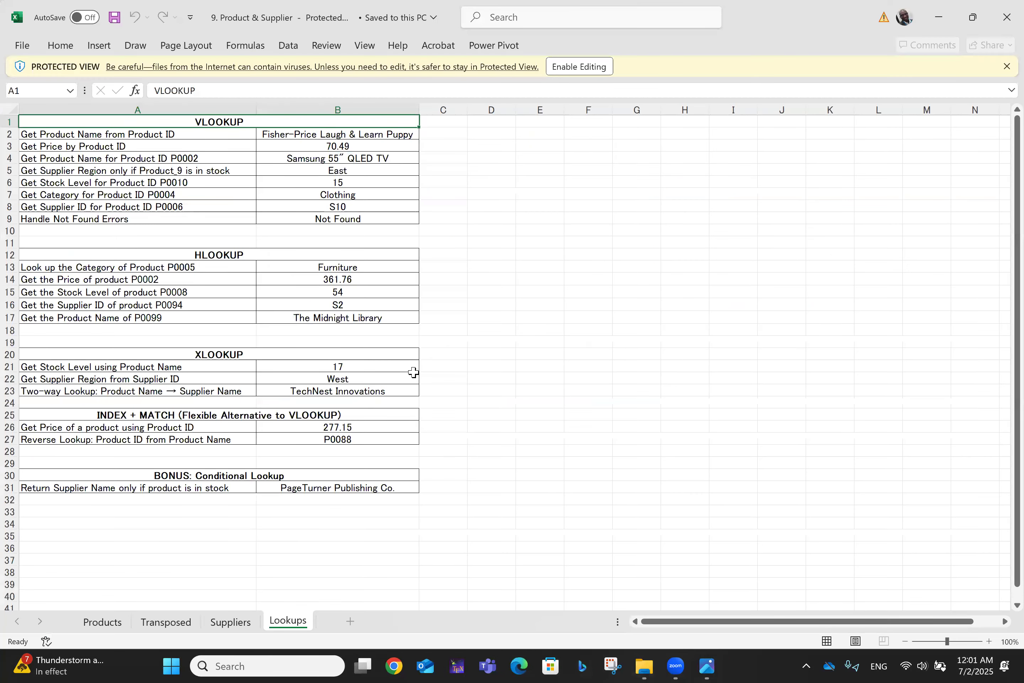
- Enable editing of the protected workbook and switch to the Products sheet
left_click(577, 66)
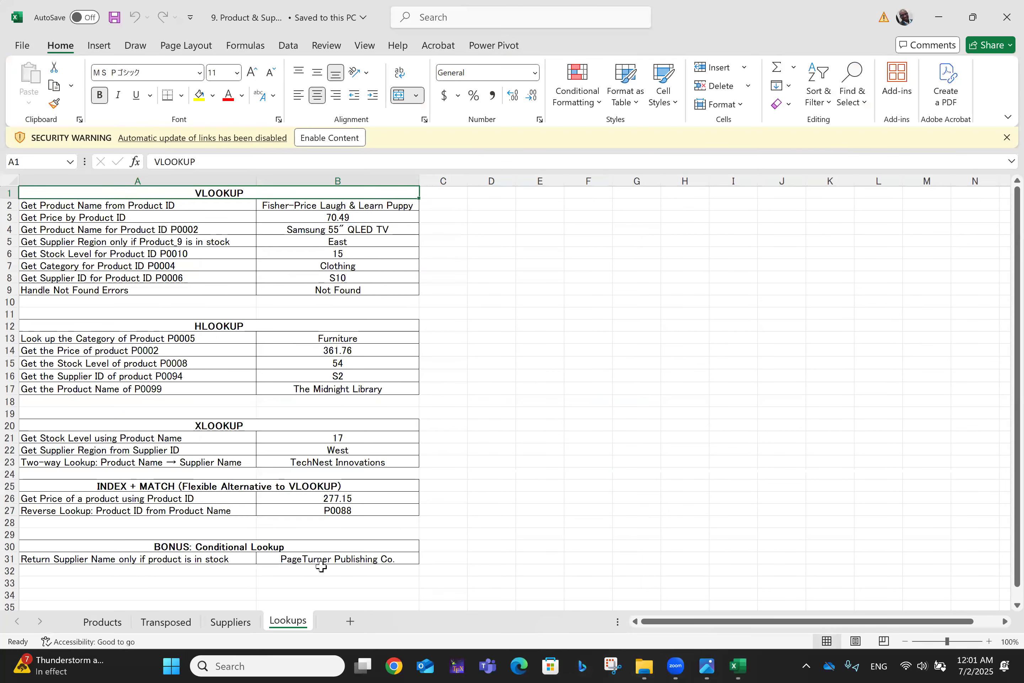
left_click(109, 622)
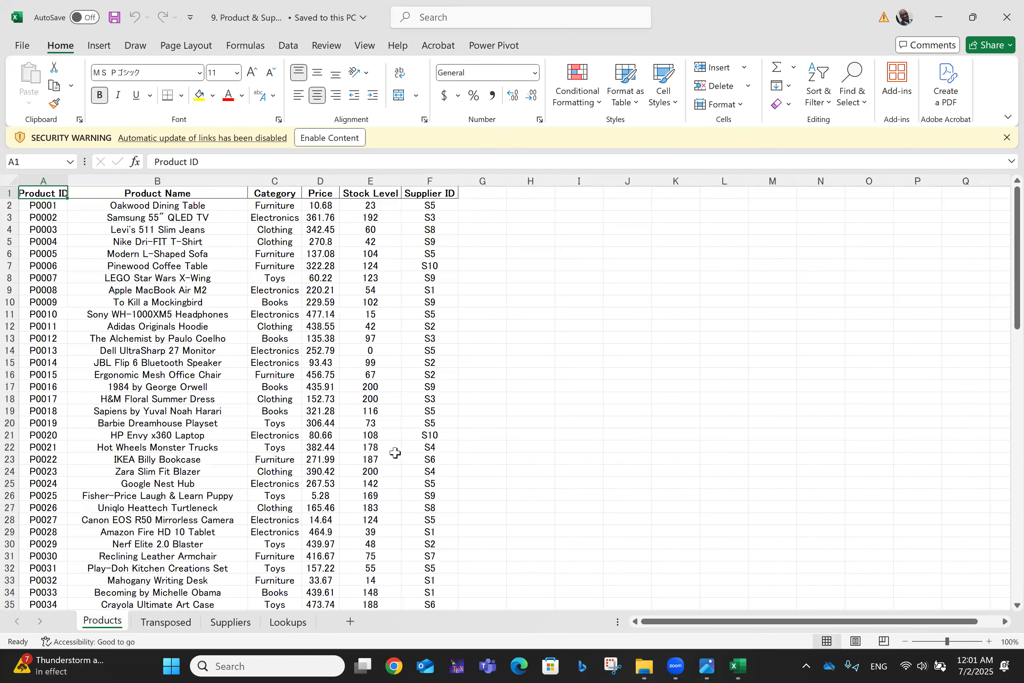
scroll(395, 452, "up", 5, "ctrl")
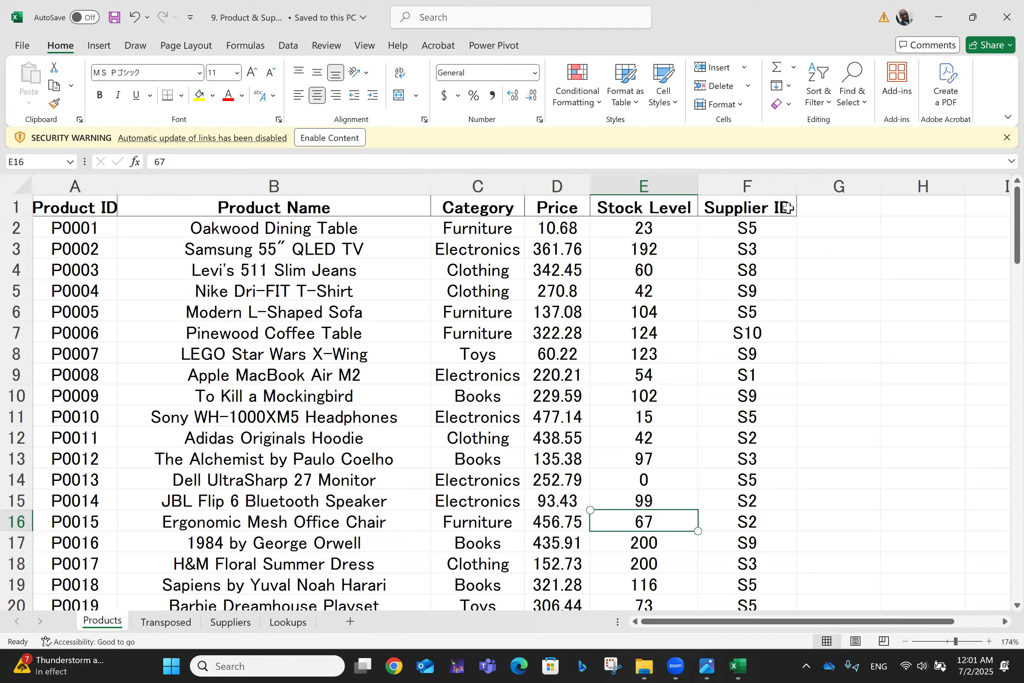
- Apply all borders to the entire product table, from the Product ID header through the last product row
left_click(76, 203)
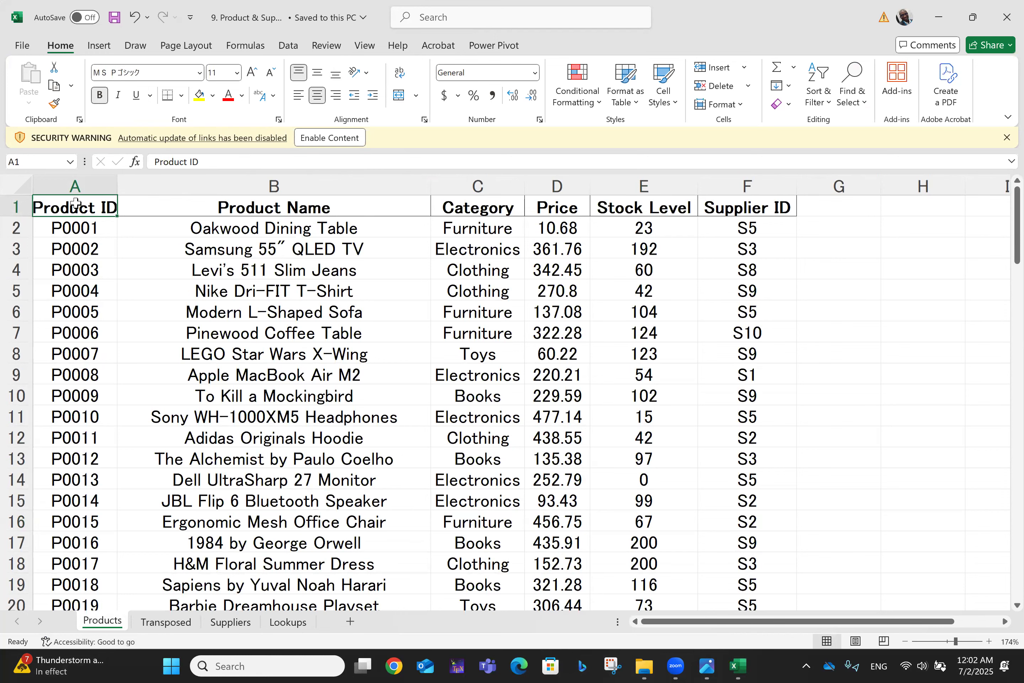
key("ctrl+shift+End")
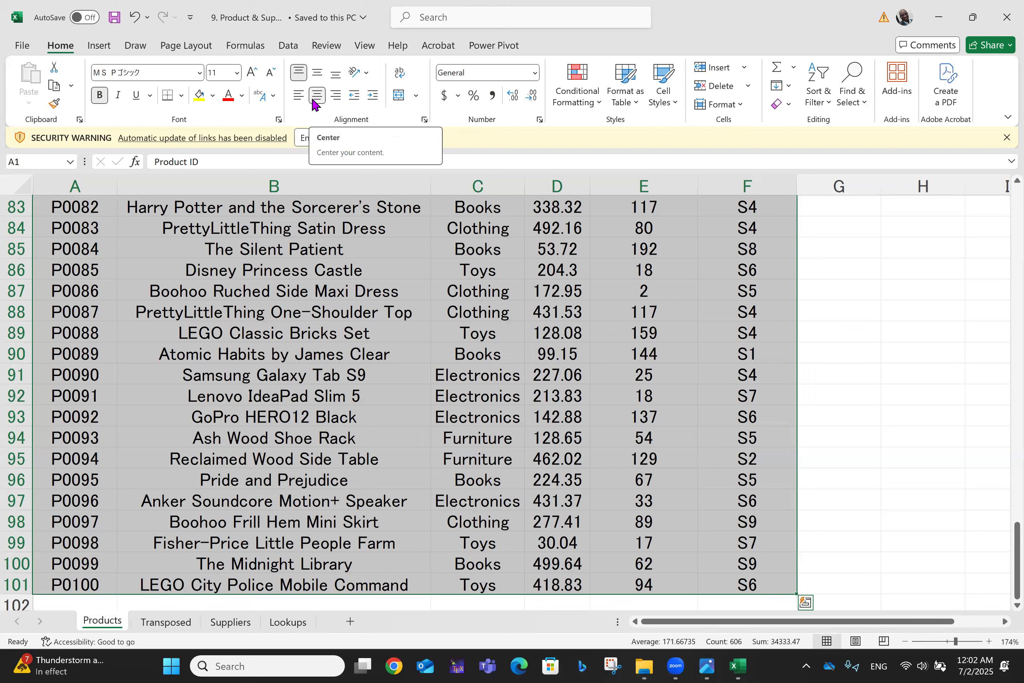
left_click(181, 95)
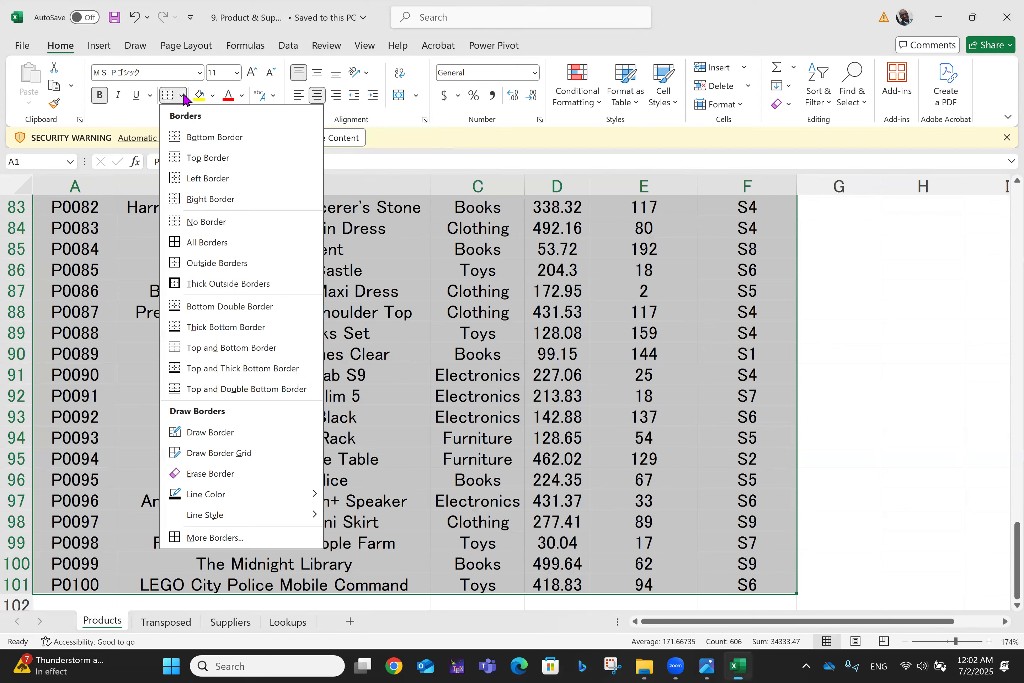
left_click(204, 241)
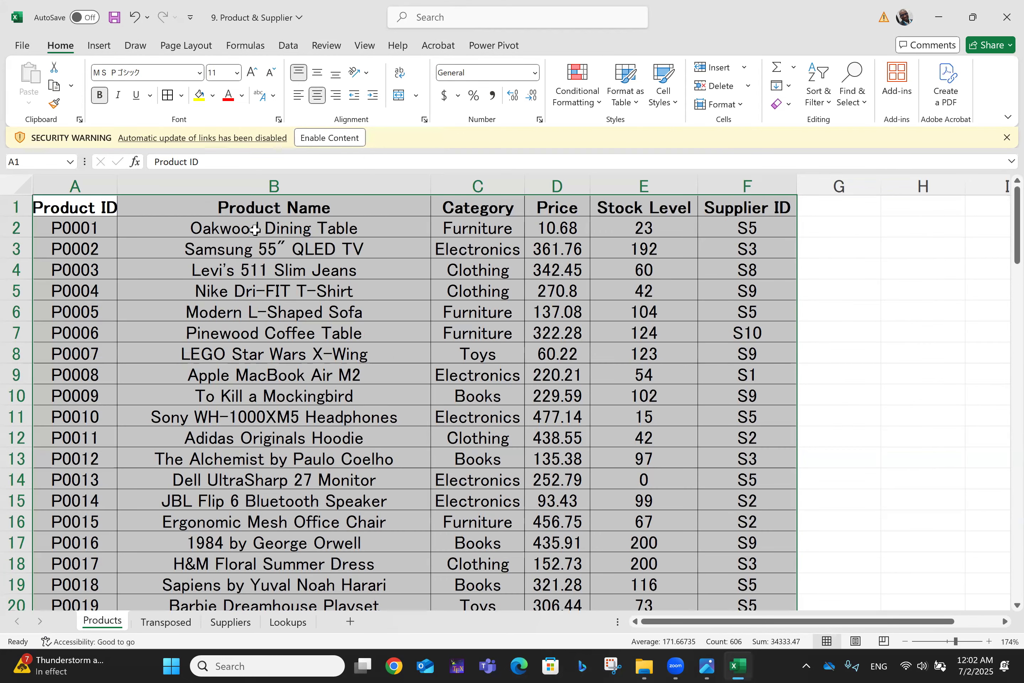
- Left-align all product names in B2:B101, leaving out the Product Name header
left_click(256, 230)
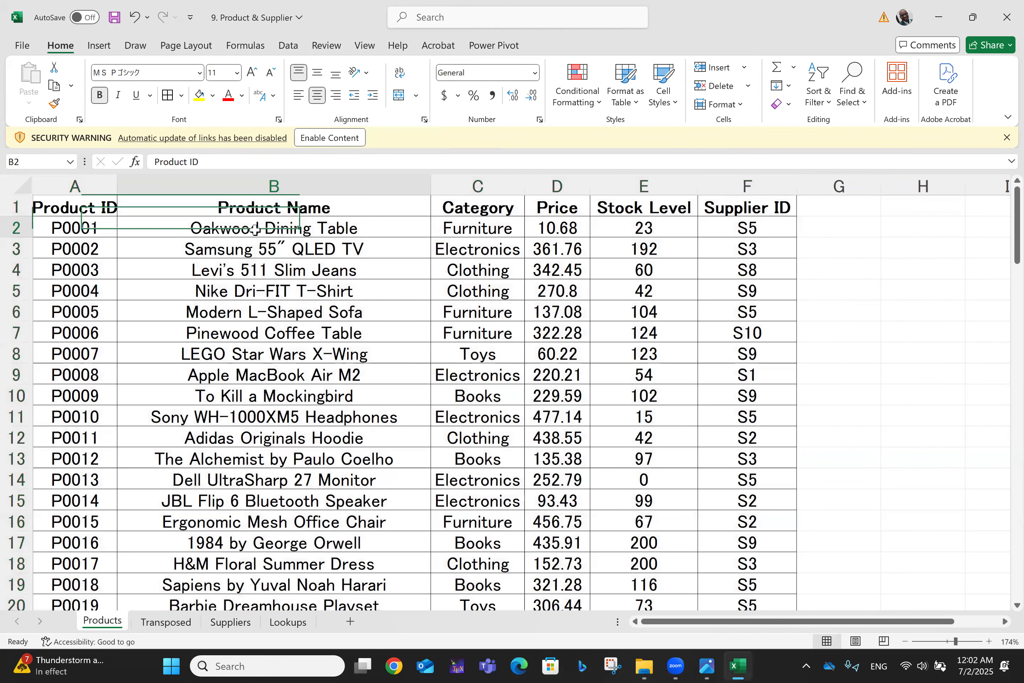
key("shift+Down")
key("shift+Down")
key("shift+Down")
key("shift+Down")
key("shift+Down")
key("shift+Down")
key("shift+Down")
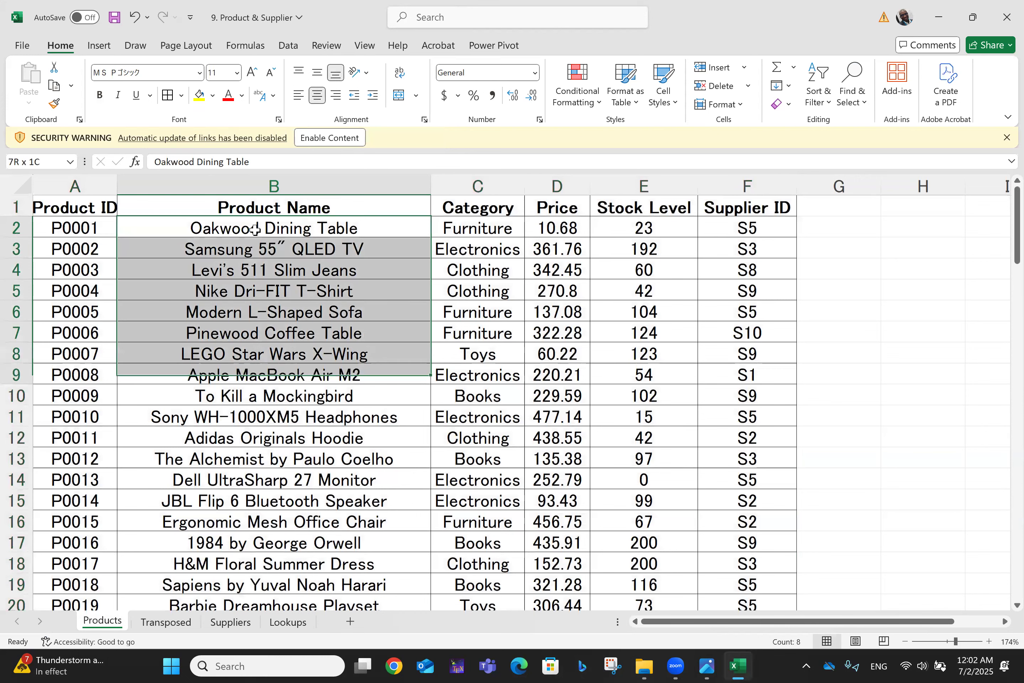
key("shift+Down")
key("shift+Down")
key("shift+Down")
key("shift+Down")
key("shift+Down")
key("shift+Down")
key("shift+Down")
key("shift+Down")
key("shift+Down")
key("shift+Down")
key("shift+Down")
key("shift+Down")
key("shift+Down")
key("shift+Down")
key("shift+Down")
key("shift+Down")
key("shift+Down")
key("shift+Down")
key("shift+Down")
key("shift+Down")
key("shift+Down")
key("shift+Down")
key("shift+Down")
key("shift+Down")
key("shift+Down")
key("shift+Down")
key("shift+Down")
key("shift+Down")
key("shift+Down")
key("shift+Down")
key("shift+Down")
key("shift+Down")
key("shift+Down")
key("shift+Down")
key("shift+Down")
key("shift+Down")
key("shift+Down")
key("shift+Down")
key("shift+Down")
key("shift+Down")
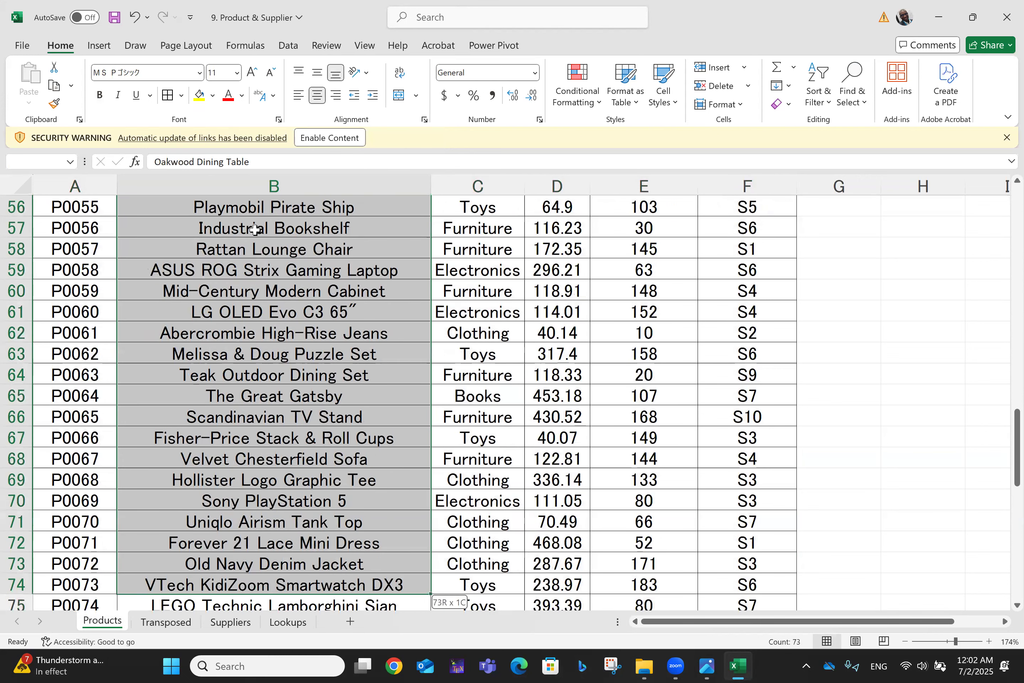
key("shift+Down")
key("shift+Down")
key("shift+Down")
key("shift+Down")
key("shift+Down")
key("shift+Down")
key("shift+Down")
key("shift+Down")
key("shift+Down")
key("shift+Down")
key("shift+Down")
key("shift+Down")
key("shift+Down")
key("shift+Down")
key("shift+Down")
key("shift+Down")
key("shift+Down")
key("shift+Down")
key("shift+Down")
key("shift+Down")
key("shift+Up")
key("shift+Up")
key("shift+Up")
key("shift+Up")
key("shift+Up")
key("shift+Up")
key("shift+Up")
key("shift+Up")
key("shift+Up")
key("shift+Up")
key("shift+Up")
key("shift+Down")
key("shift+Down")
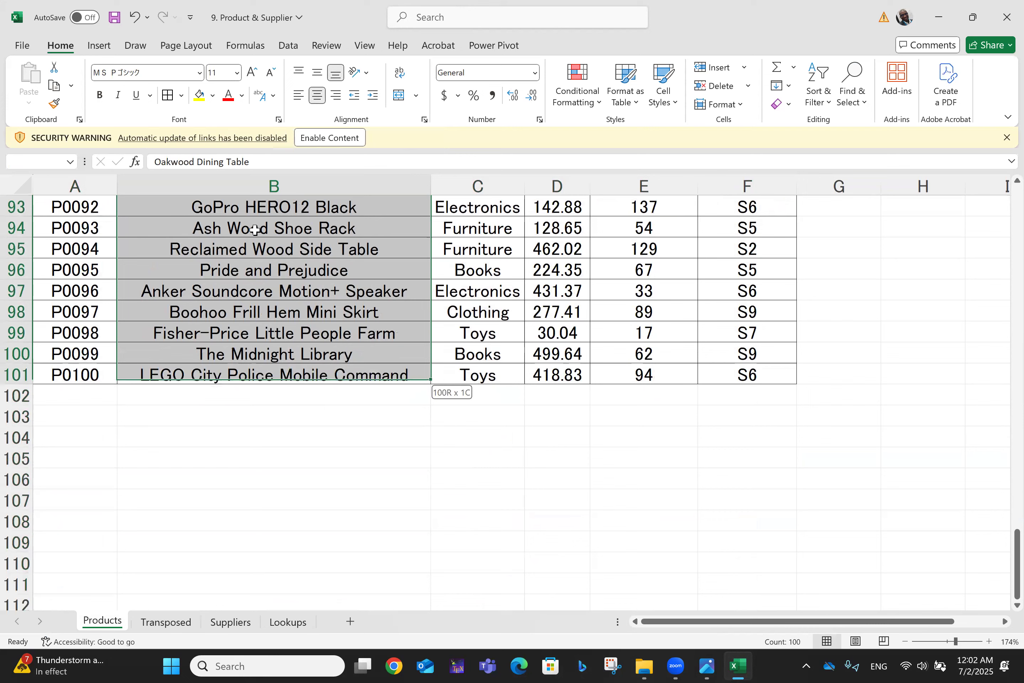
key("shift+Up")
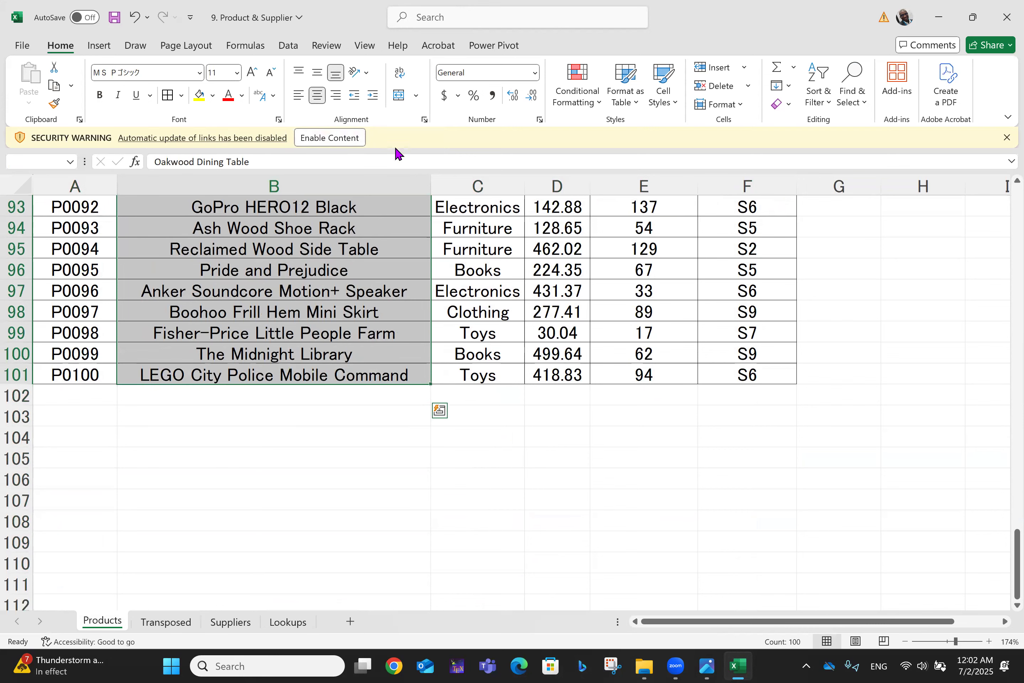
left_click(300, 94)
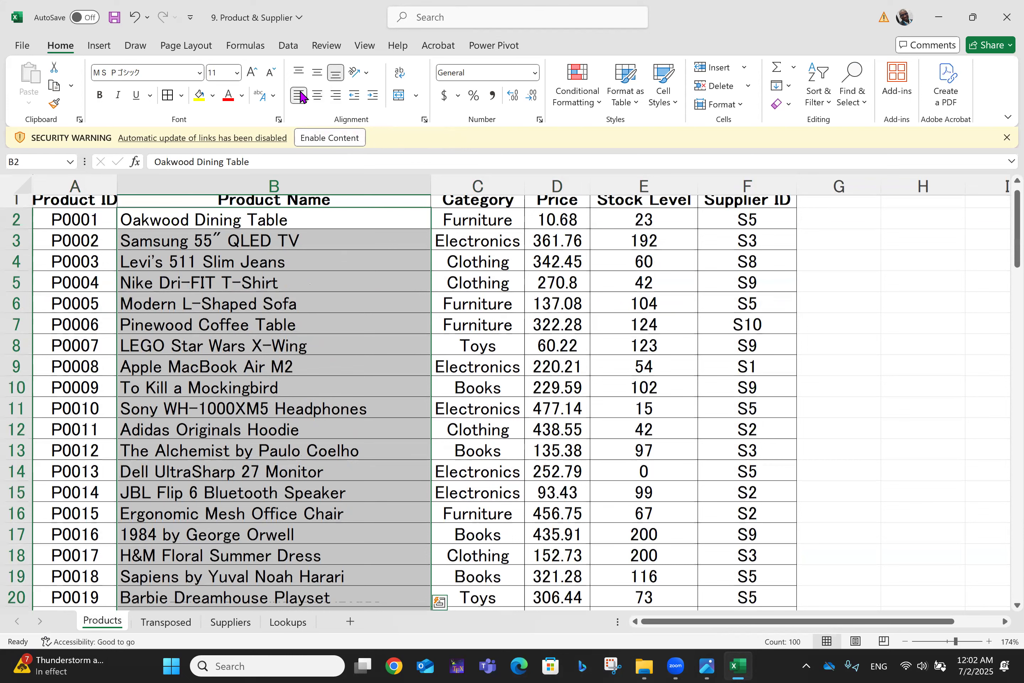
key("Up")
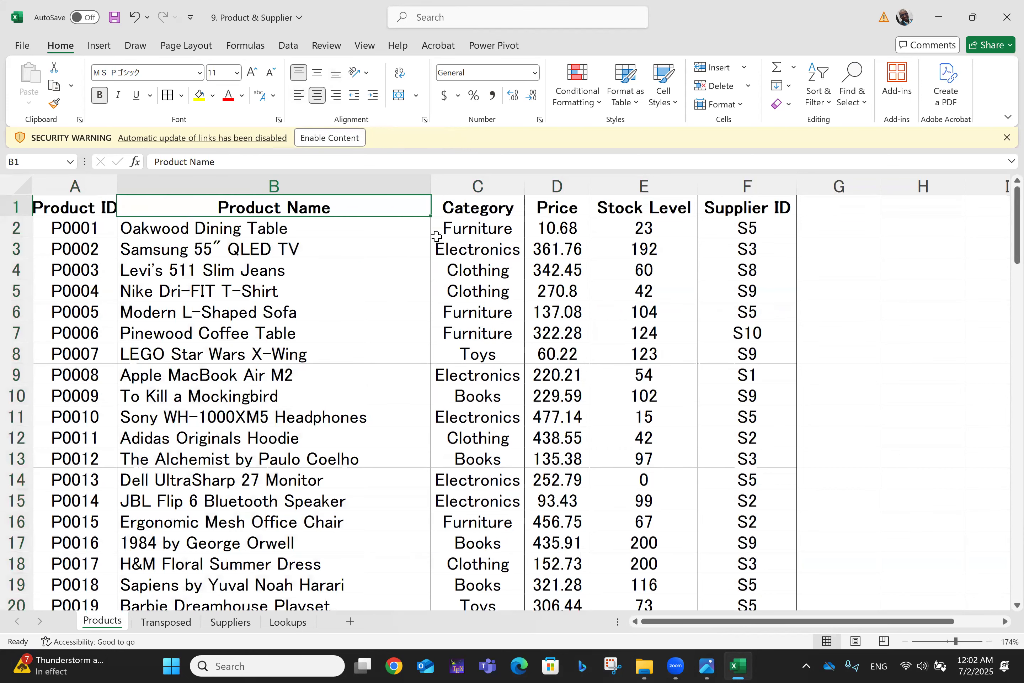
left_click_drag(427, 181, 427, 181)
left_click(594, 178)
left_click(695, 174)
left_click_drag(801, 184, 801, 184)
left_click(52, 291)
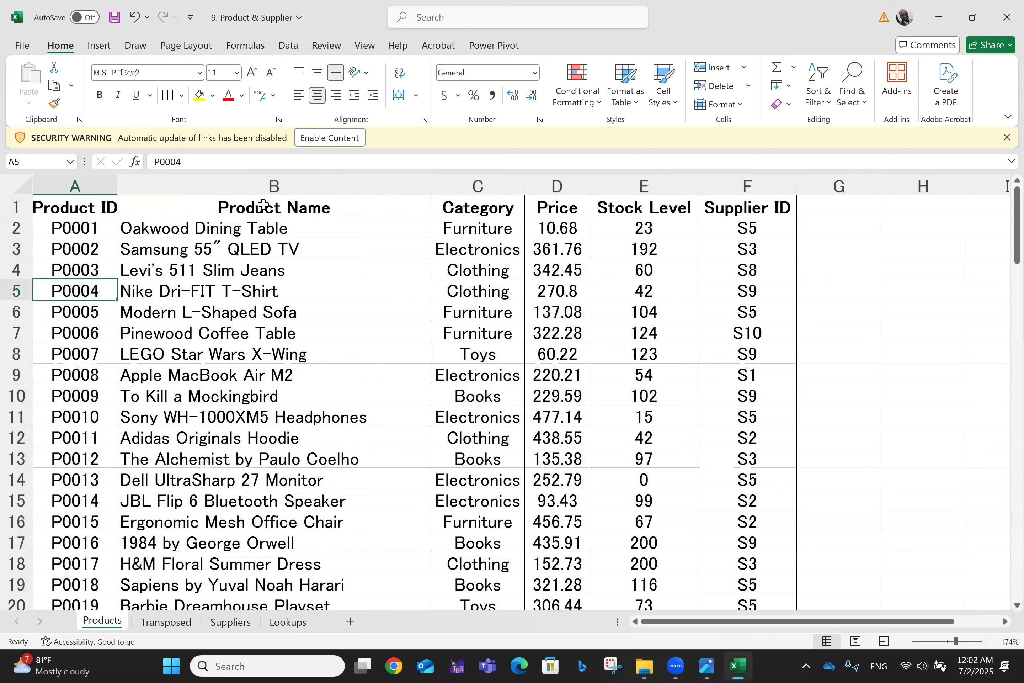
- Examine the first product record across Product ID, Product Name, Category, Price, Stock Level and Supplier ID
left_click(53, 231)
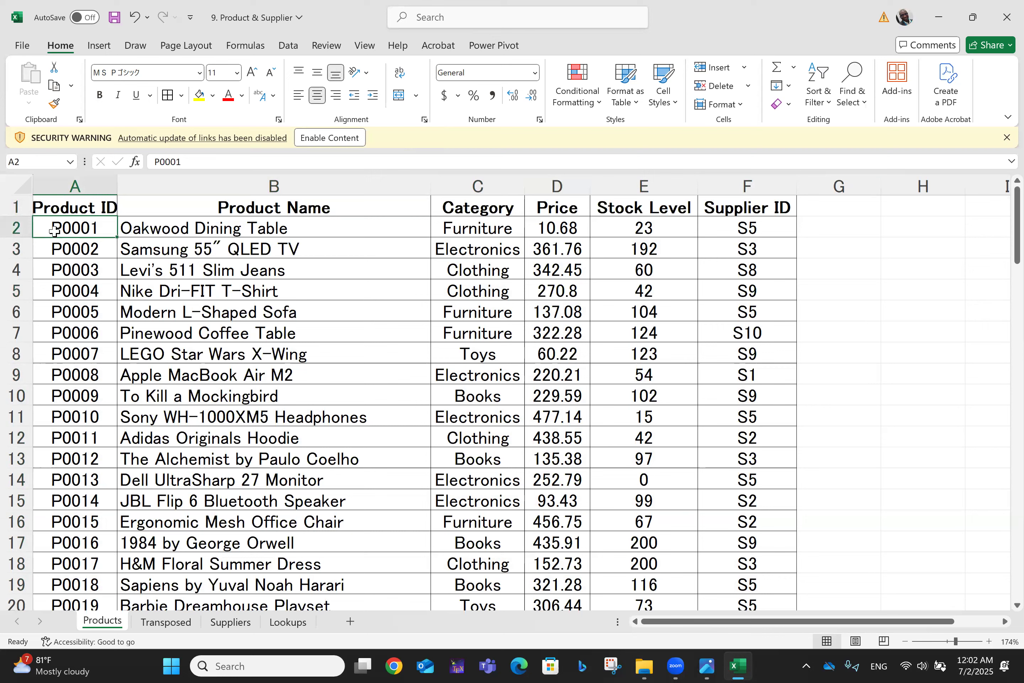
left_click(225, 234)
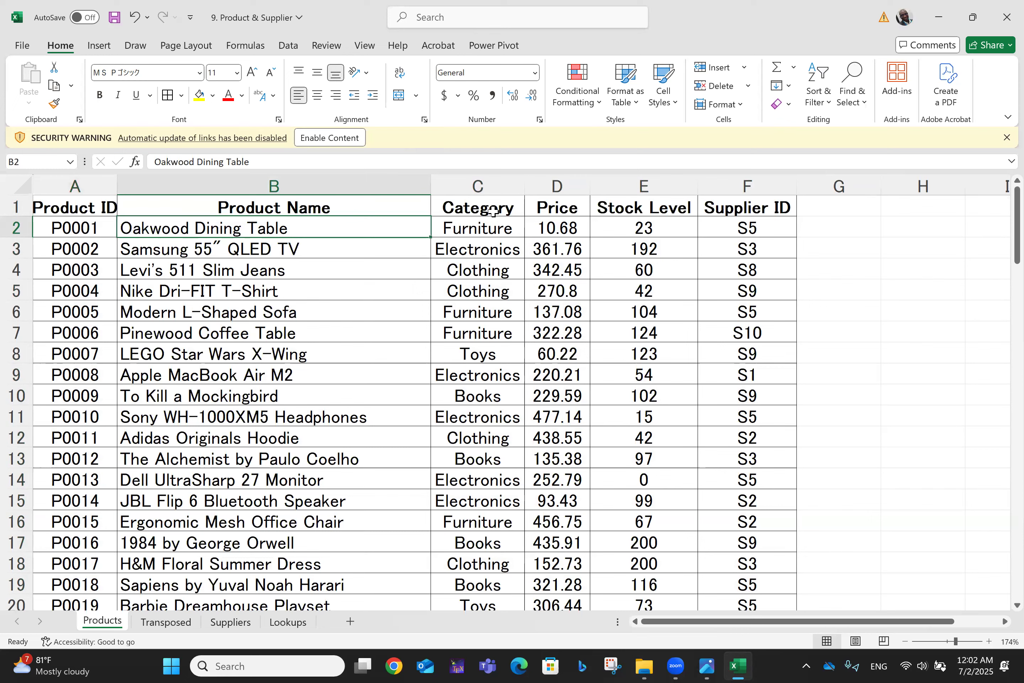
left_click_drag(478, 225, 569, 231)
left_click(569, 231)
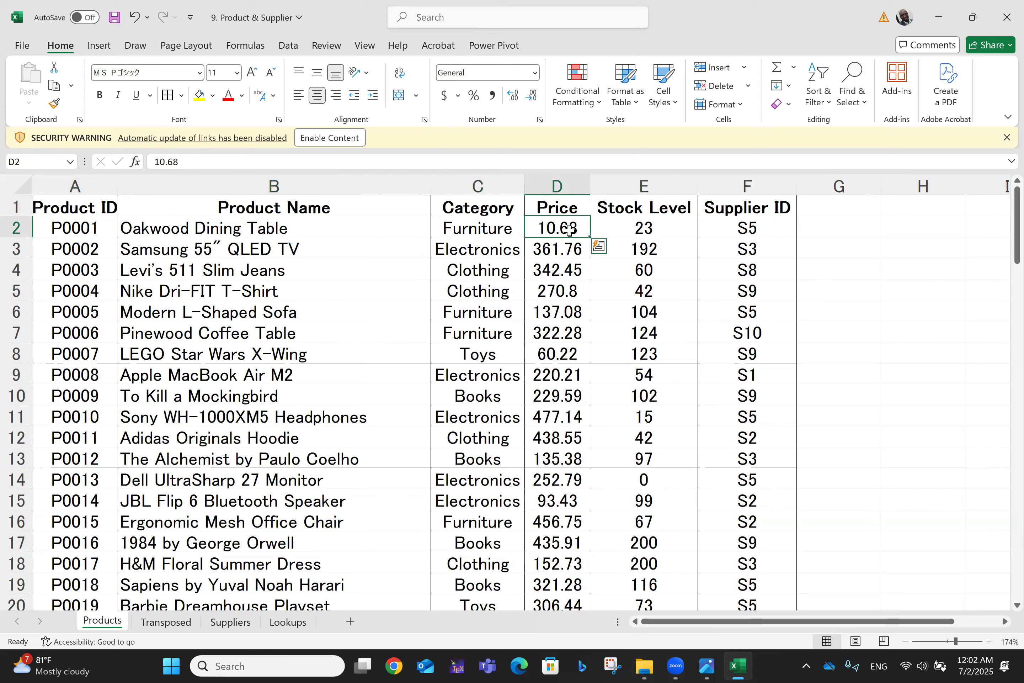
left_click(662, 231)
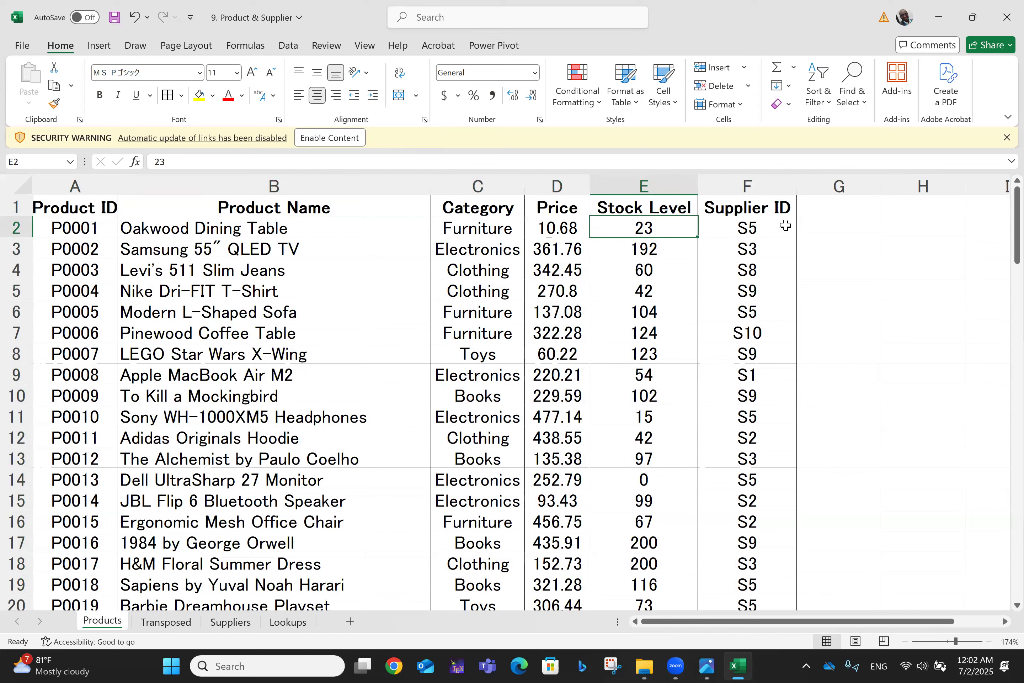
left_click(756, 231)
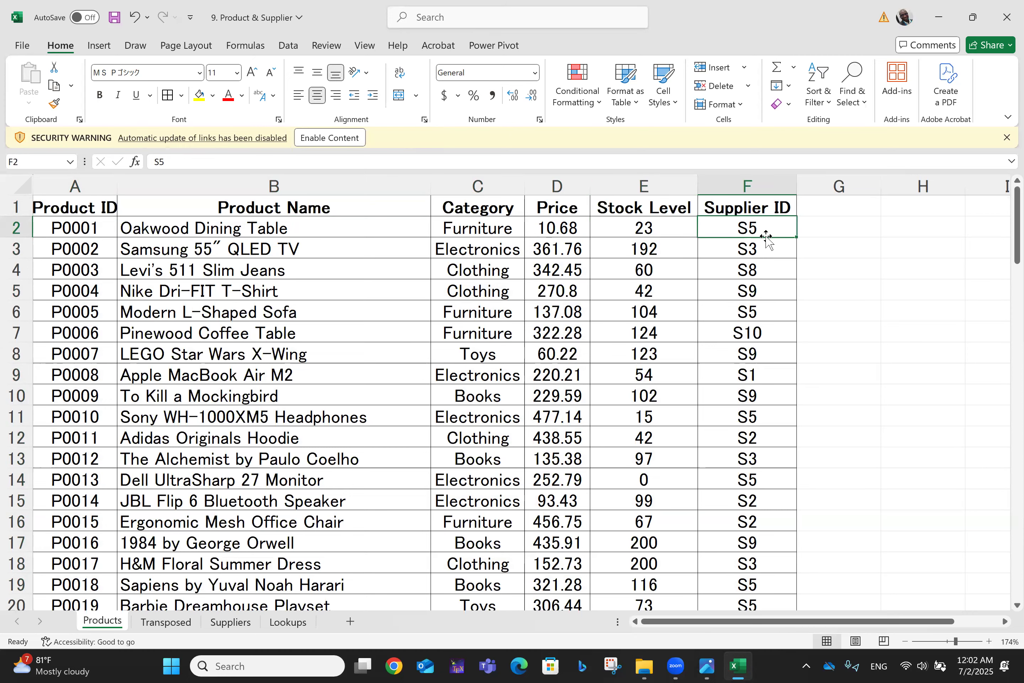
- Switch to the Suppliers sheet and apply all borders to the supplier table in A1:C11
left_click(224, 628)
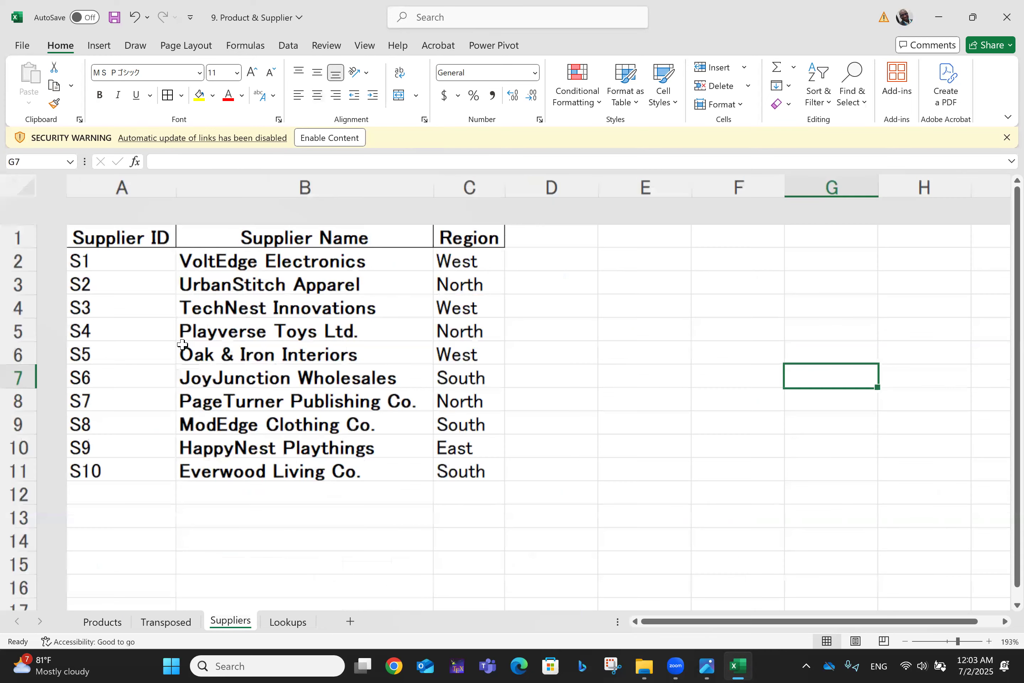
scroll(184, 351, "up", 10, "ctrl")
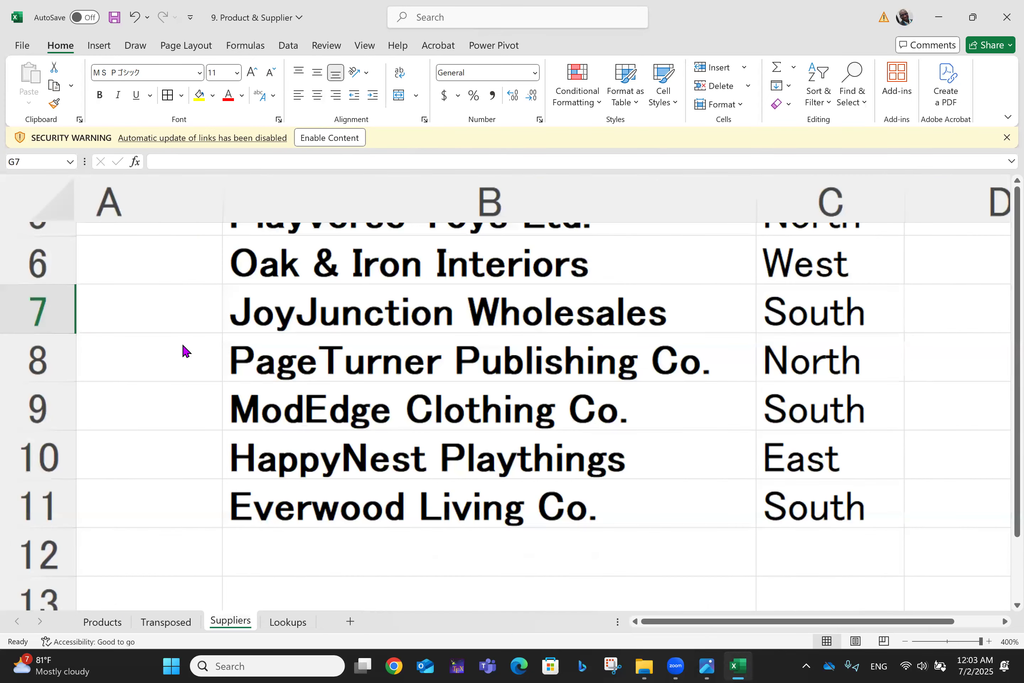
scroll(184, 351, "down", 2, "ctrl")
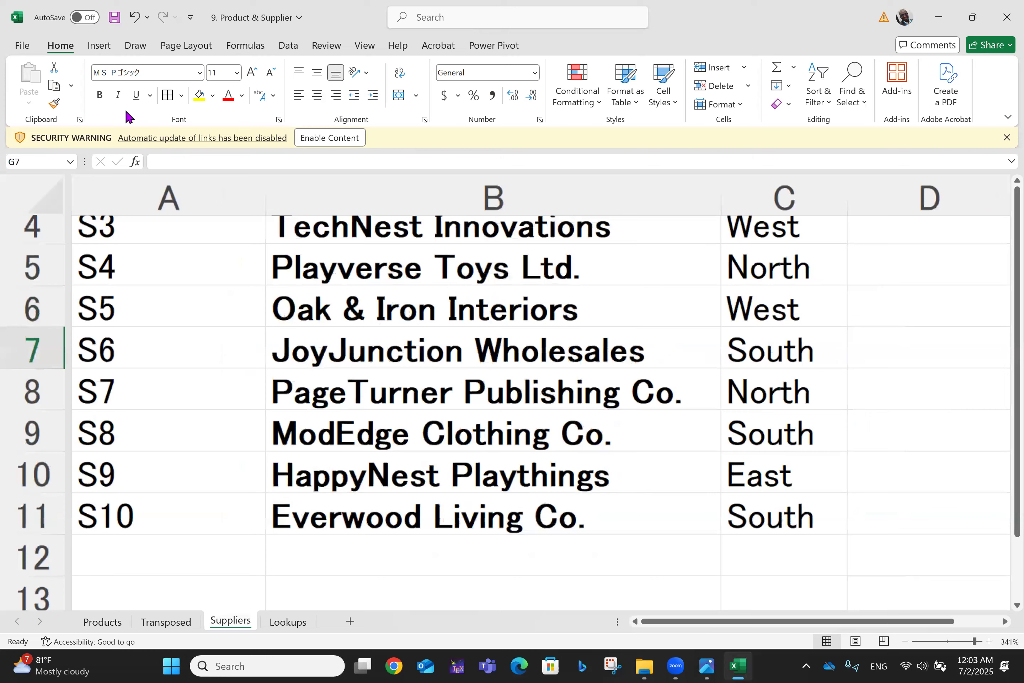
scroll(92, 339, "up", 1)
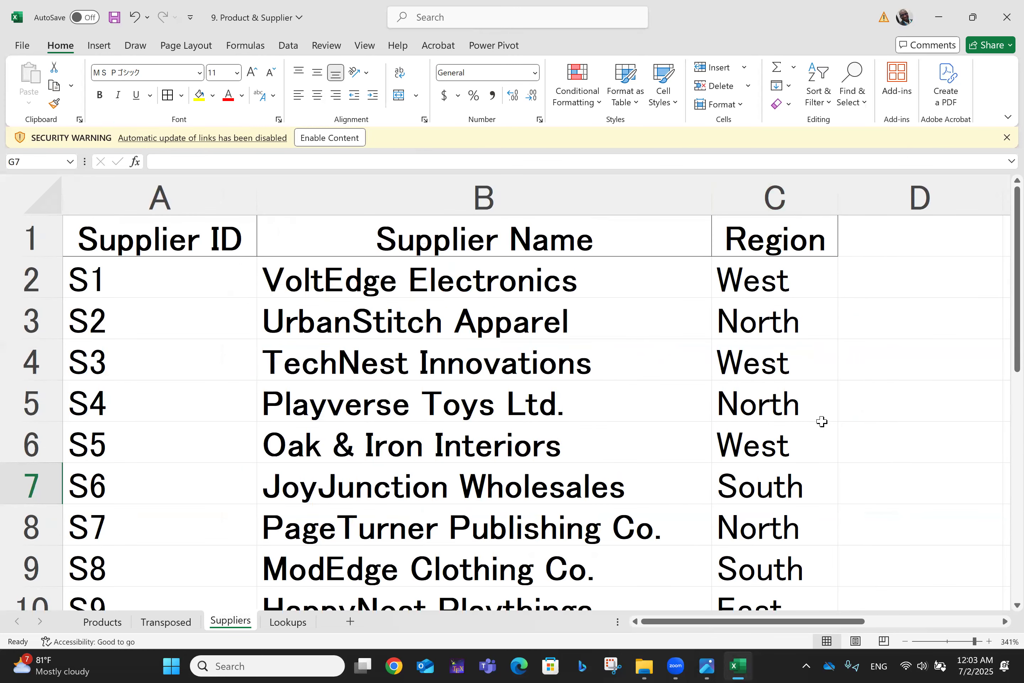
left_click(142, 232)
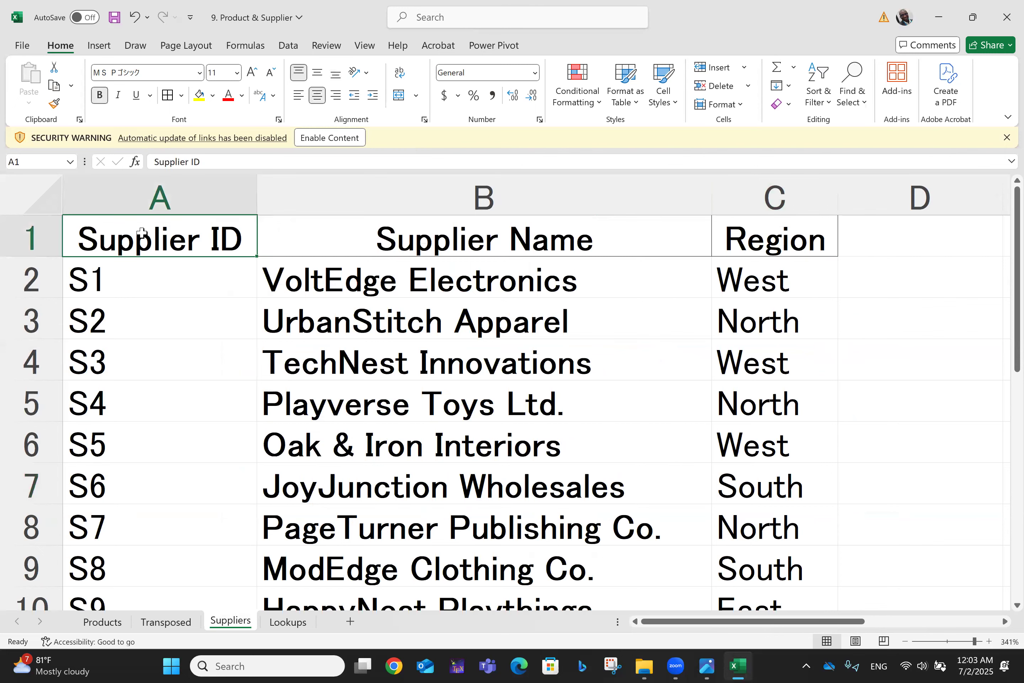
key("ctrl+shift+End")
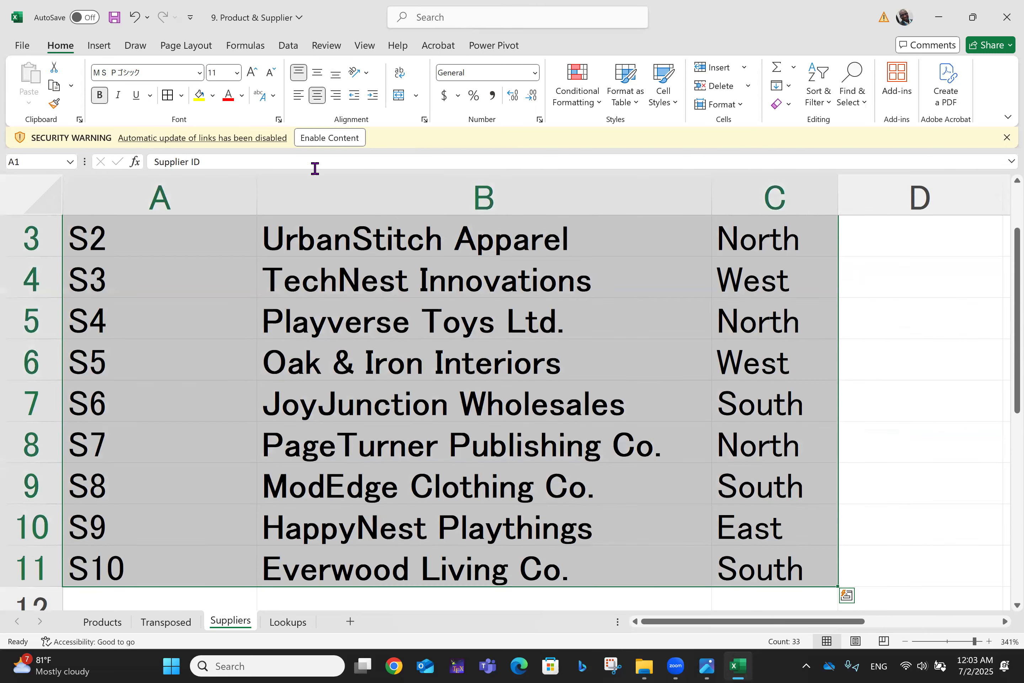
left_click(181, 95)
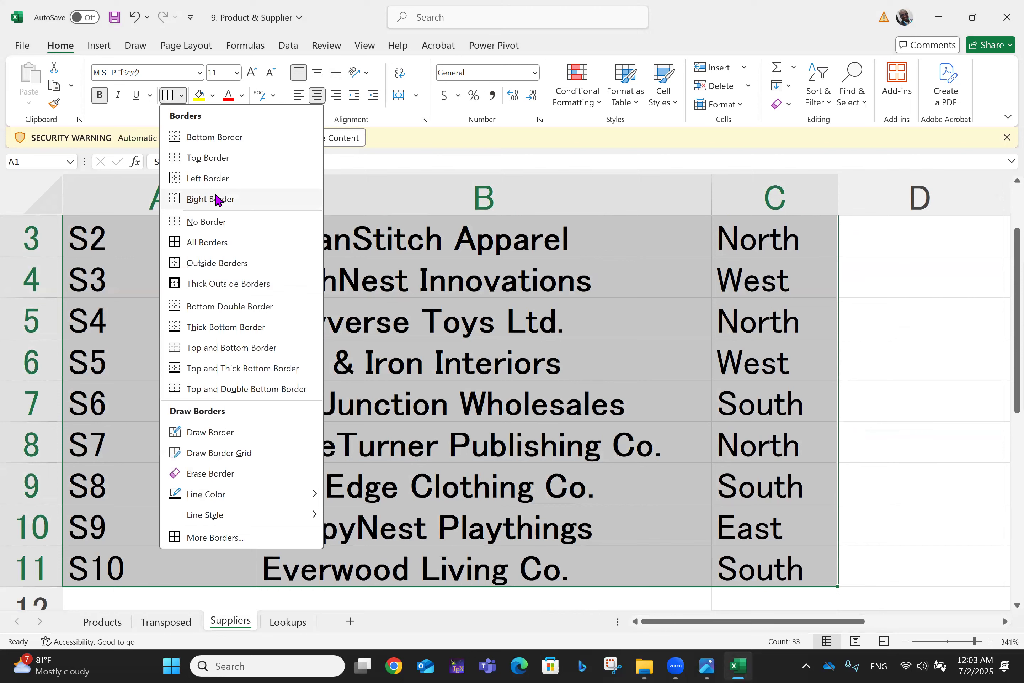
left_click(212, 244)
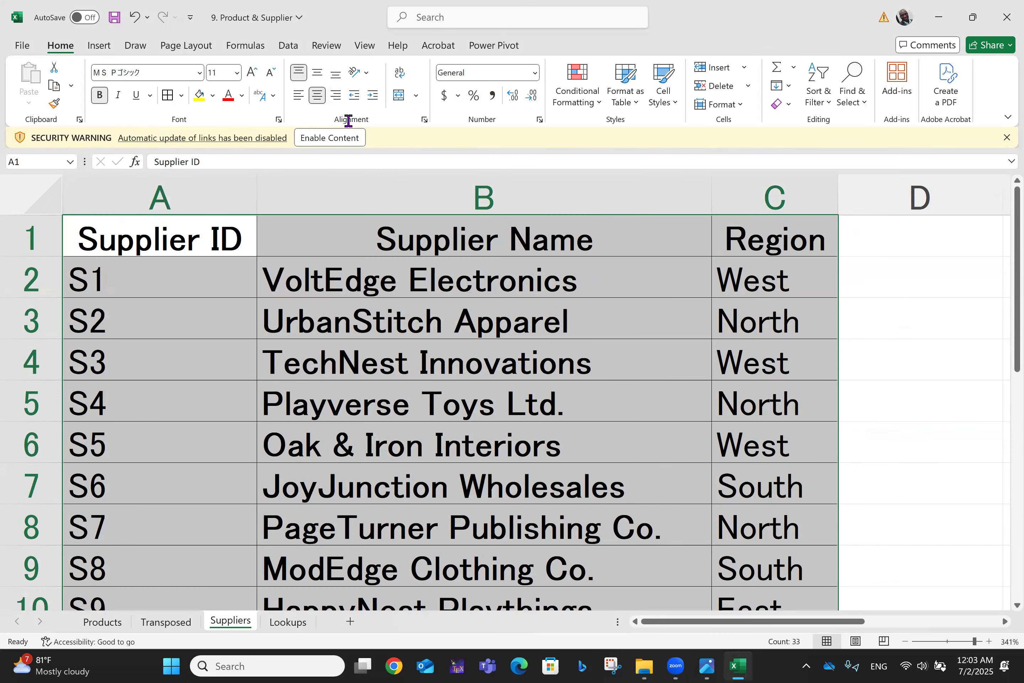
- Centre the contents of the whole supplier table horizontally
left_click(317, 99)
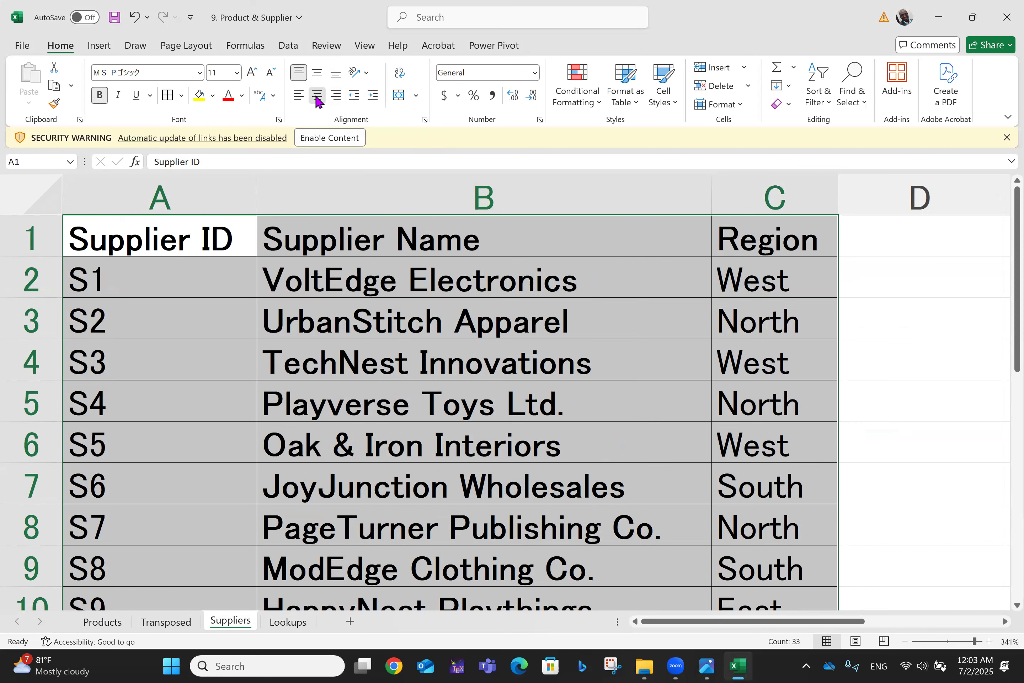
left_click(317, 100)
left_click(534, 354)
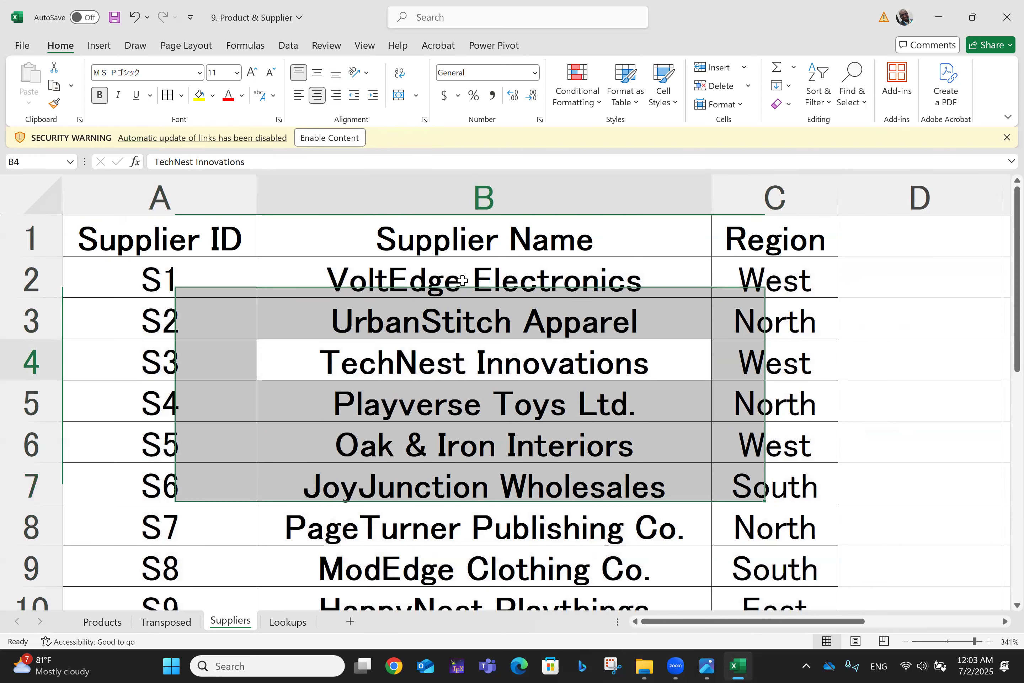
- Left-align the supplier names in B2:B11, leaving out the Supplier Name header
mouse_move(462, 281)
left_mouse_down()
mouse_move(462, 599)
mouse_move(463, 282)
left_mouse_up()
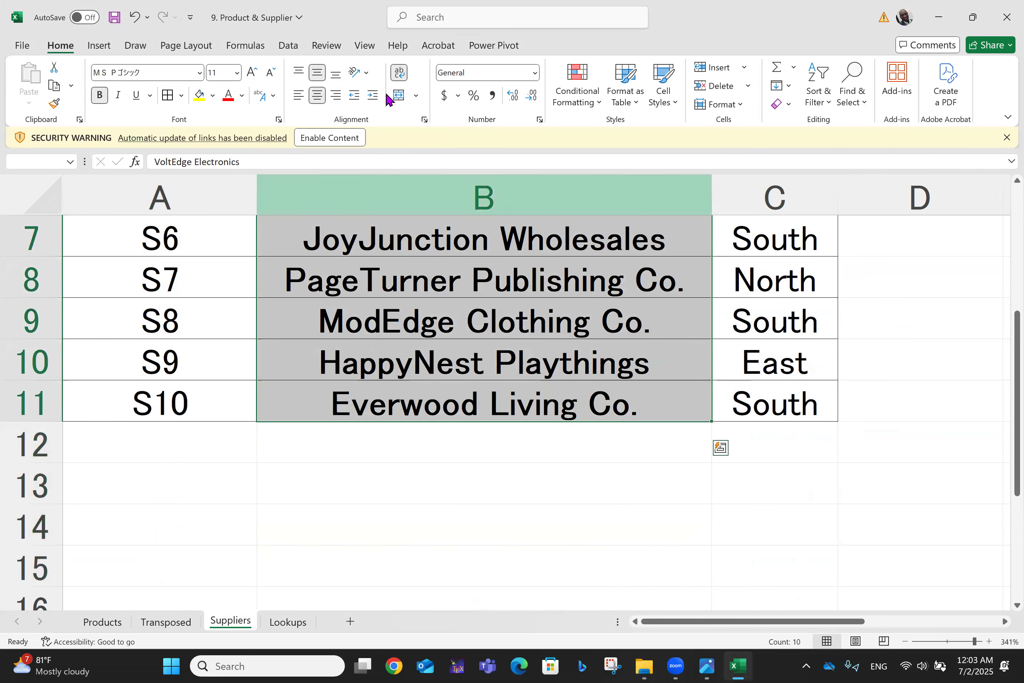
left_click(297, 98)
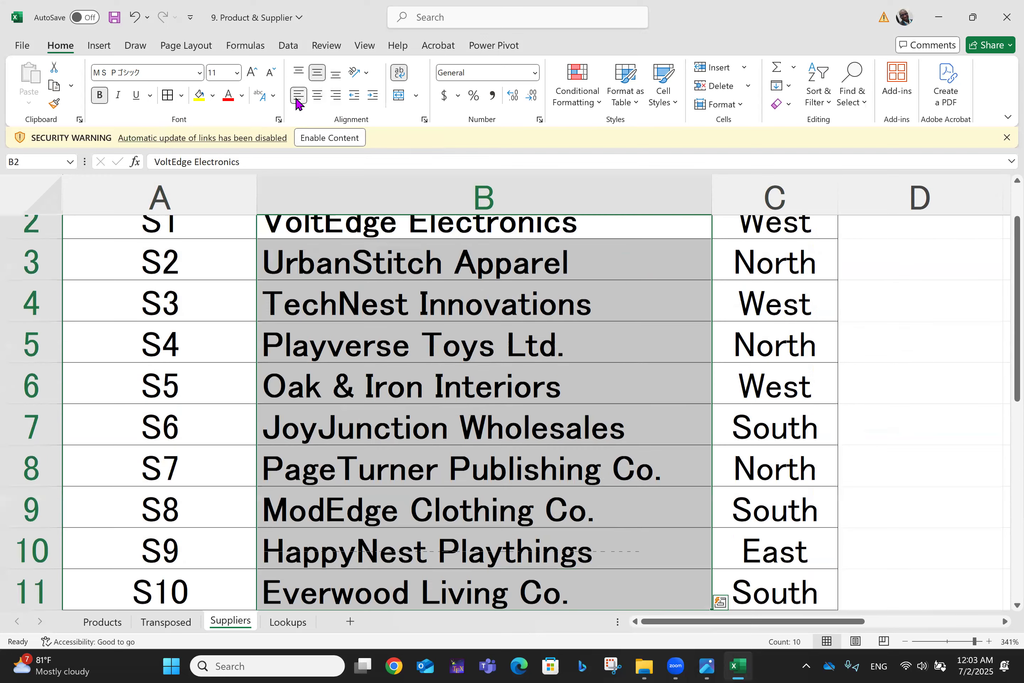
key("Up")
key("Left")
key("Down")
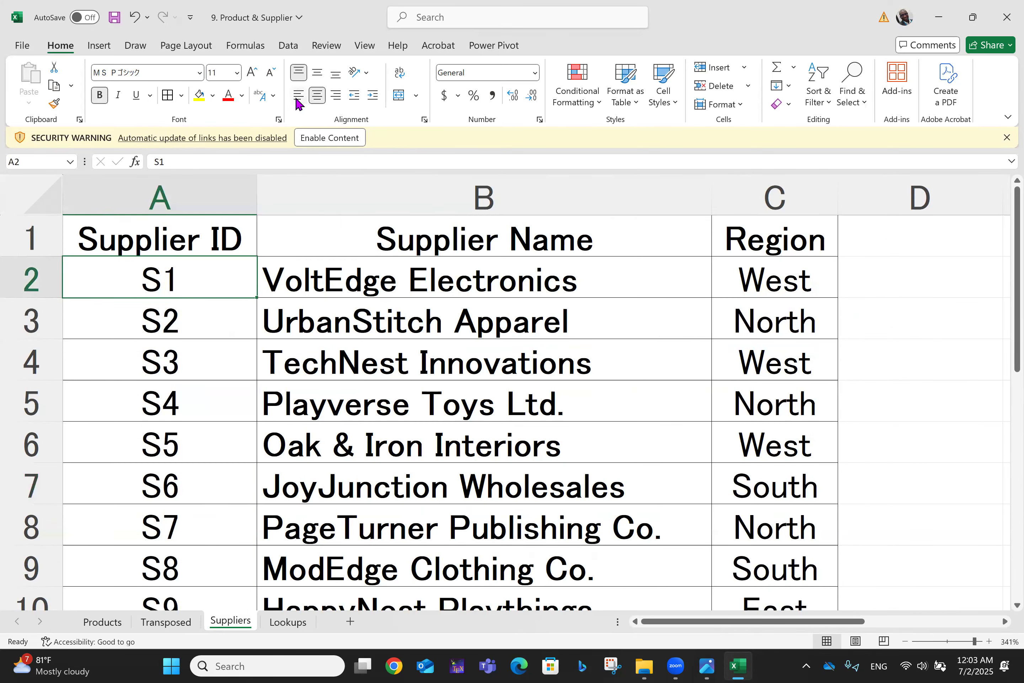
- Look through the supplier list, checking the Supplier ID and Supplier Name columns
key("Down")
key("Down")
key("Down")
key("Down")
key("Down")
key("Down")
key("Down")
key("Down")
key("Down")
key("Down")
key("Down")
key("Down")
key("Up")
key("Up")
key("Up")
key("Up")
key("Up")
key("Up")
key("Up")
key("Up")
key("Up")
key("Up")
key("Up")
key("Up")
key("Up")
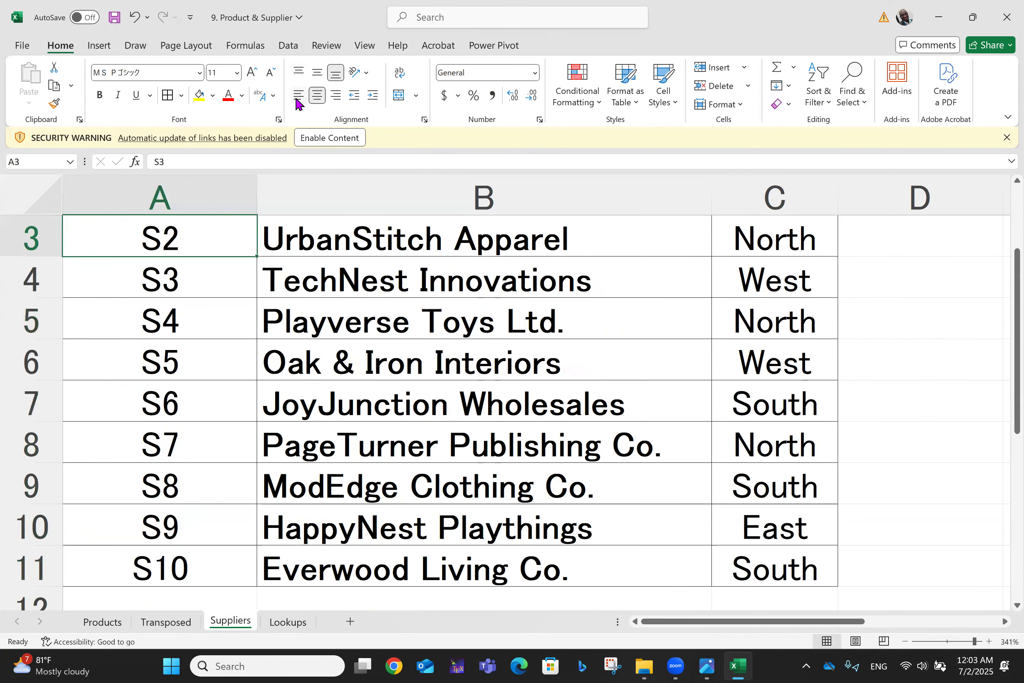
key("Down")
key("Right")
key("Left")
key("Right")
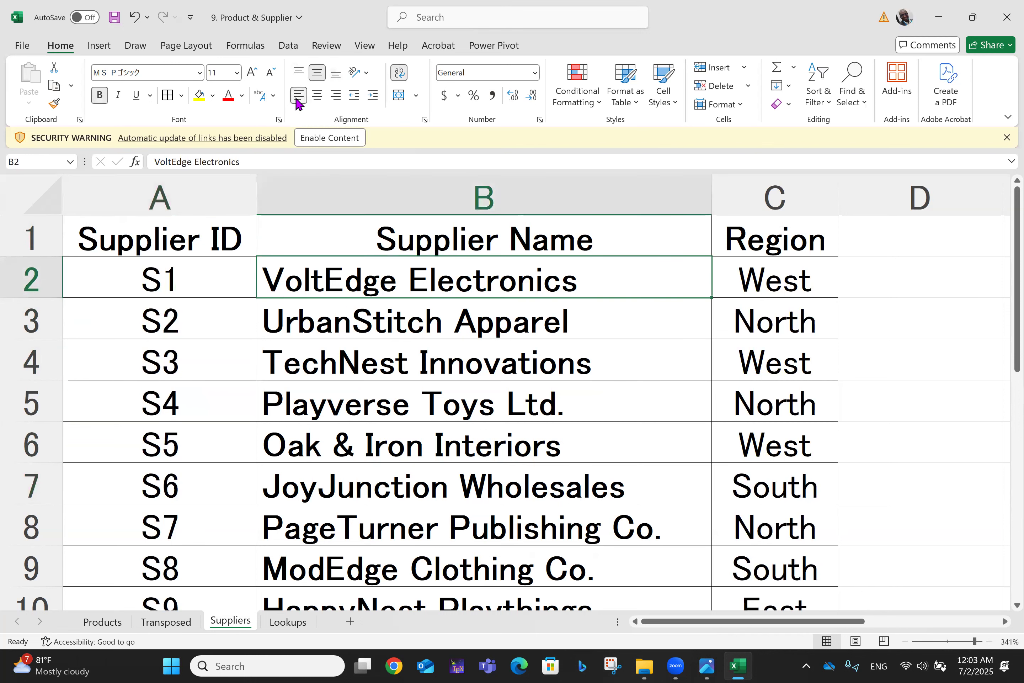
- Look through the Region column of the supplier table, from the header to the last supplier
key("Right")
key("Down")
key("Down")
key("Down")
key("Down")
key("Down")
key("Down")
key("Down")
key("Down")
key("Down")
key("Down")
key("Down")
key("Down")
key("Down")
key("Down")
key("Down")
key("Down")
key("Down")
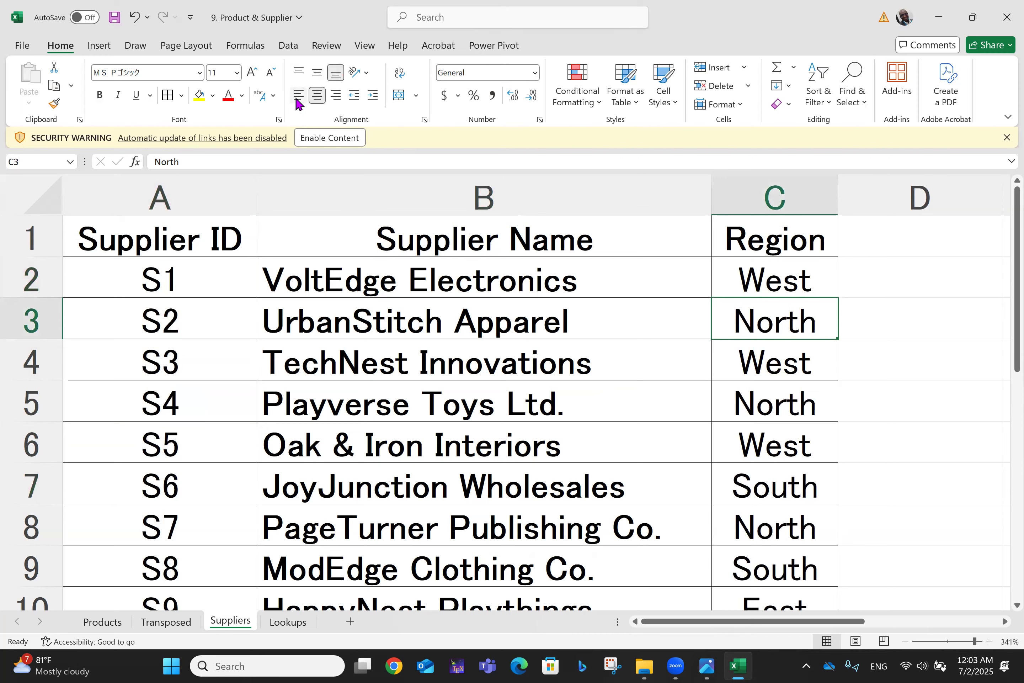
key("Up")
key("Up")
key("Up")
key("Up")
key("Up")
key("Up")
key("Up")
key("Up")
key("Up")
key("Up")
key("Up")
key("Up")
key("Up")
key("Down")
key("Up")
key("Up")
key("Up")
key("Up")
key("Up")
key("Down")
key("Down")
key("Down")
key("Down")
key("Down")
key("Down")
key("Down")
key("Down")
key("Down")
key("Down")
key("Down")
key("Down")
key("Down")
key("Down")
key("Down")
key("Up")
key("Up")
key("Up")
key("Up")
key("Up")
key("Up")
key("Up")
key("Up")
key("Up")
key("Up")
key("Up")
key("Up")
key("Up")
key("Up")
key("Up")
key("Up")
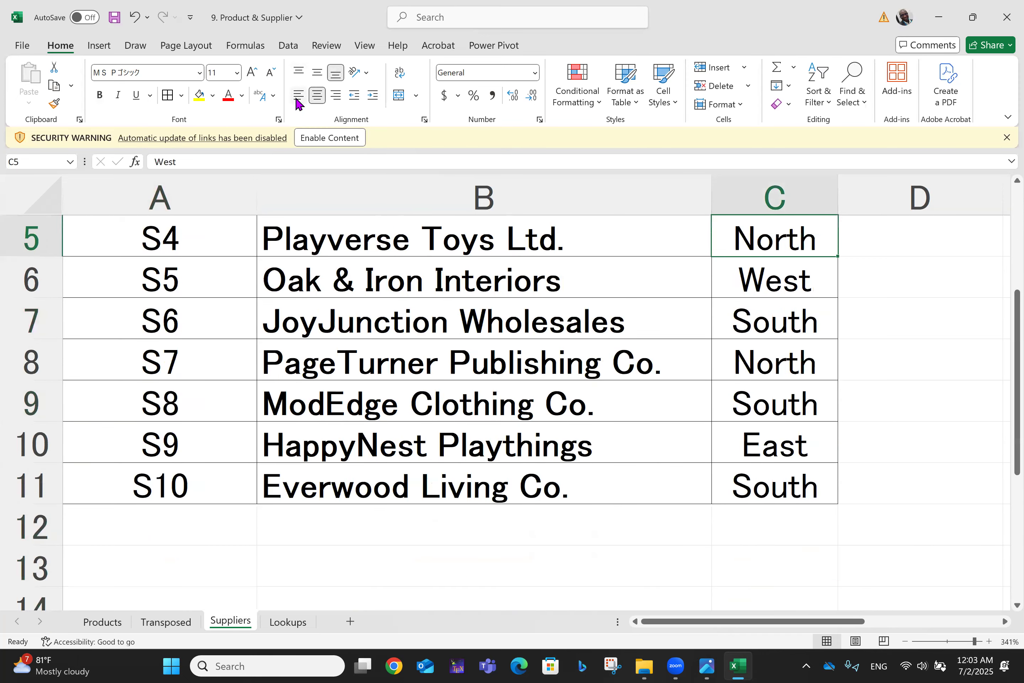
key("Left")
key("Left")
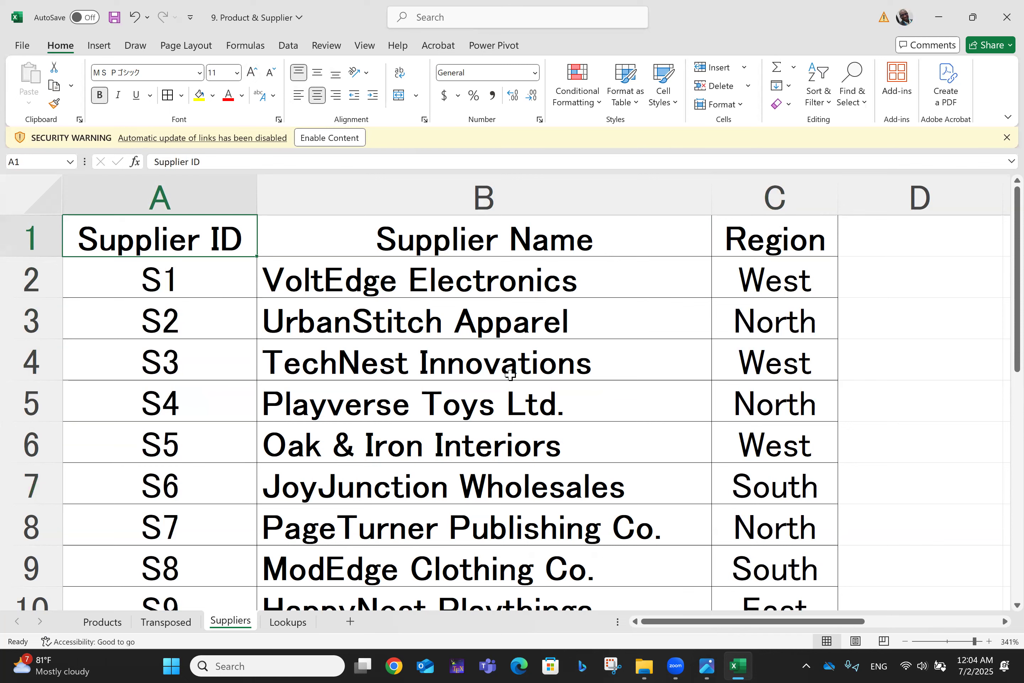
left_click(103, 622)
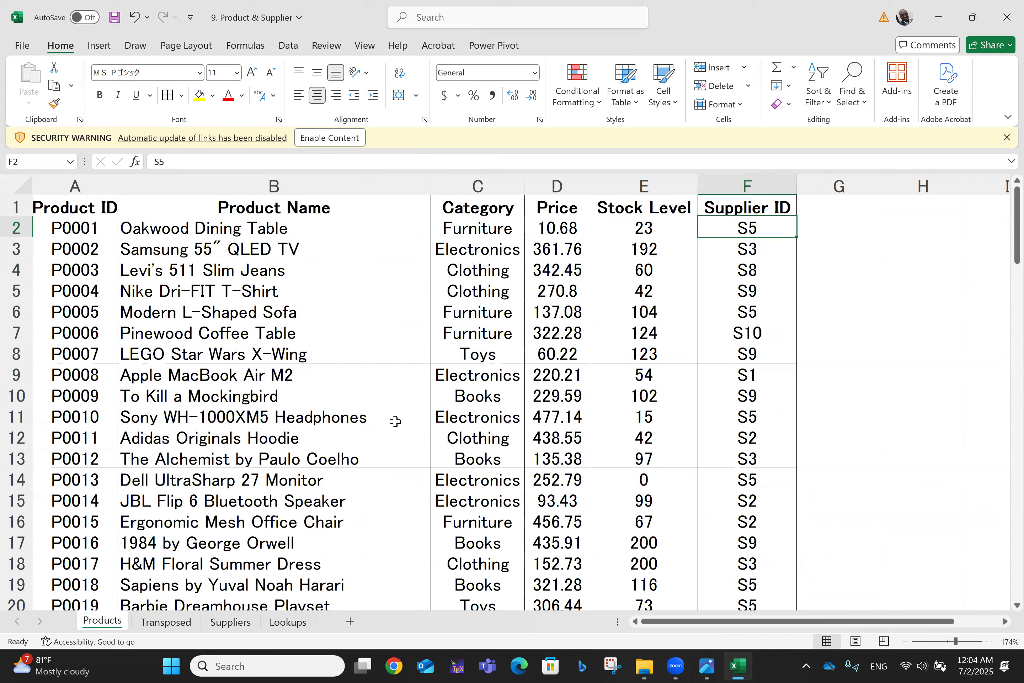
left_click(830, 231)
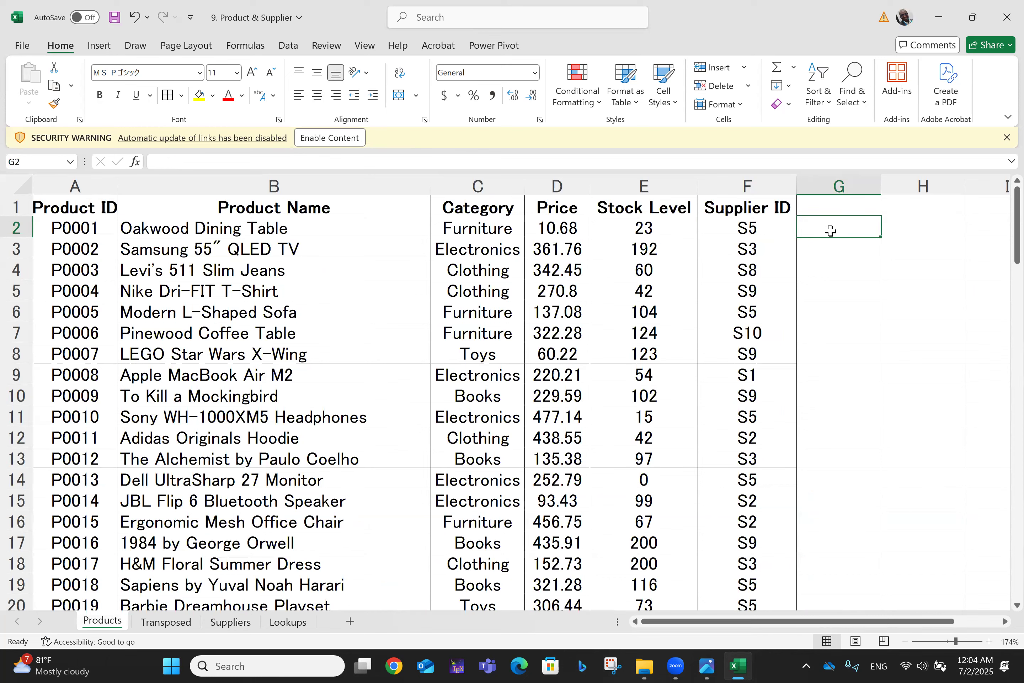
type("=")
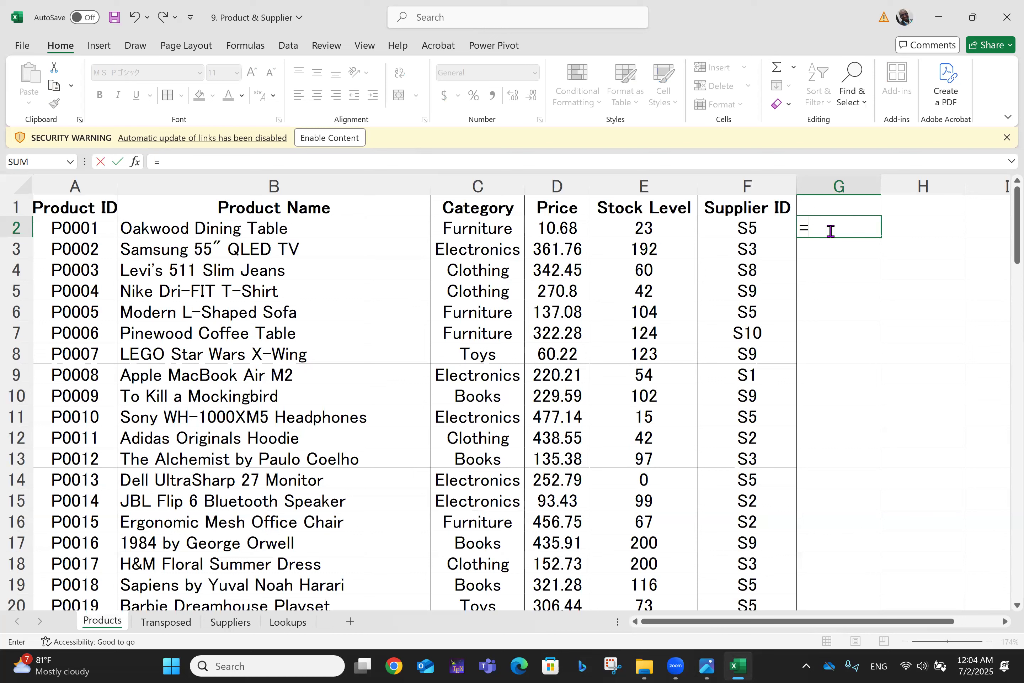
type("vloo")
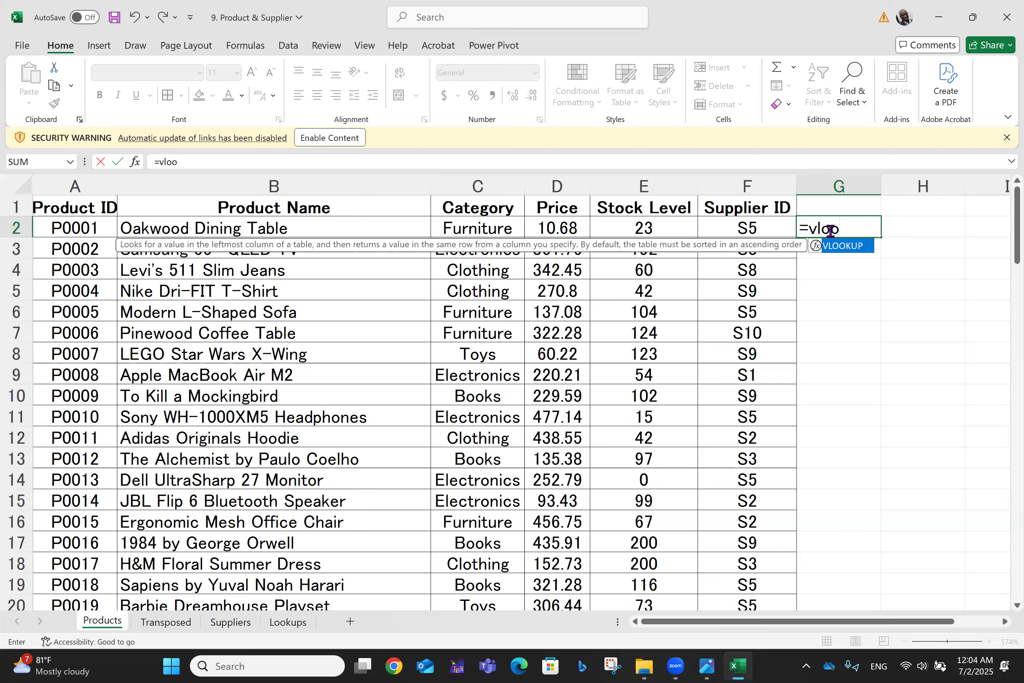
double_click(857, 246)
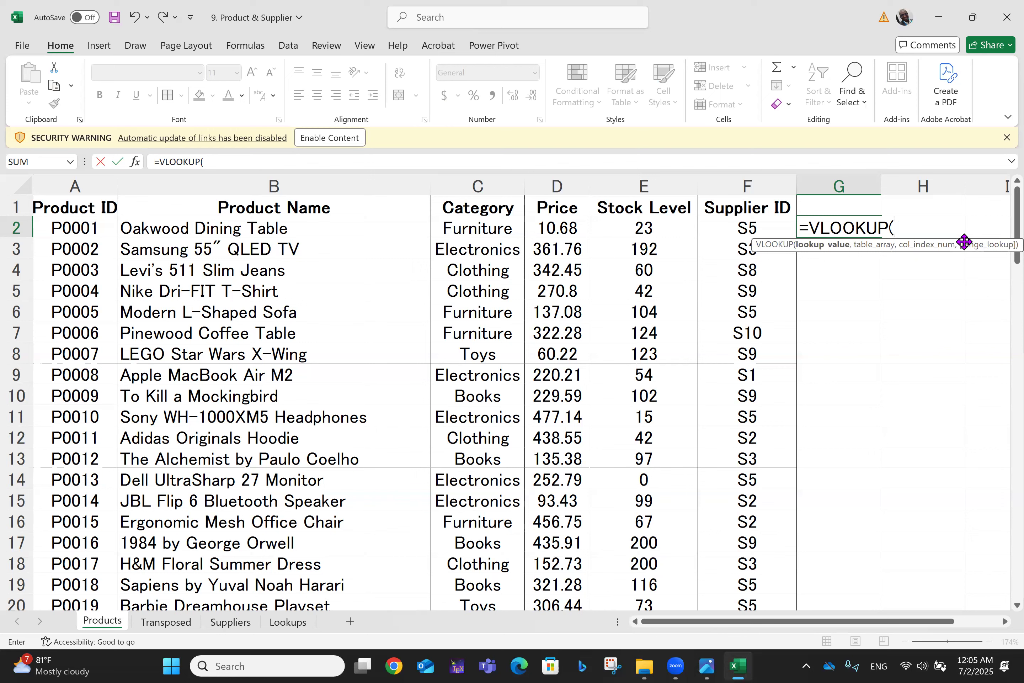
left_click(291, 623)
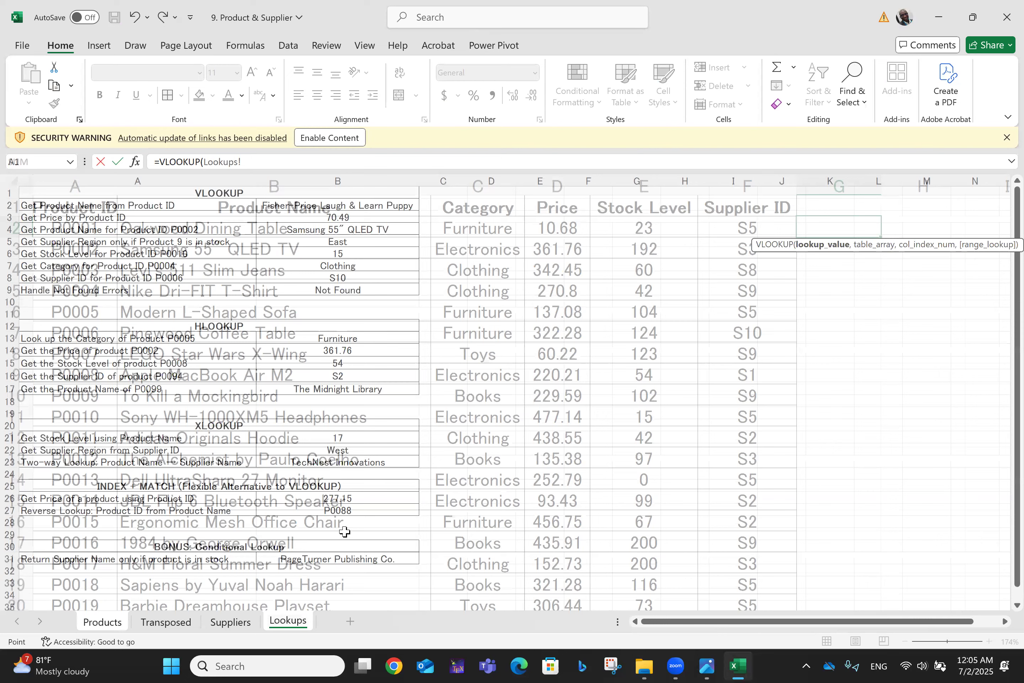
left_click(524, 346)
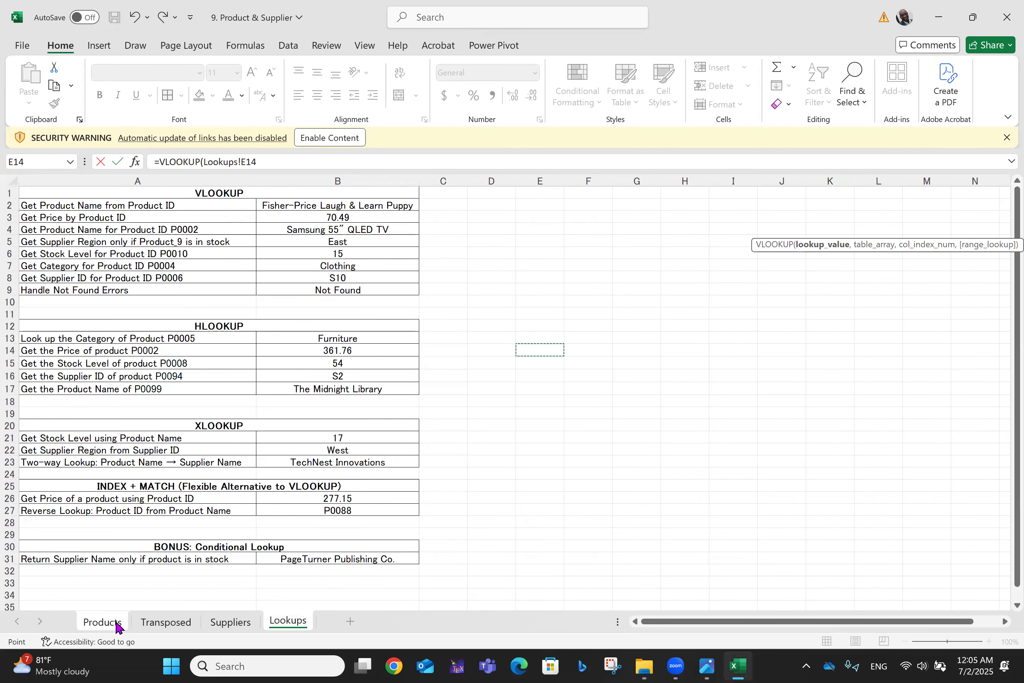
left_click(101, 622)
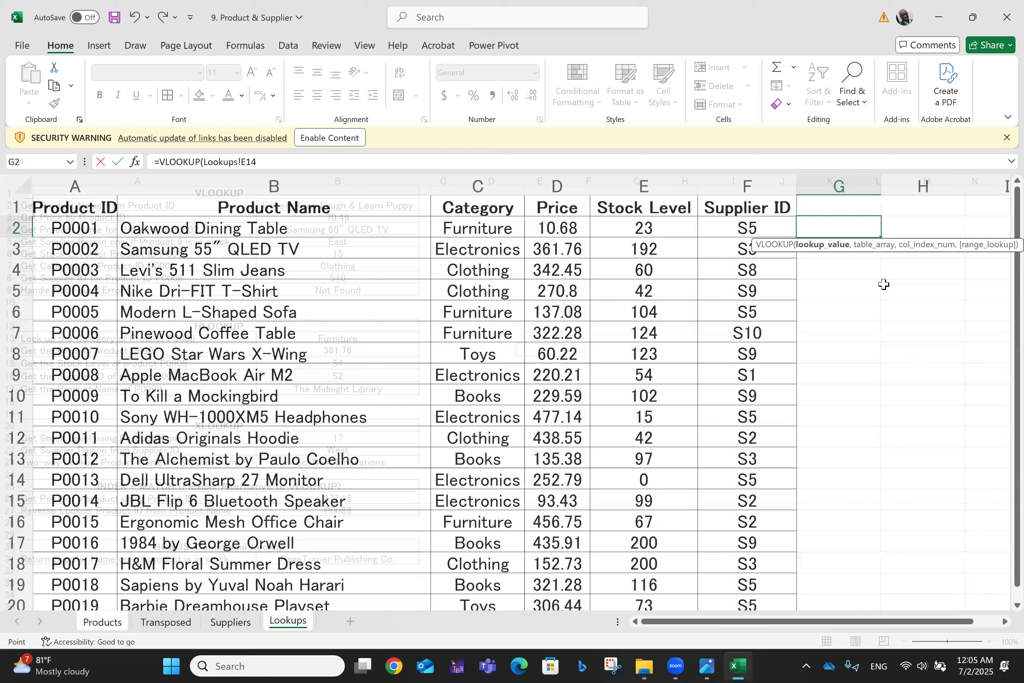
key("BackSpace")
key("BackSpace")
key("BackSpace")
key("BackSpace")
key("BackSpace")
key("BackSpace")
key("BackSpace")
key("BackSpace")
key("BackSpace")
key("BackSpace")
key("BackSpace")
key("BackSpace")
key("BackSpace")
key("BackSpace")
key("BackSpace")
key("BackSpace")
key("BackSpace")
key("BackSpace")
key("BackSpace")
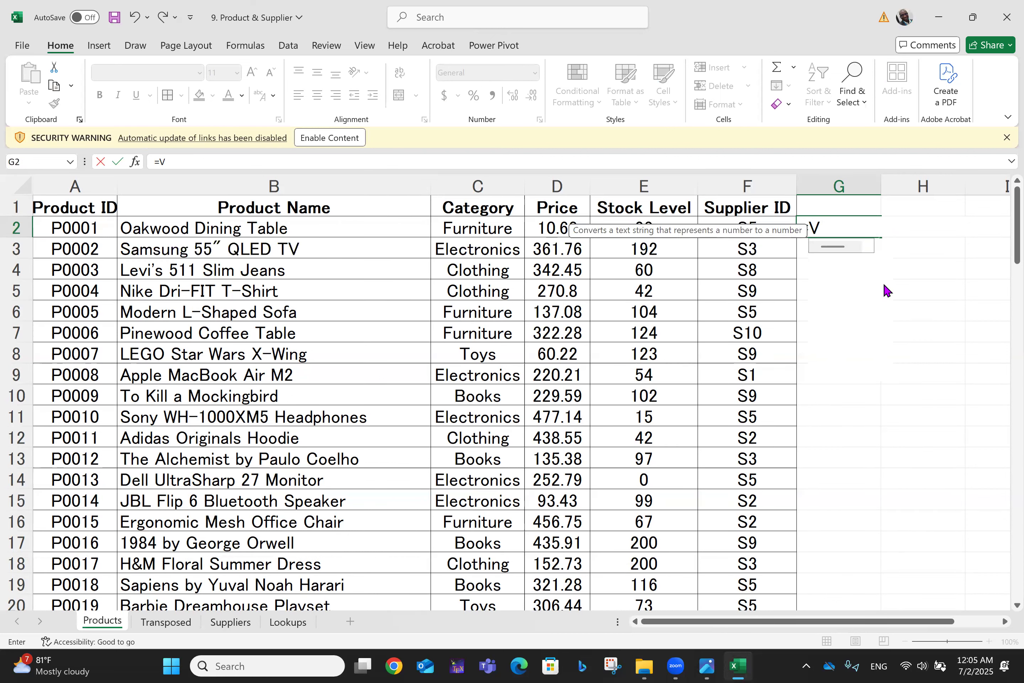
key("Escape")
left_click(921, 350)
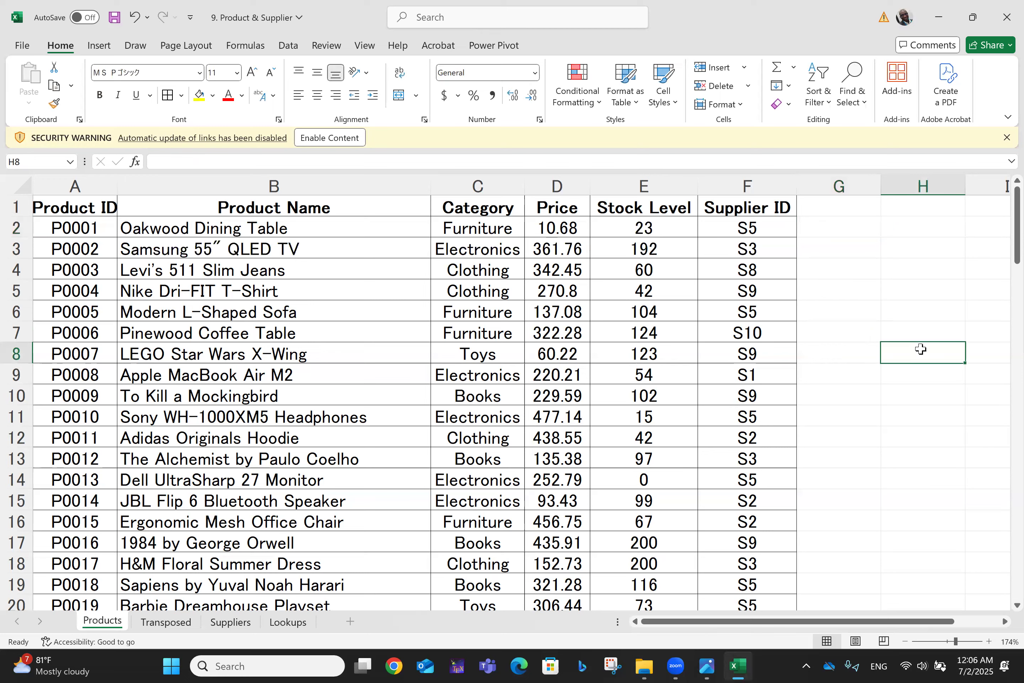
- Examine the Product Name VLOOKUP formula in B2 of the Lookups sheet against the columns of the Products sheet
left_click(282, 623)
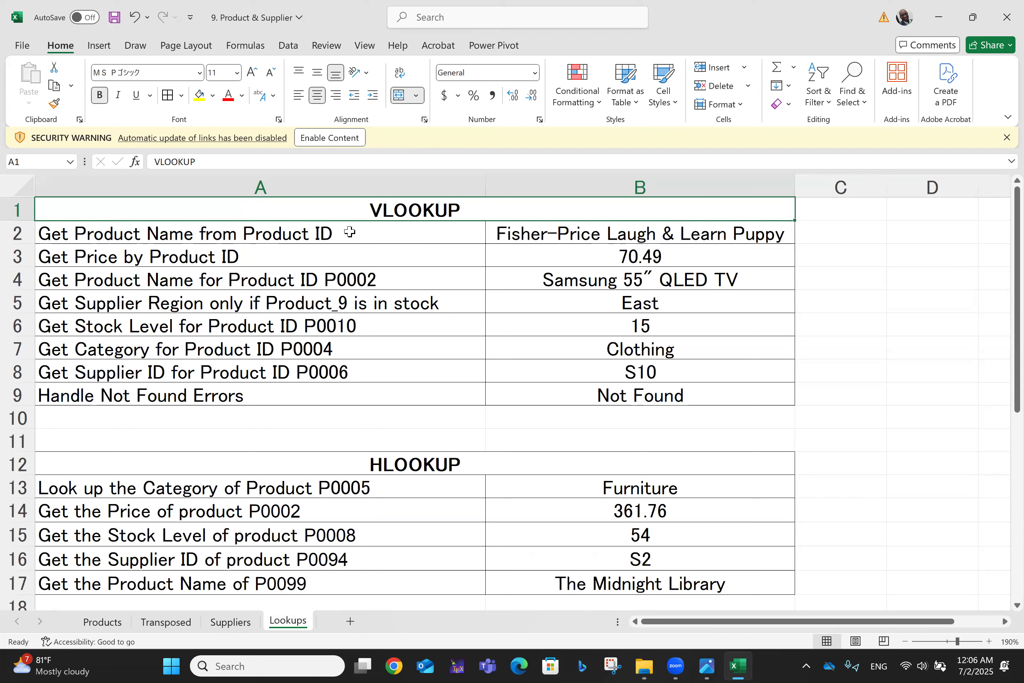
left_click(110, 622)
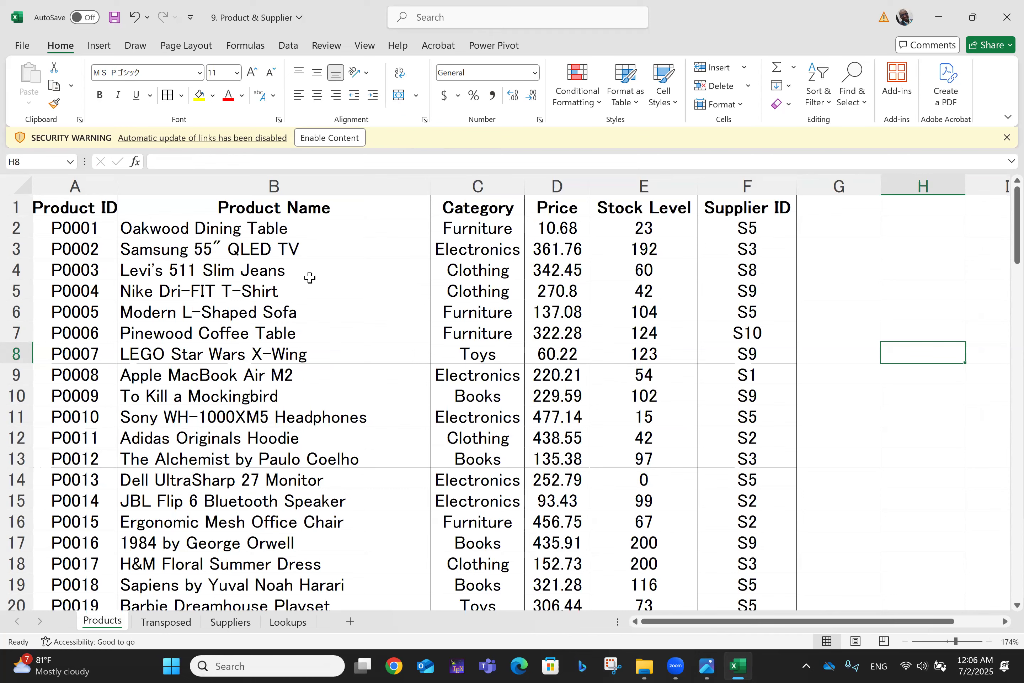
left_click(282, 621)
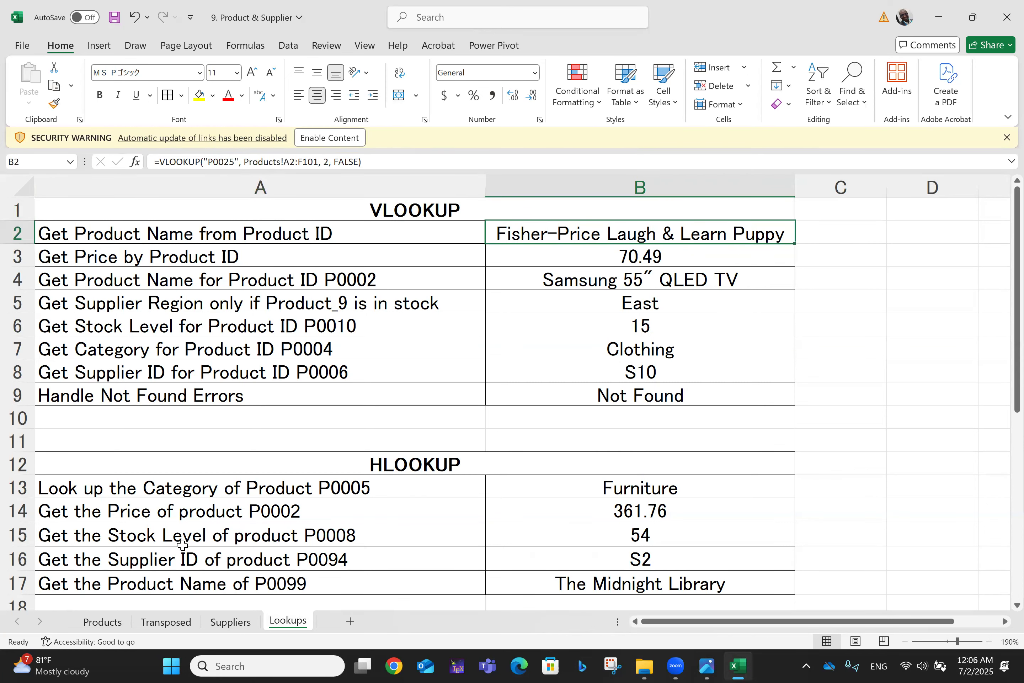
- Check the extent of the product table on the Products sheet, from its header row to its last product
left_click(101, 622)
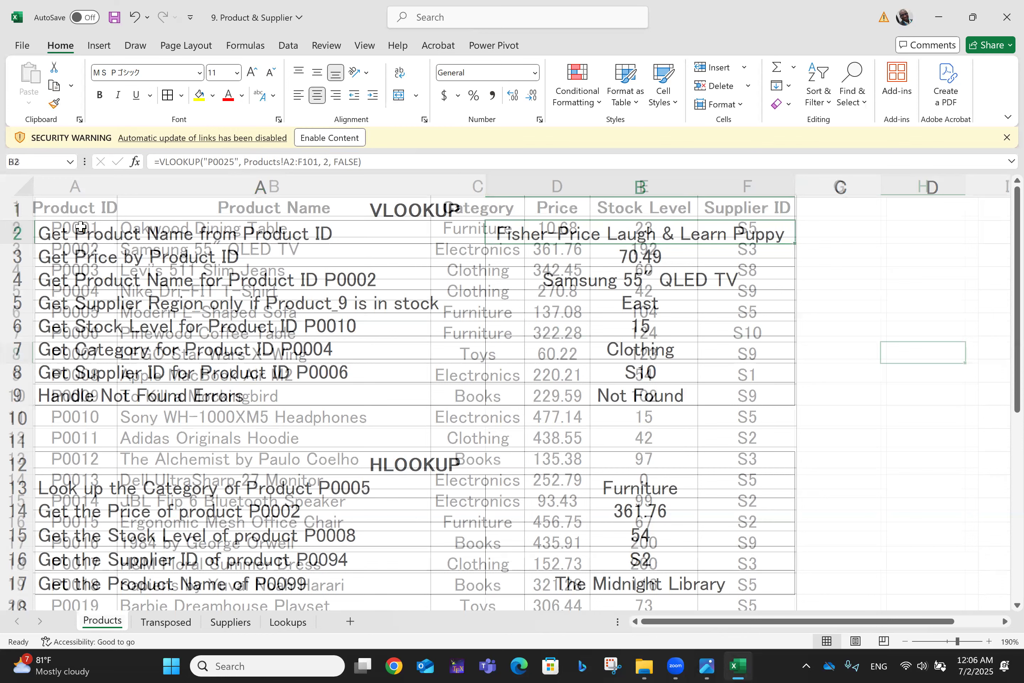
key("ctrl+End")
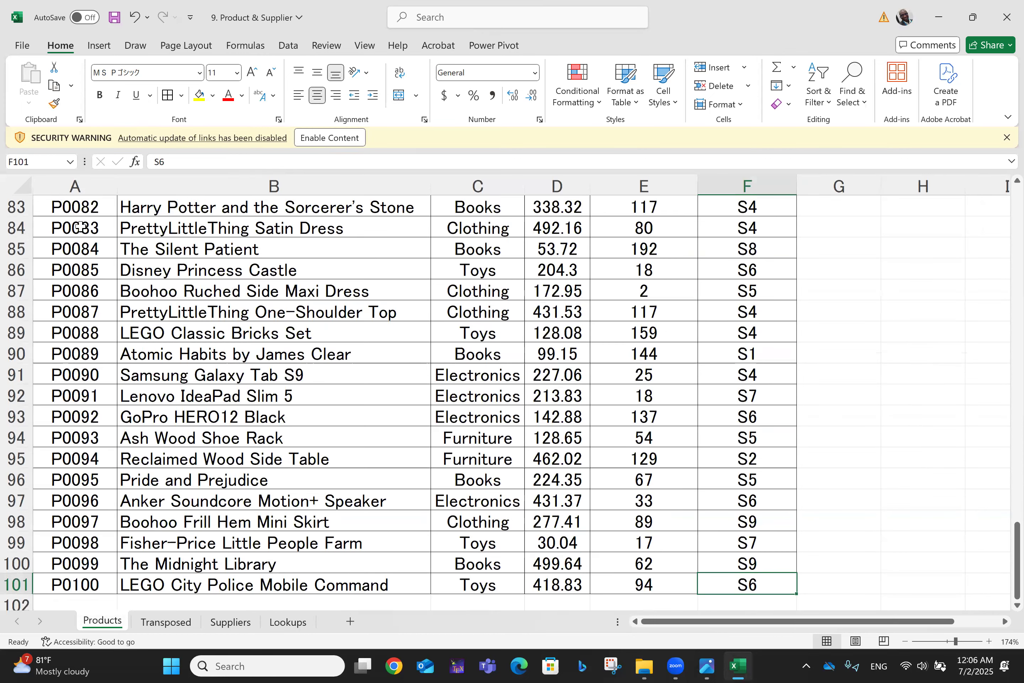
key("ctrl+Home")
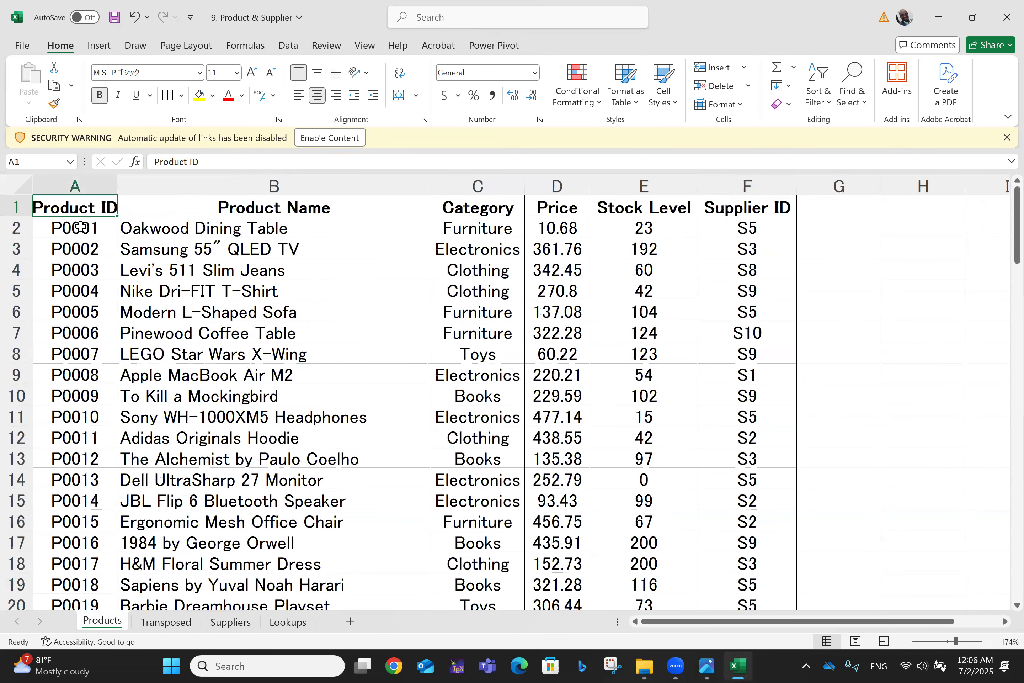
key("ctrl+End")
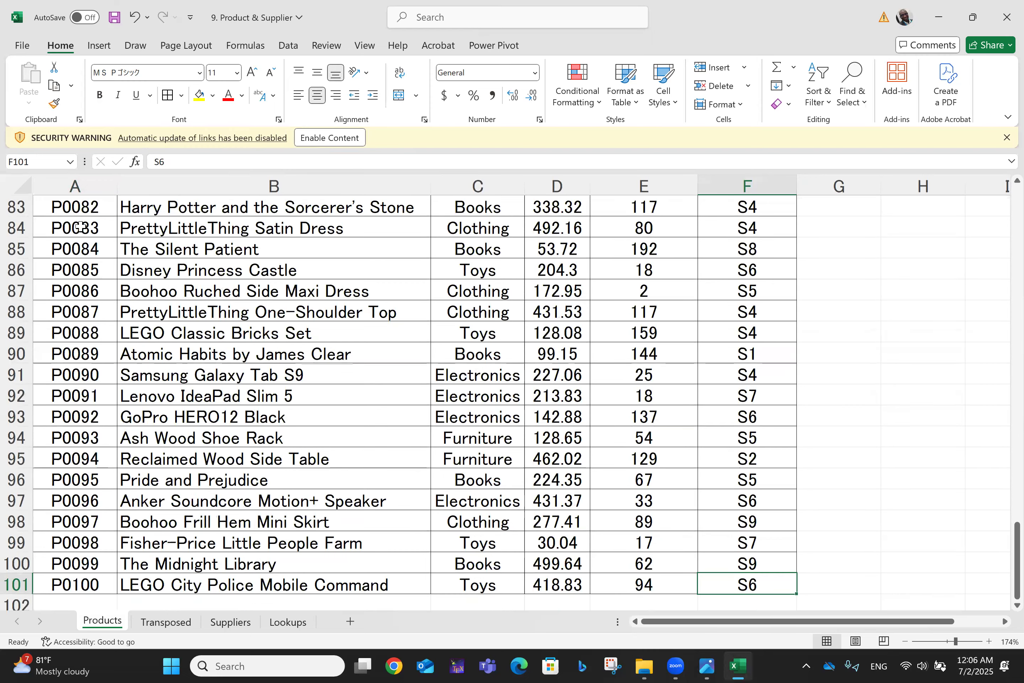
key("ctrl+Home")
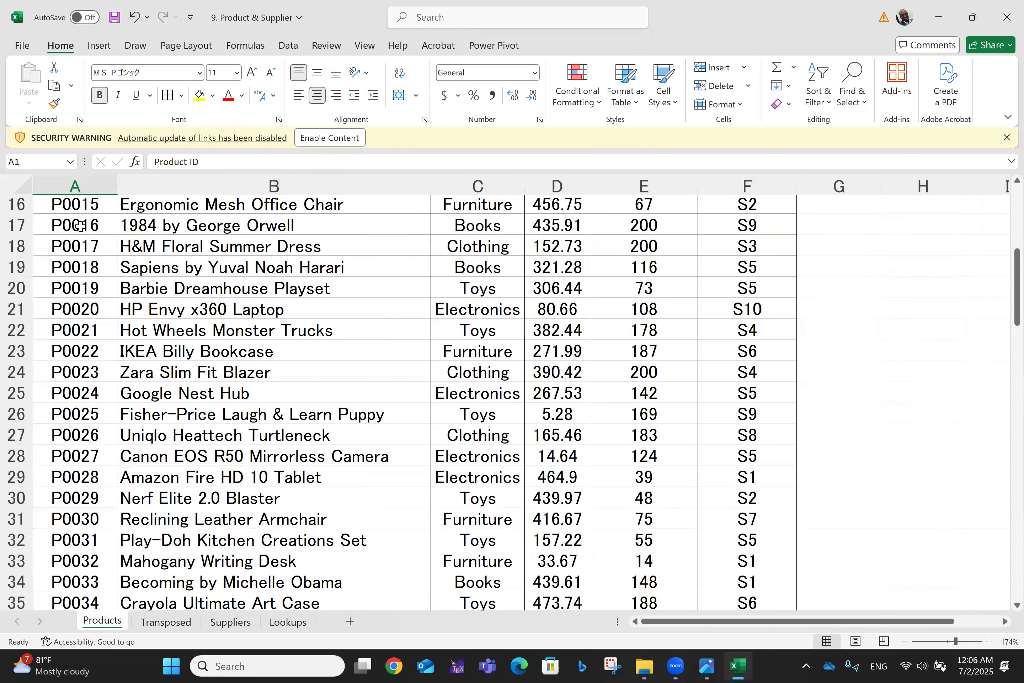
key("ctrl+End")
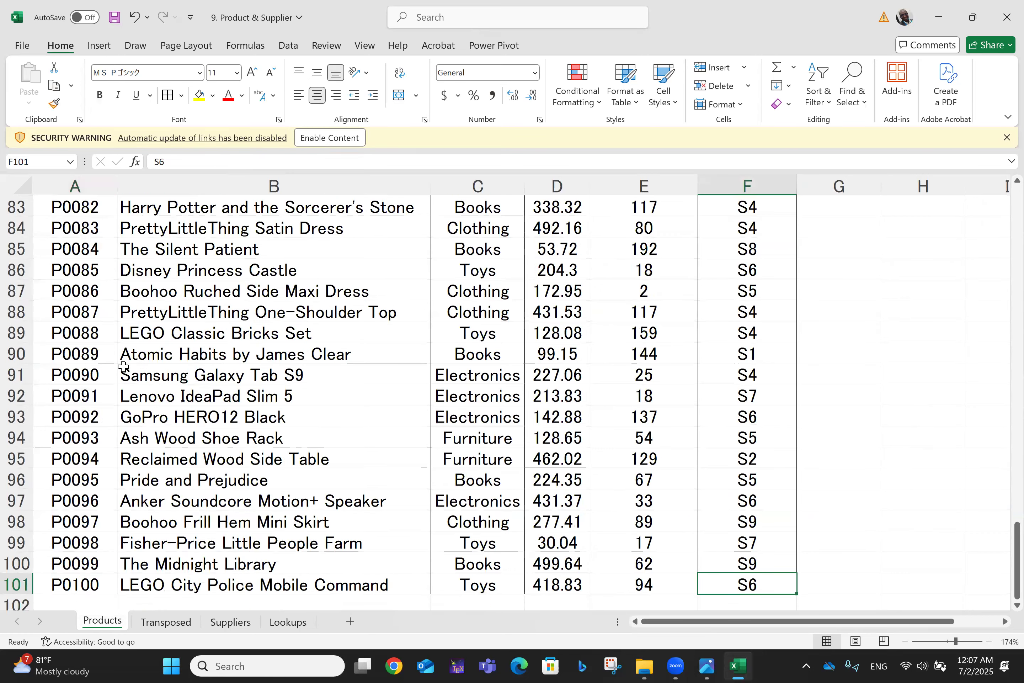
- Compare the Suppliers sheet and the B2 lookup formula with the product list, checking the row of product P0025
left_click(223, 622)
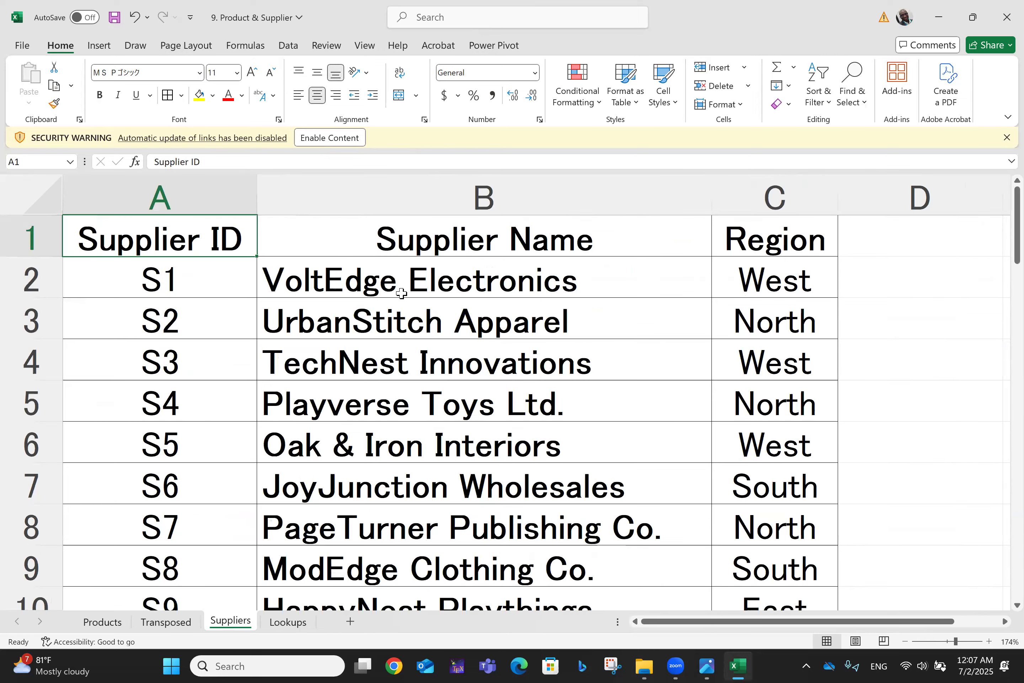
left_click(290, 621)
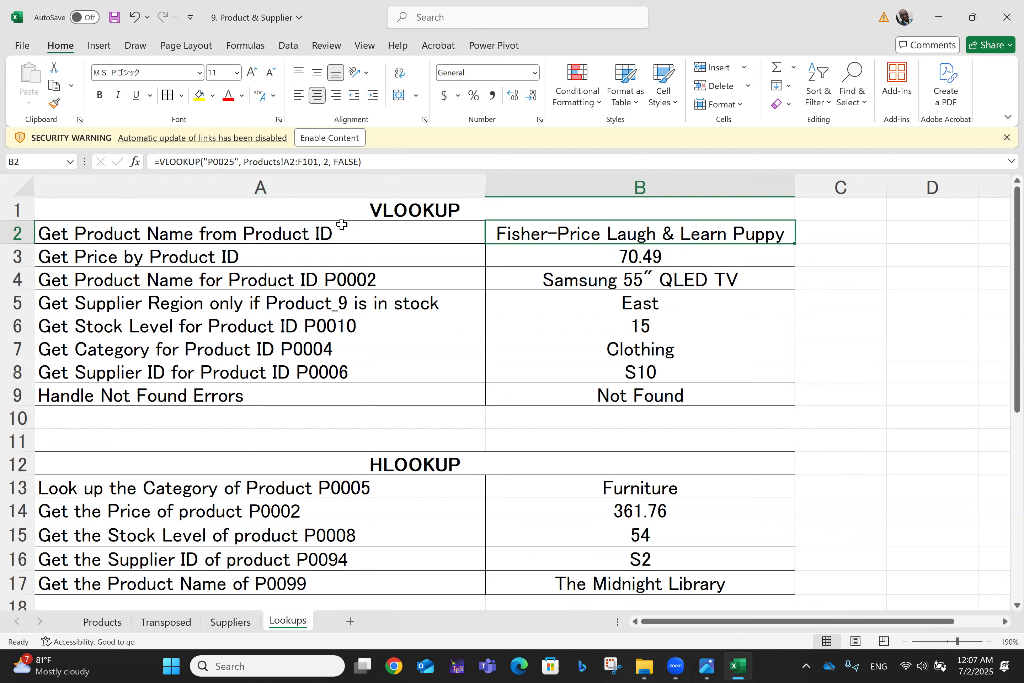
left_click(102, 622)
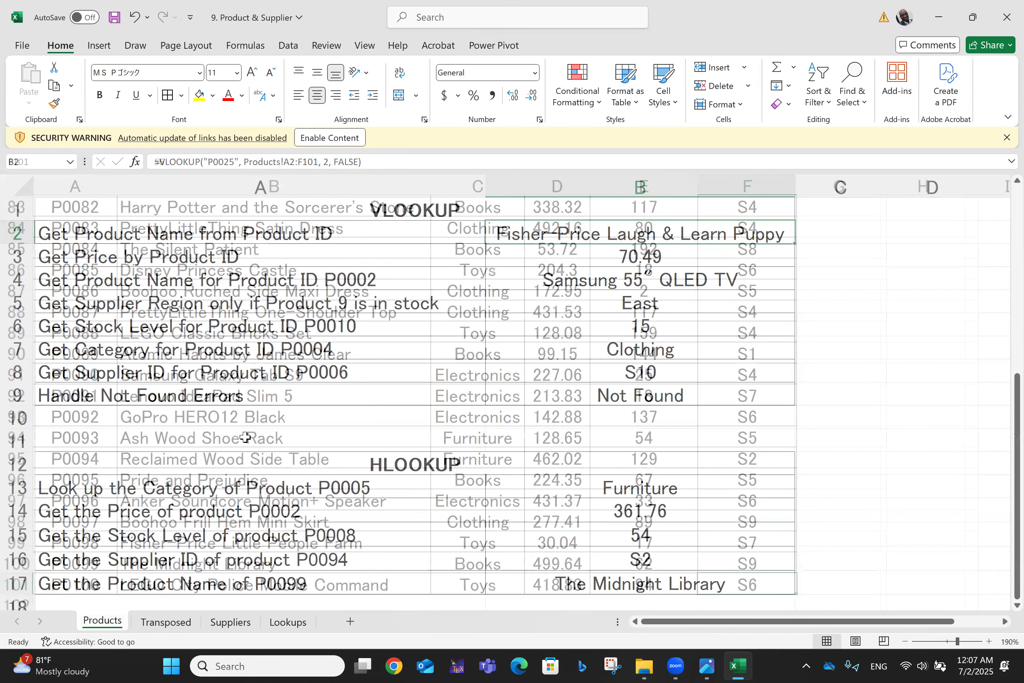
scroll(245, 437, "up", 20)
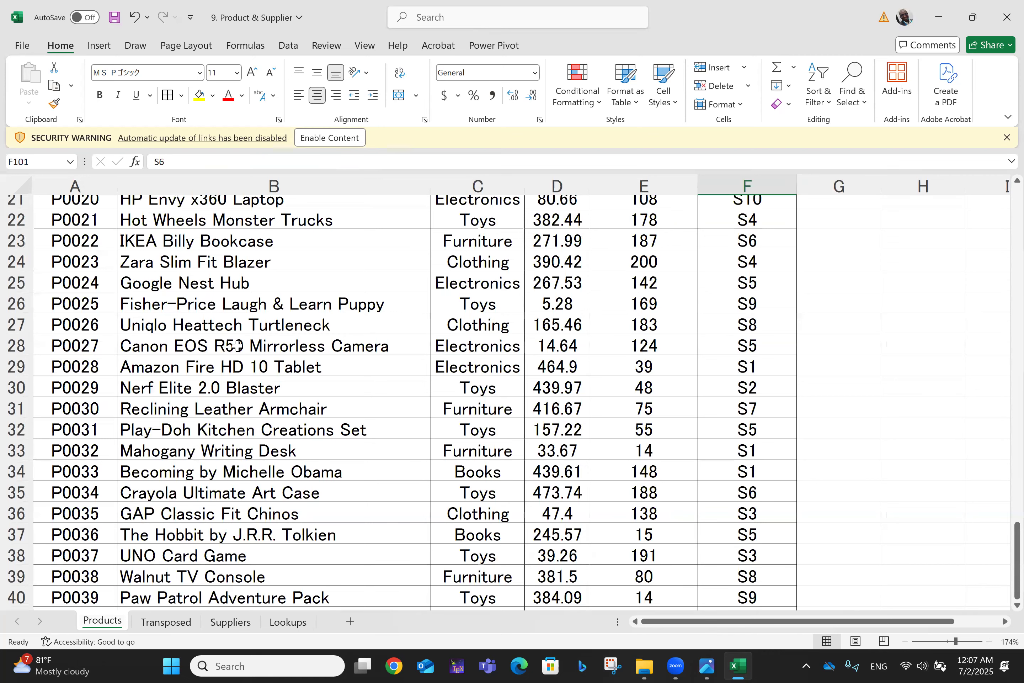
scroll(345, 430, "up", 7)
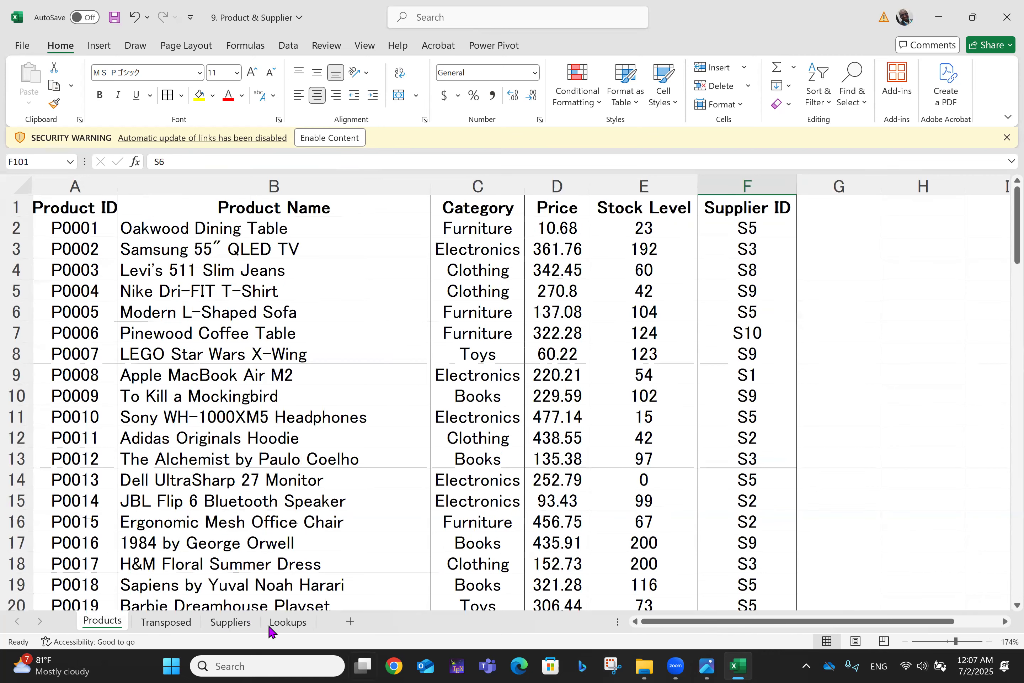
- Review the VLOOKUP arguments in B2 of the Lookups sheet and move on to the price formula in B3
left_click(287, 622)
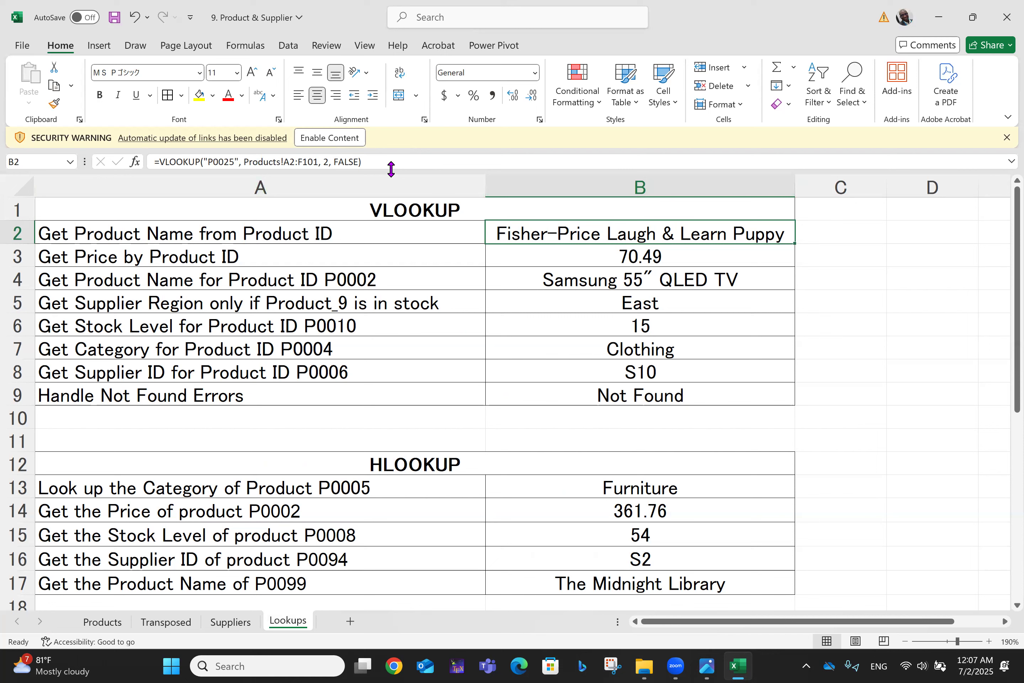
left_click(400, 160)
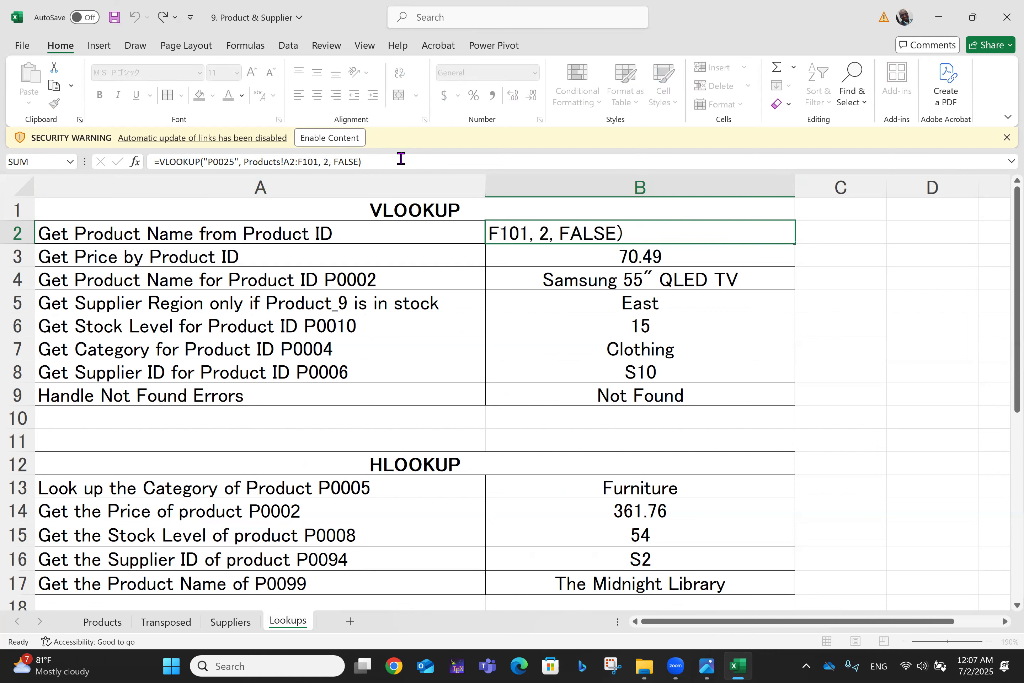
key("Return")
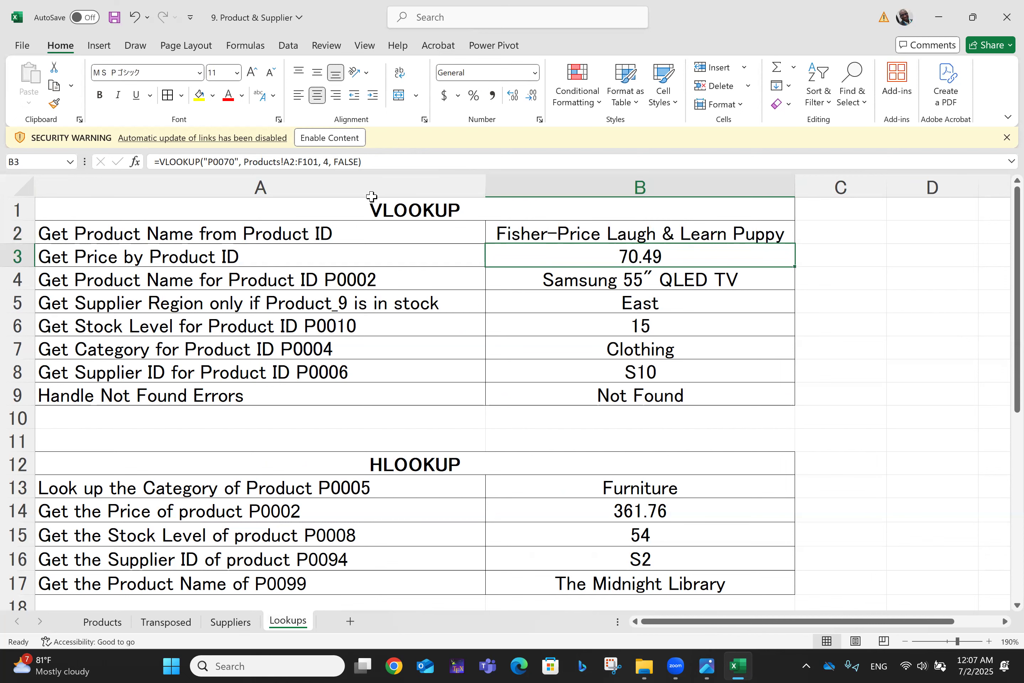
- Find product P0070 in the Product ID column of the Products sheet to check its price
left_click(99, 621)
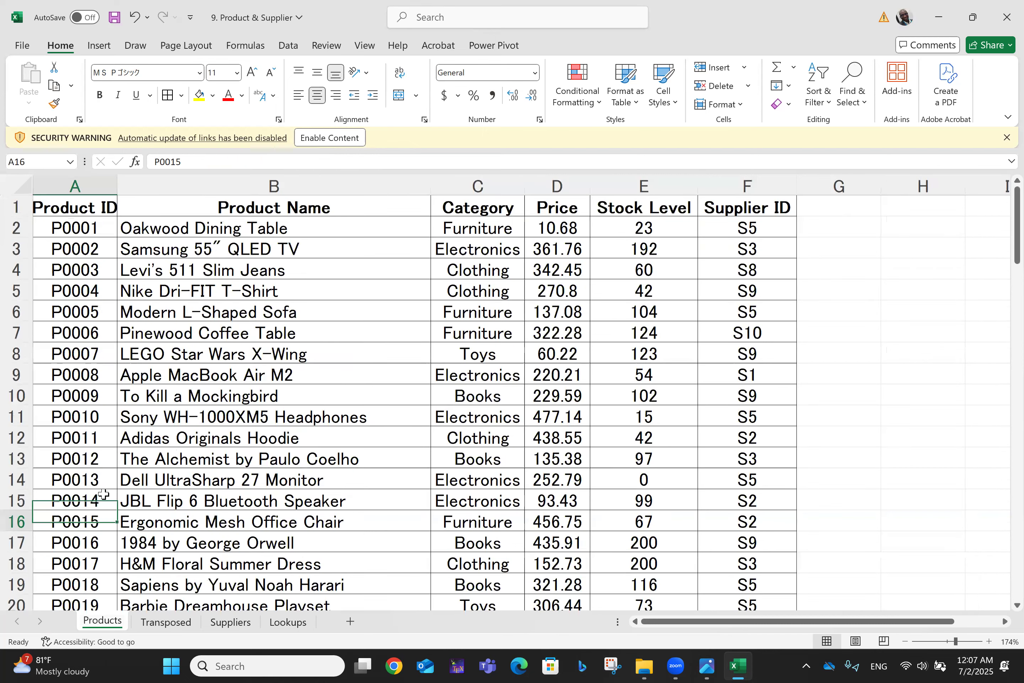
key("Down")
key("Down")
key("Down")
key("Down")
key("Down")
key("Down")
key("Down")
key("Down")
key("Down")
key("Down")
key("Down")
key("Down")
key("Down")
key("Down")
key("Down")
key("Down")
key("Down")
key("Down")
key("Down")
key("Down")
key("Down")
key("Down")
key("Down")
key("Down")
key("Down")
key("Down")
key("Down")
key("Down")
key("Down")
key("Down")
key("Down")
key("Down")
key("Down")
key("Down")
key("Down")
key("Down")
key("Down")
key("Down")
key("Down")
key("Down")
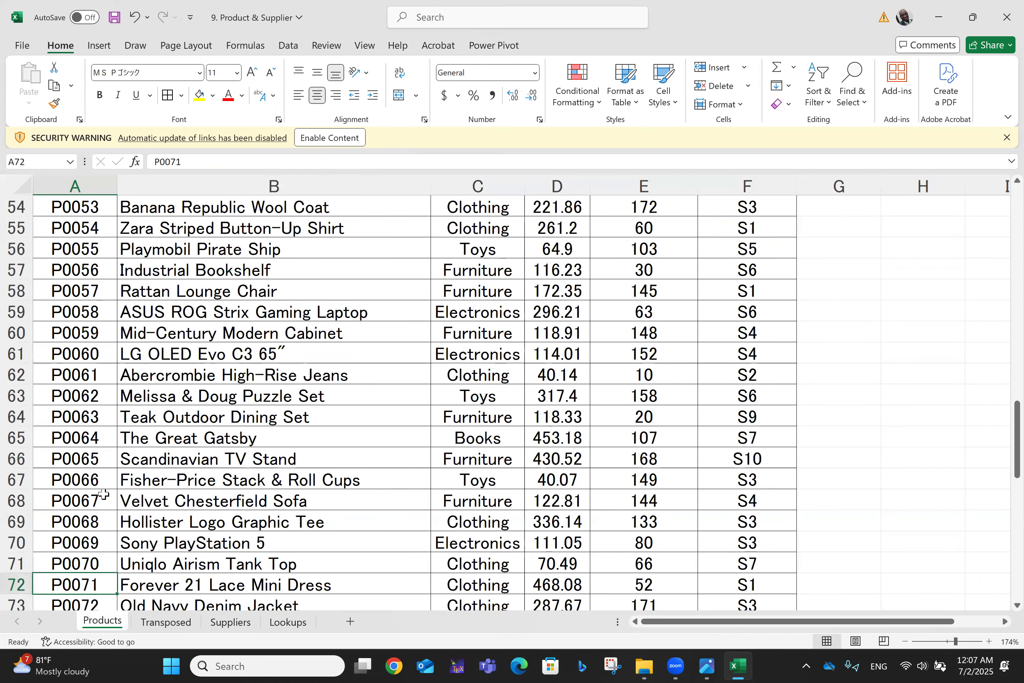
- Scan the product IDs below P0071 on the Products sheet, and return to the product name formula in B2 of the Lookups sheet
key("Down")
key("Down")
key("Down")
key("Down")
key("Down")
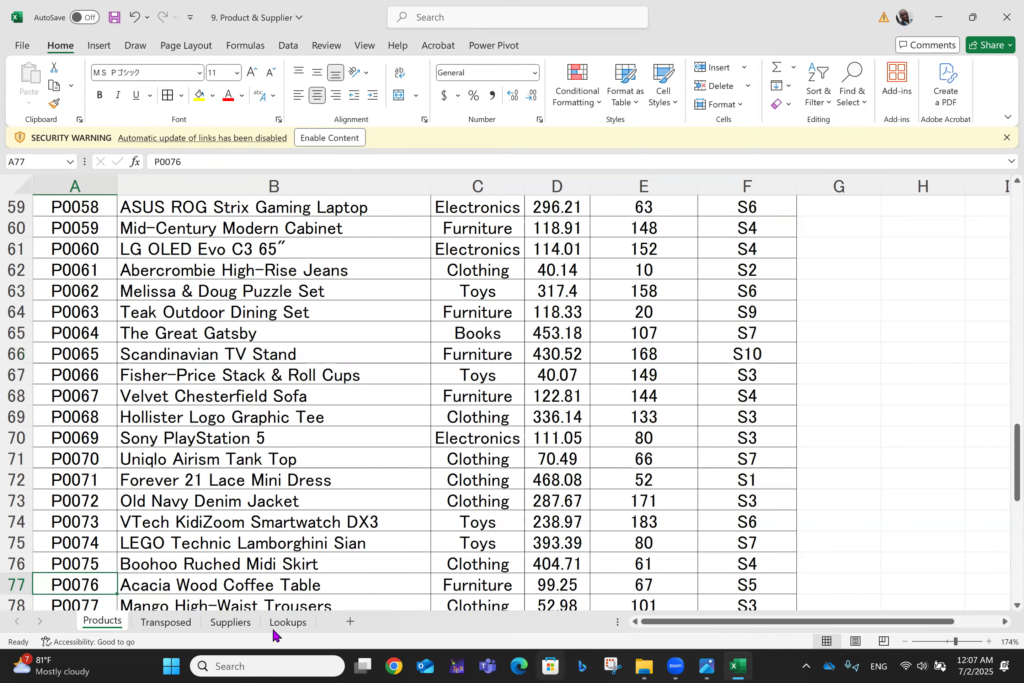
left_click(287, 622)
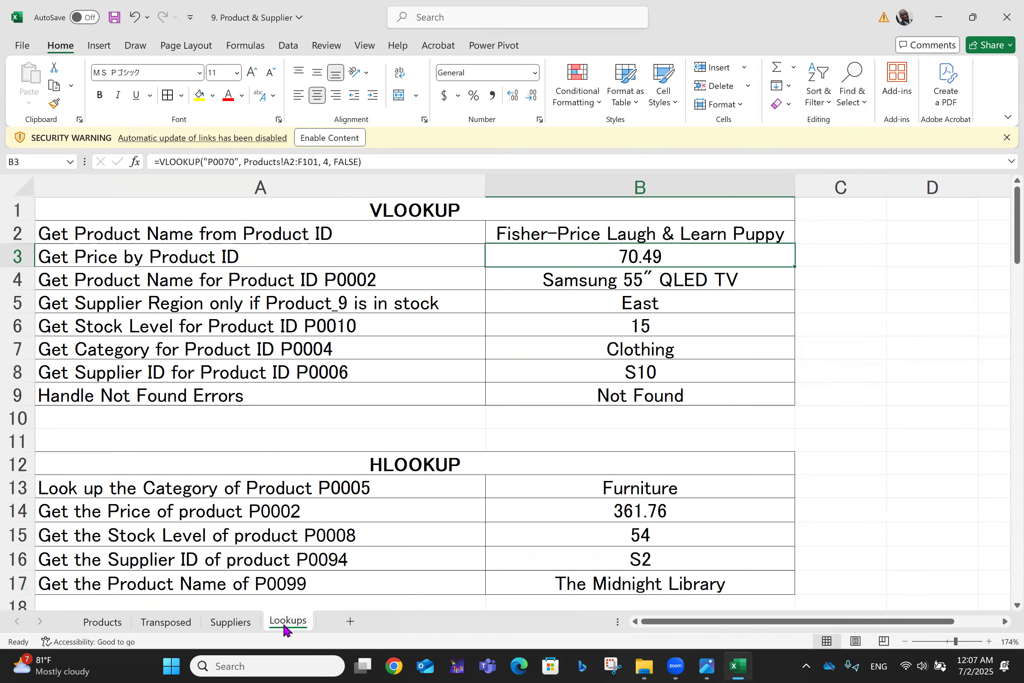
left_click(630, 235)
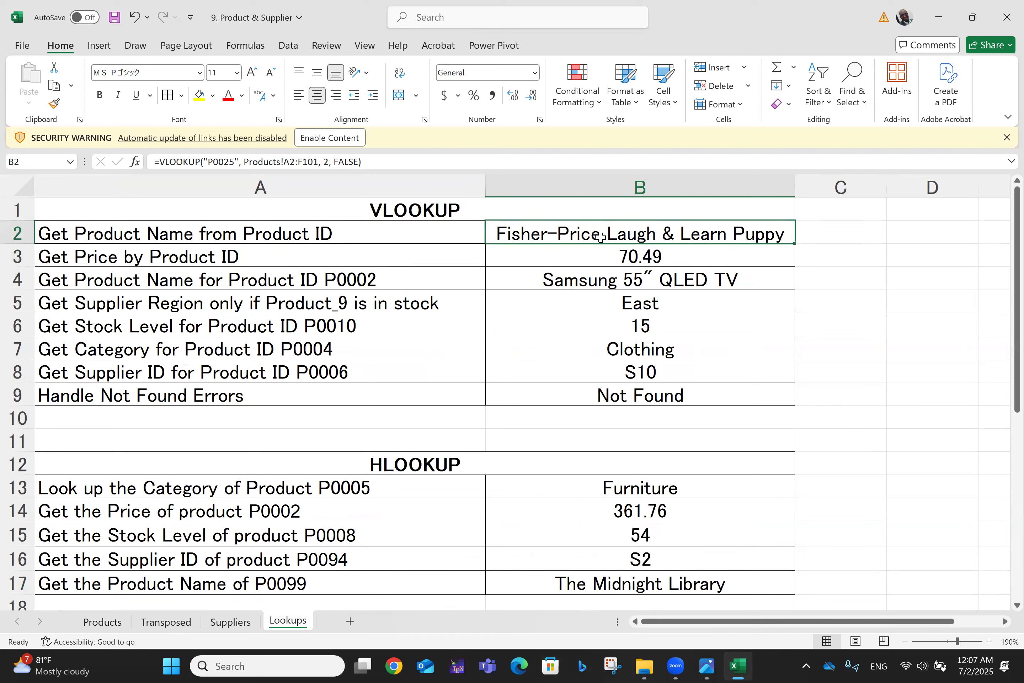
- Locate product P0025 on the Products sheet and check its product name against the B2 lookup
left_click(102, 622)
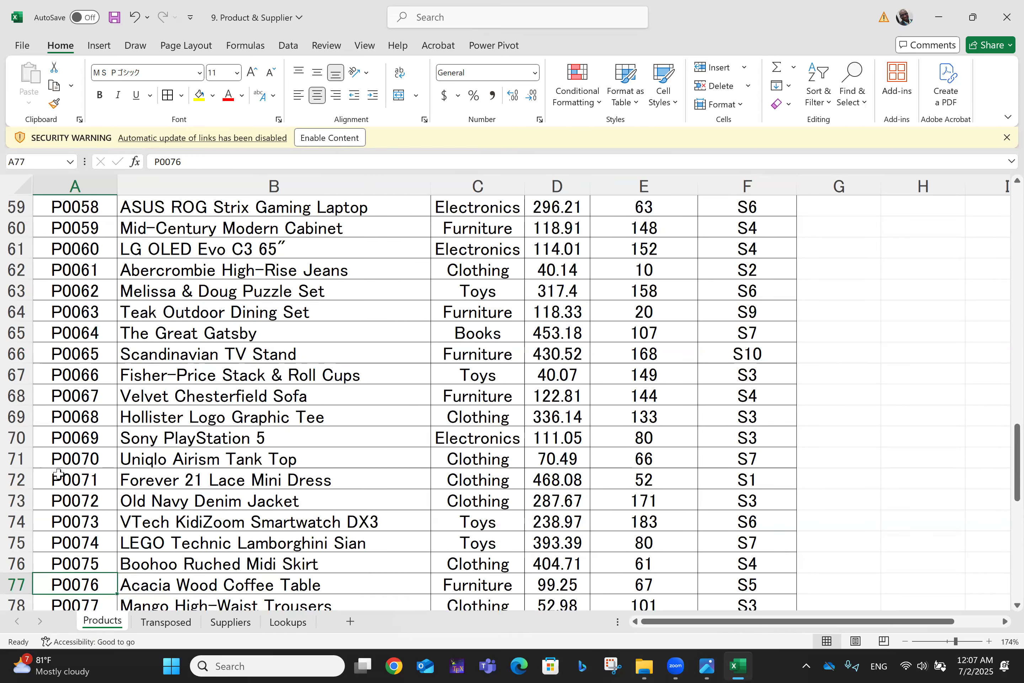
key("ctrl+Home")
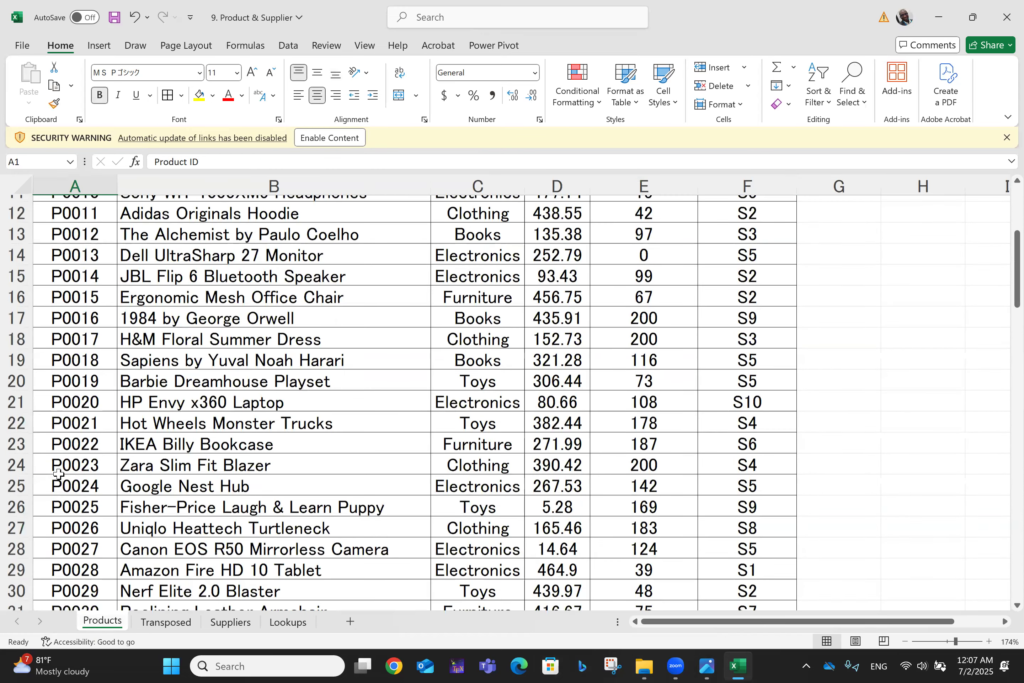
key("Down")
key("Down")
key("Down")
key("Down")
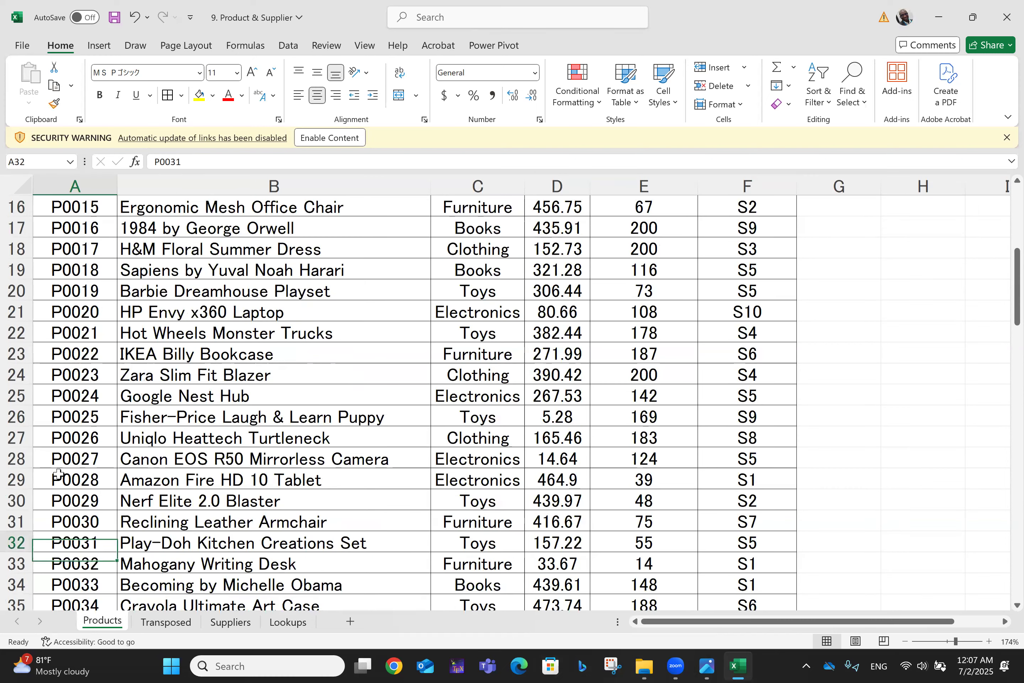
key("Up")
key("Up")
key("Up")
key("Up")
key("Up")
key("Up")
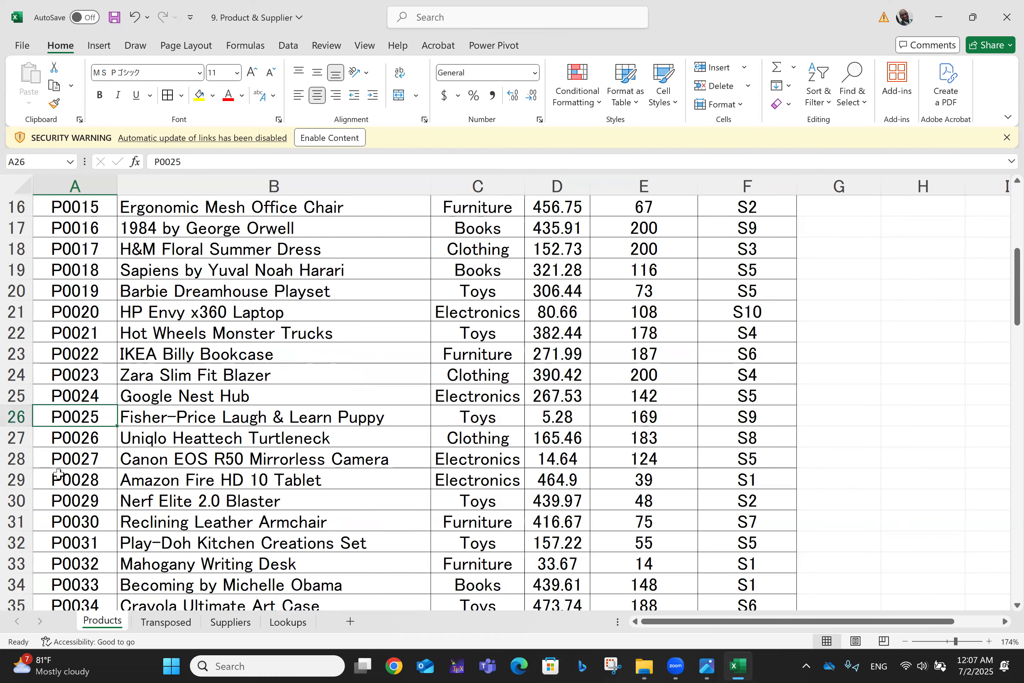
key("Right")
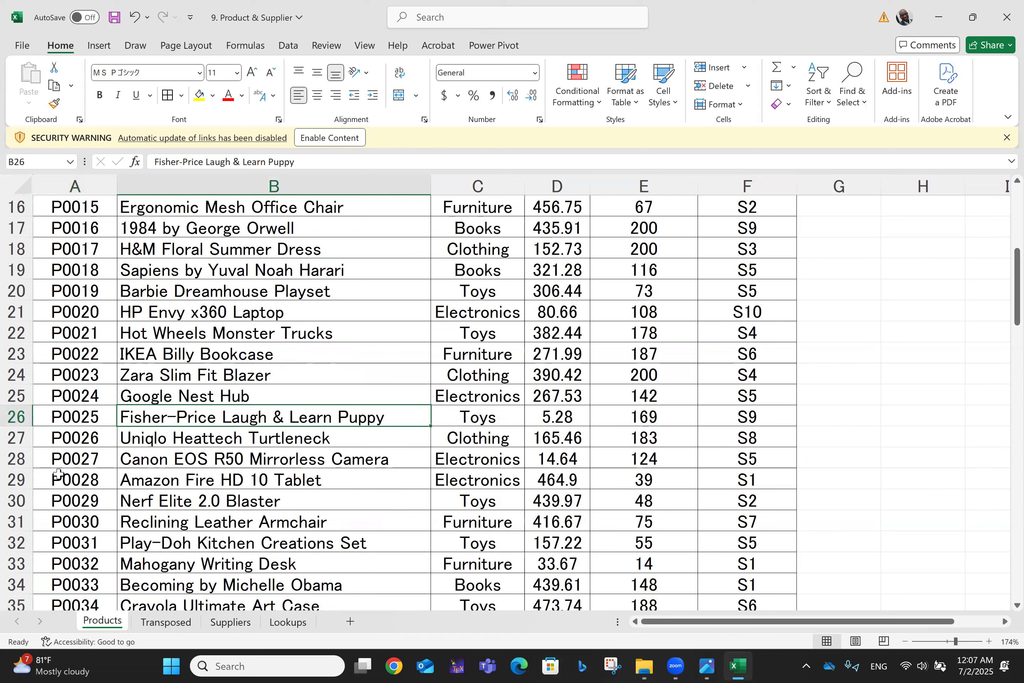
key("Right")
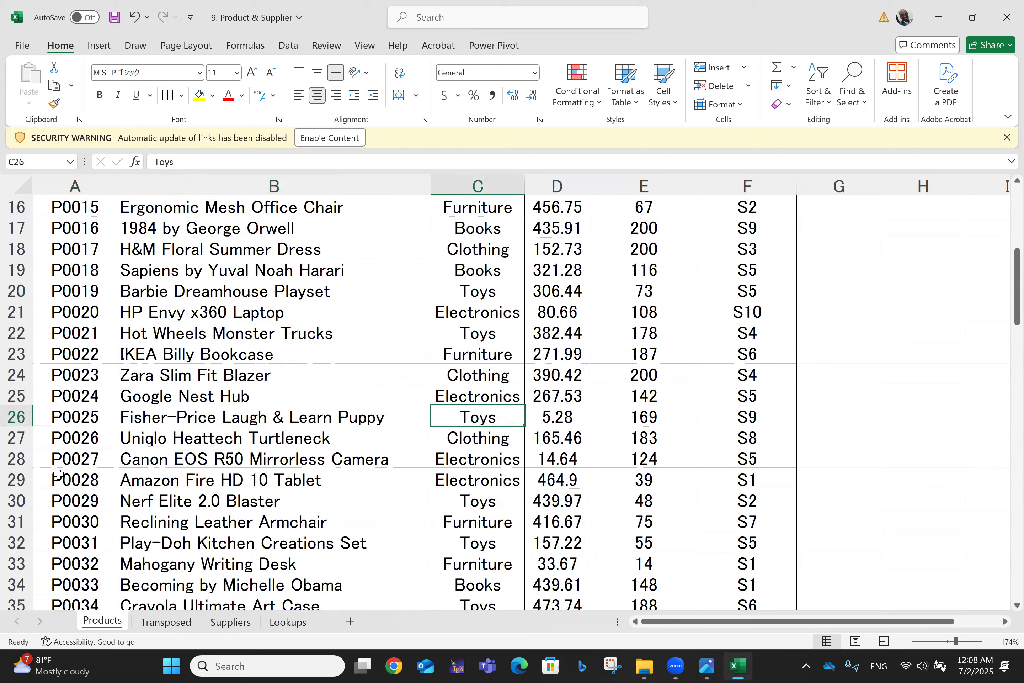
key("Left")
key("Left")
key("Right")
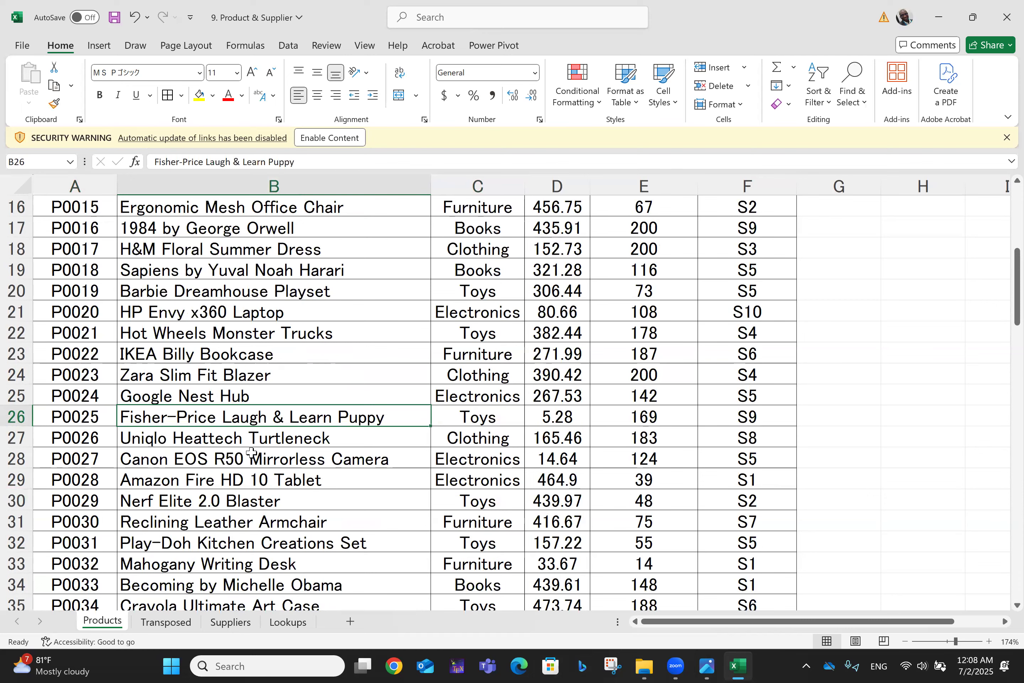
- Review the price lookup in row 3 of the Lookups sheet, including the VLOOKUP arguments in B3
left_click(287, 621)
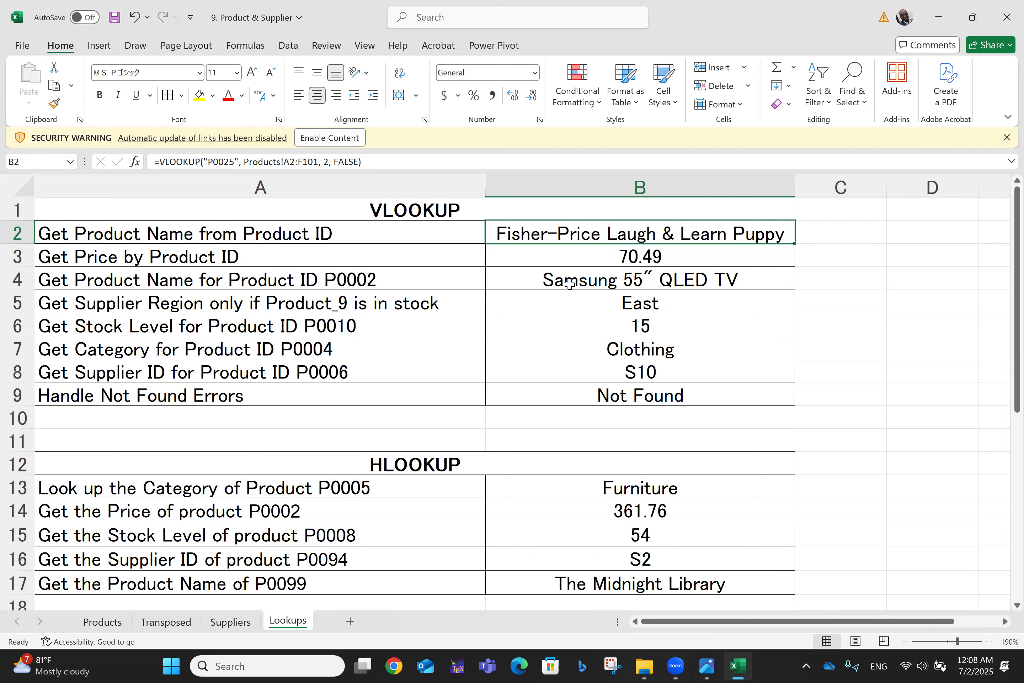
left_click(222, 266)
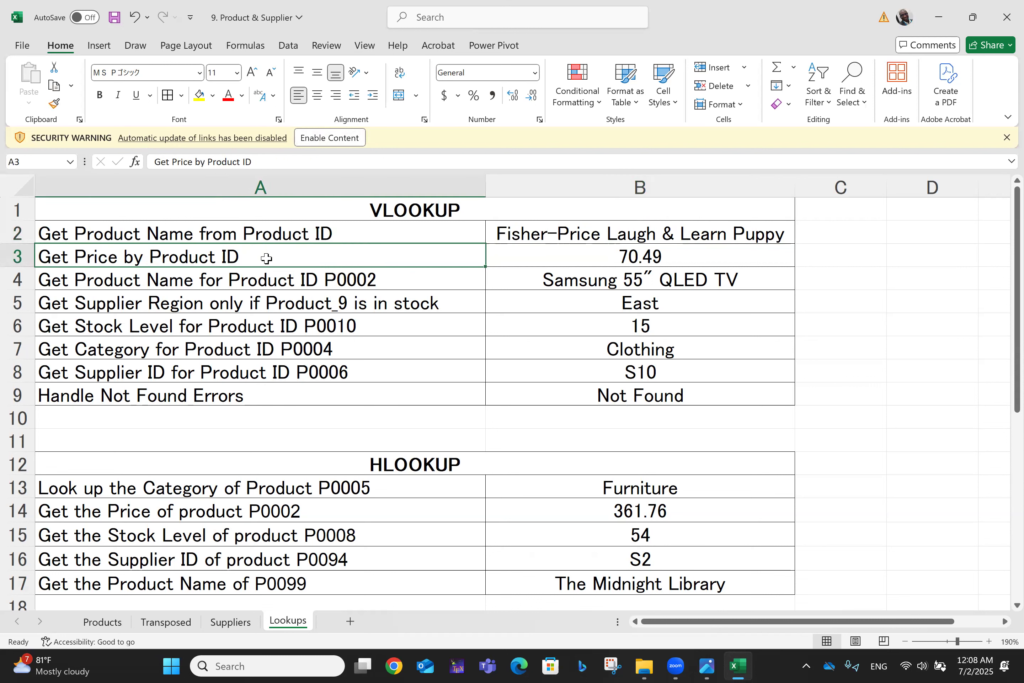
left_click(531, 257)
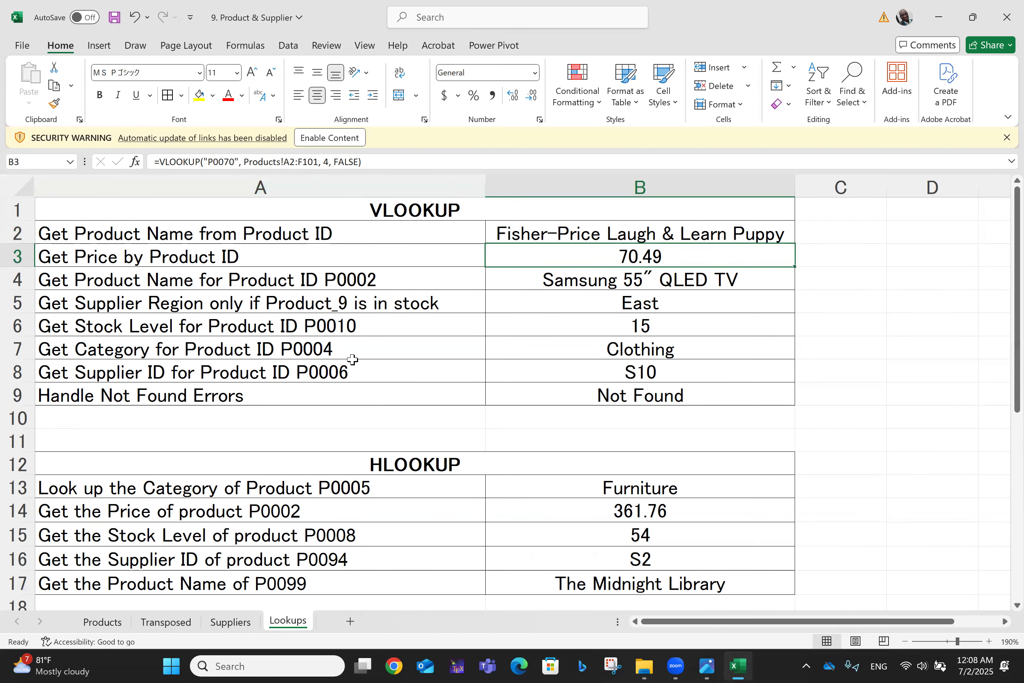
left_click(118, 624)
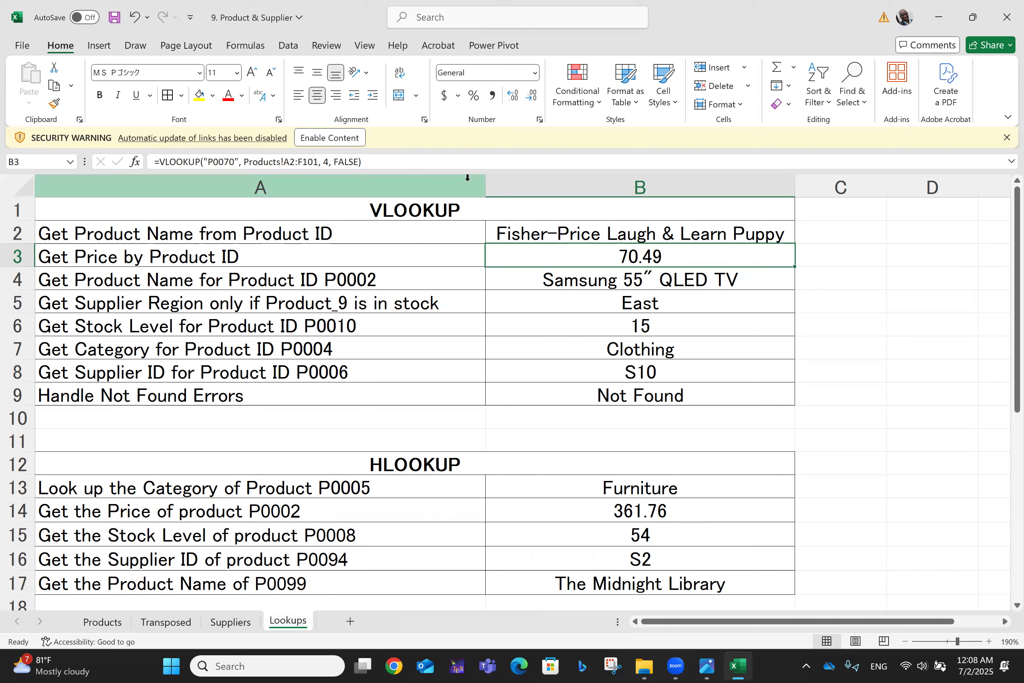
left_click(451, 164)
key("Return")
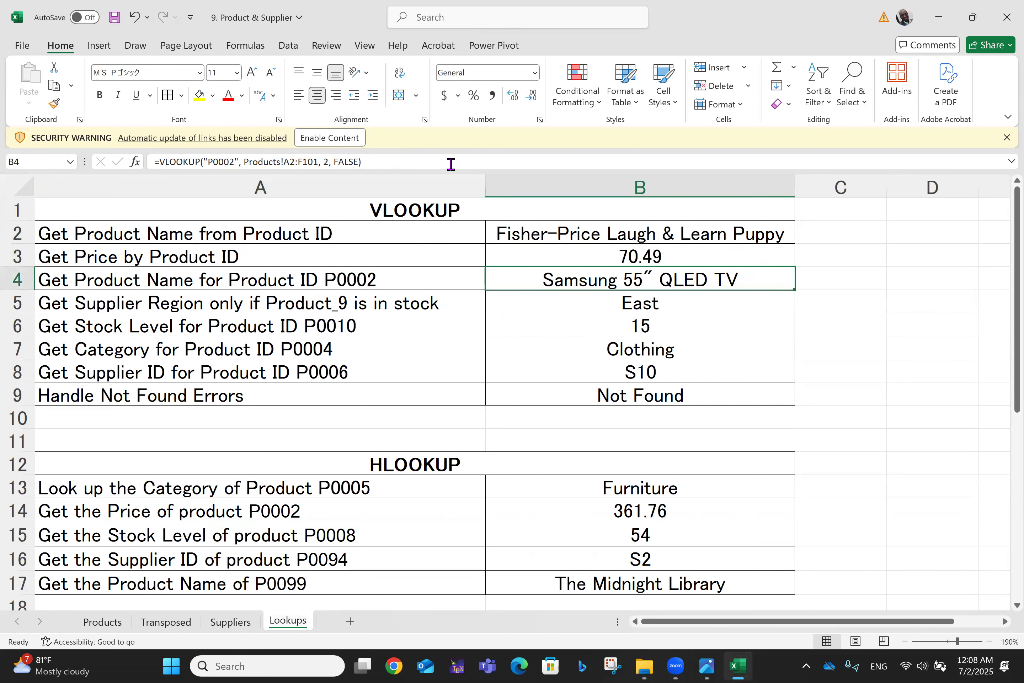
left_click(632, 260)
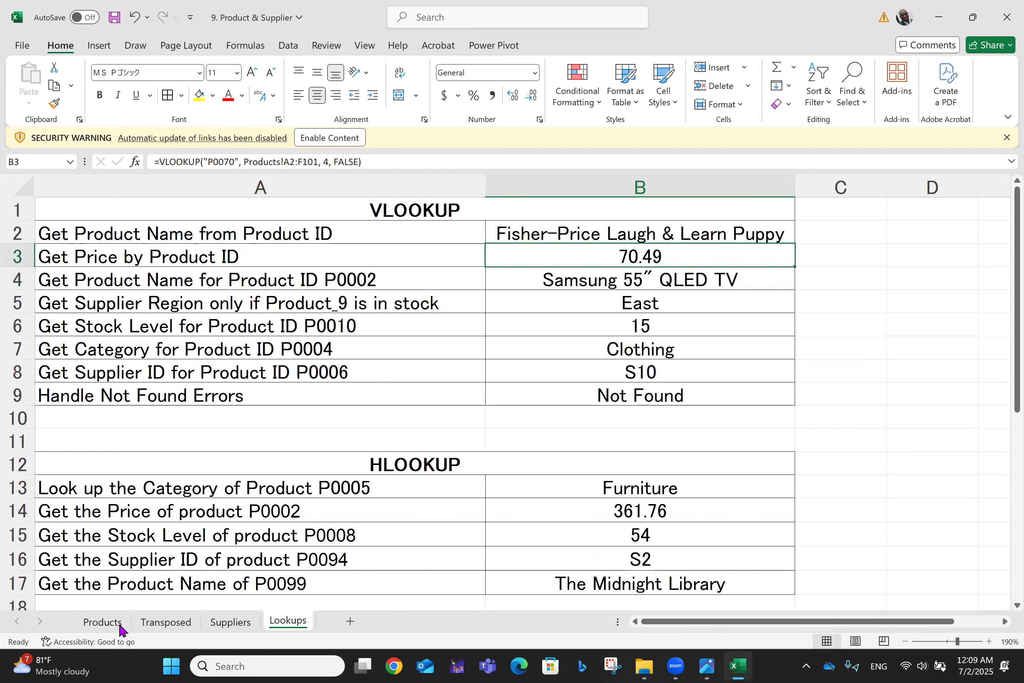
- Check the price of product P0070 on the Products sheet against the B3 lookup, and return to the Lookups sheet
left_click(104, 622)
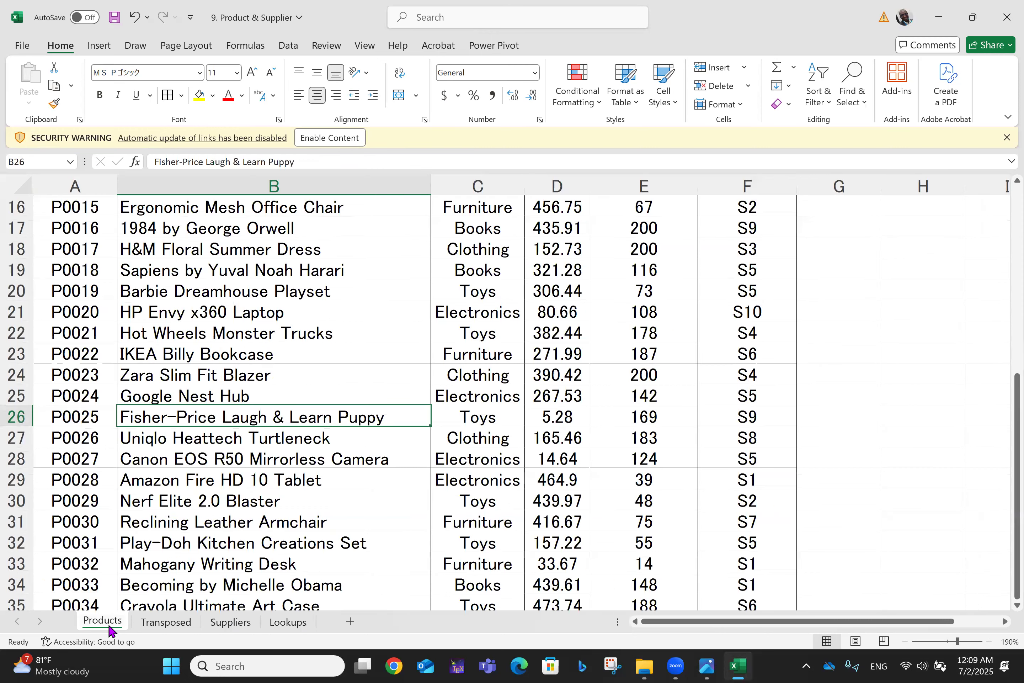
scroll(170, 487, "down", 14)
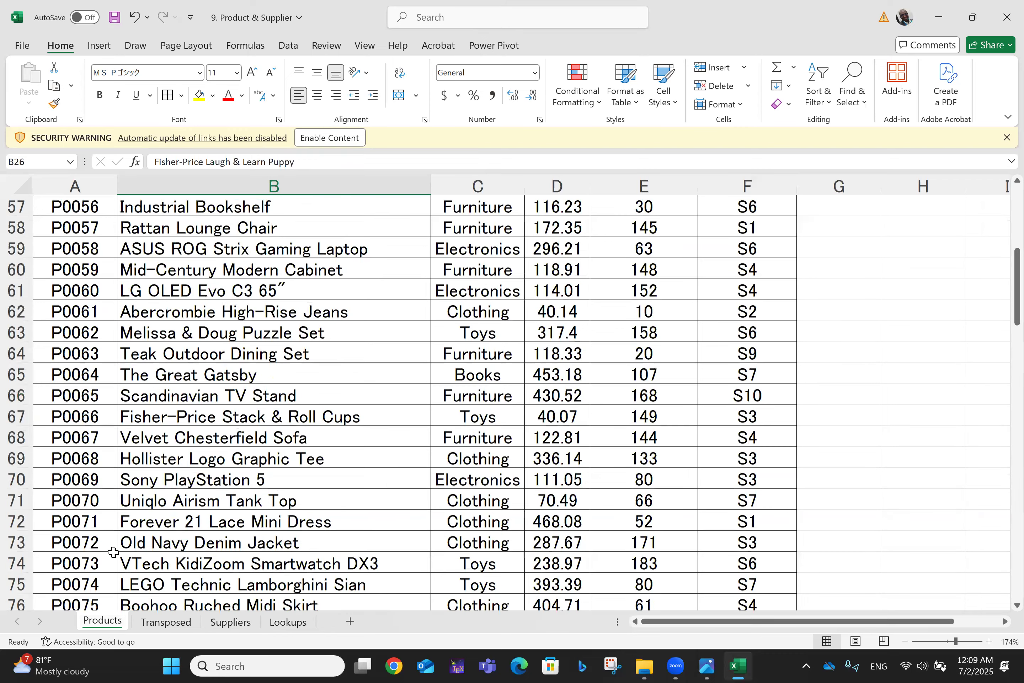
left_click(571, 513)
left_click(575, 505)
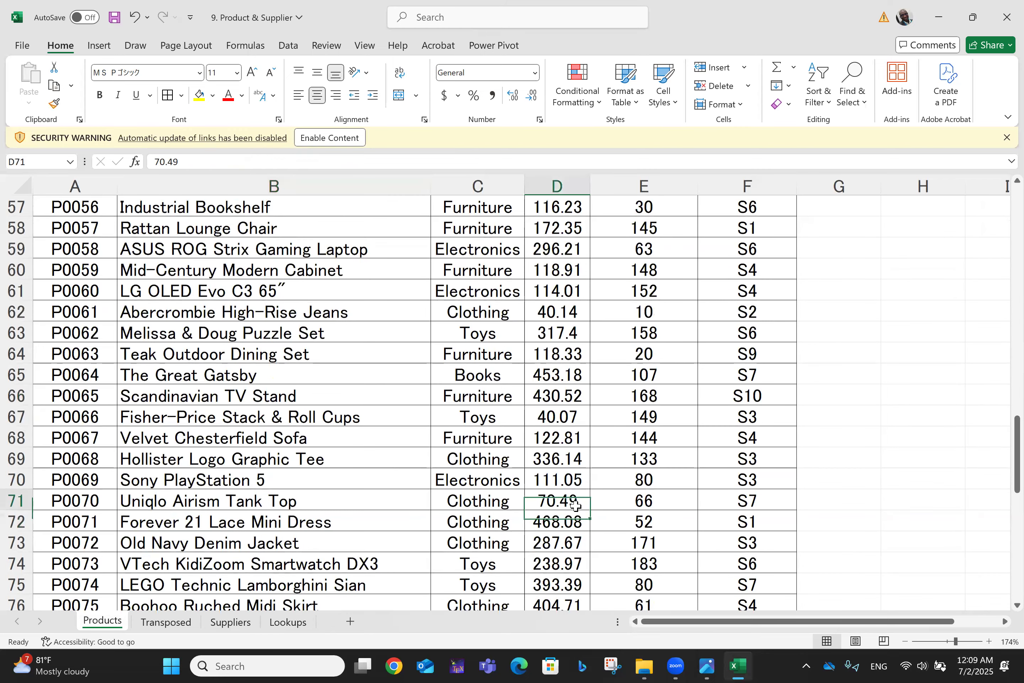
left_click(271, 625)
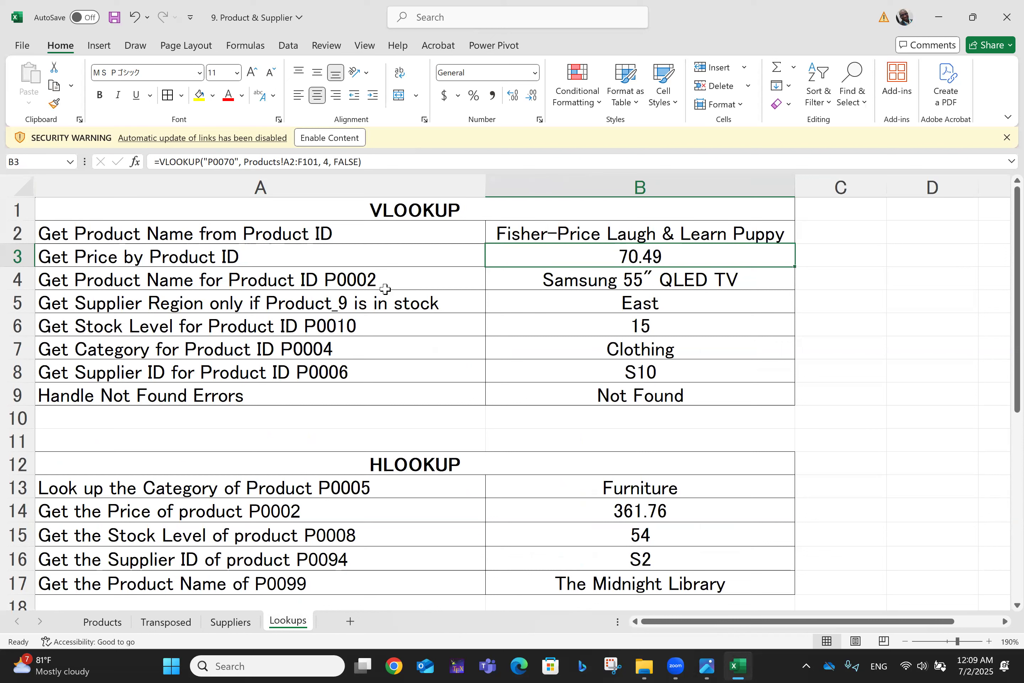
- Compare the VLOOKUP formula in B4 of the Lookups sheet with the name of product P0002 on the Products sheet
left_click(575, 276)
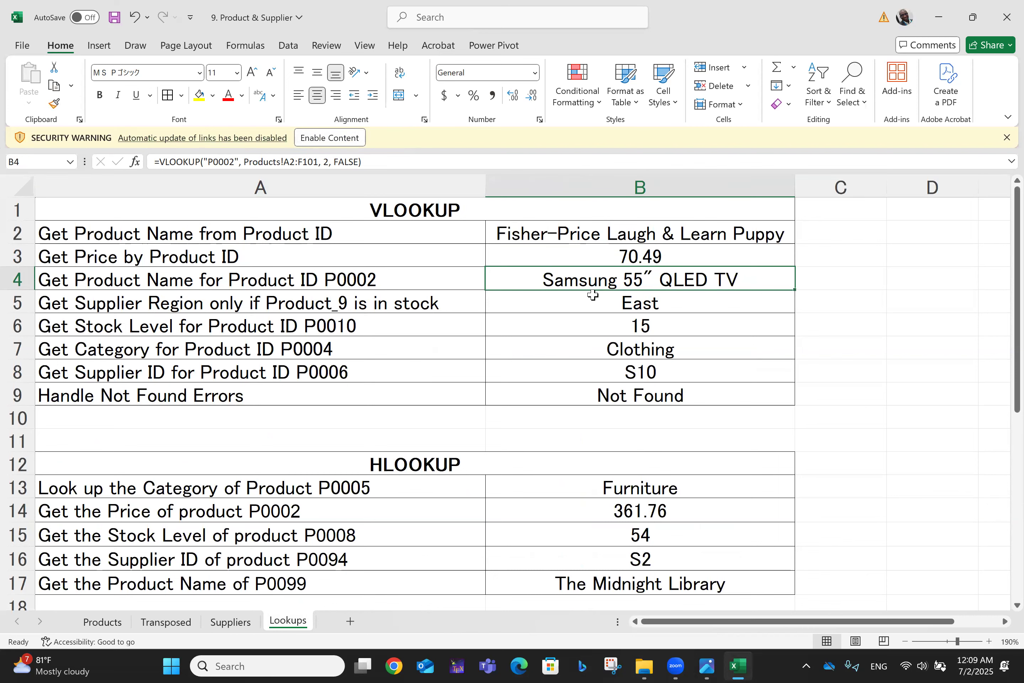
left_click(106, 622)
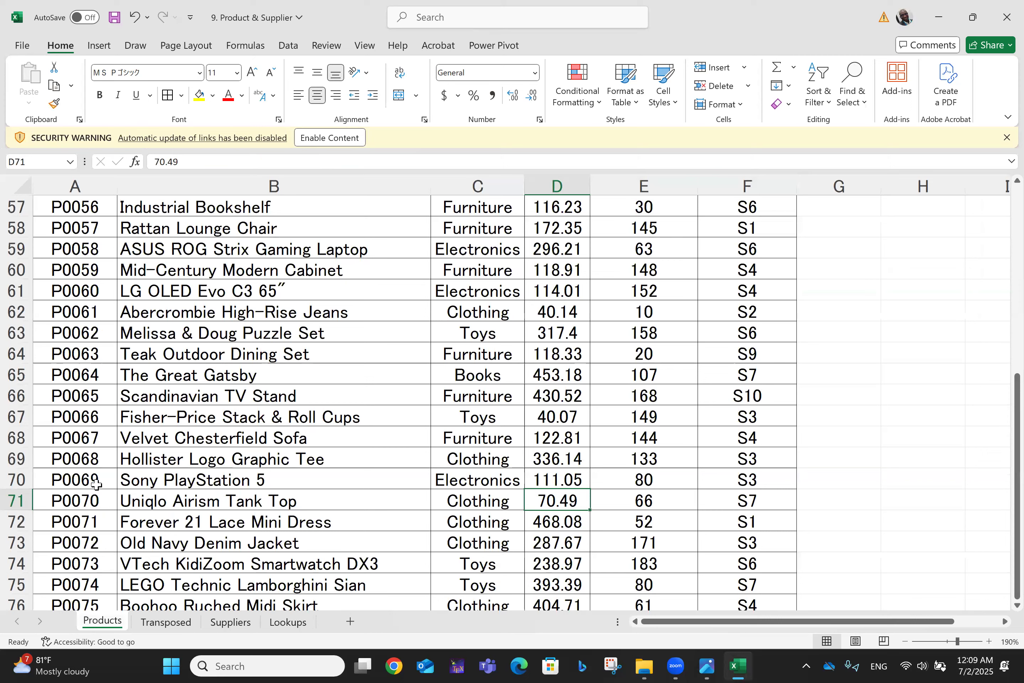
scroll(94, 472, "up", 19)
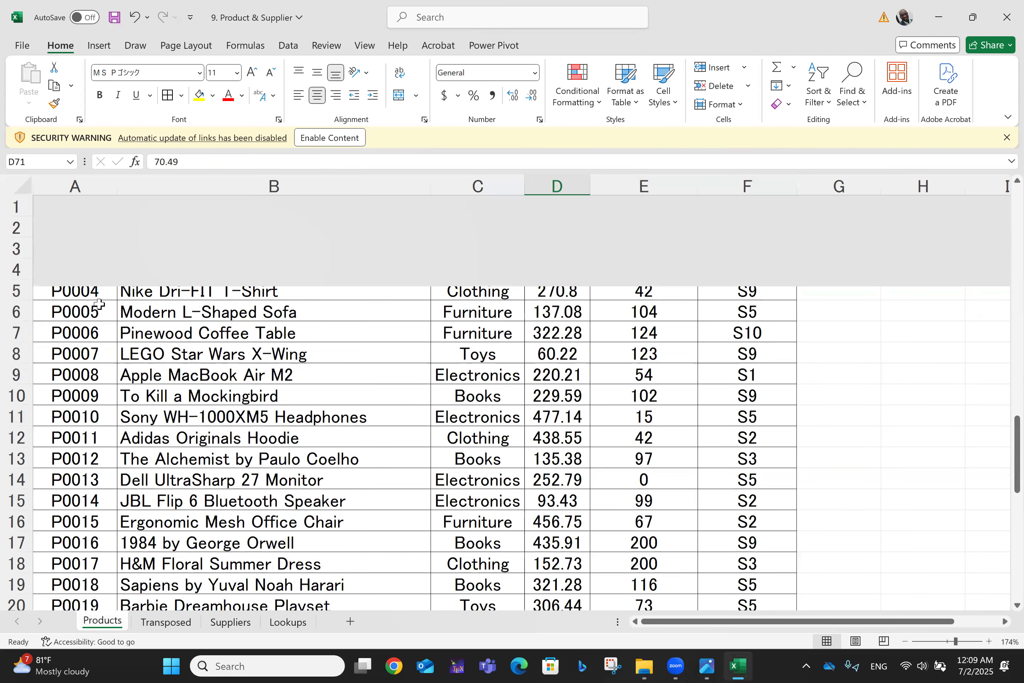
left_click(92, 255)
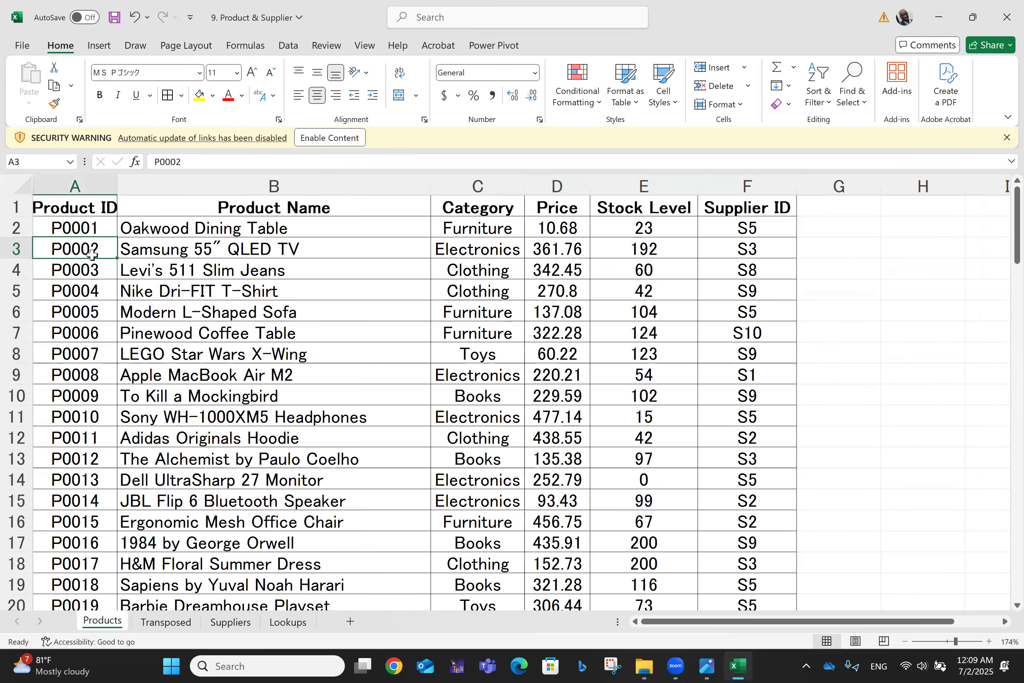
key("Right")
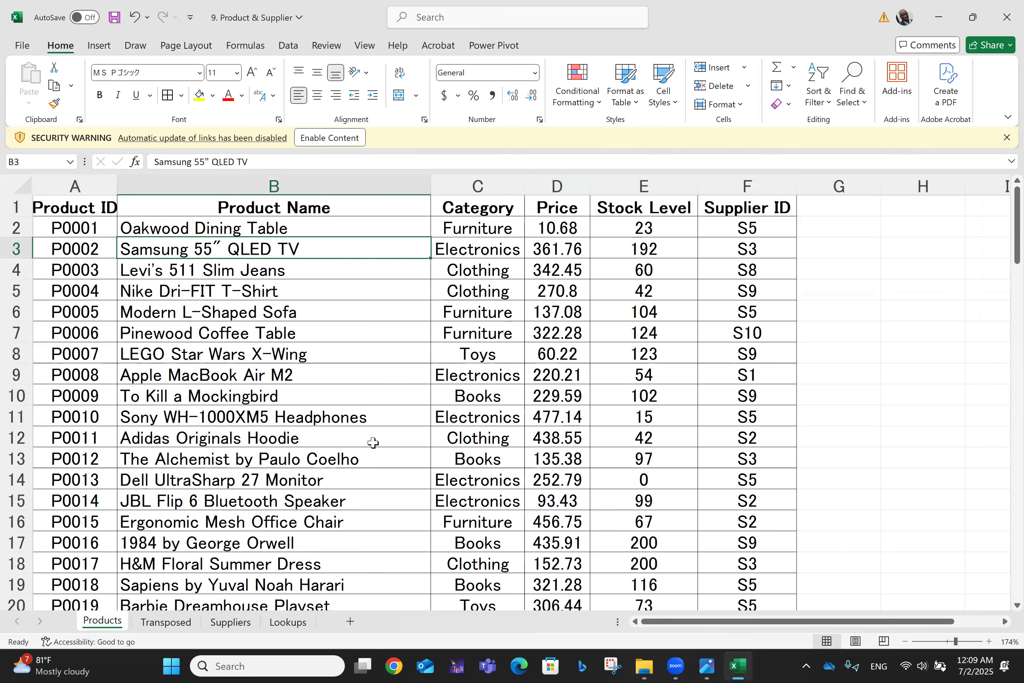
left_click(284, 630)
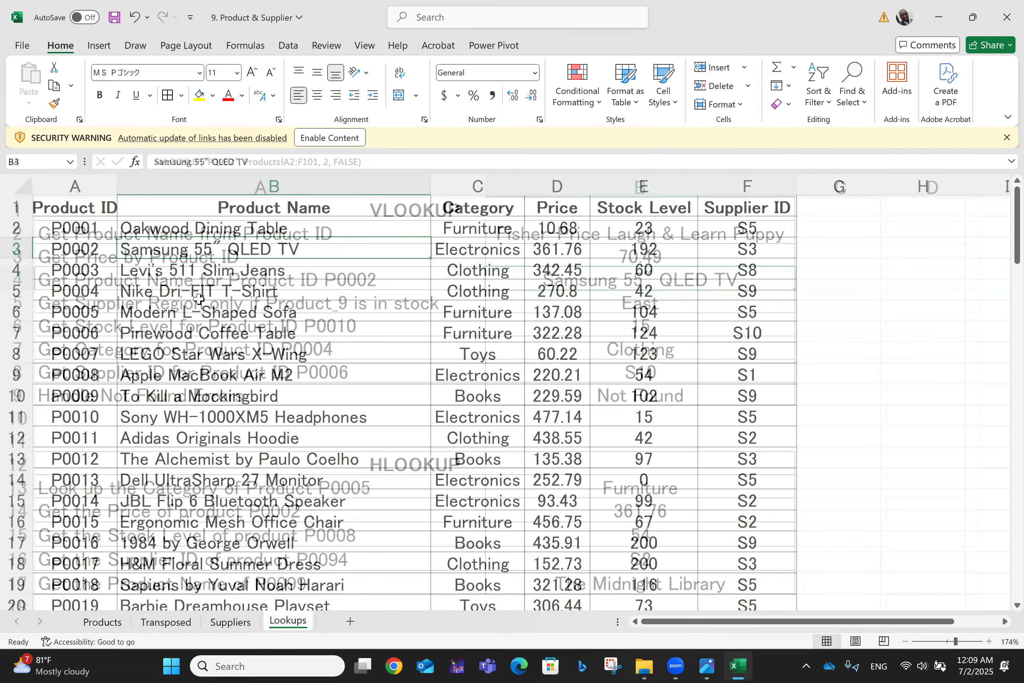
- Examine the full IF formula for the supplier region in B5, leaving it without choosing a source file for its external link
left_click(188, 307)
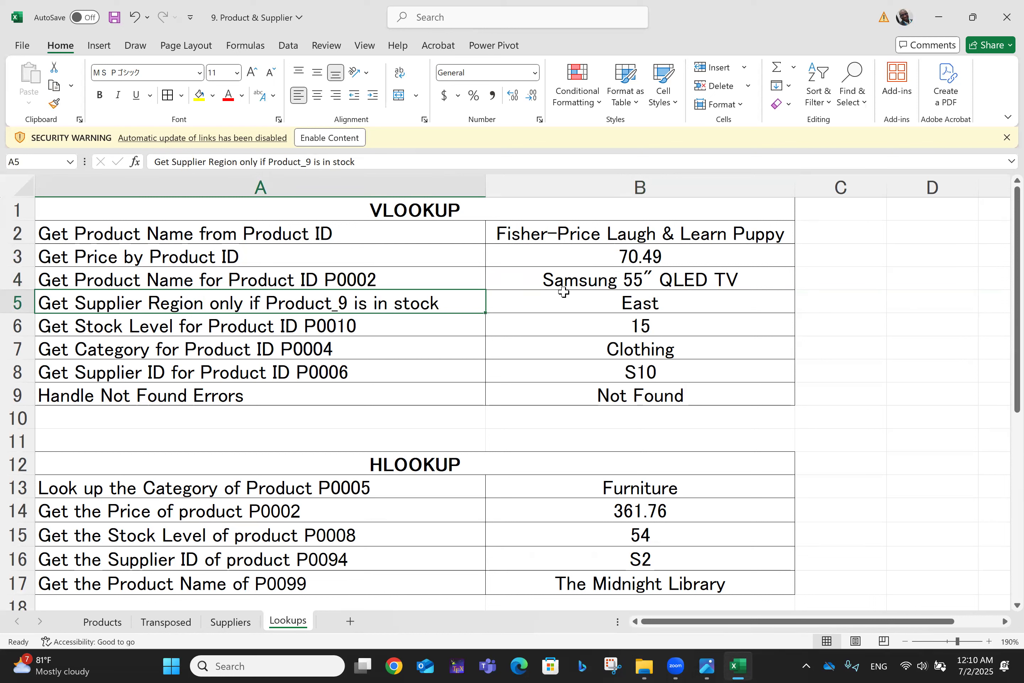
left_click(553, 305)
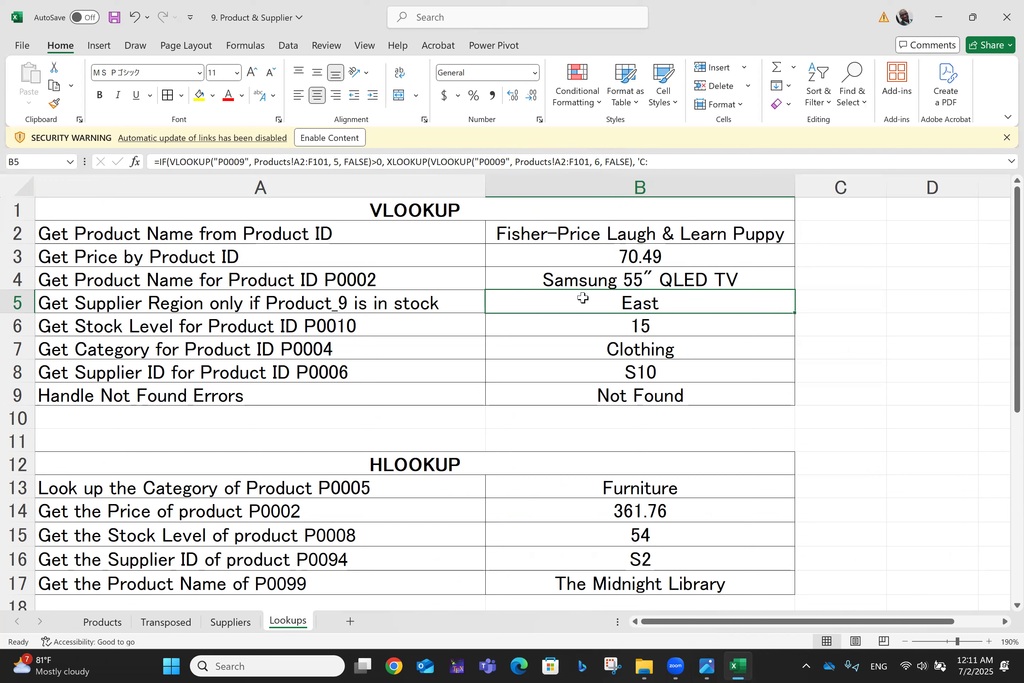
double_click(595, 302)
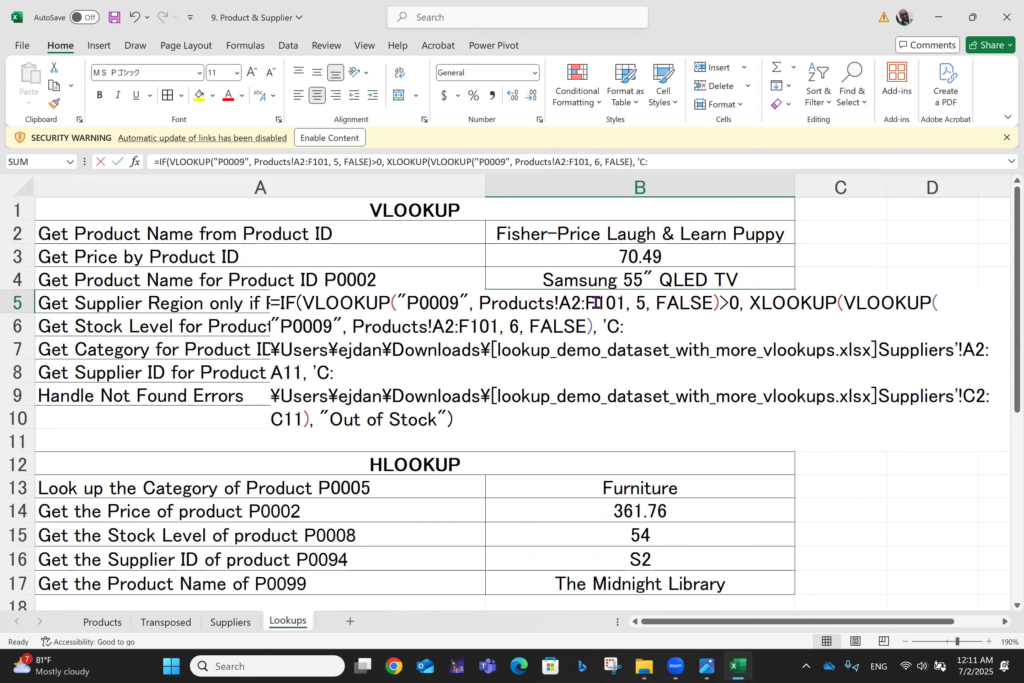
key("Return")
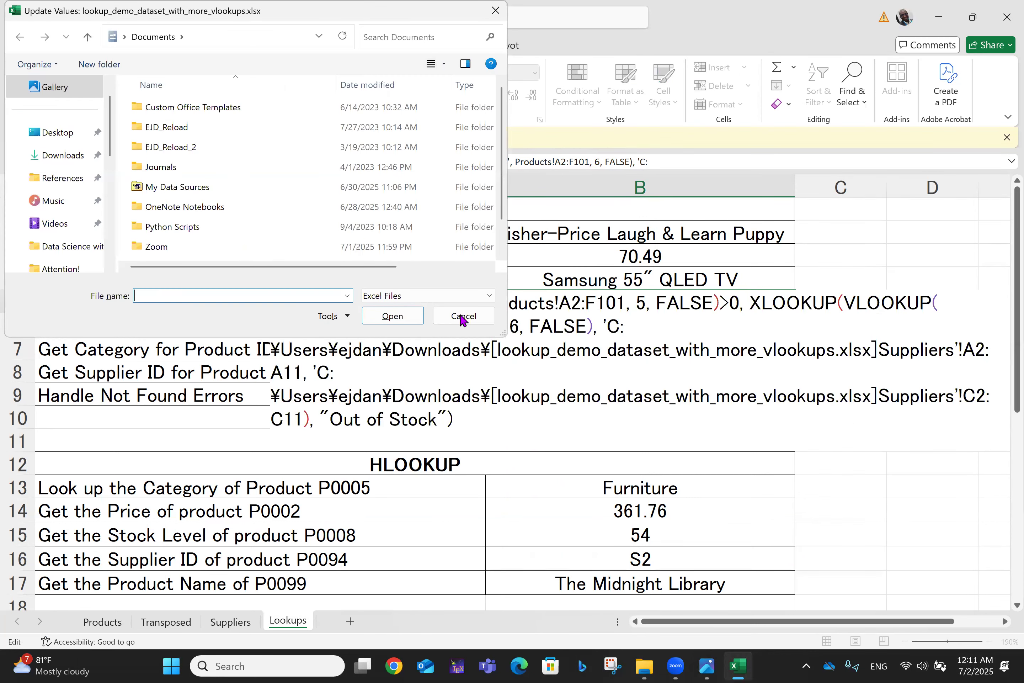
left_click(461, 316)
left_click(709, 294)
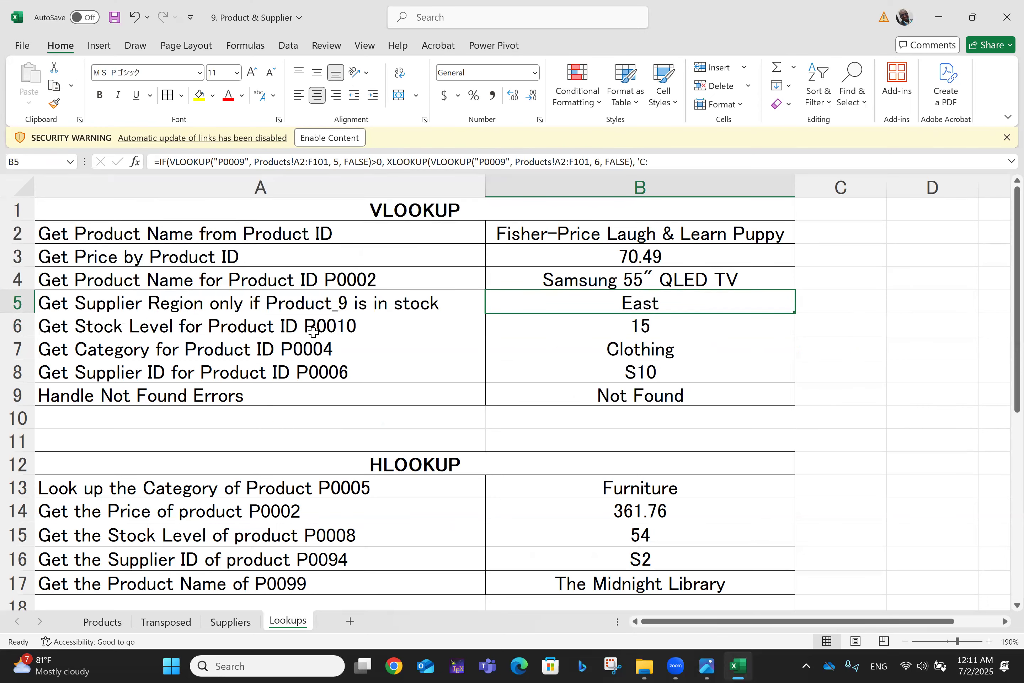
- Check the stock level formula for P0010 in B6 against the Products sheet, and view the category formula for P0004 in B7
left_click(579, 325)
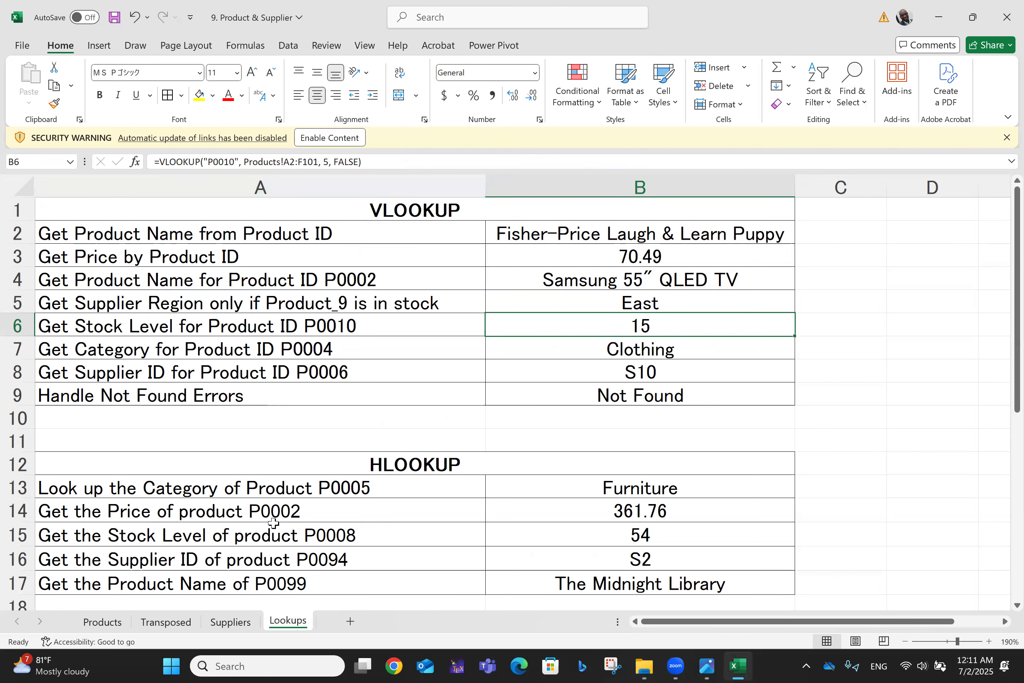
left_click(102, 622)
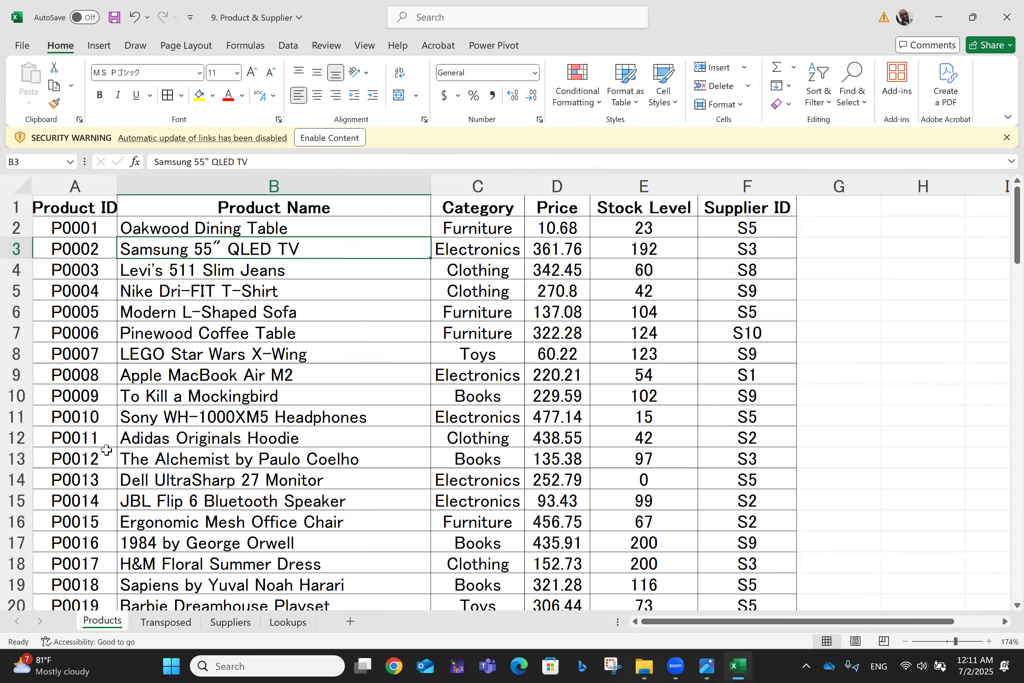
left_click(280, 625)
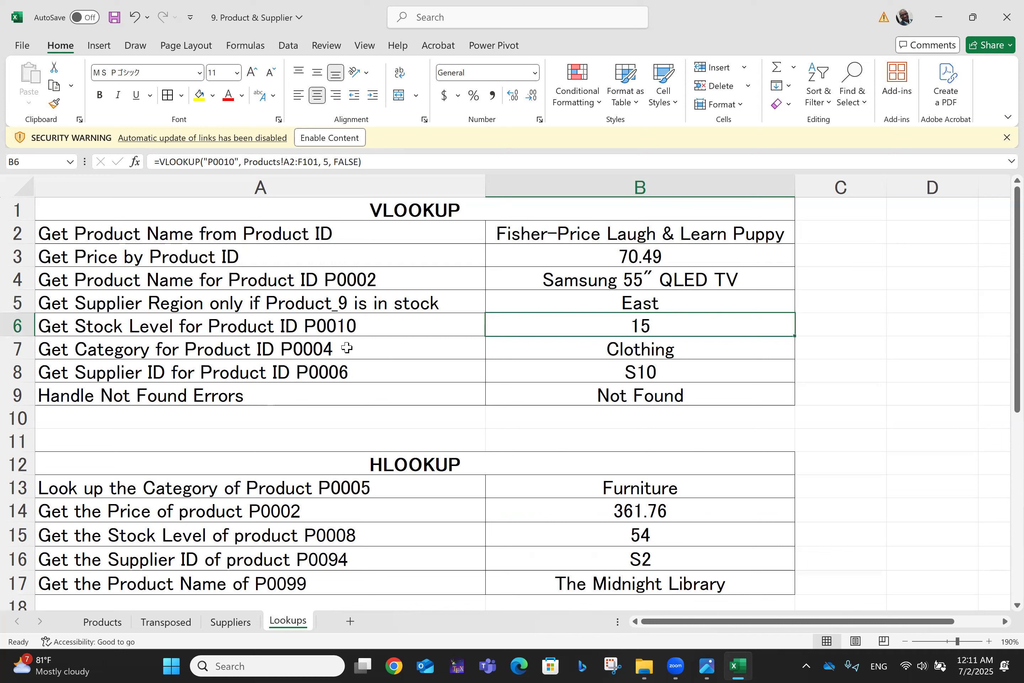
left_click(613, 357)
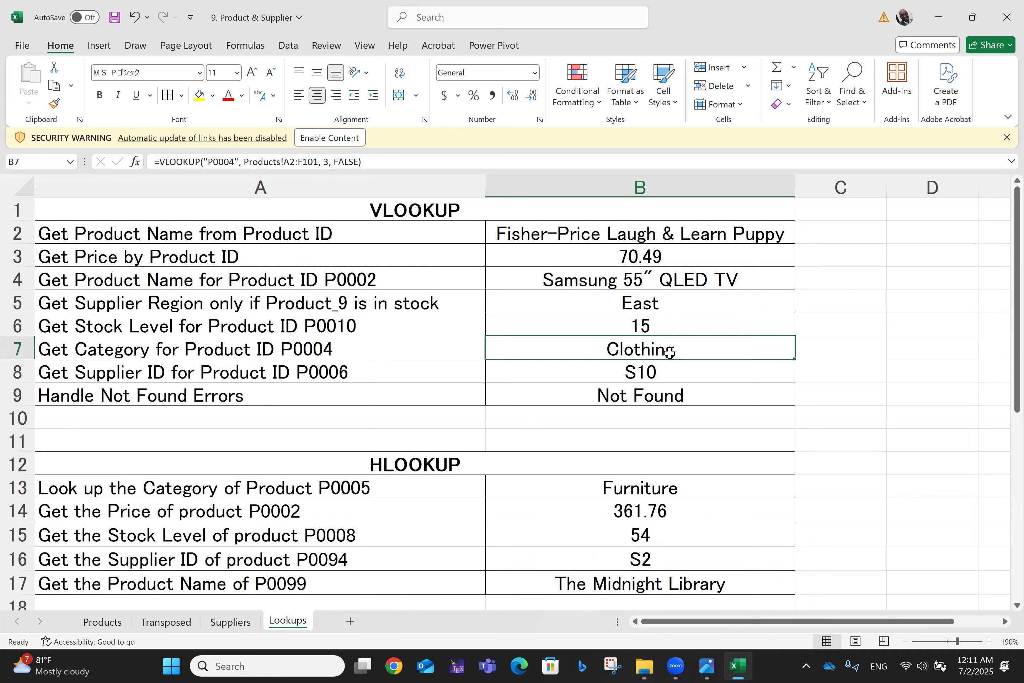
- Check the category of P0004 and the B8 lookup formula's supplier ID for P0006 against the Products sheet
left_click(100, 629)
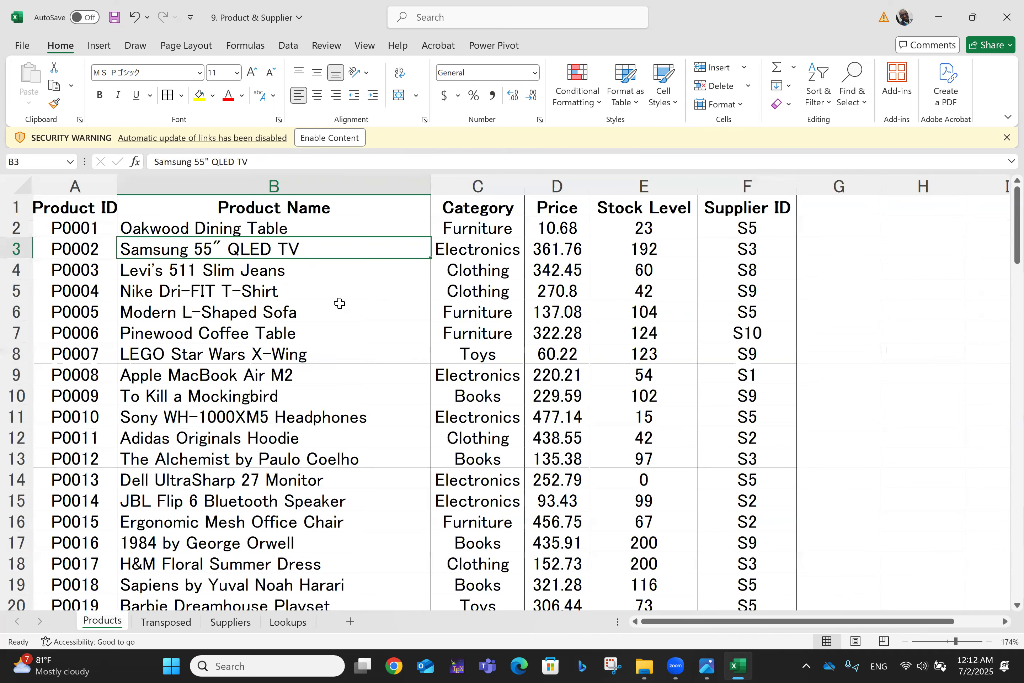
left_click(288, 621)
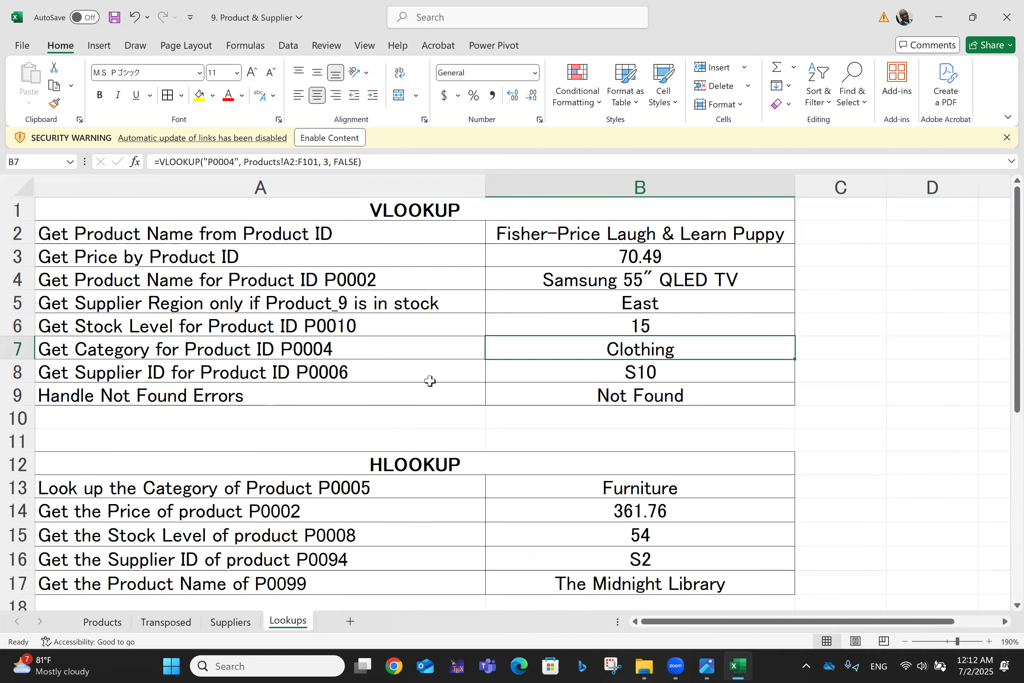
left_click(640, 374)
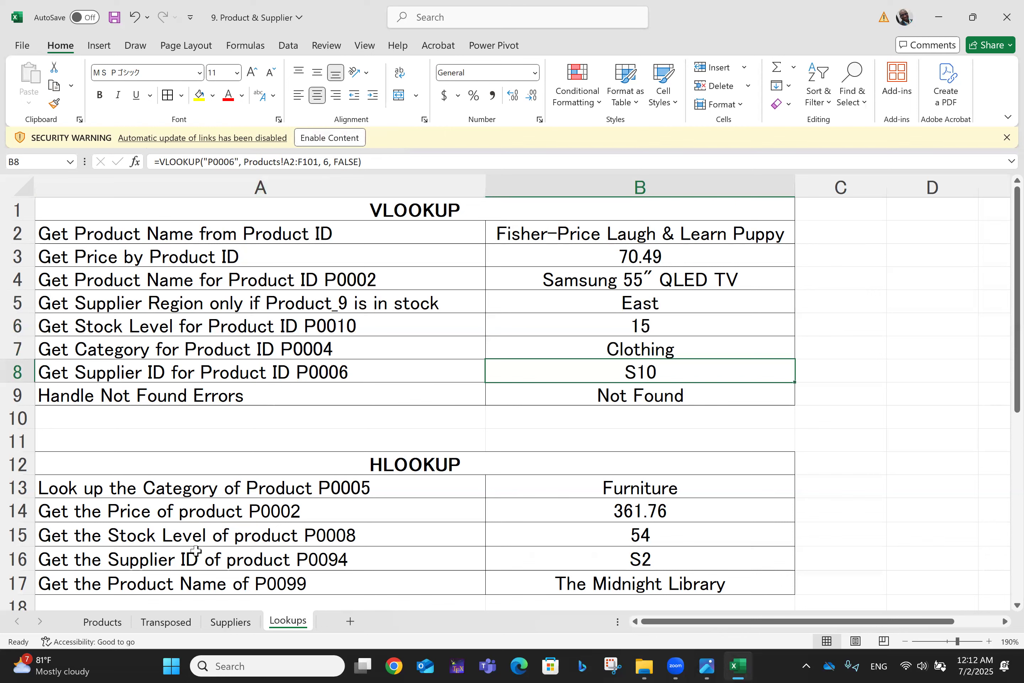
left_click(104, 622)
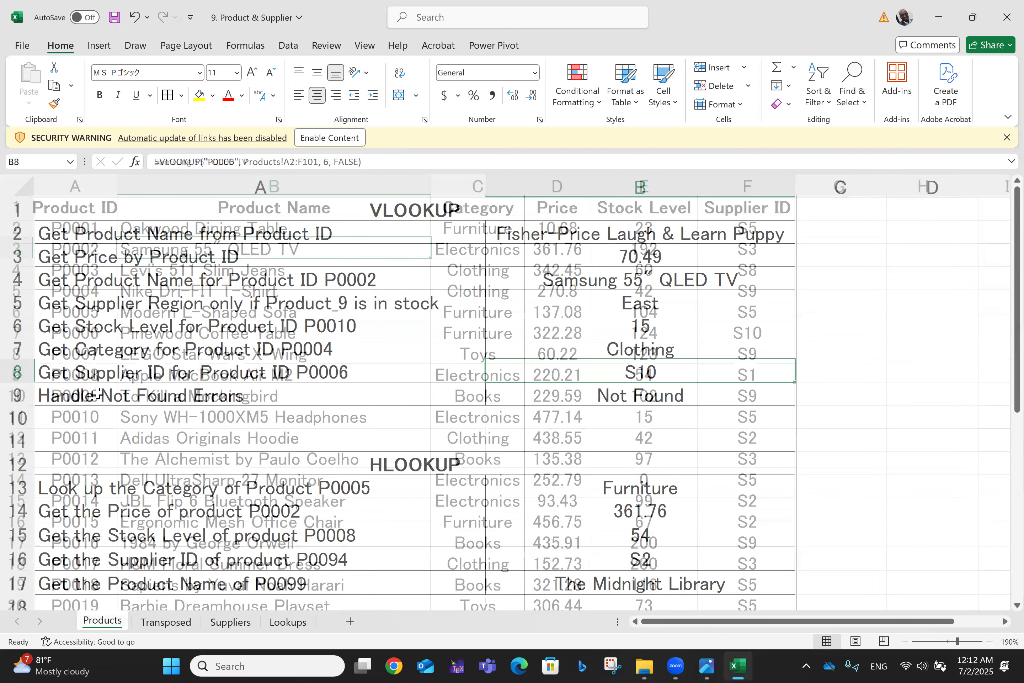
left_click(291, 621)
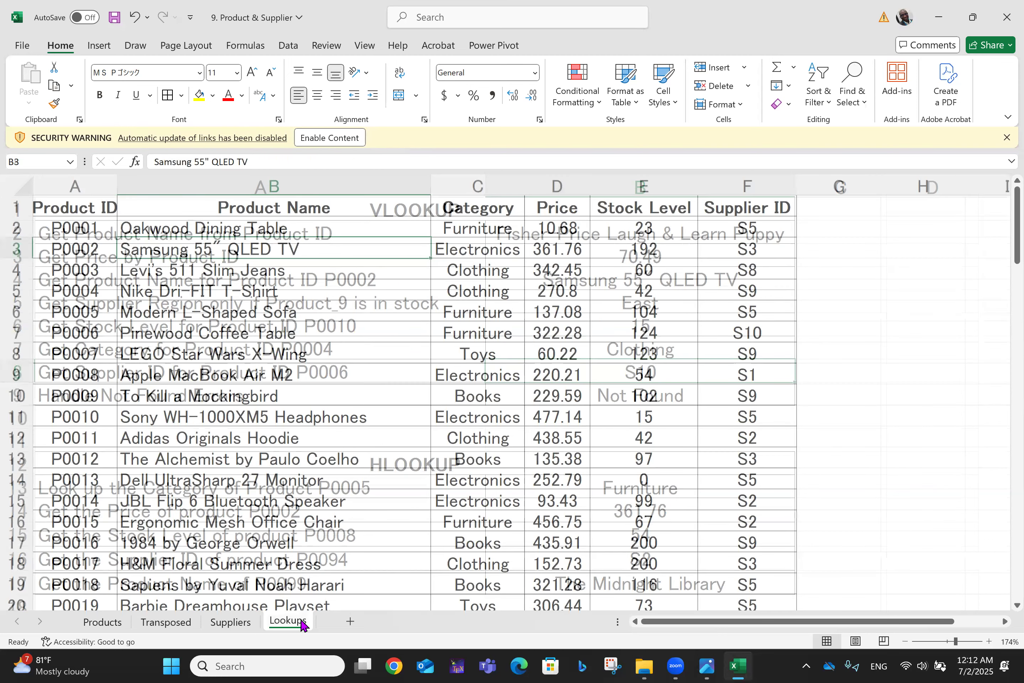
left_click(104, 623)
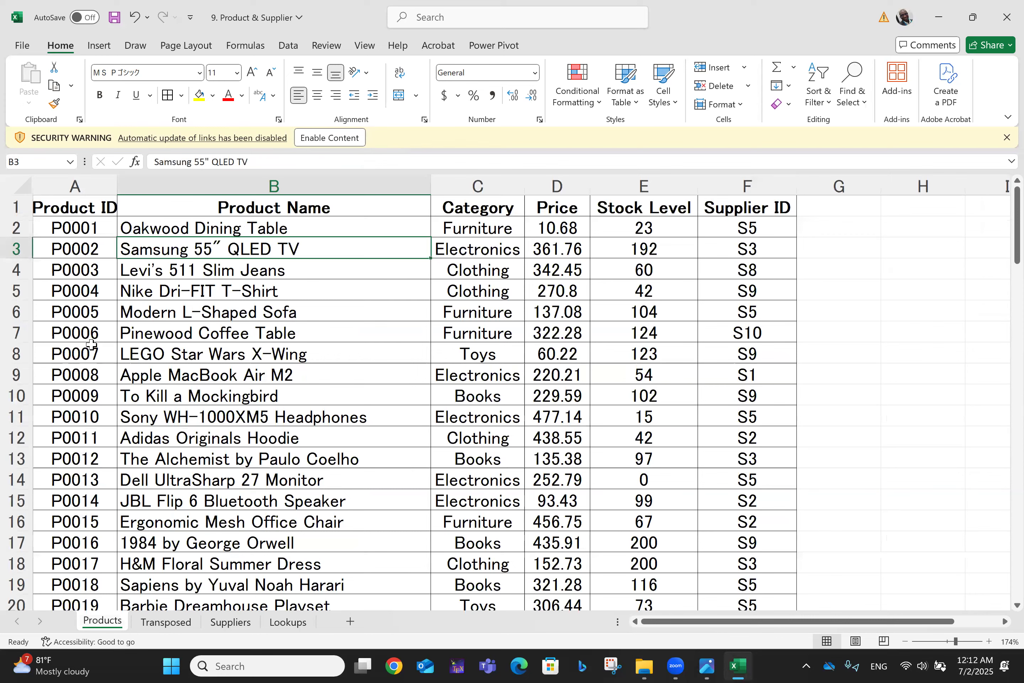
left_click(741, 333)
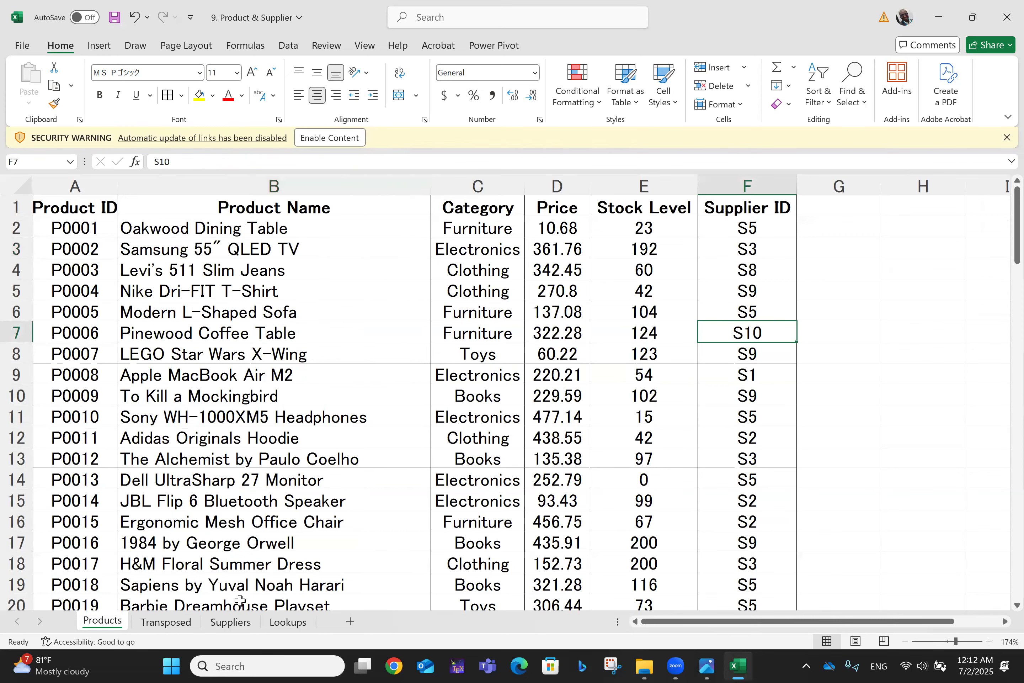
- Look through the supplier list on the Suppliers sheet down to S10, and return to the Lookups sheet
left_click(229, 622)
scroll(183, 441, "down", 3)
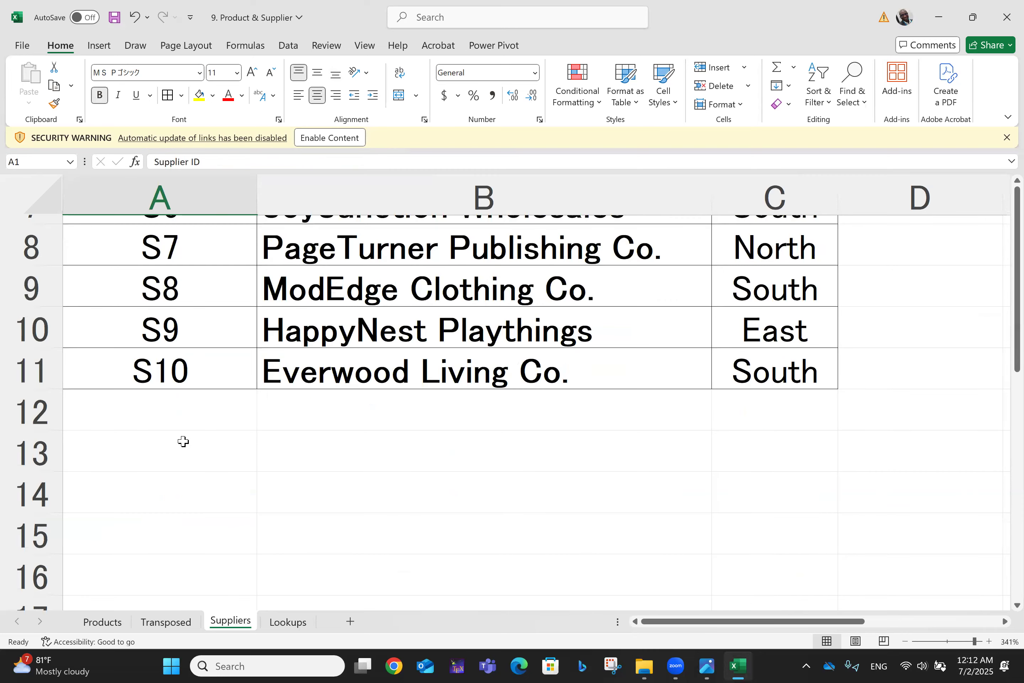
scroll(184, 441, "up", 1)
scroll(184, 441, "up", 3)
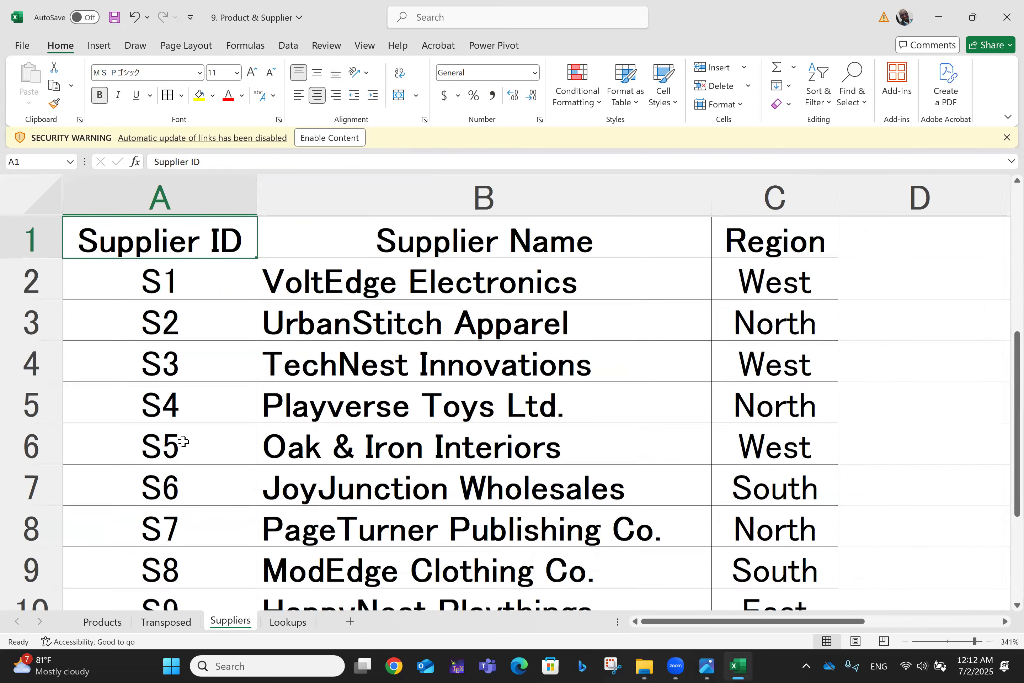
left_click(287, 621)
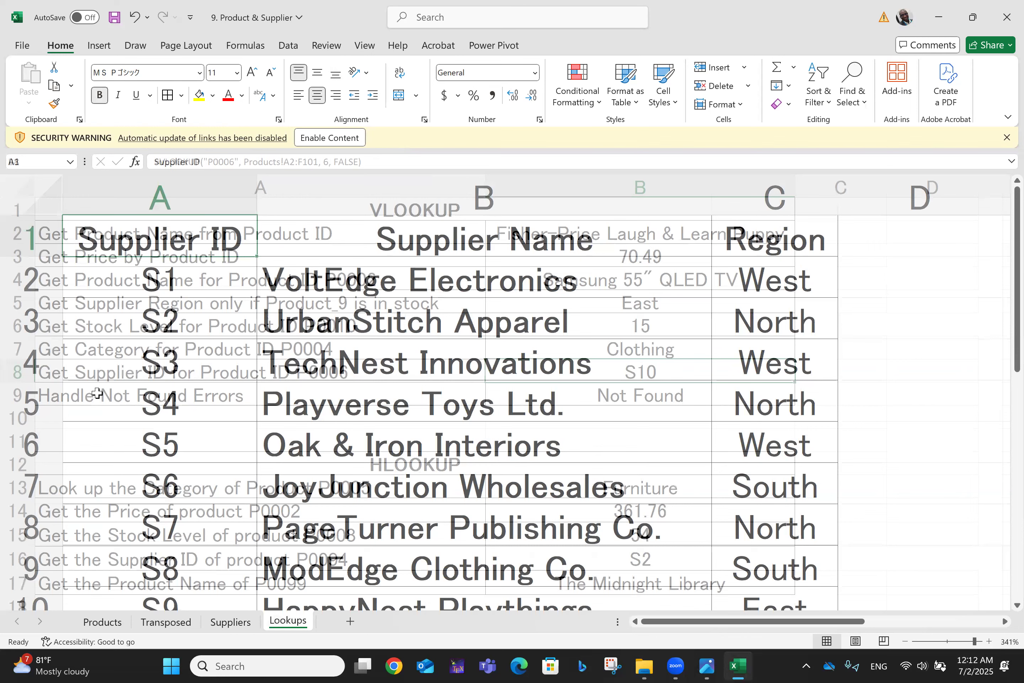
- Examine the IFERROR formula in B9 of the Lookups sheet, checking the Products sheet's ID list for P0123
left_click(97, 392)
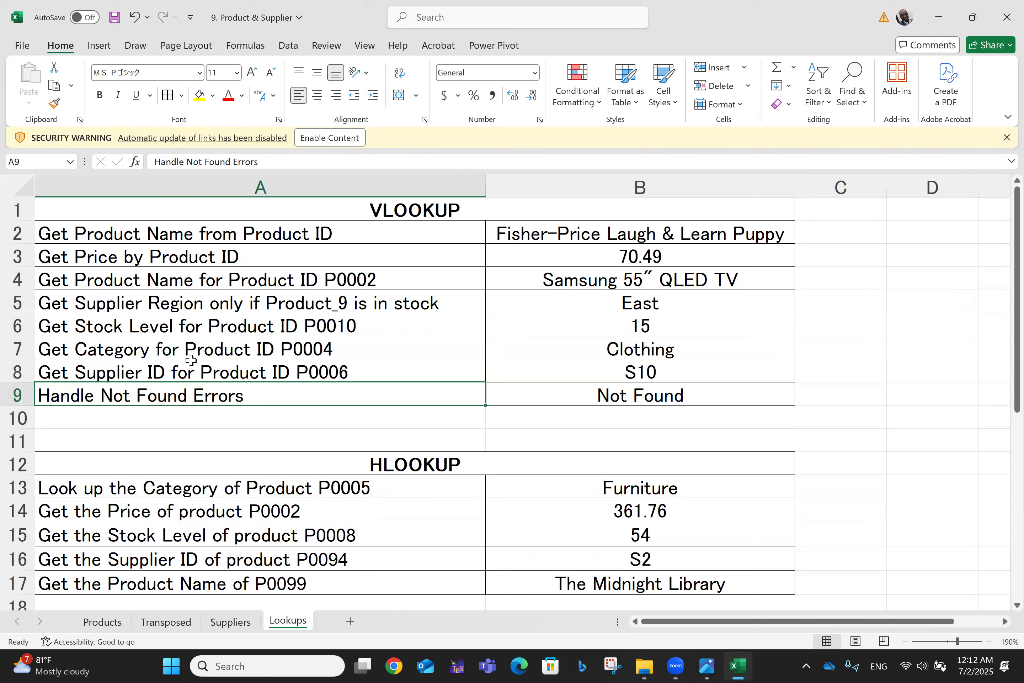
left_click(585, 395)
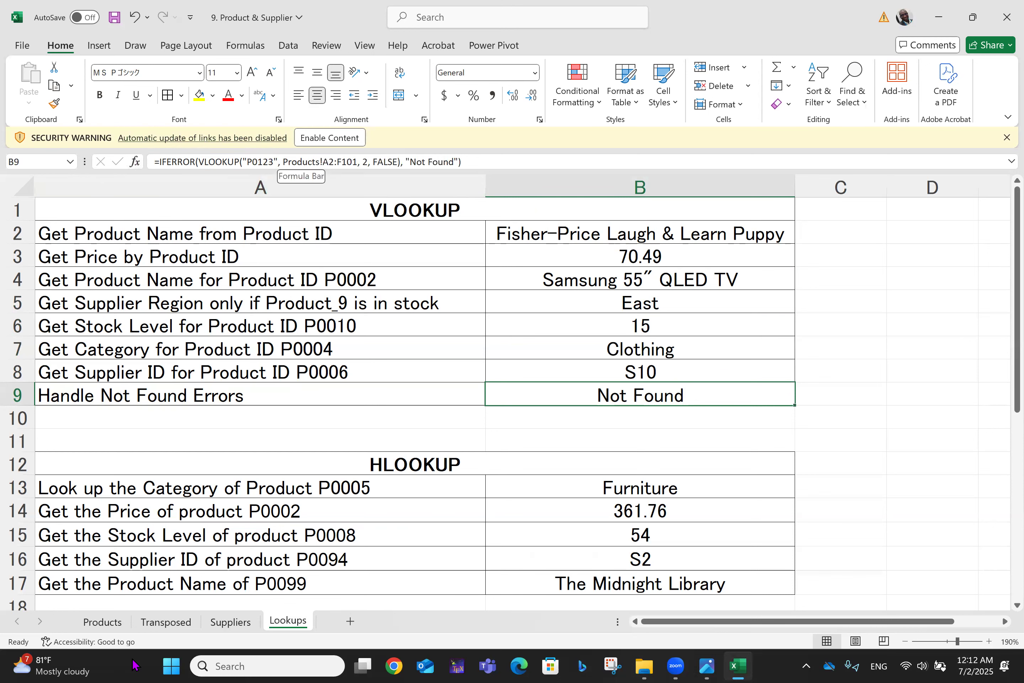
left_click(98, 622)
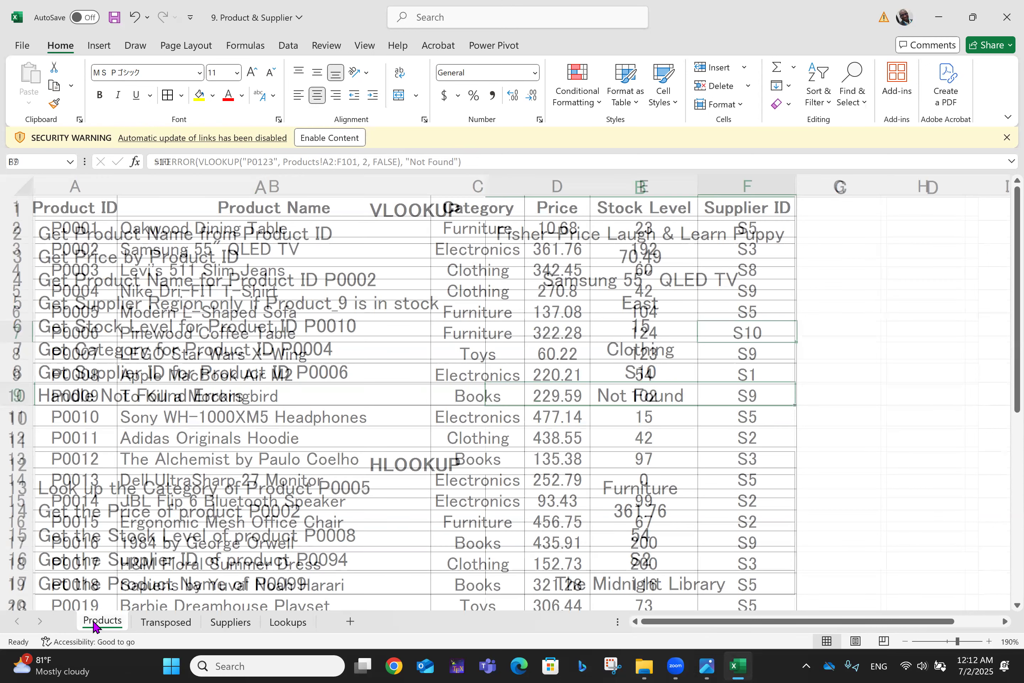
scroll(96, 627, "down", 20)
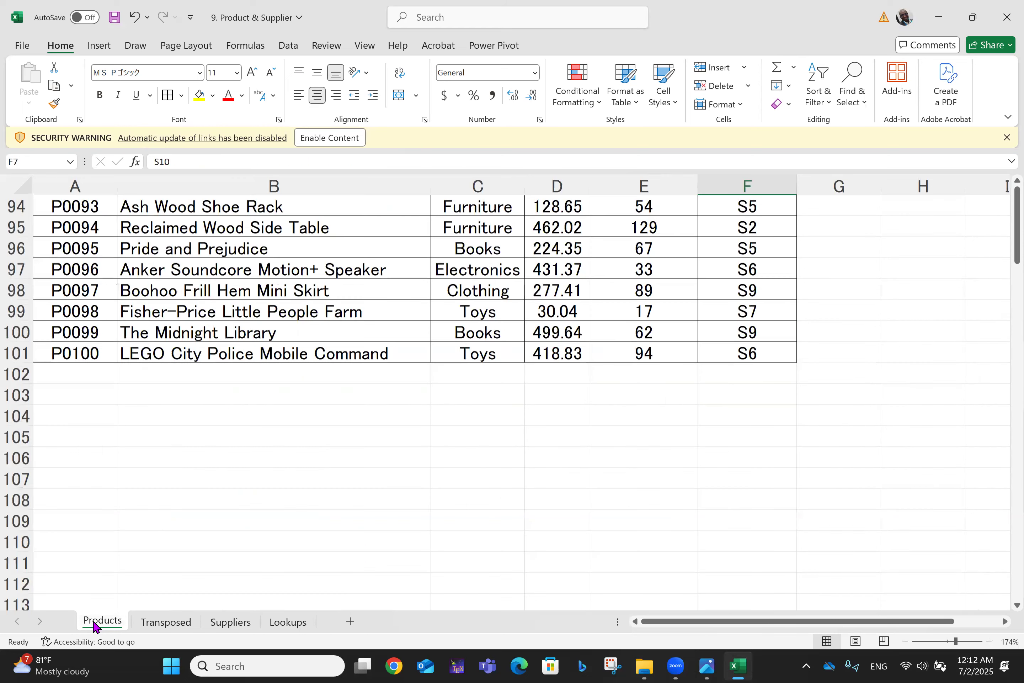
scroll(94, 626, "up", 13)
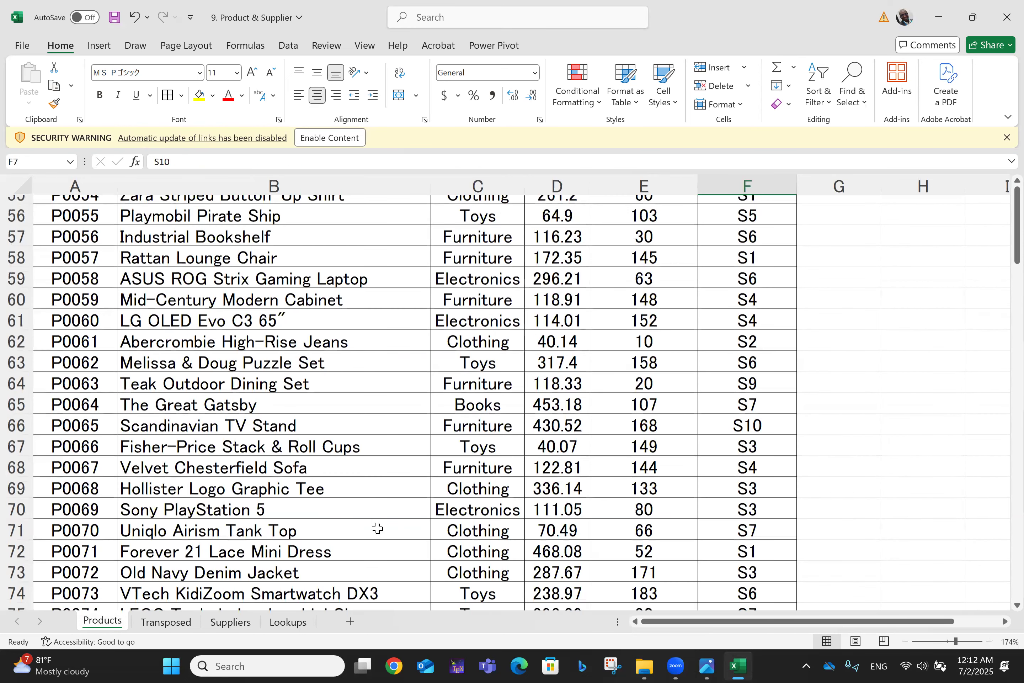
scroll(269, 607, "up", 18)
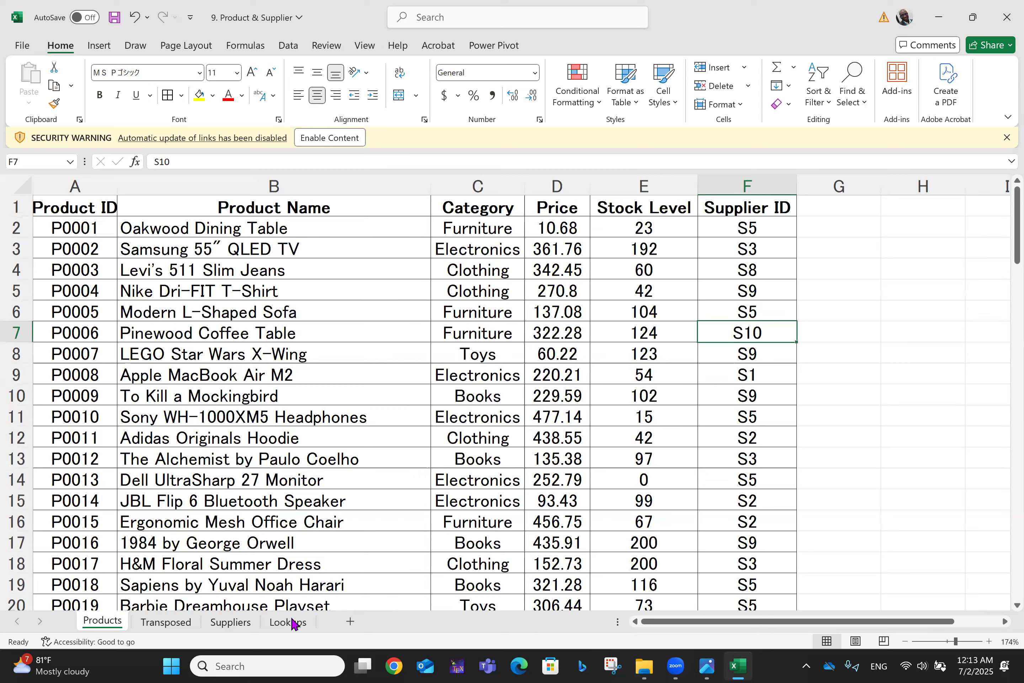
left_click(291, 619)
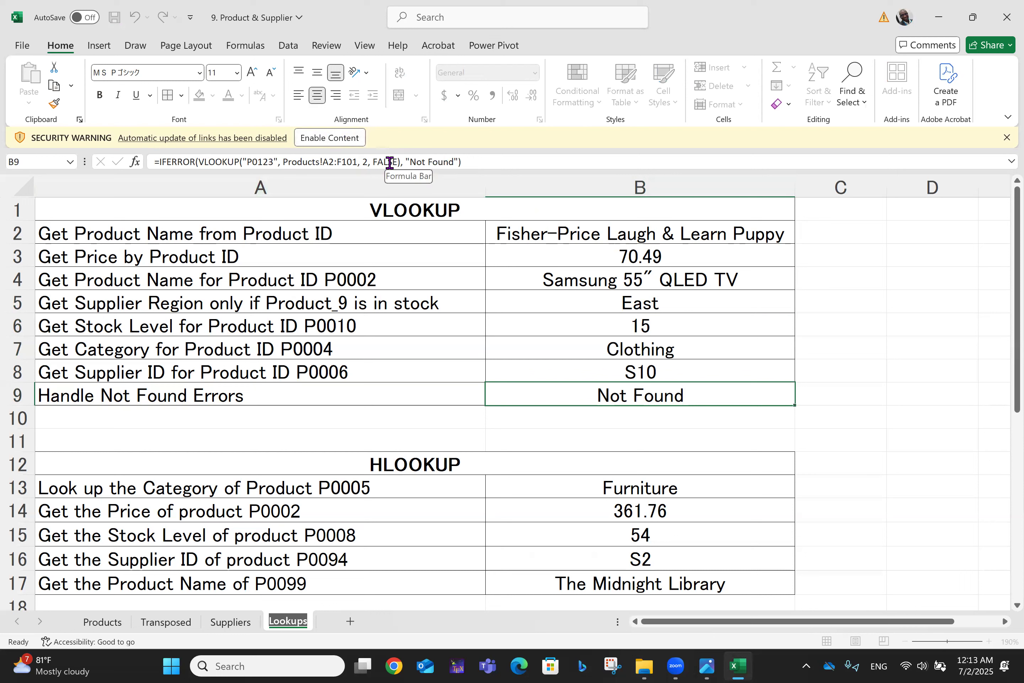
left_click(423, 163)
left_click(704, 393)
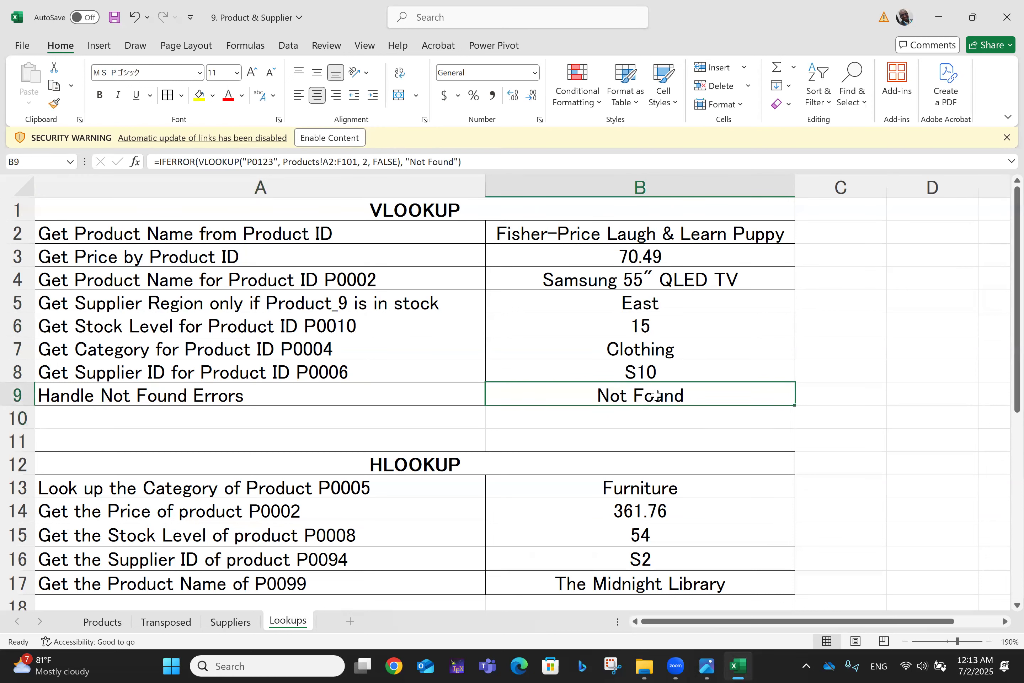
- Enter the formula =HLOOKUP("p0050",a2:f101,false) in cell G1 of the Products sheet
left_click(106, 622)
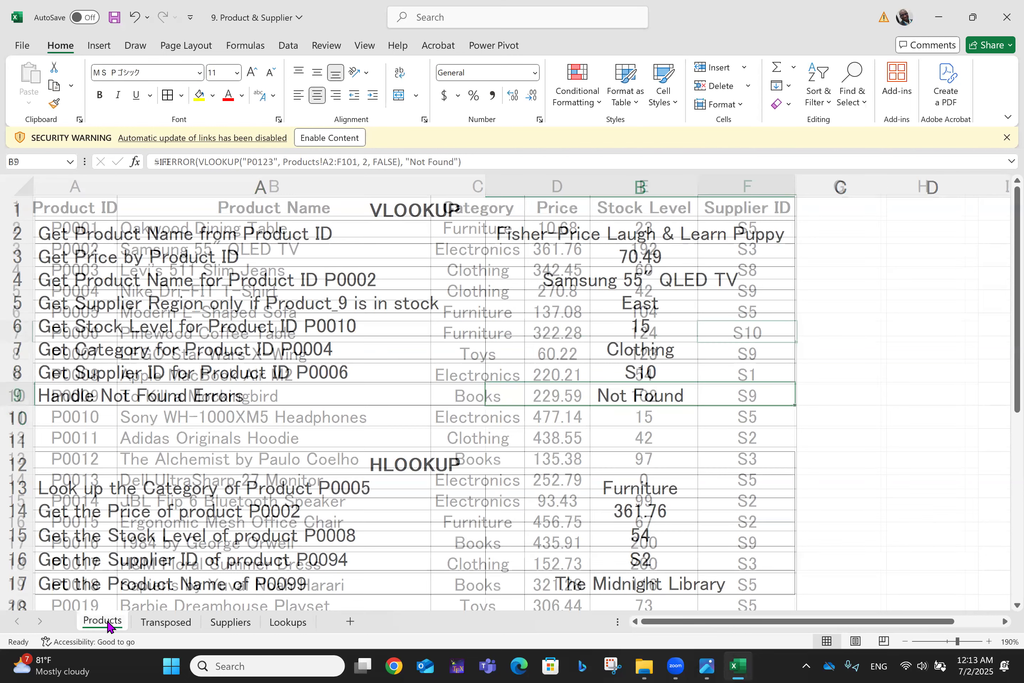
left_click(839, 210)
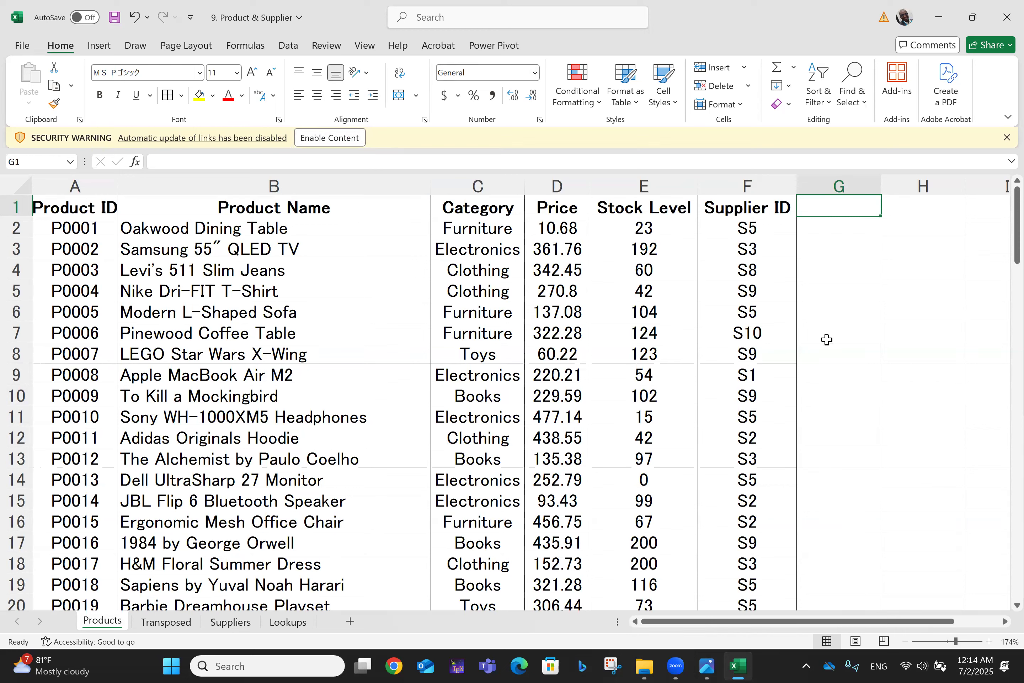
type("=")
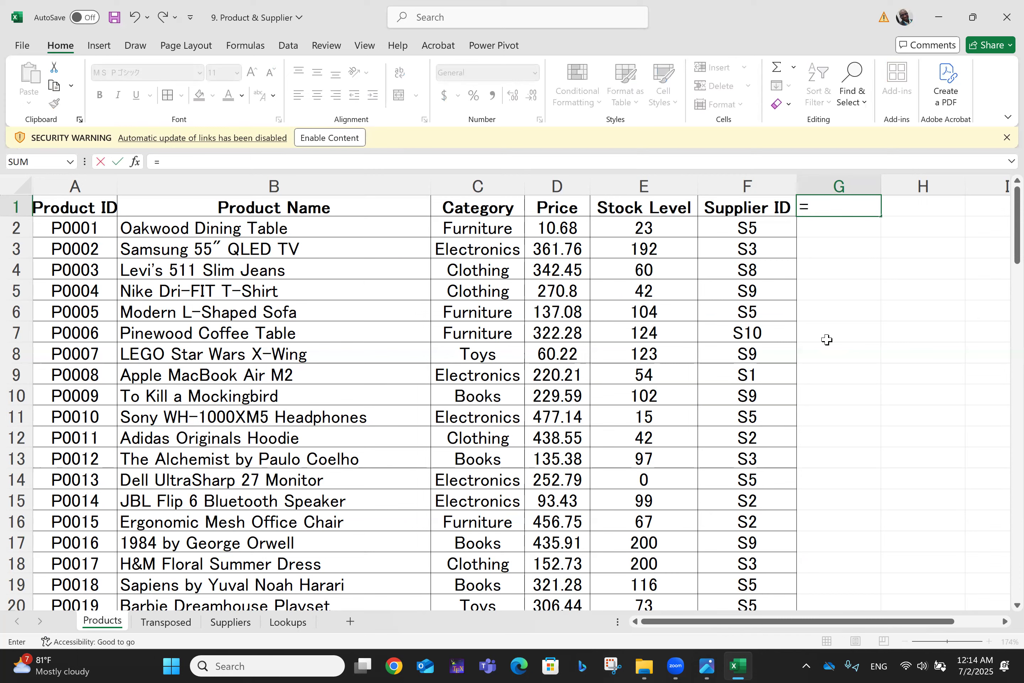
type("Hll")
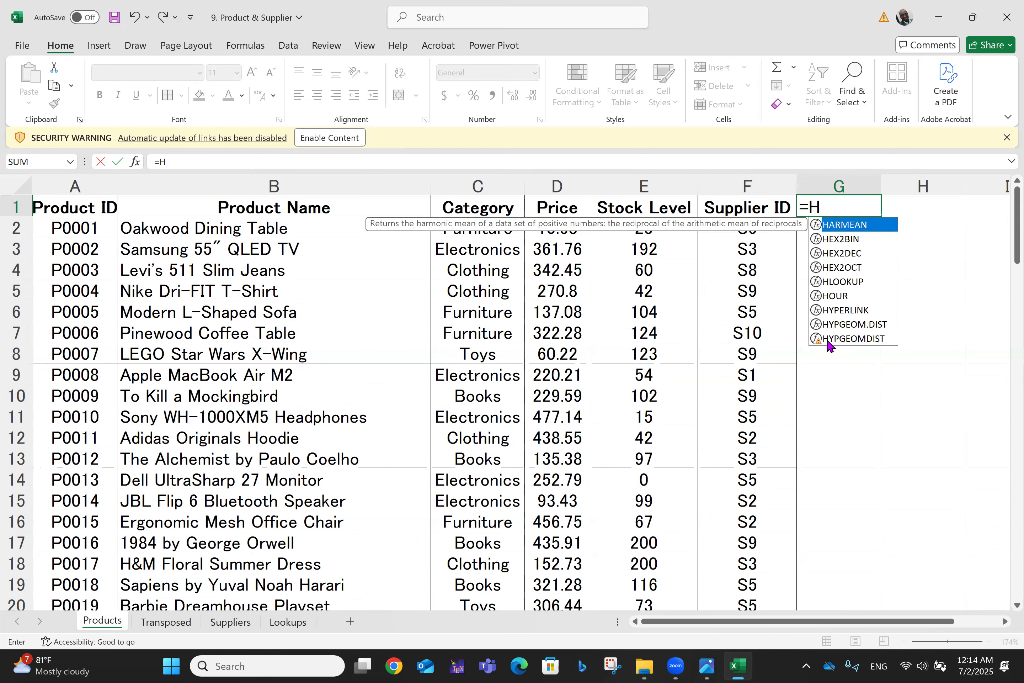
key("BackSpace")
key("BackSpace")
type("l")
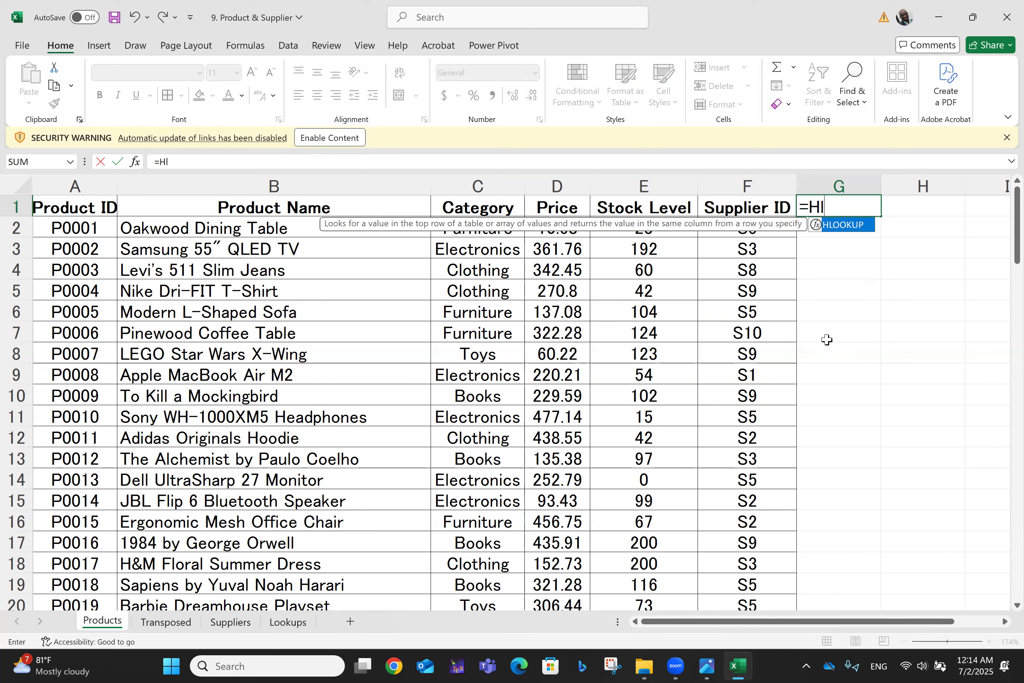
double_click(849, 226)
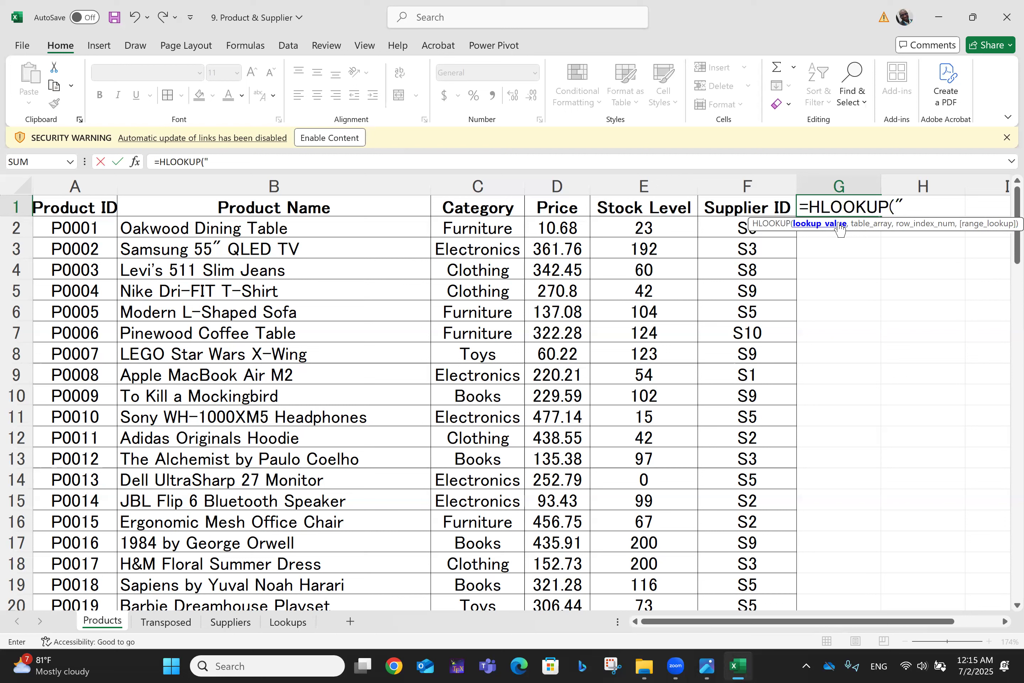
type("p0050")
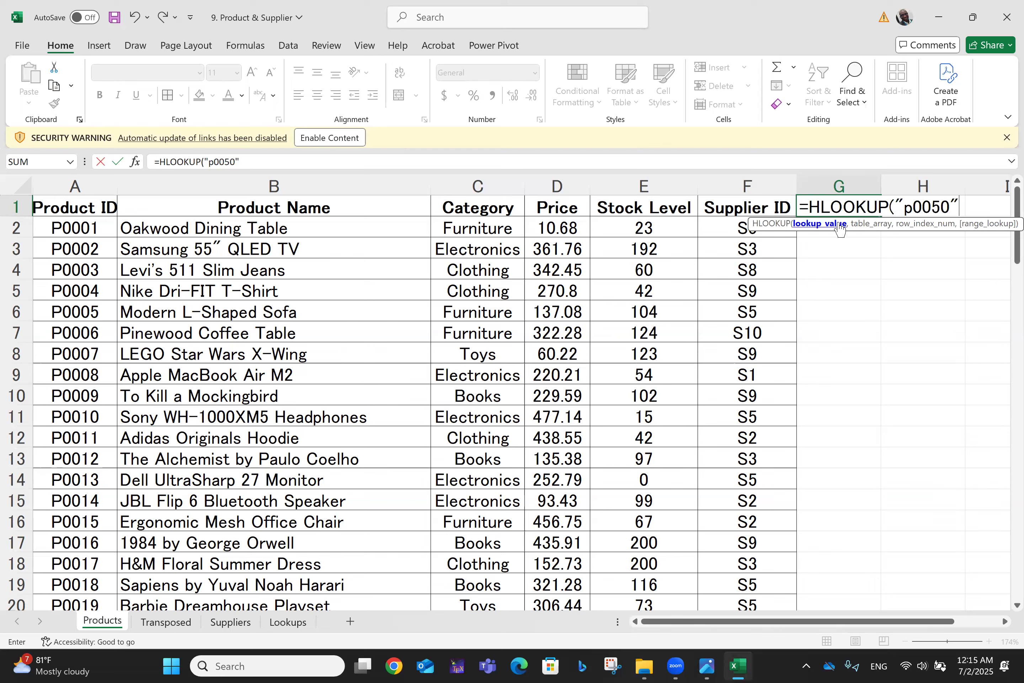
type(",")
type("a2")
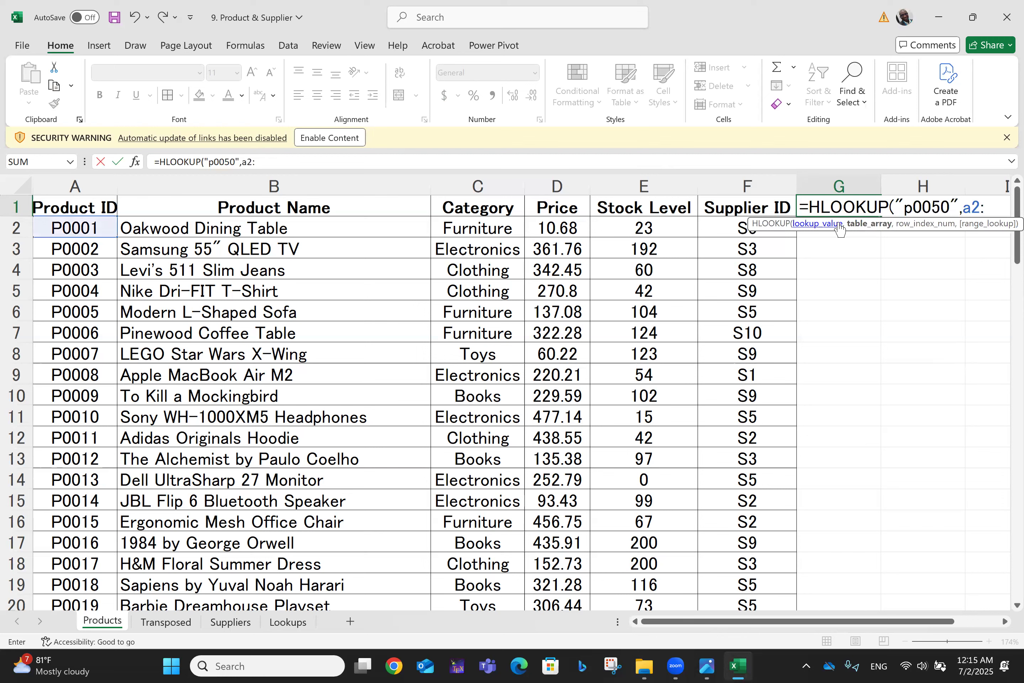
type(":f10")
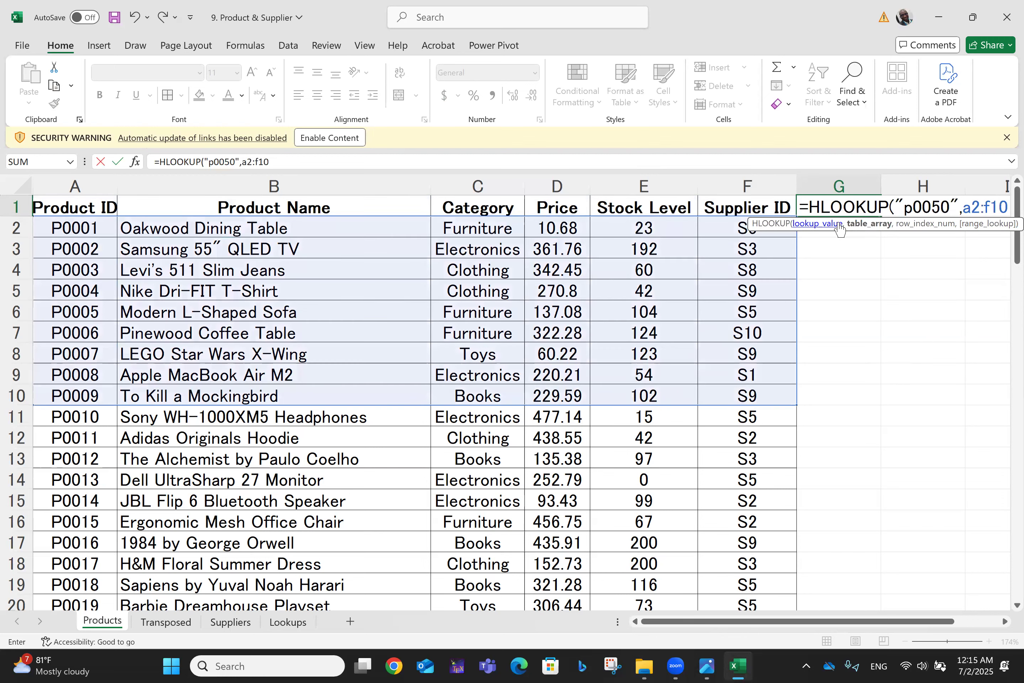
type("1,")
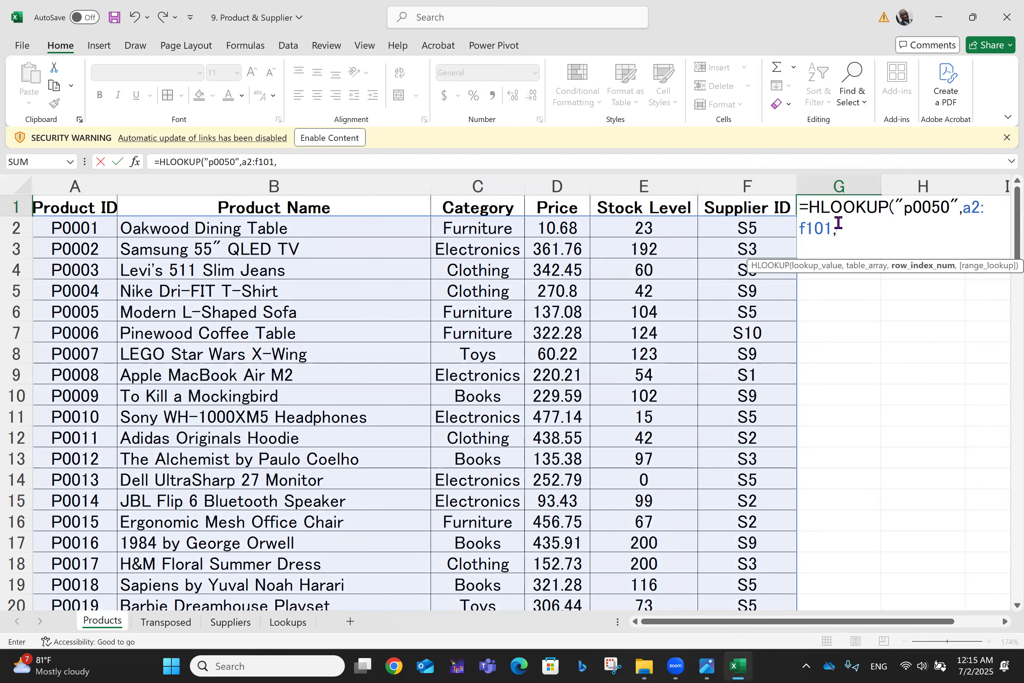
type("fals")
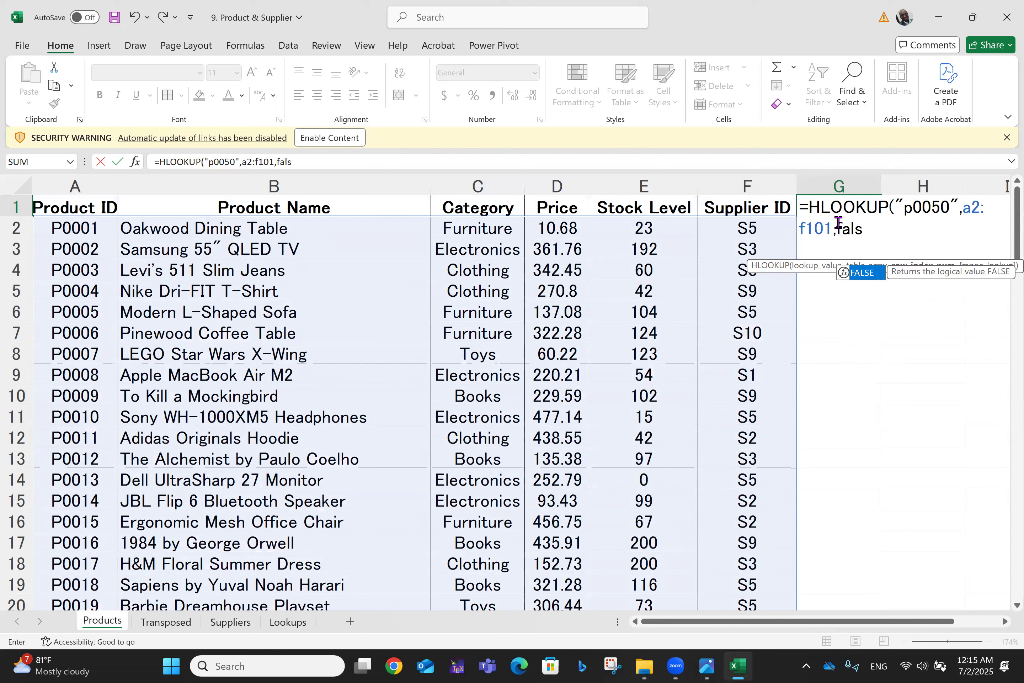
type("e)")
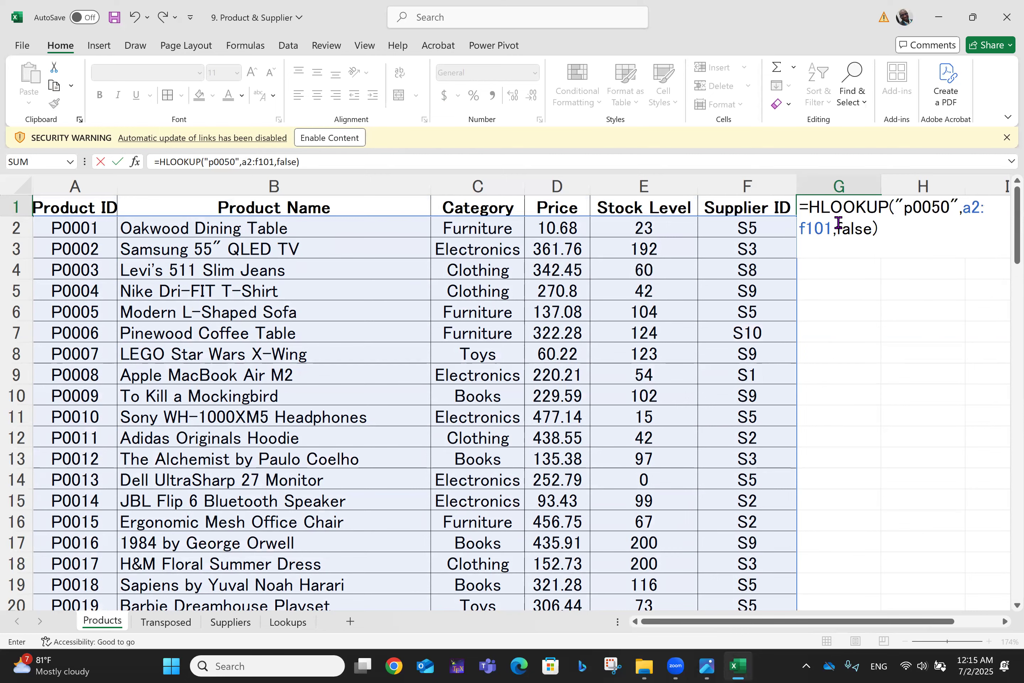
key("Return")
- Change the lookup value in the G1 HLOOKUP formula to "P0050" with a capital P
left_click(854, 206)
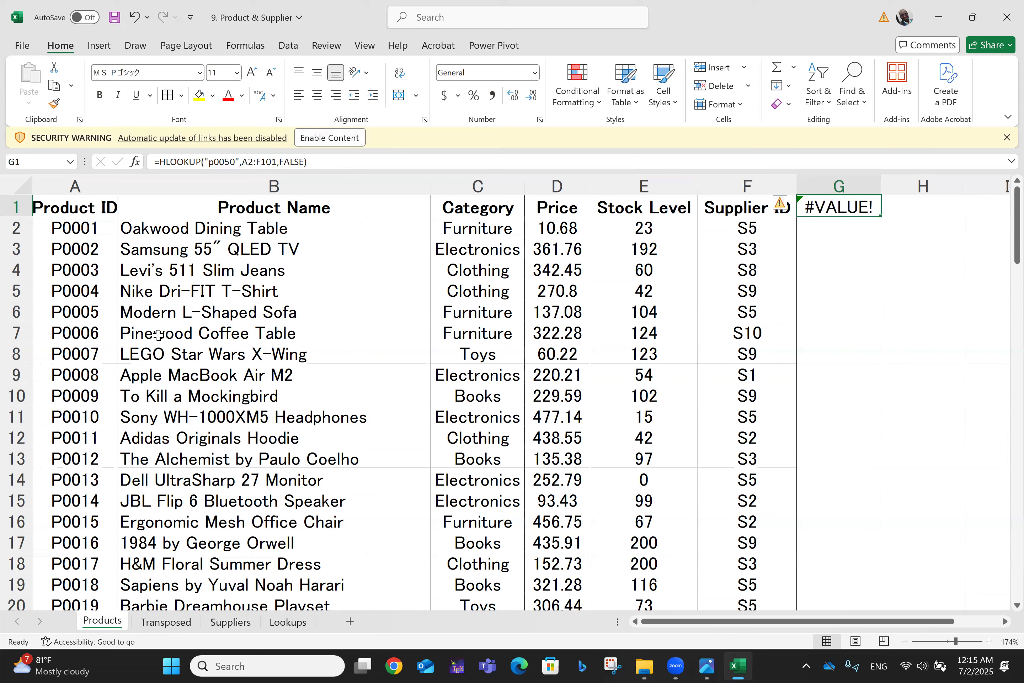
left_click(210, 163)
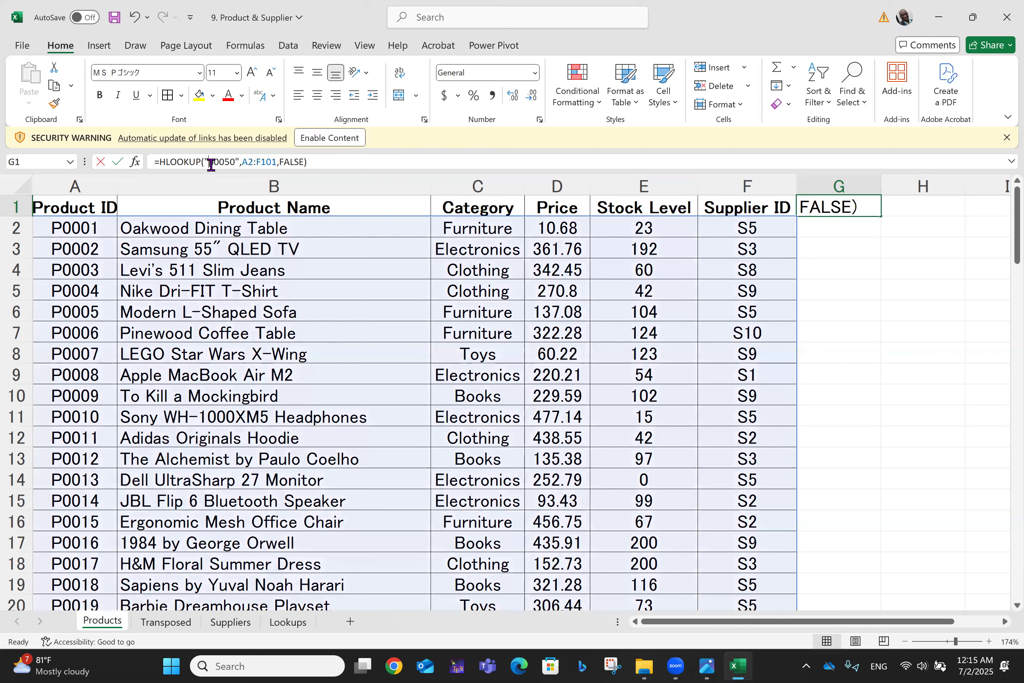
key("BackSpace")
type("P")
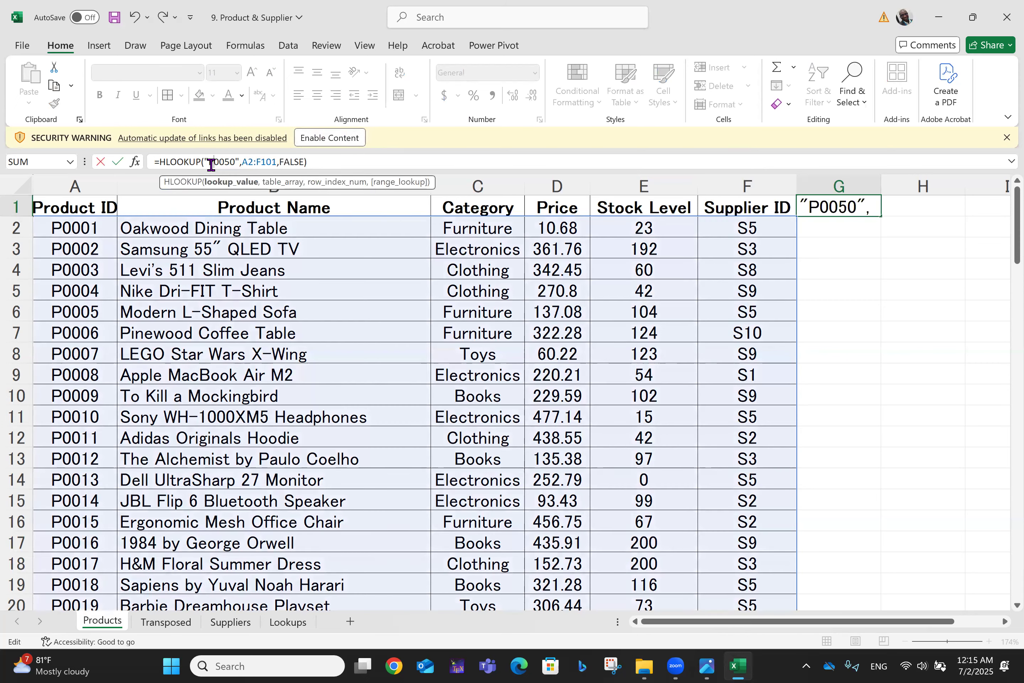
key("Return")
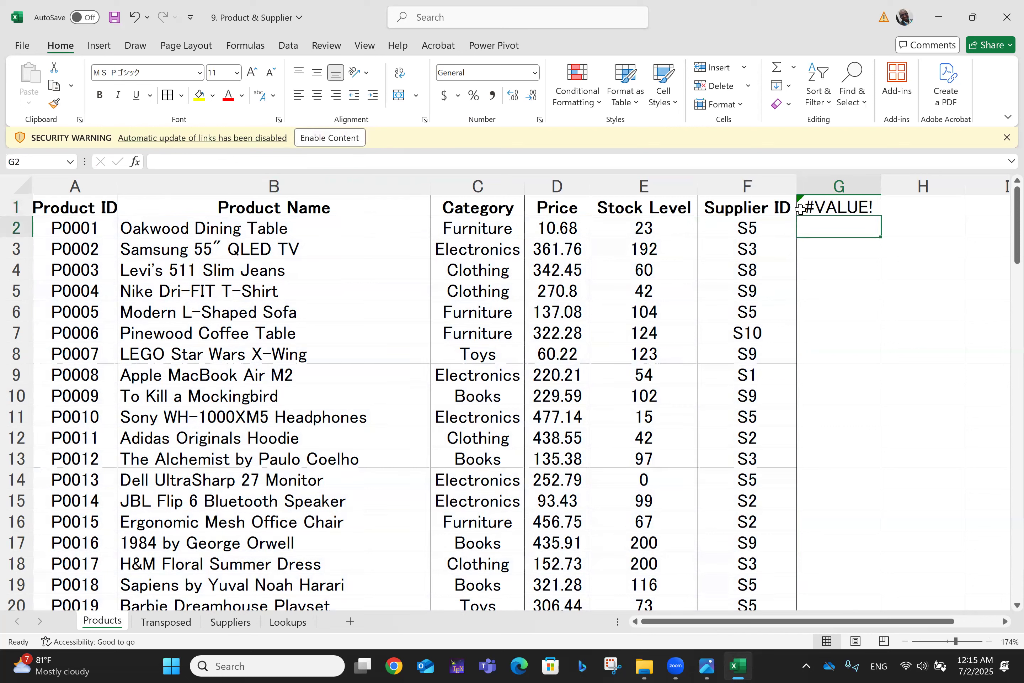
left_click(847, 210)
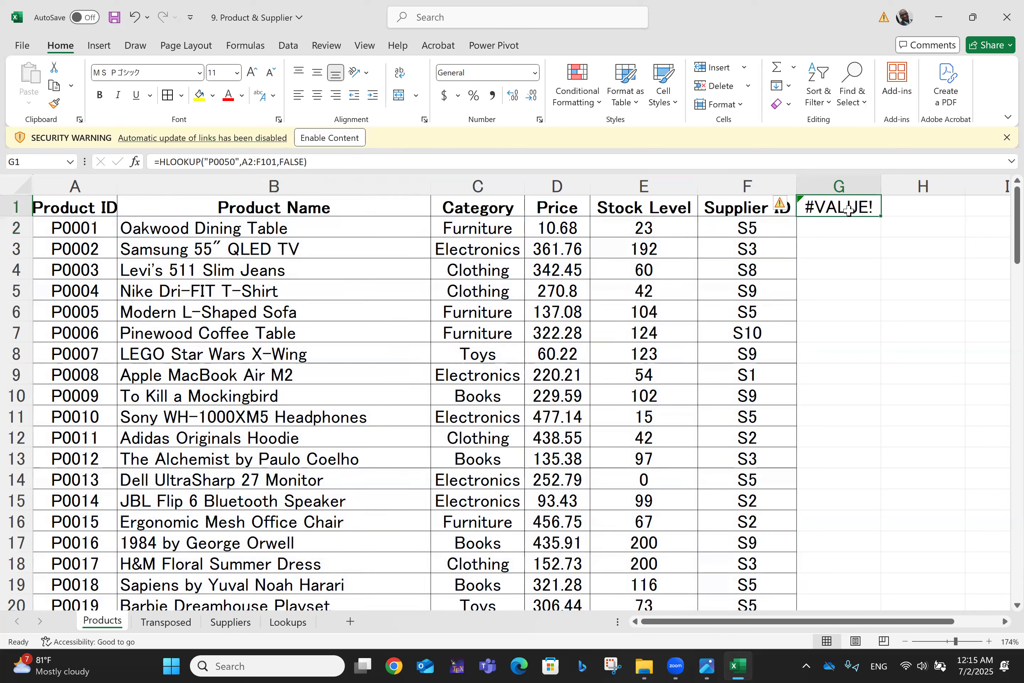
- Add spaces after the commas in the G1 HLOOKUP formula on the Products sheet and insert 5 as its row index number
left_click(244, 167)
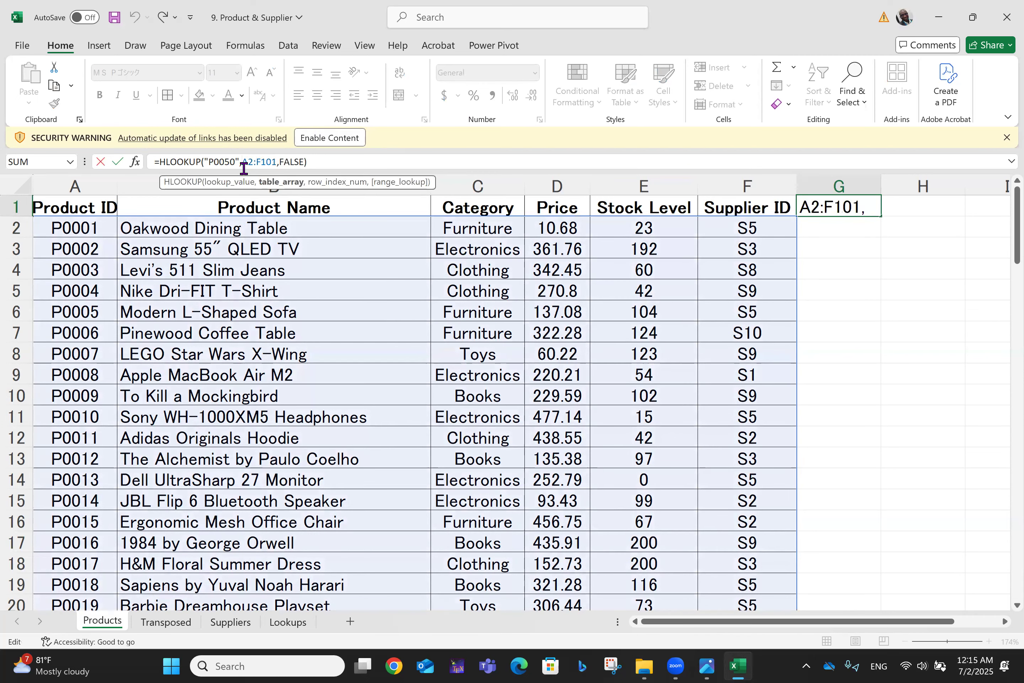
left_click(283, 163)
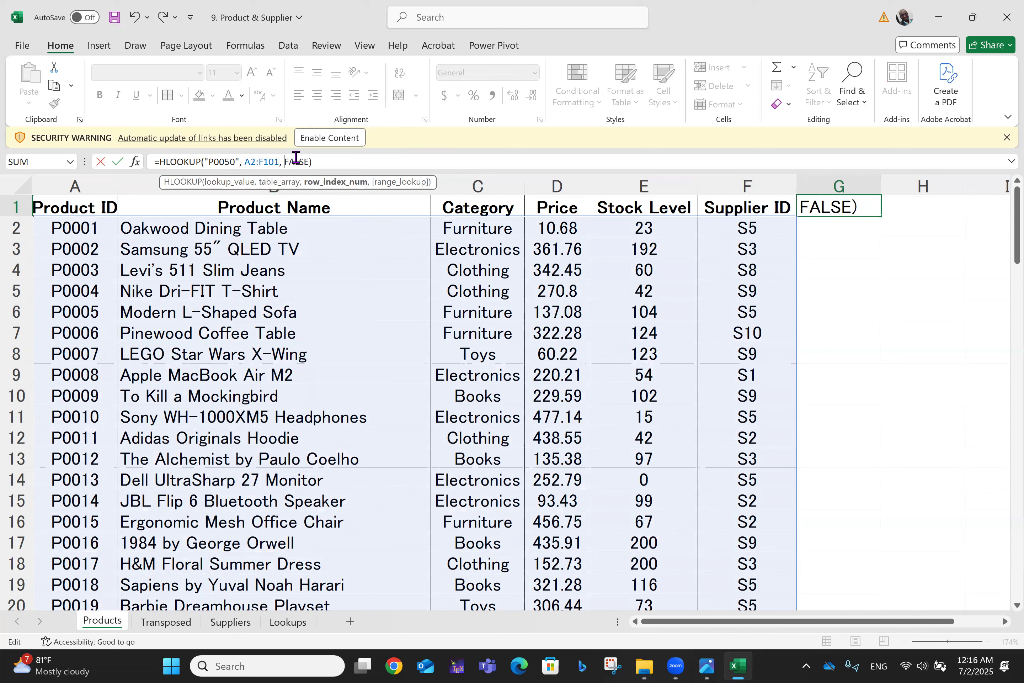
key("Return")
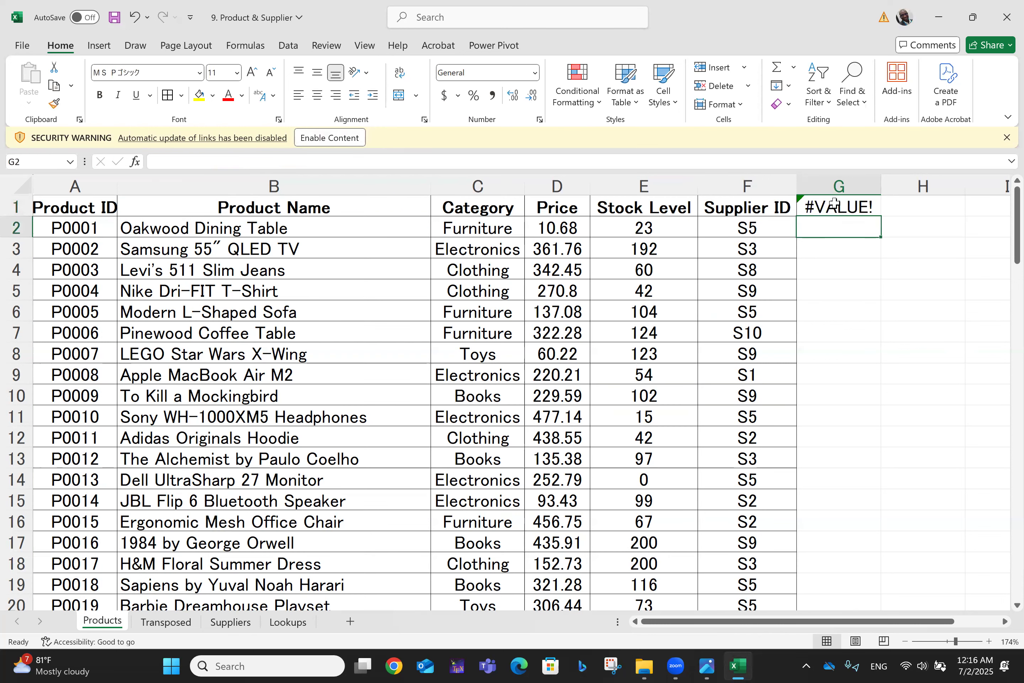
left_click(833, 208)
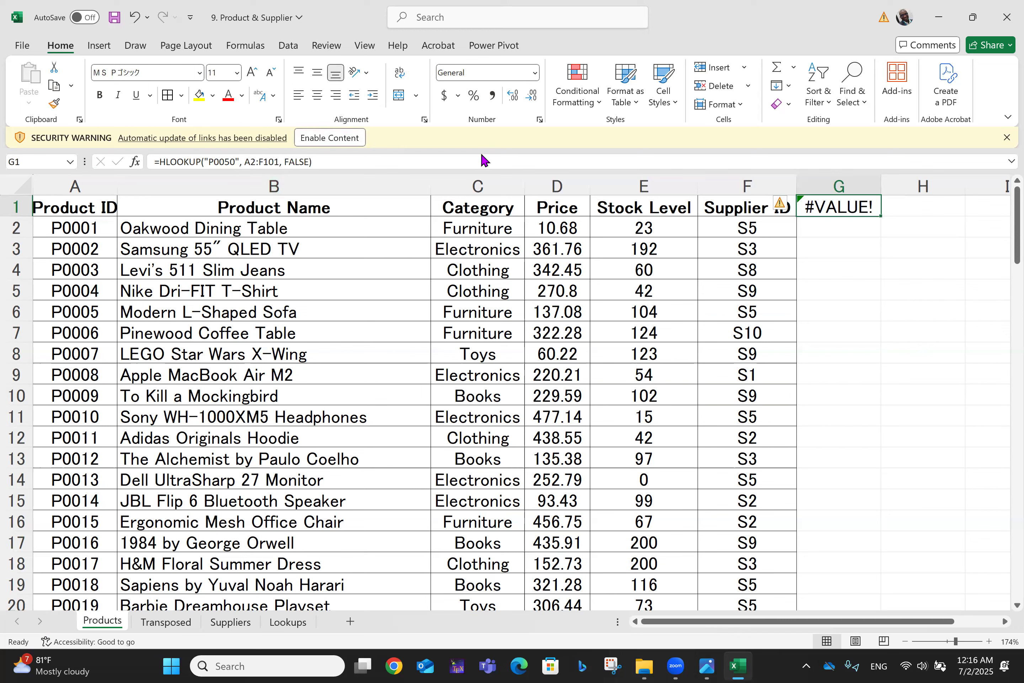
left_click(284, 163)
type("5,")
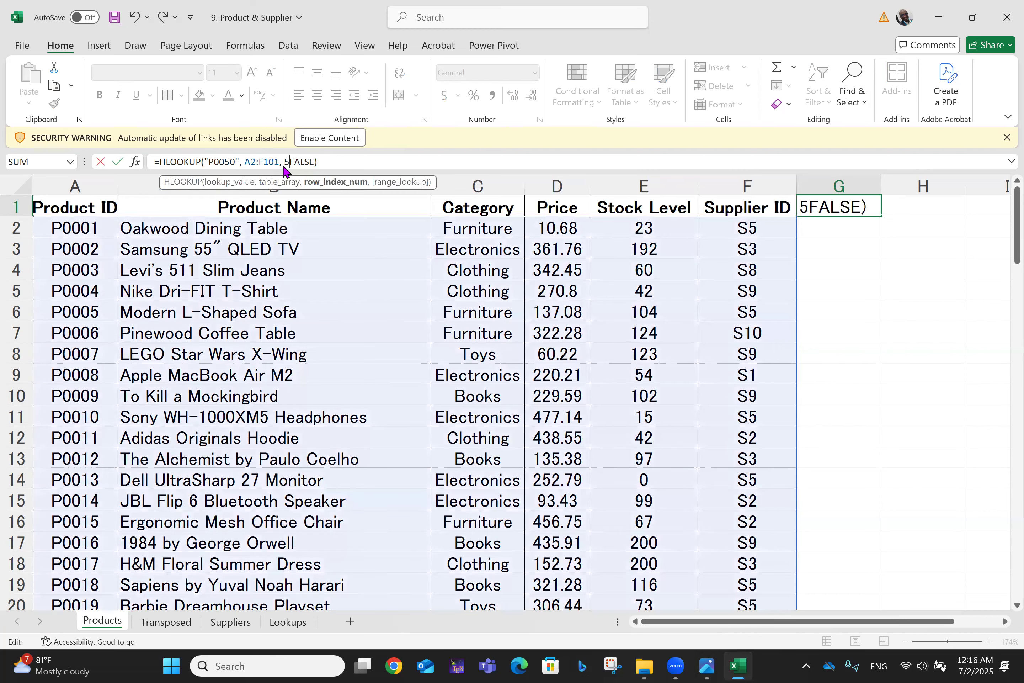
key("Return")
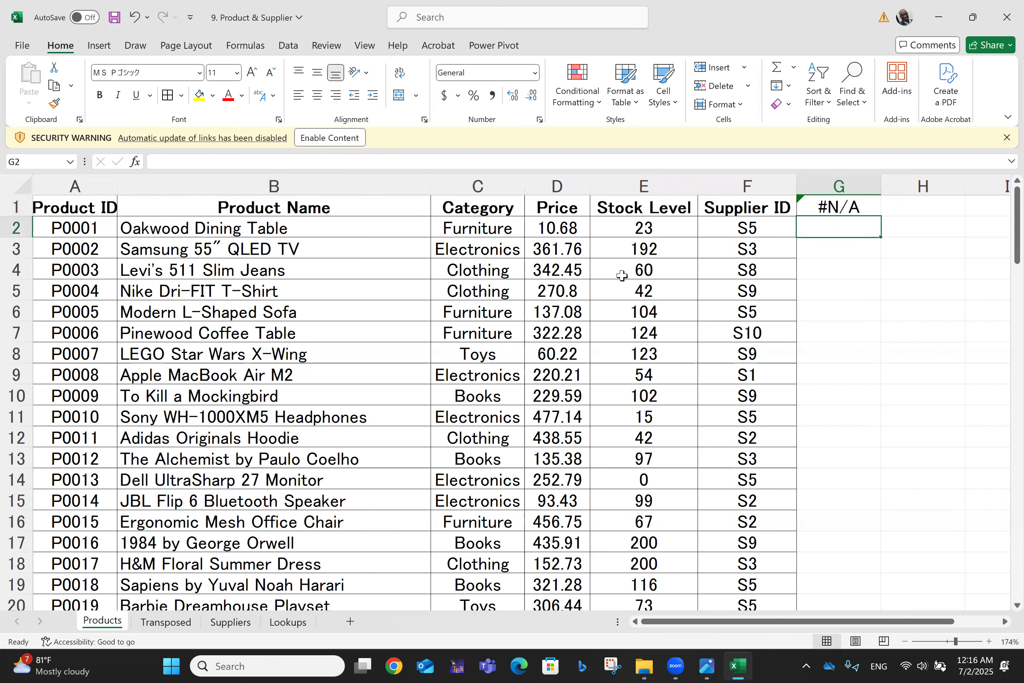
- Change the lookup value in the G1 HLOOKUP formula to "P0001"
left_click(855, 205)
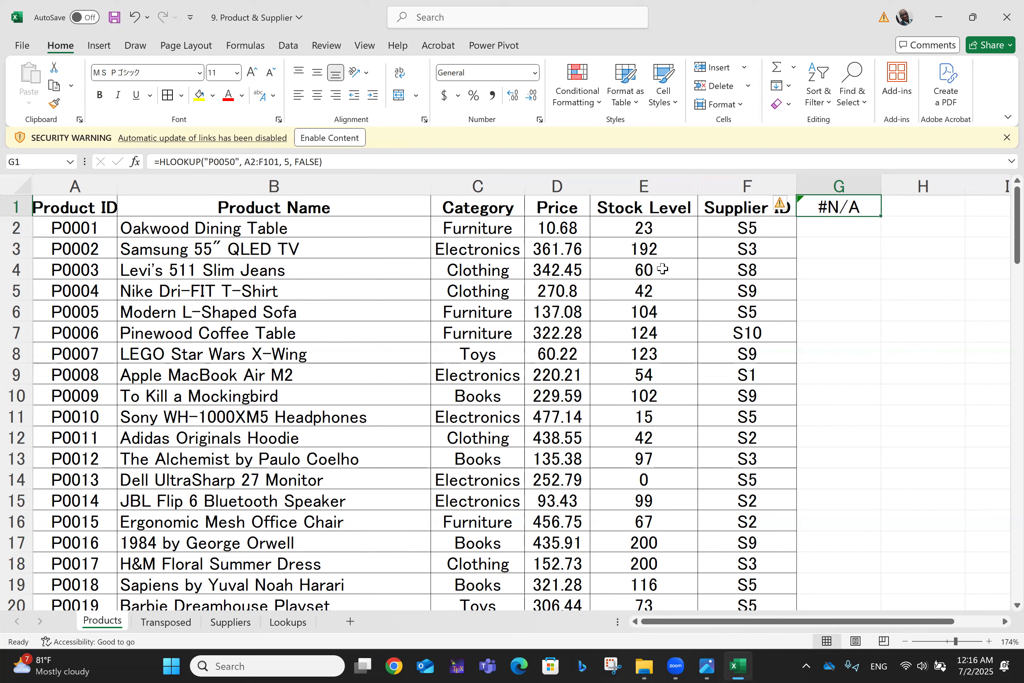
left_click(225, 159)
key("shift+Right")
key("shift+Right")
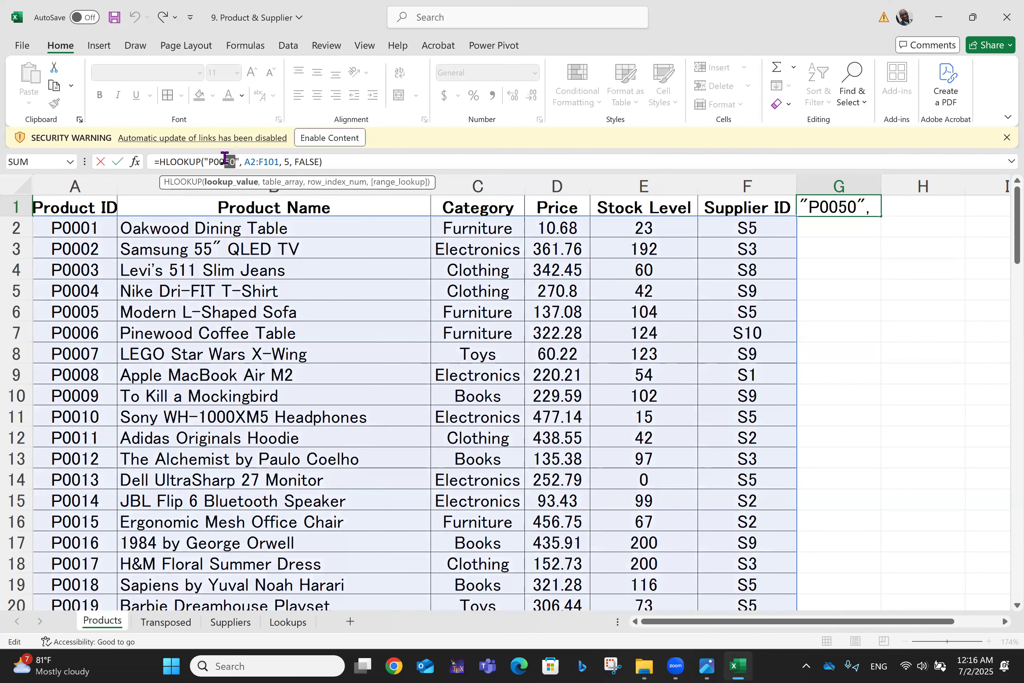
type("05")
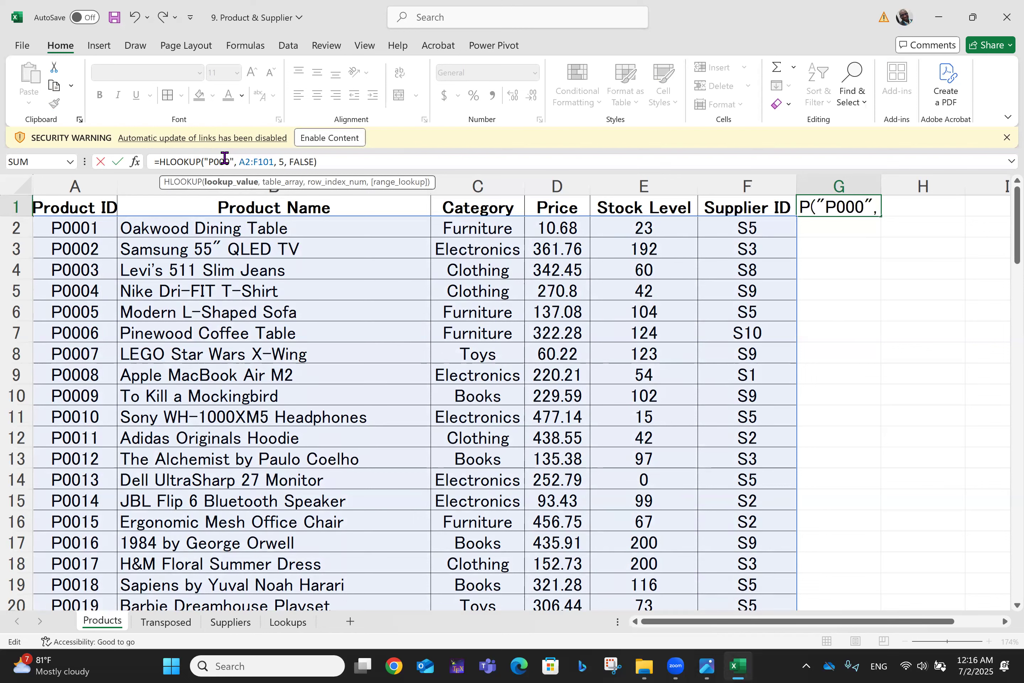
key("Return")
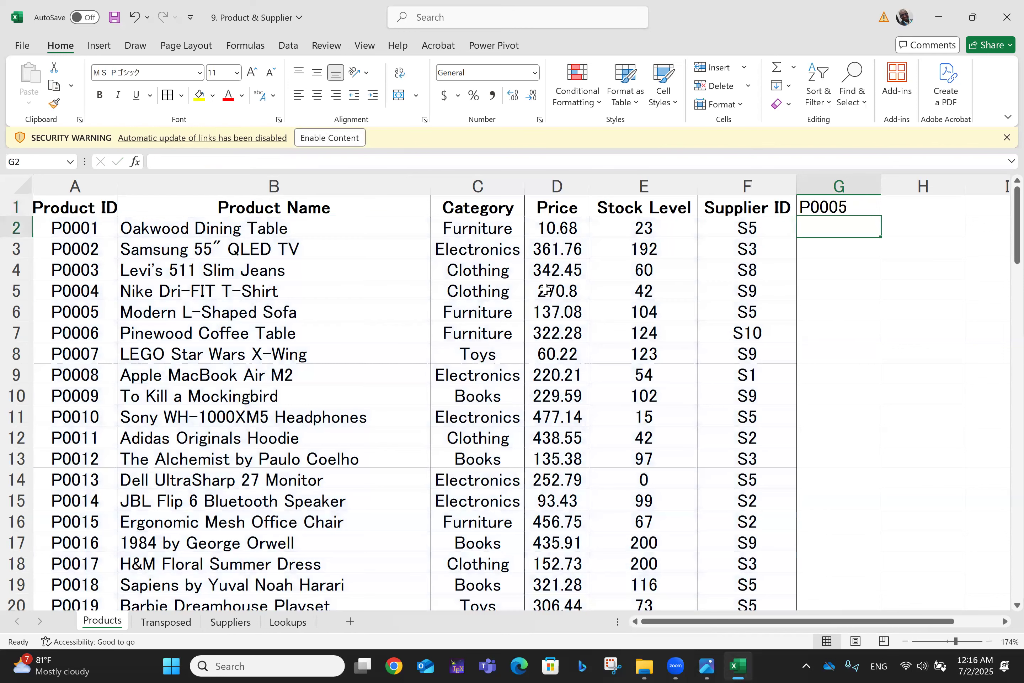
- Check the G1 result against the P0005 row, and copy the G1 HLOOKUP formula to cell B12 of the Transposed sheet
left_click(832, 208)
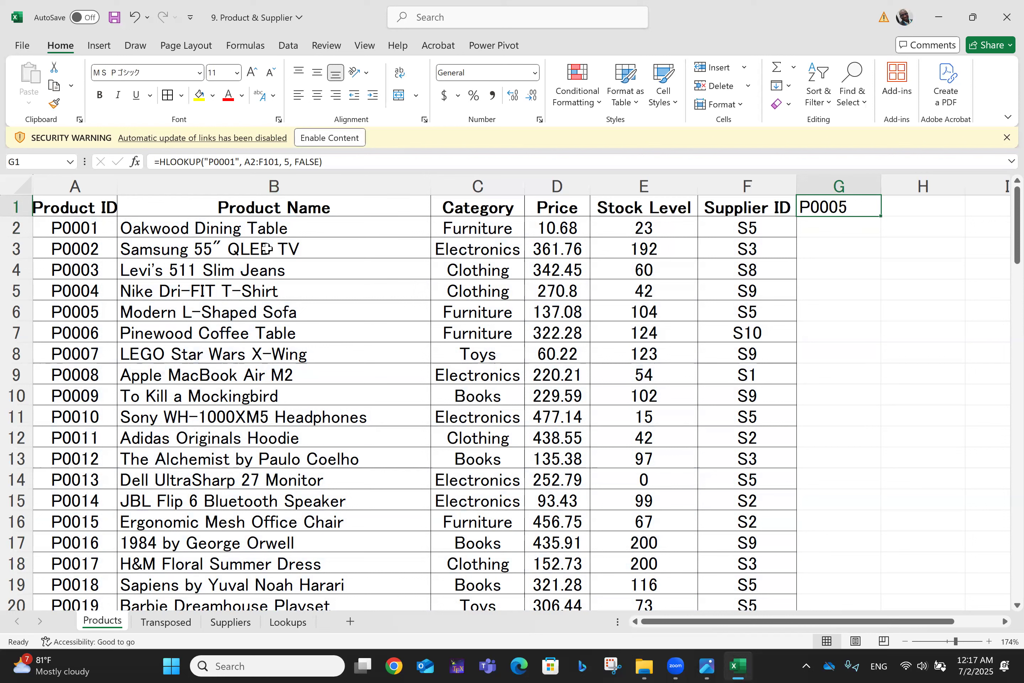
left_click(245, 314)
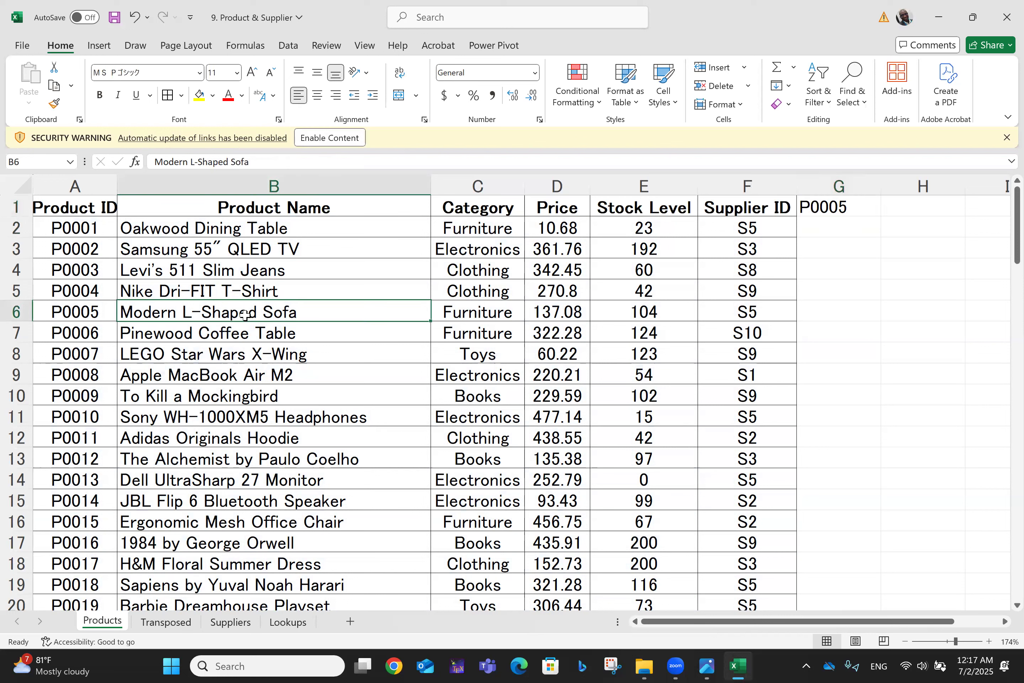
left_click(828, 214)
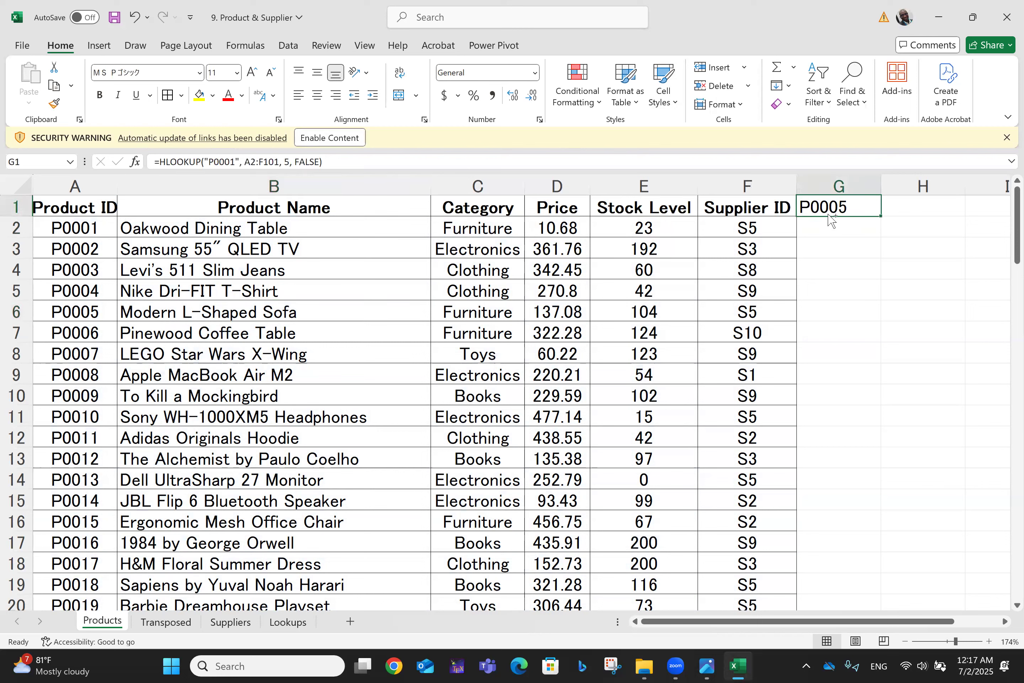
key("ctrl+c")
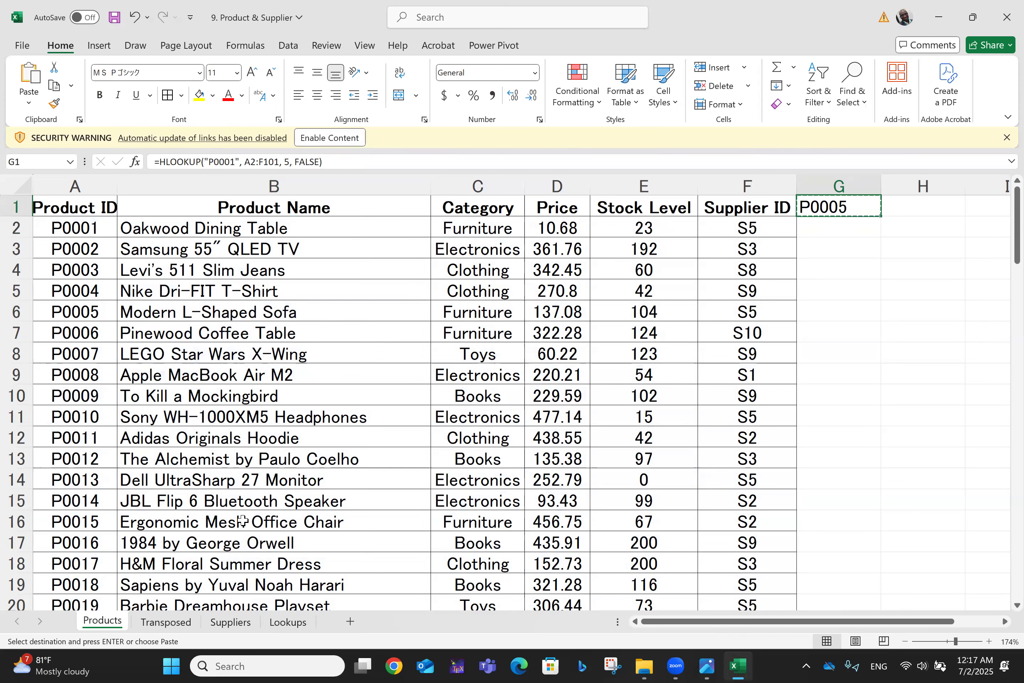
left_click(171, 624)
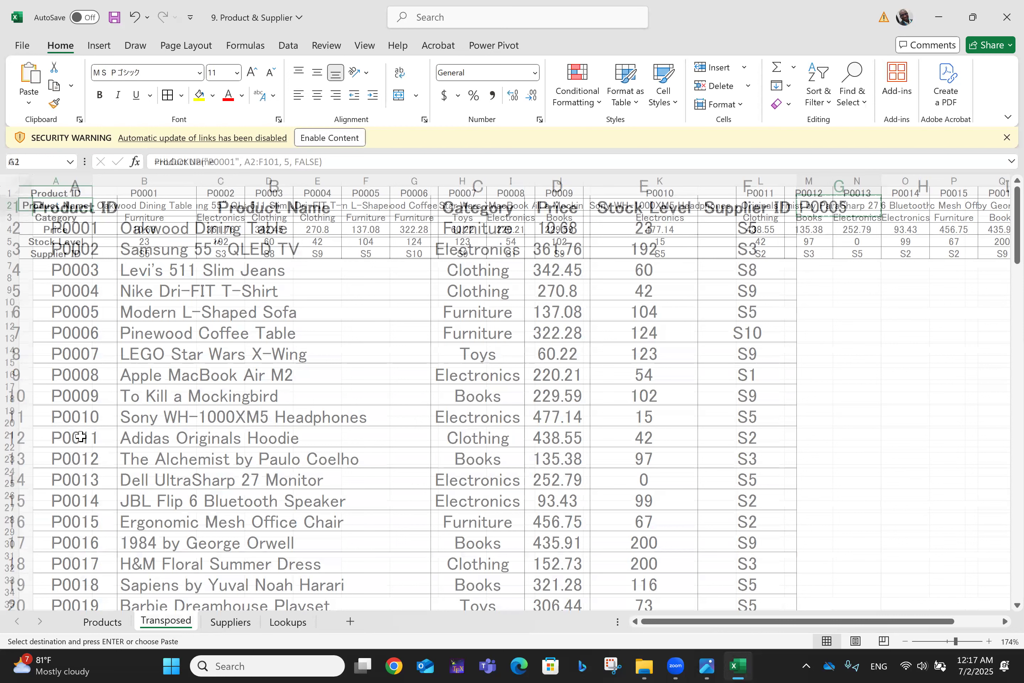
left_click(122, 325)
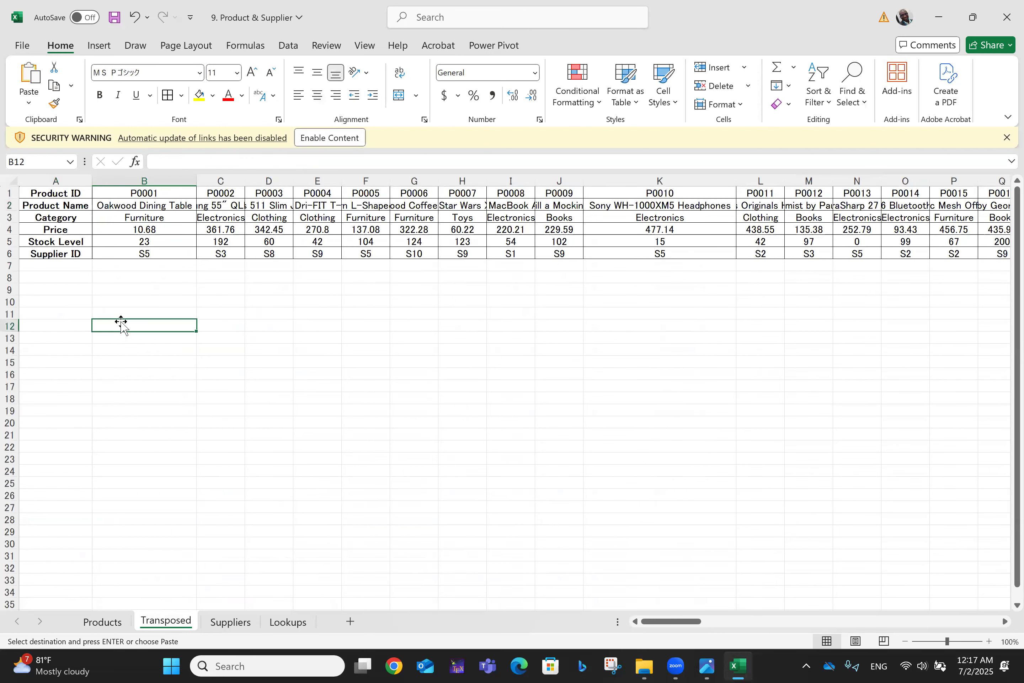
key("ctrl+v")
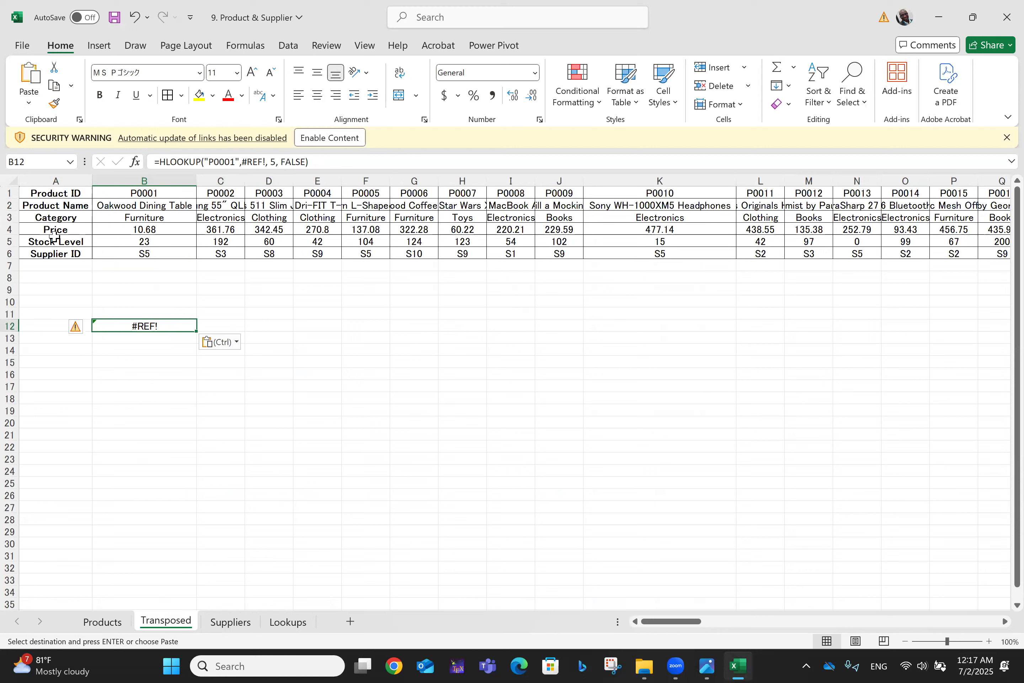
- Check the extent of the transposed product data and replace the table array in the B12 HLOOKUP formula with b1:cw6
left_click(150, 195)
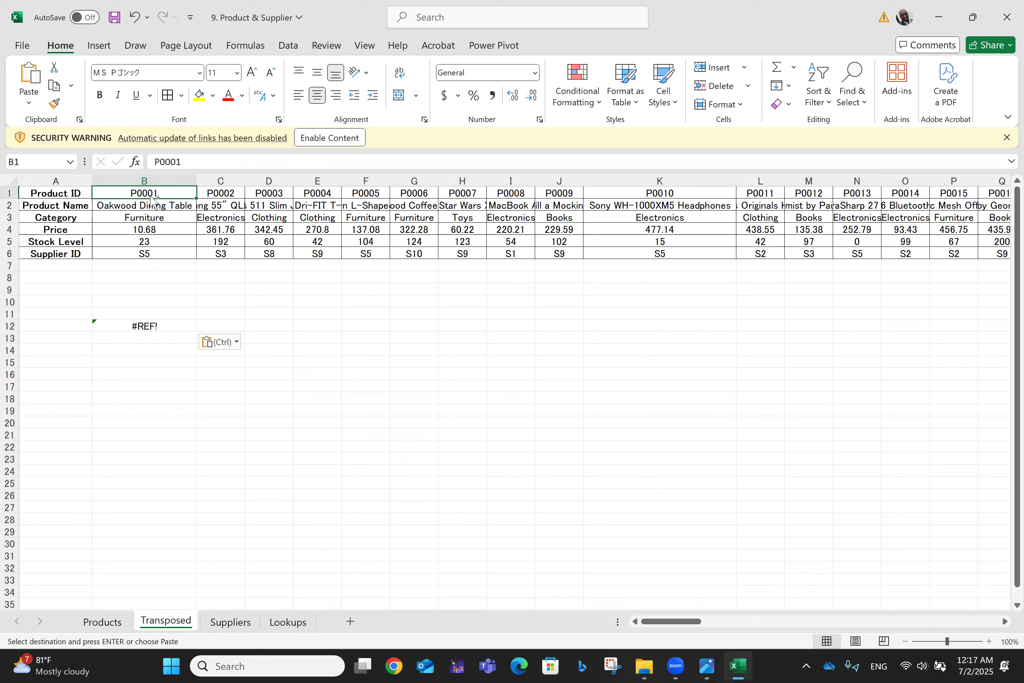
key("Left")
left_click(150, 196)
key("ctrl+End")
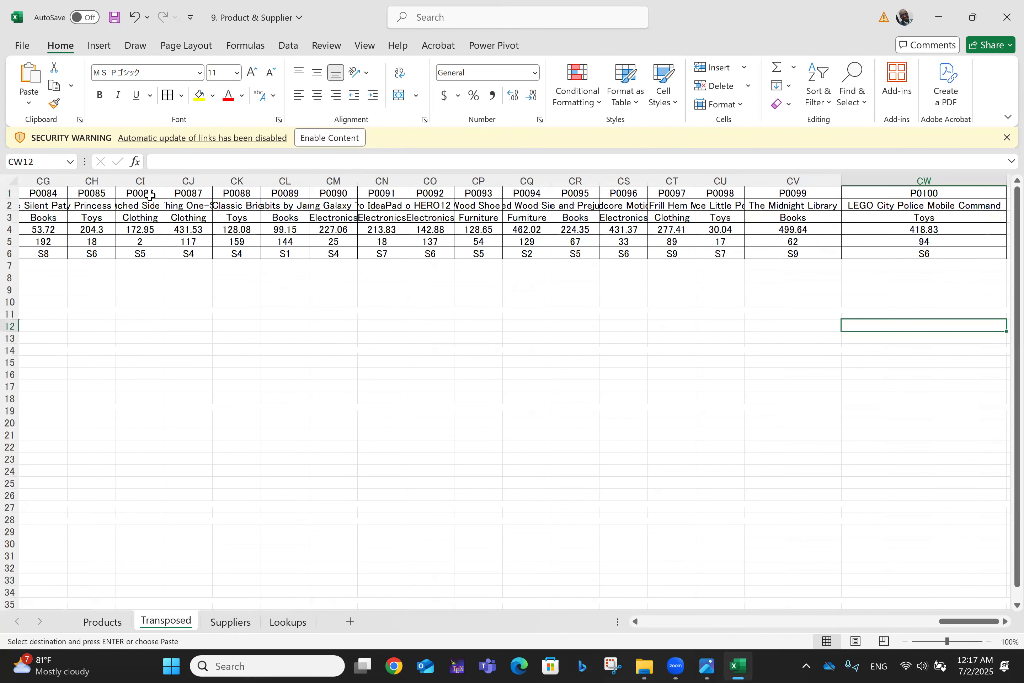
left_click(933, 256)
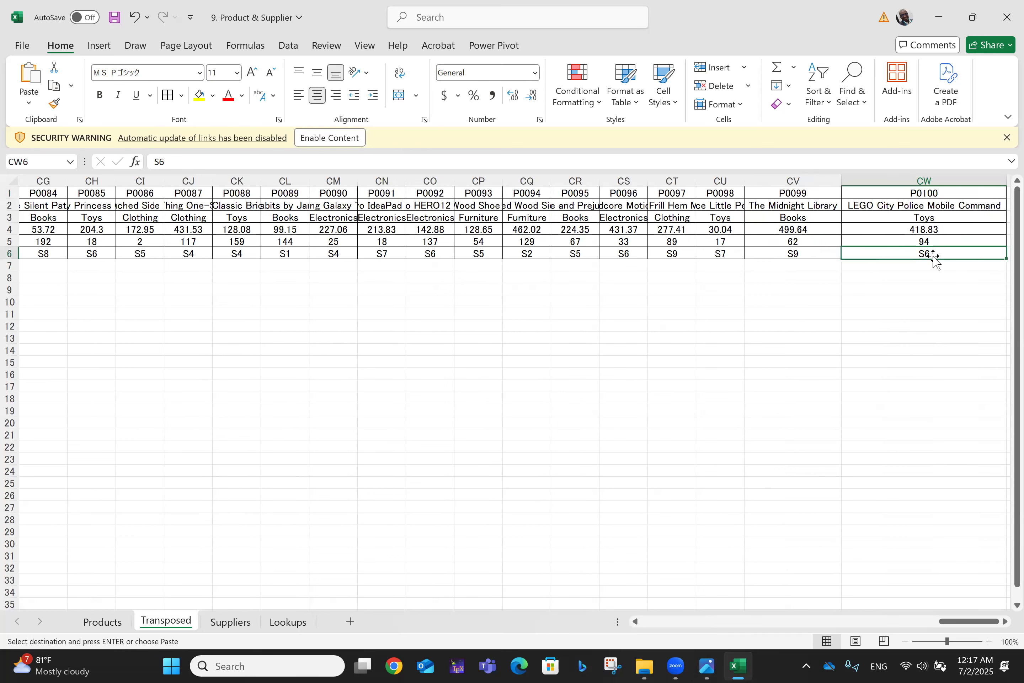
key("ctrl+Home")
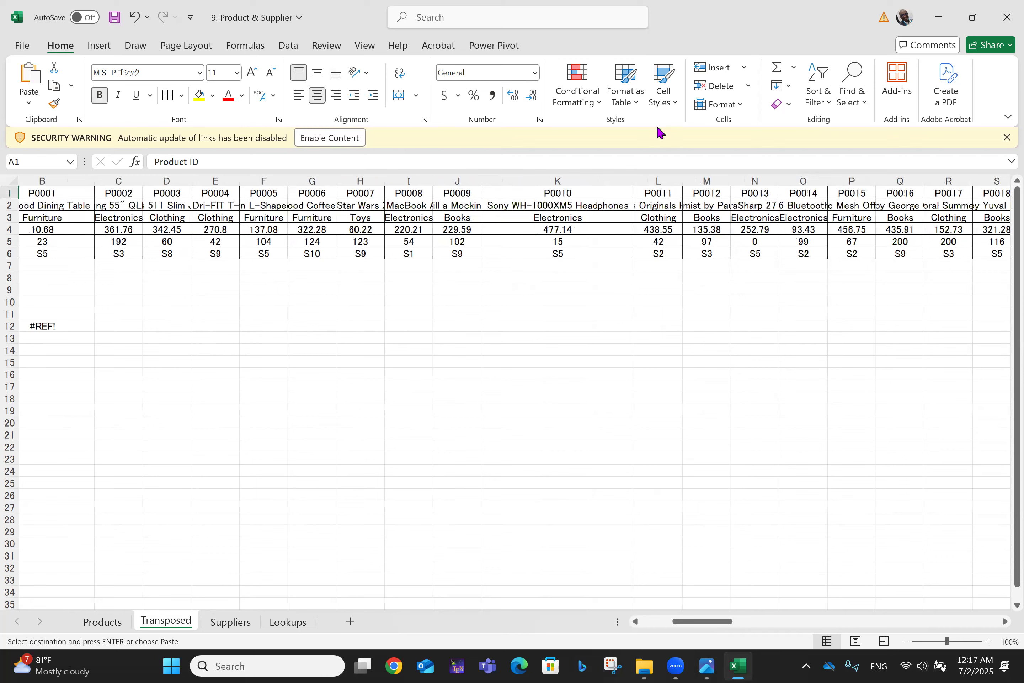
left_click(162, 326)
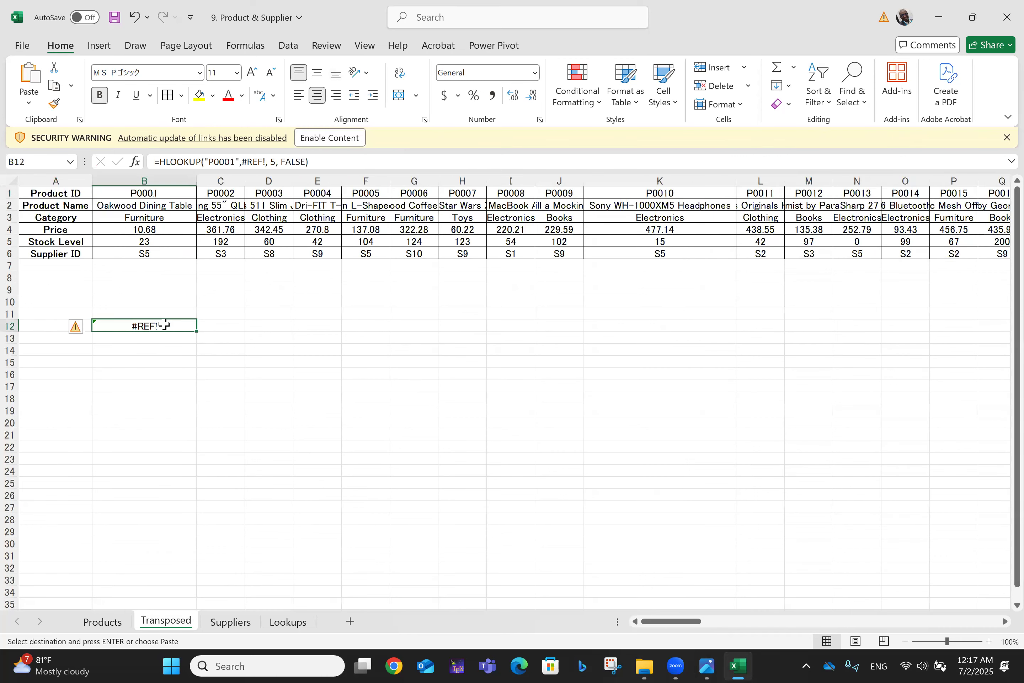
left_click(243, 161)
key("shift+Right")
key("shift+Right")
key("shift+Right")
key("shift+Right")
key("shift+Right")
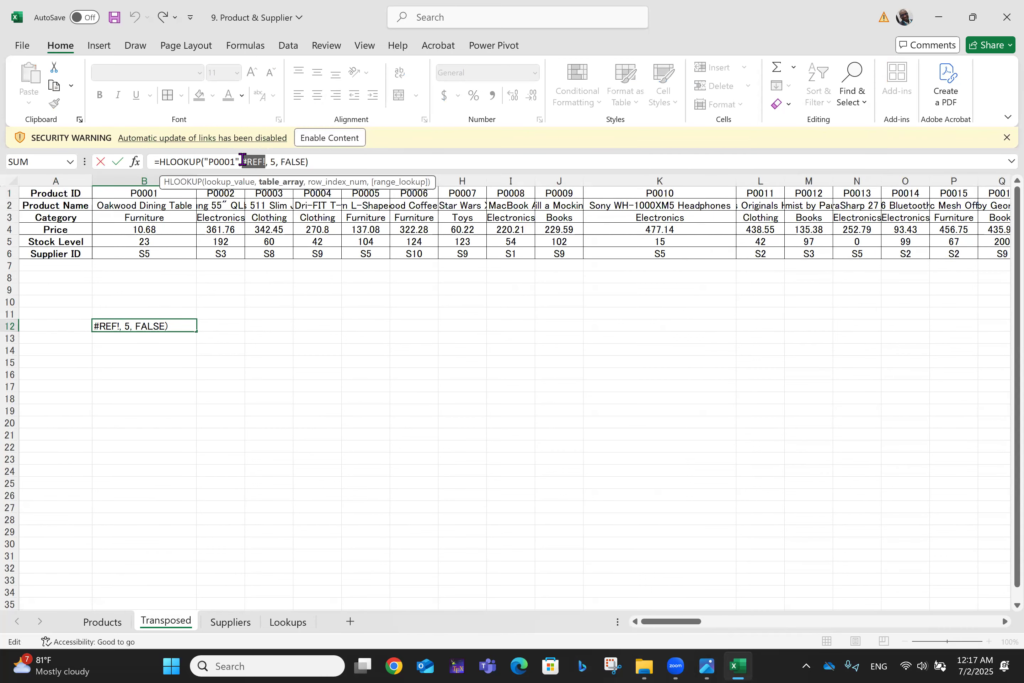
type("b1")
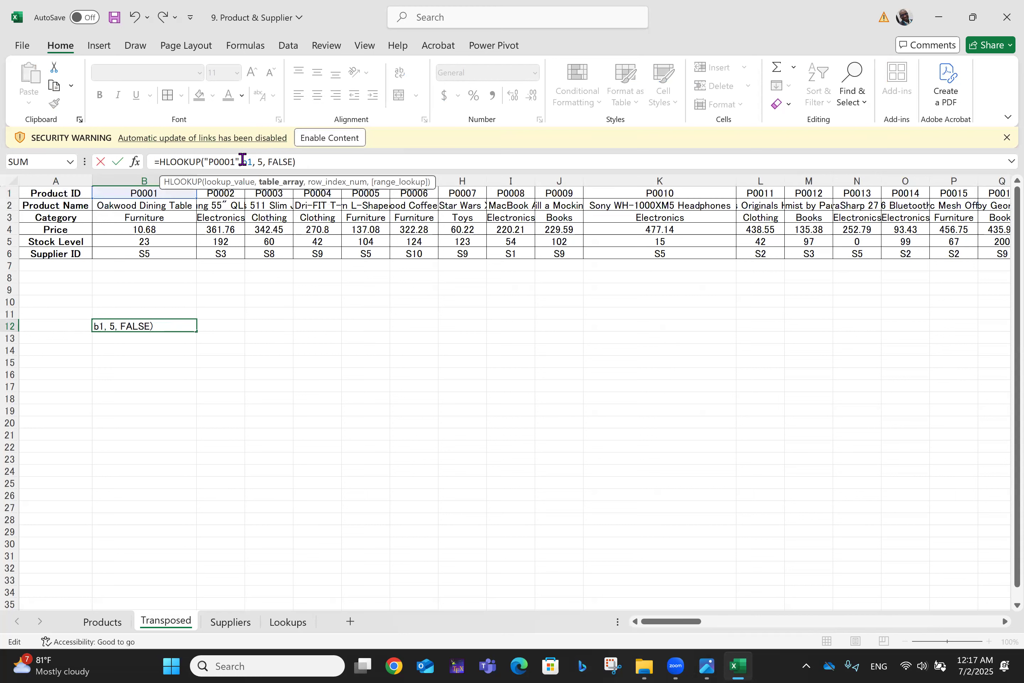
type(":cw6")
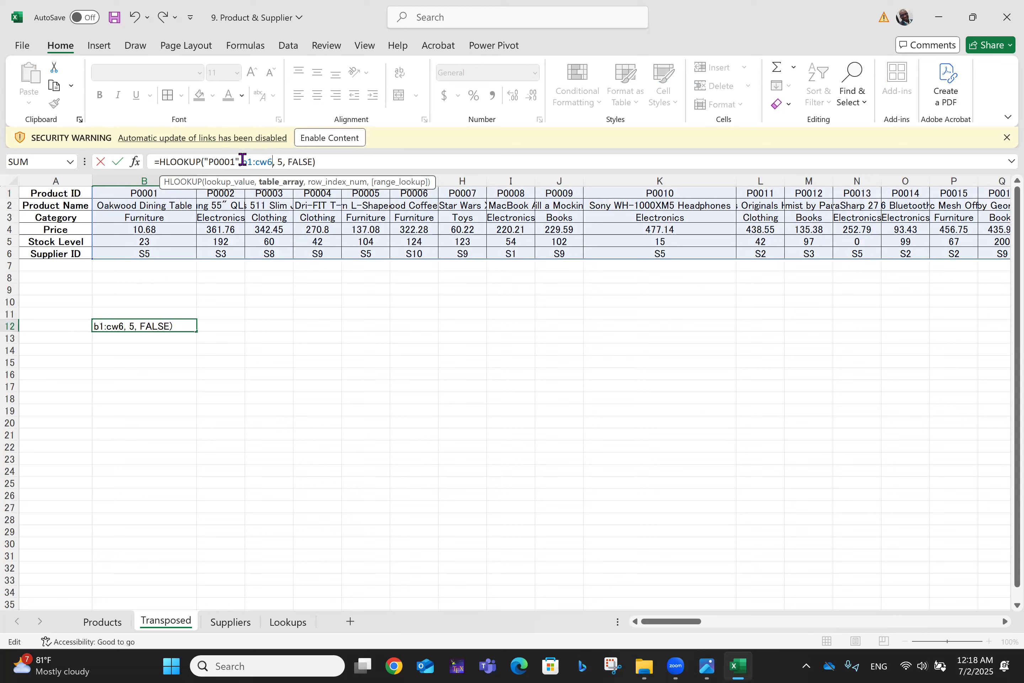
- Set the row index number in the B12 HLOOKUP formula to 4 to return the price
key("Right")
key("Right")
key("shift+Right")
type("4")
key("Return")
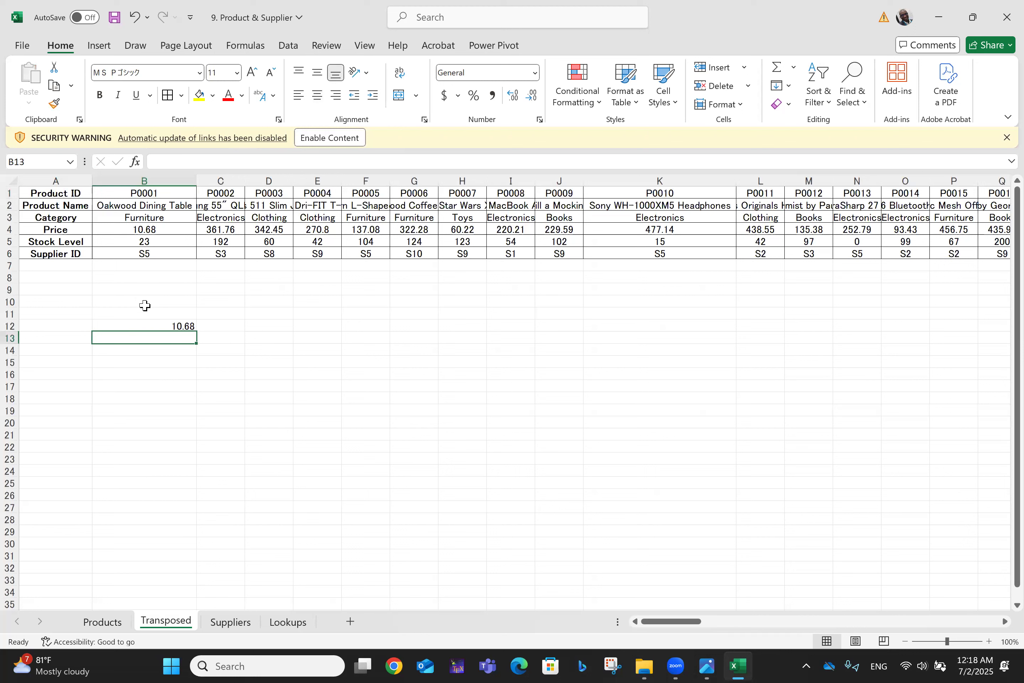
- Compare the B12 result with the P0001 price in B4, and delete the formula from B12
left_click(141, 230)
key("Down")
key("Down")
key("Down")
key("Down")
key("Down")
key("Down")
key("Down")
key("Down")
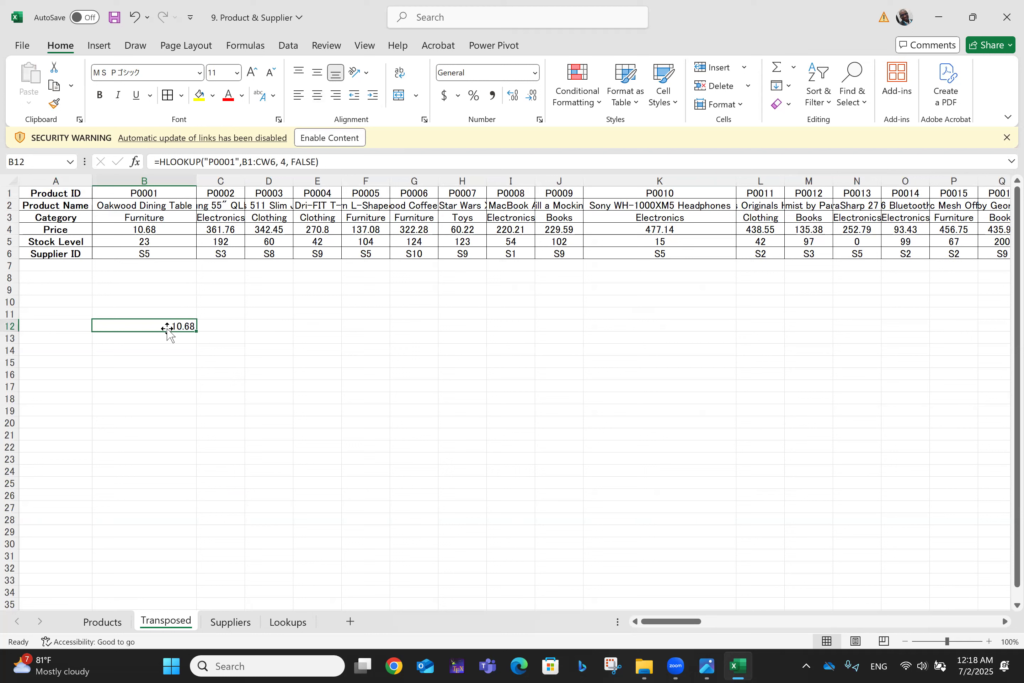
key("Delete")
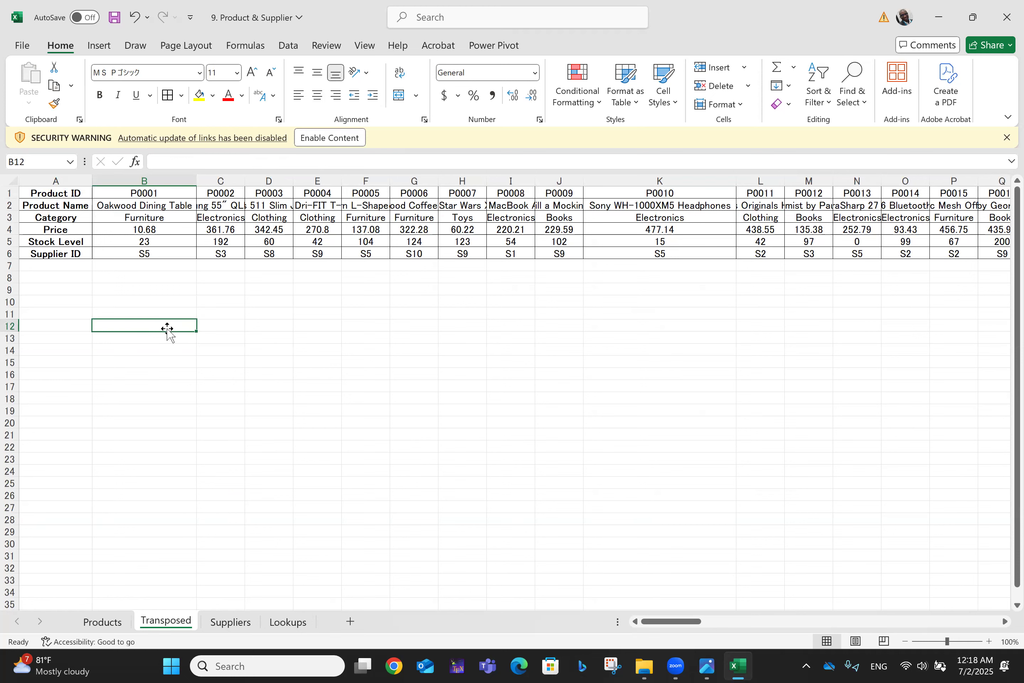
- Return to the Products sheet and delete the HLOOKUP formula from cell G1
left_click(333, 383)
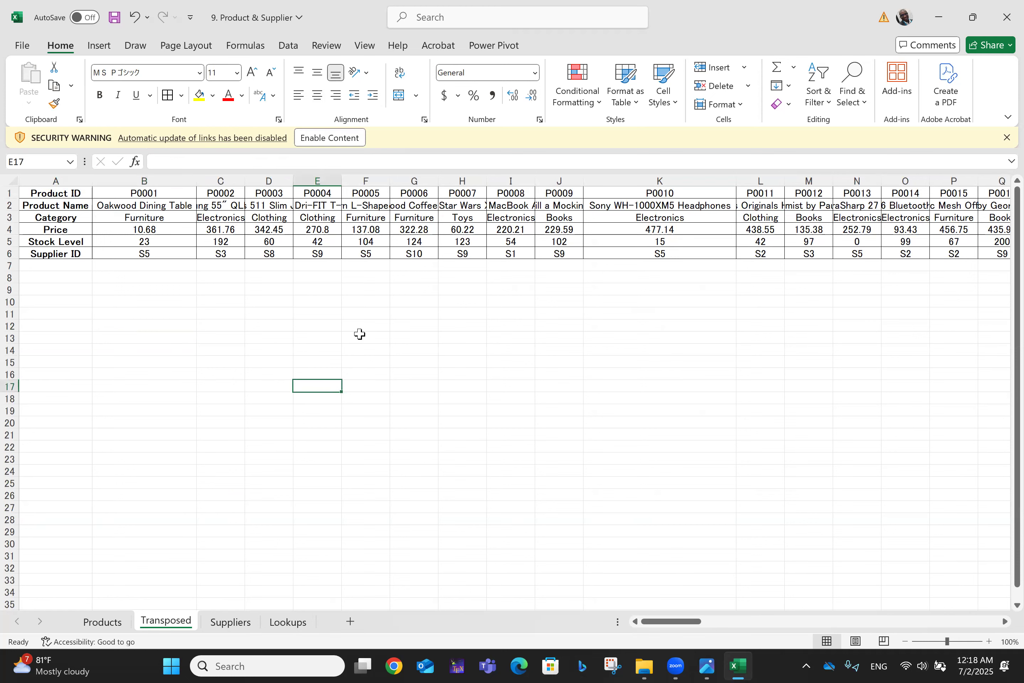
scroll(619, 327, "right", 3)
scroll(462, 327, "left", 3)
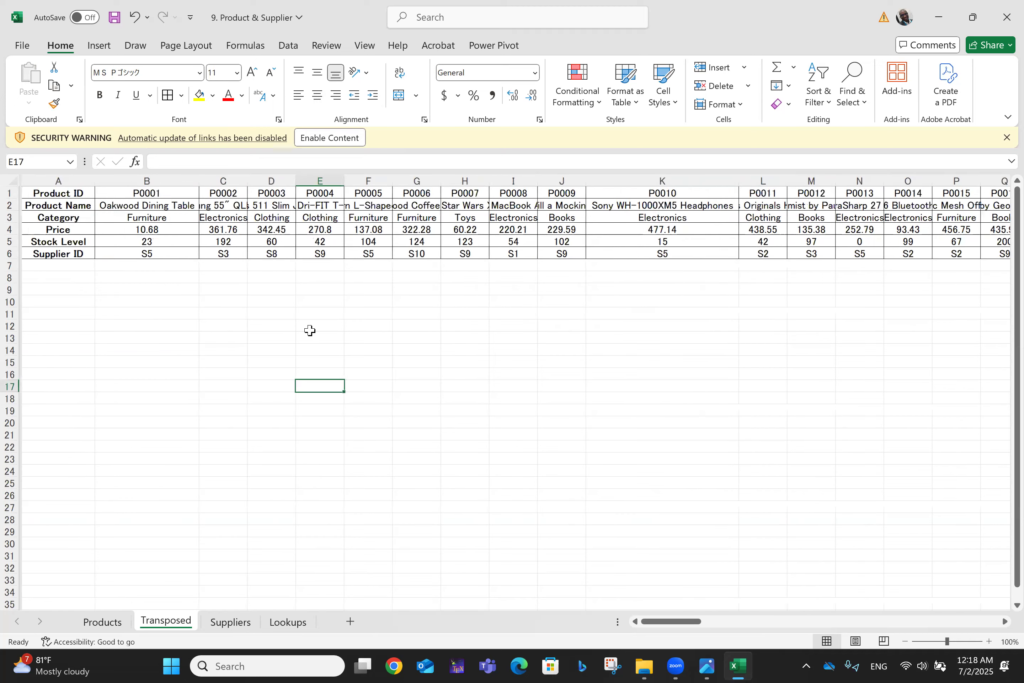
left_click(101, 622)
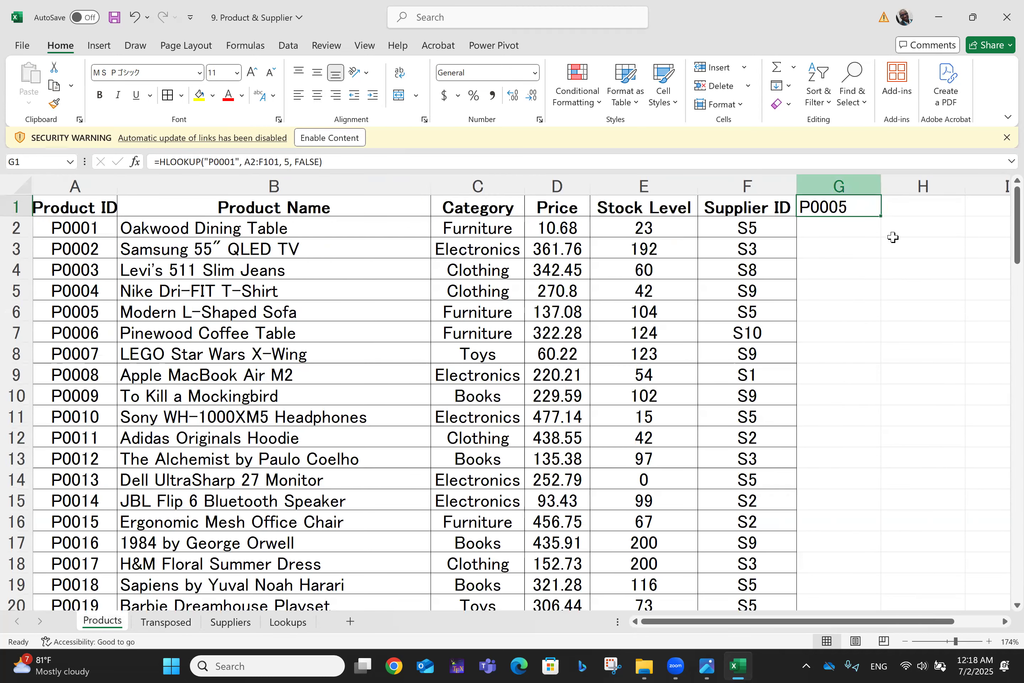
key("Delete")
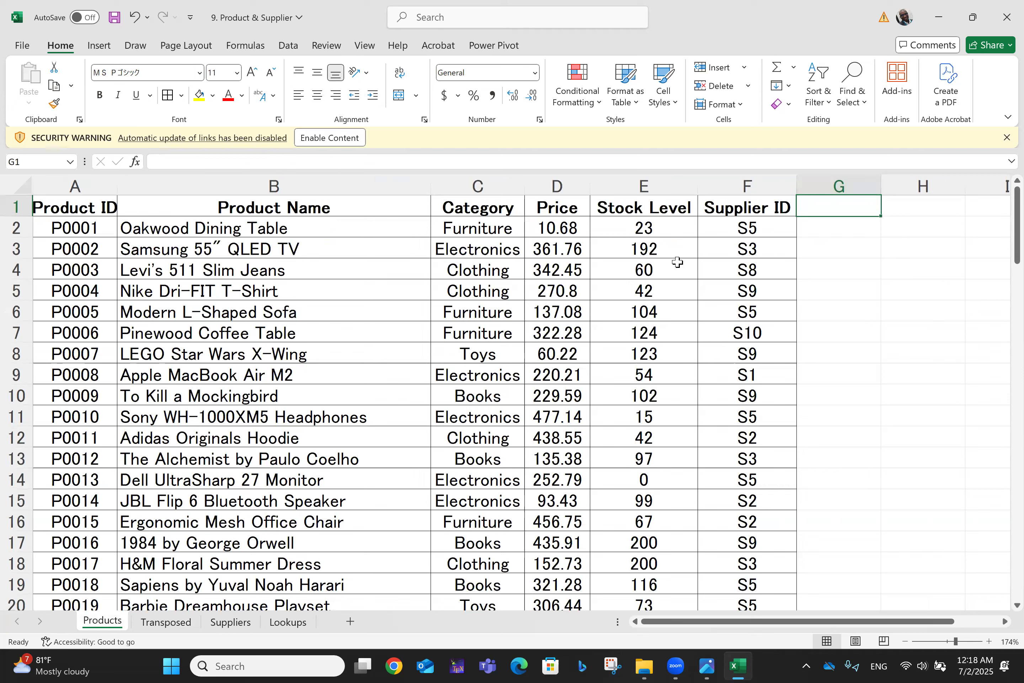
- Copy the entire product table, including its header row, on the Products sheet
key("ctrl+Home")
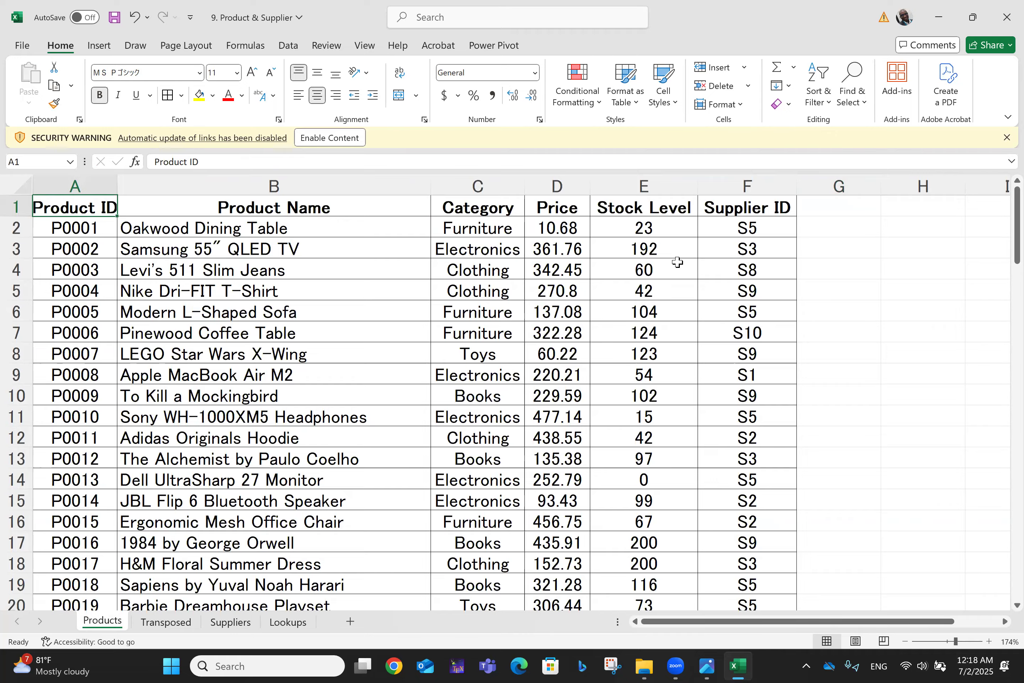
key("ctrl+shift+End")
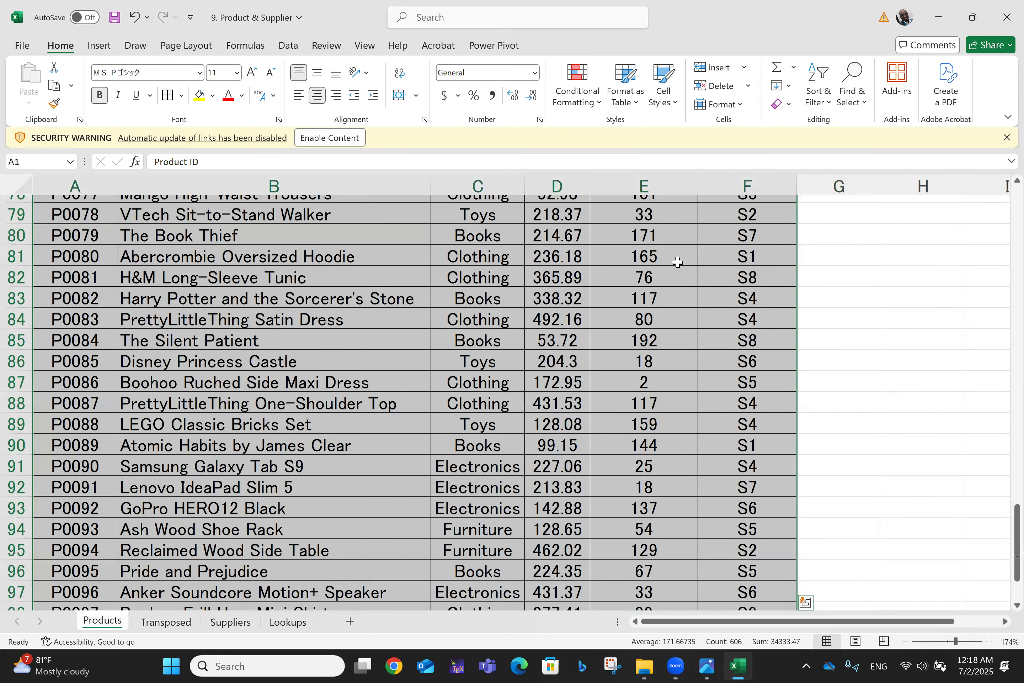
key("ctrl+c")
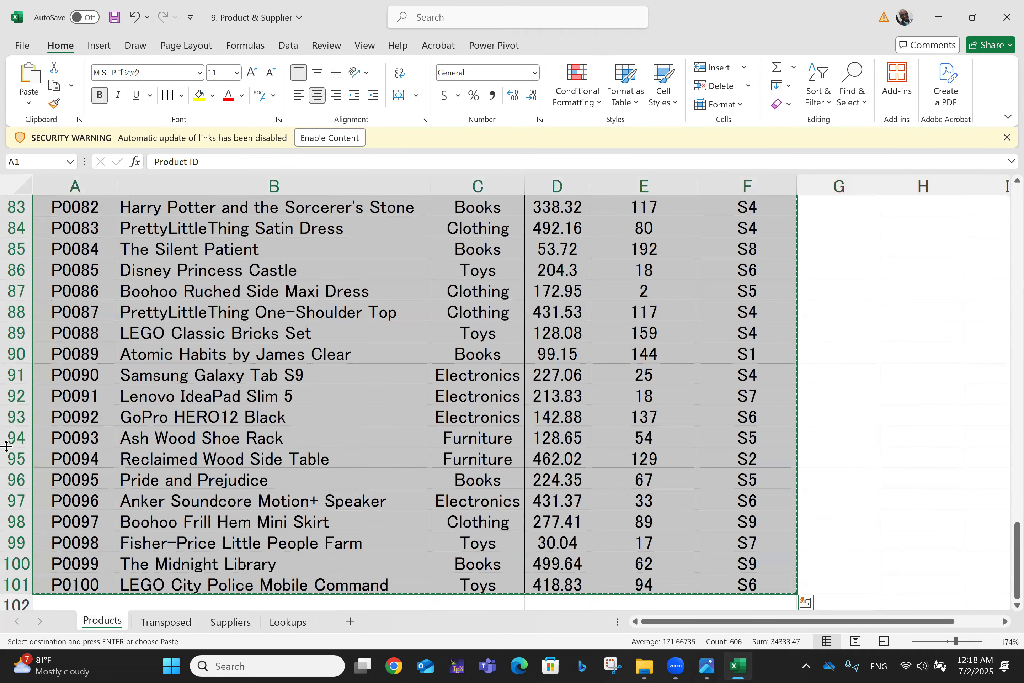
- Paste the copied product table transposed at A15 on the Transposed sheet, and undo the paste
left_click(163, 630)
left_click(40, 367)
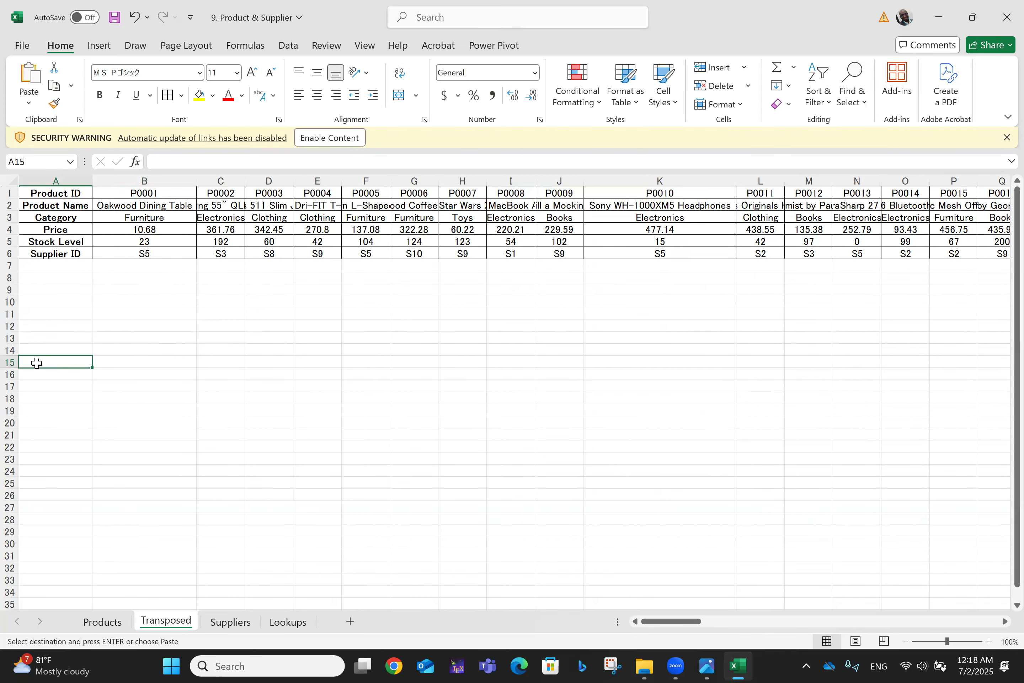
right_click(37, 369)
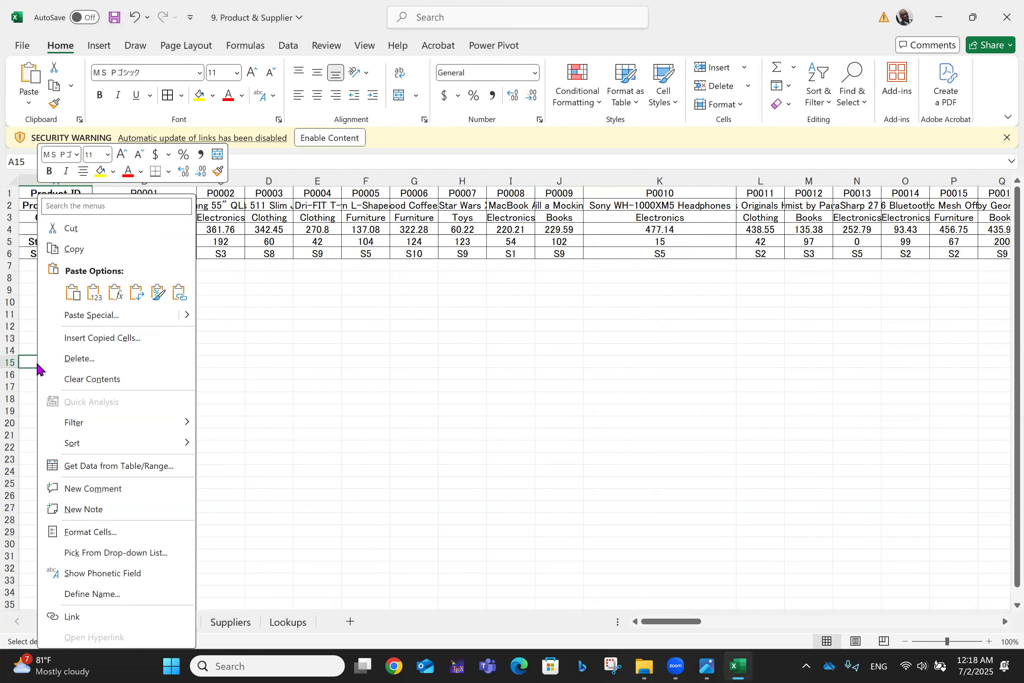
left_click(74, 292)
left_click(92, 293)
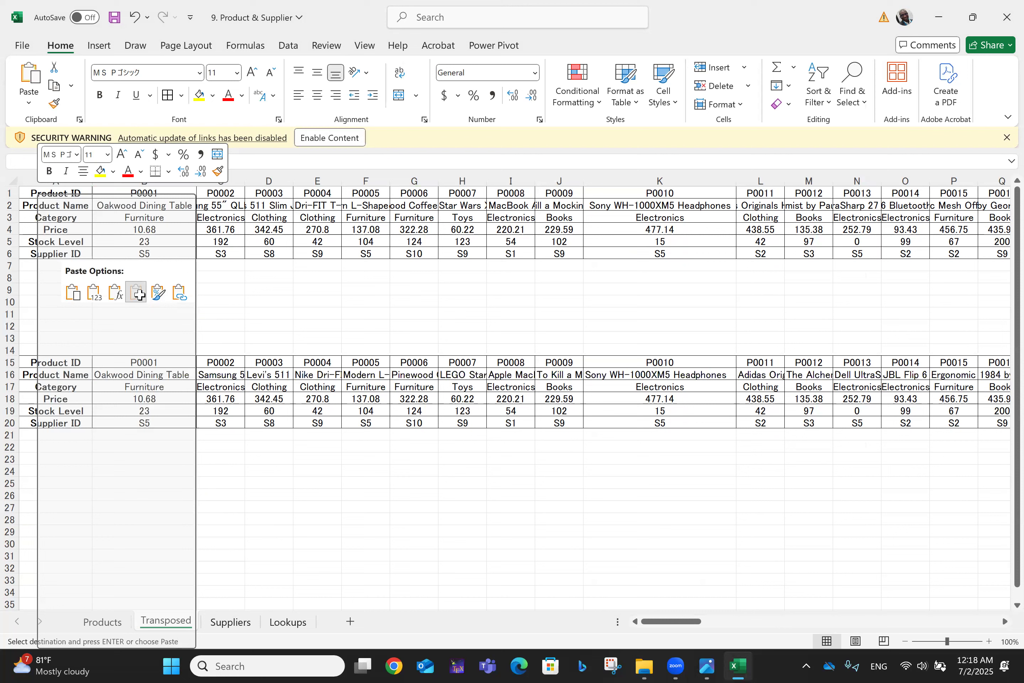
left_click(137, 293)
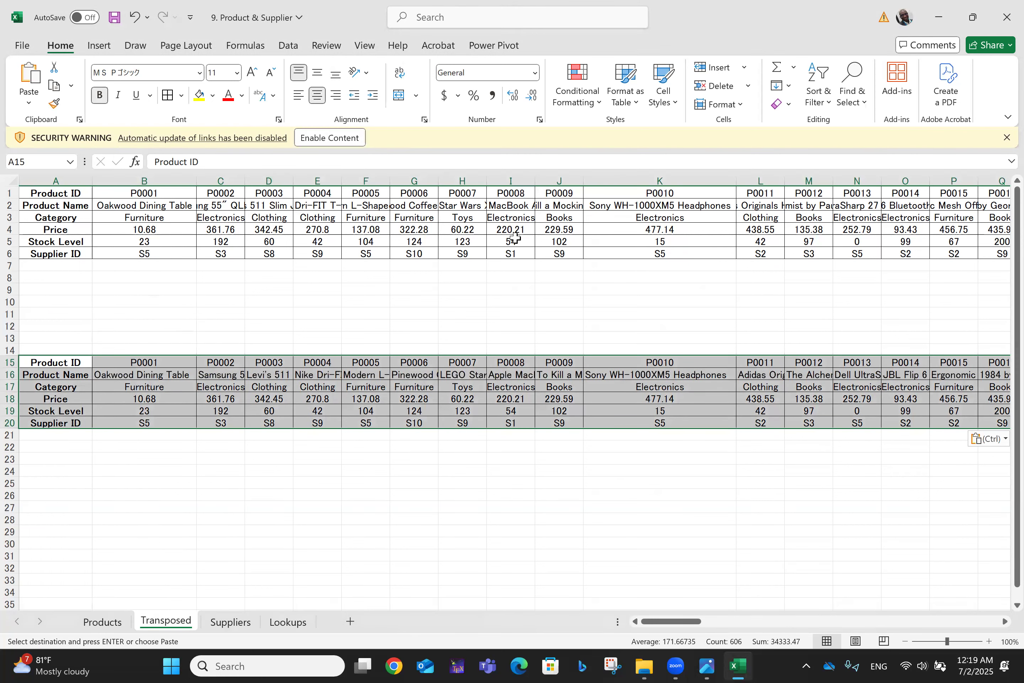
key("ctrl+z")
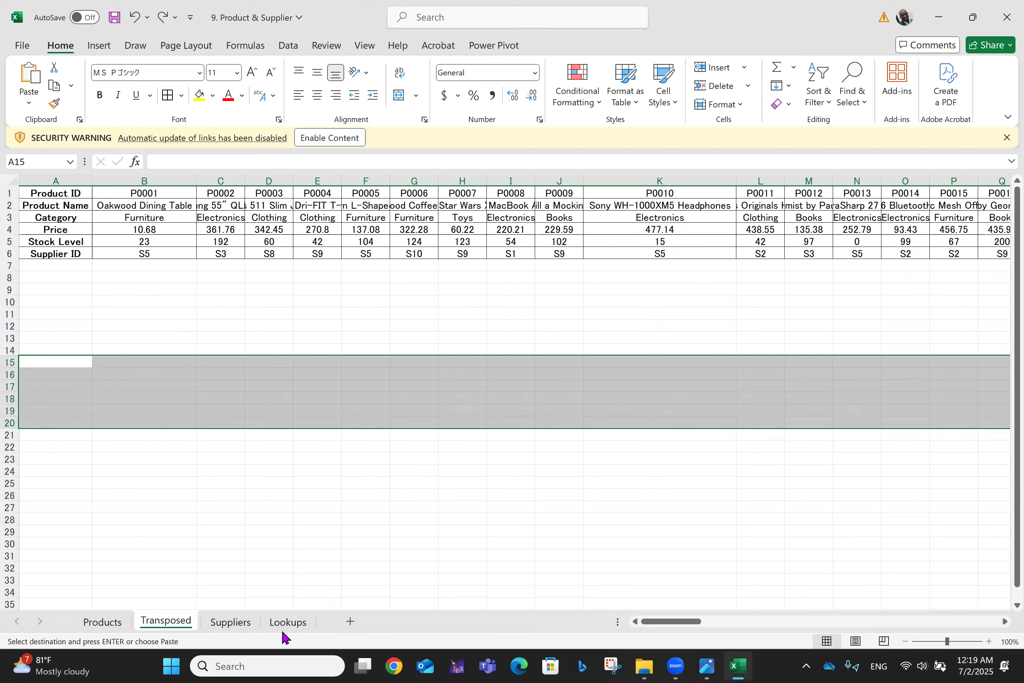
- Go to the HLOOKUP section of the Lookups sheet and read the P0005 category question in A13
left_click(287, 622)
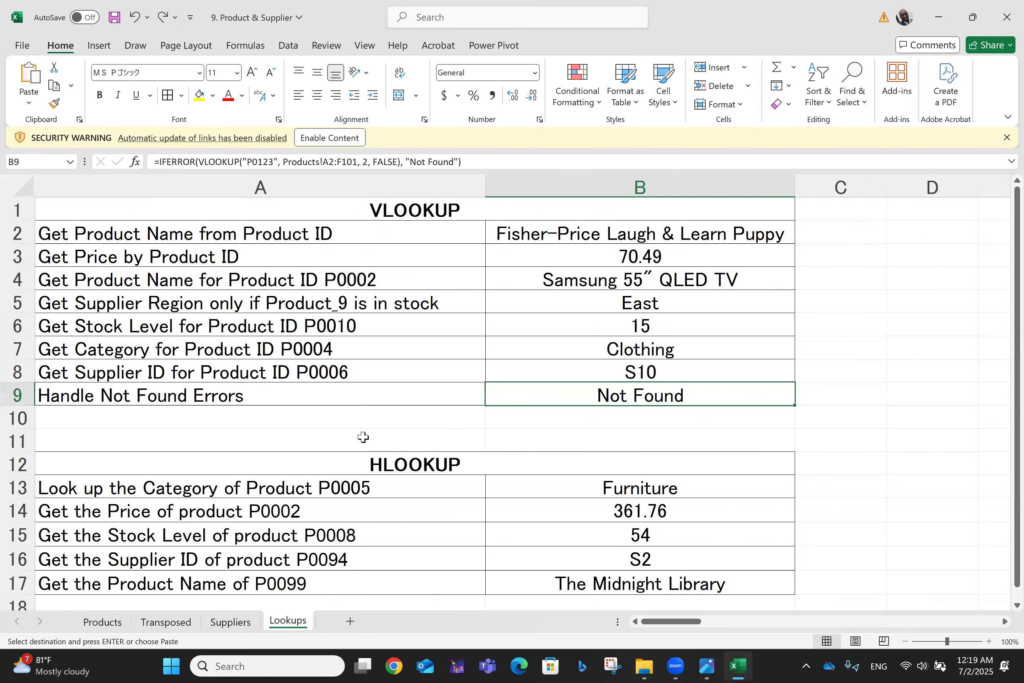
scroll(363, 437, "down", 4)
scroll(364, 437, "up", 1)
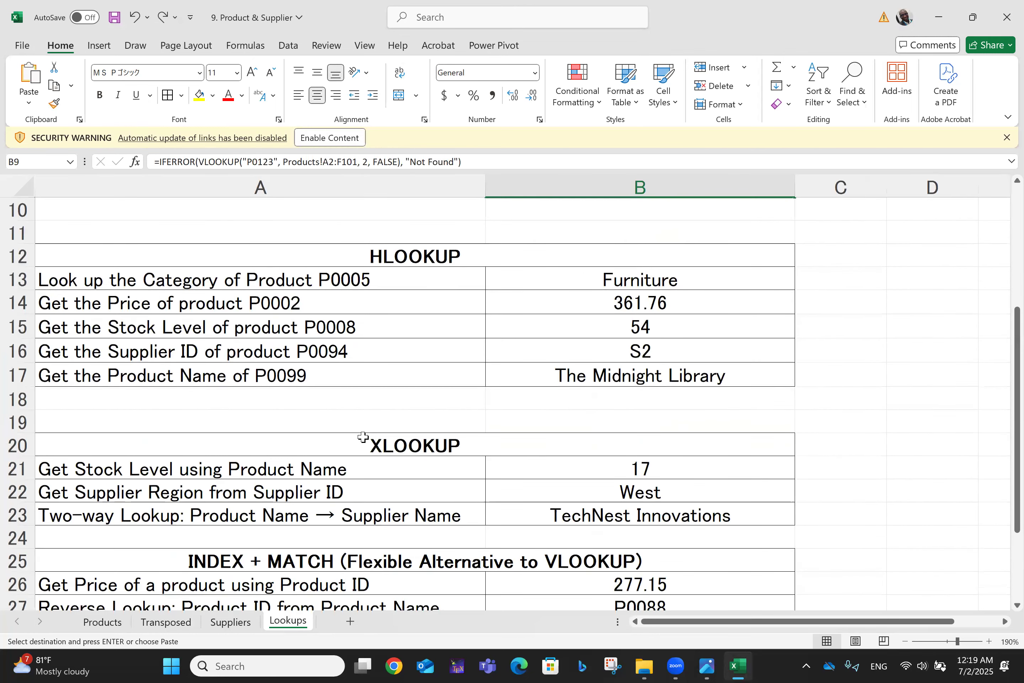
left_click(113, 294)
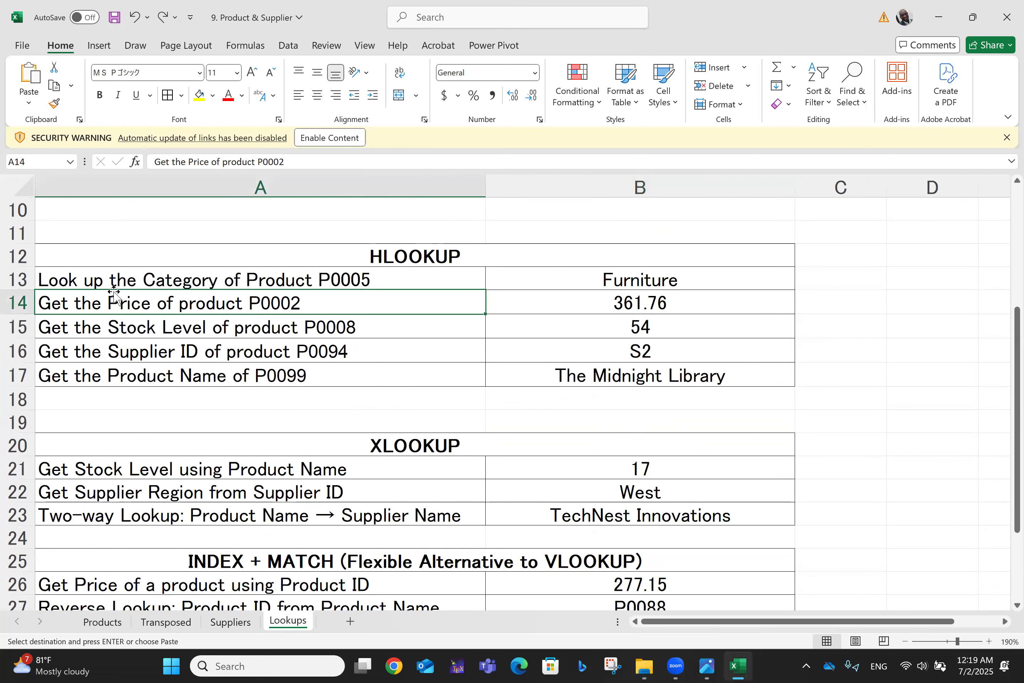
left_click(385, 283)
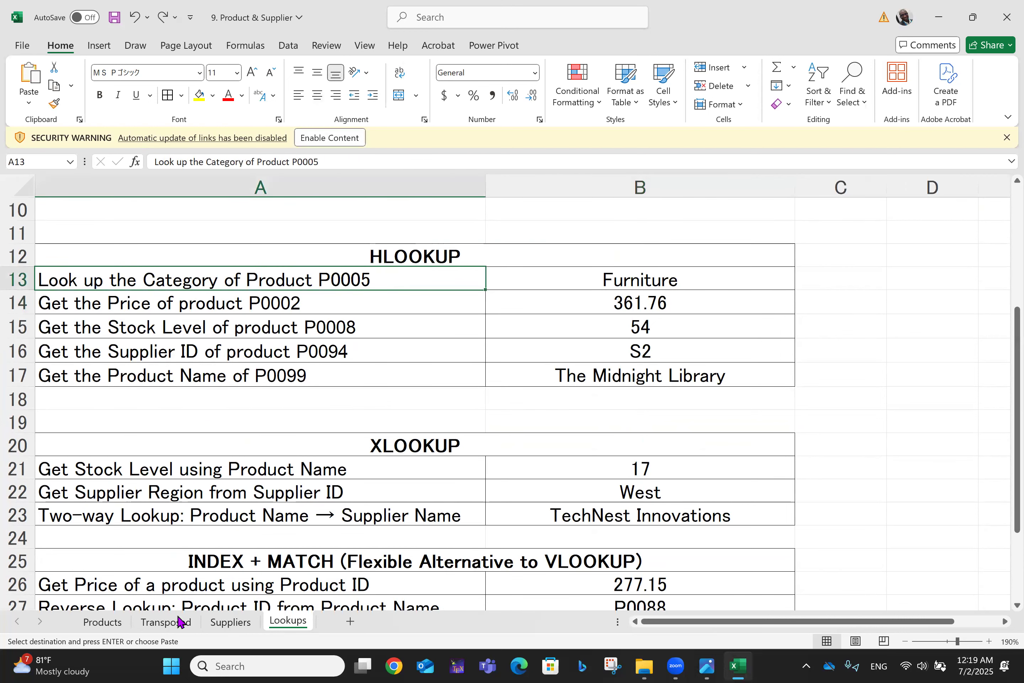
- Autofit the P0005 column on the Transposed sheet, and inspect the category HLOOKUP formula in B13 of the Lookups sheet
left_click(160, 623)
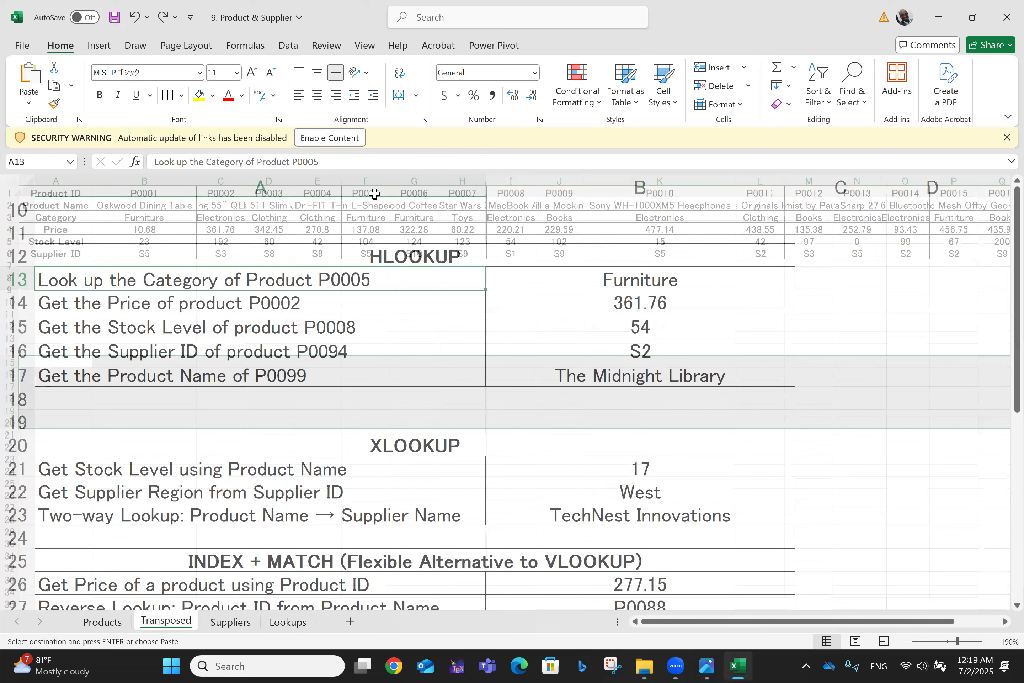
double_click(391, 177)
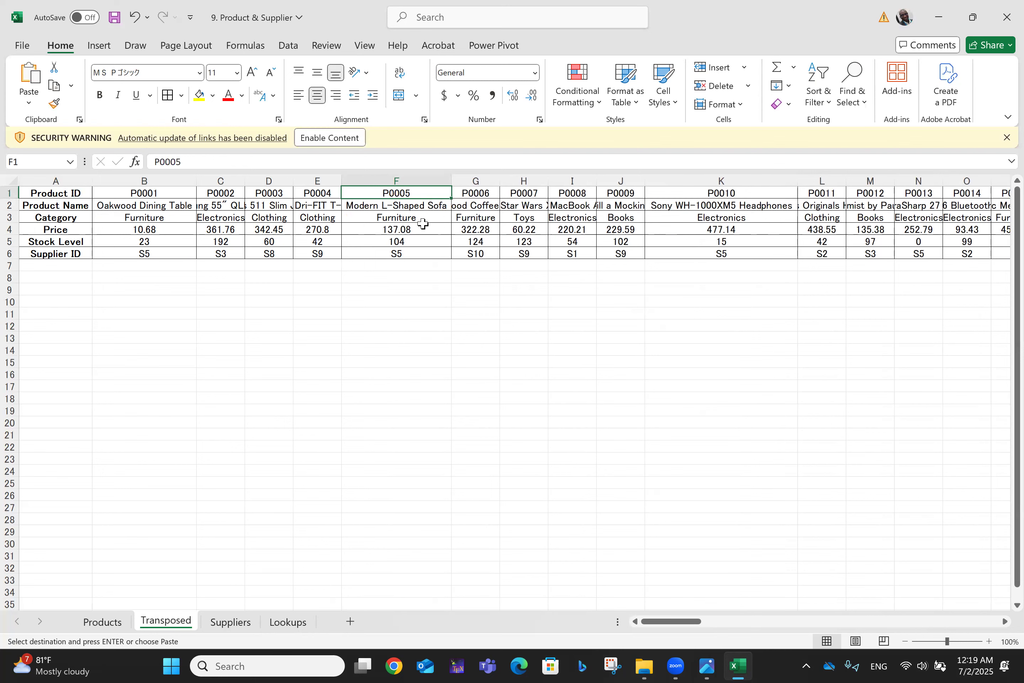
left_click(284, 622)
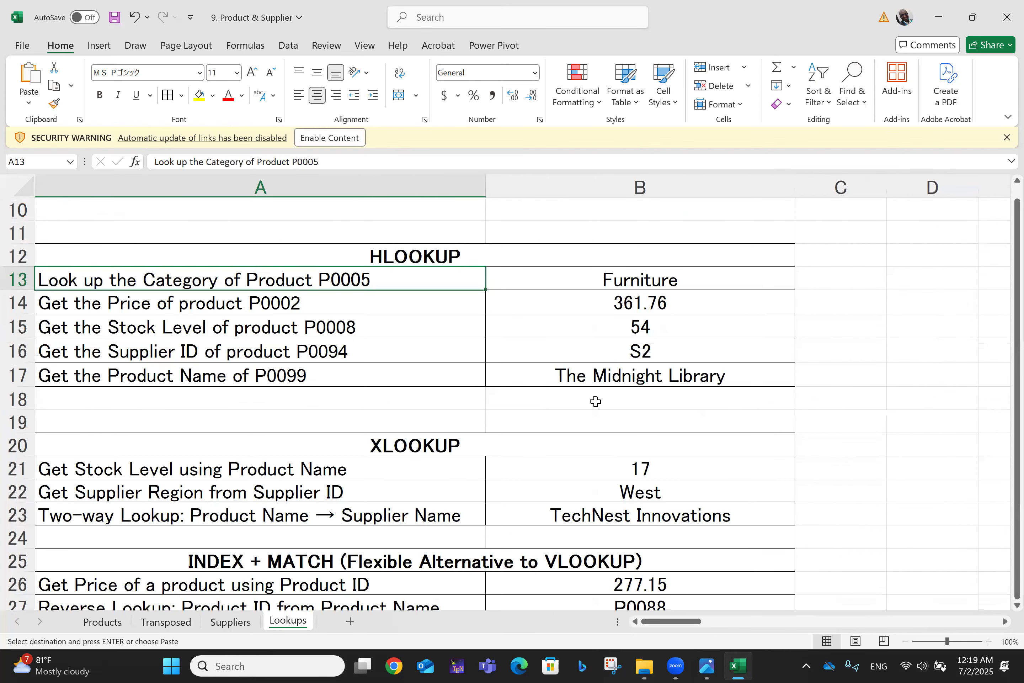
left_click(608, 282)
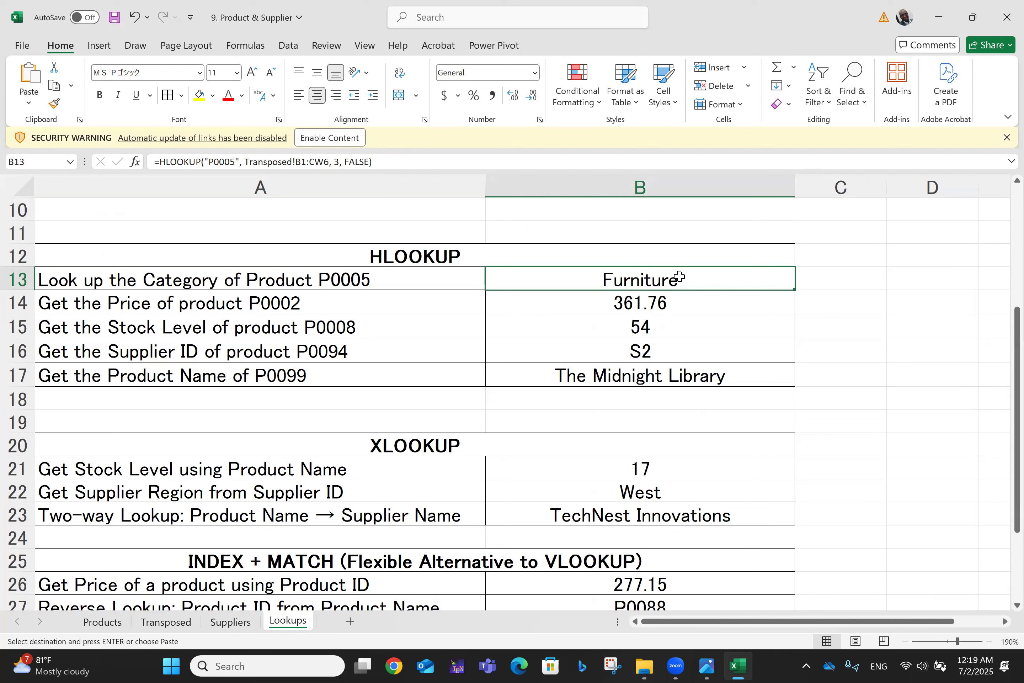
- Inspect the price HLOOKUP formula in B14 and compare its result with the P0002 price on the Transposed sheet
left_click(143, 307)
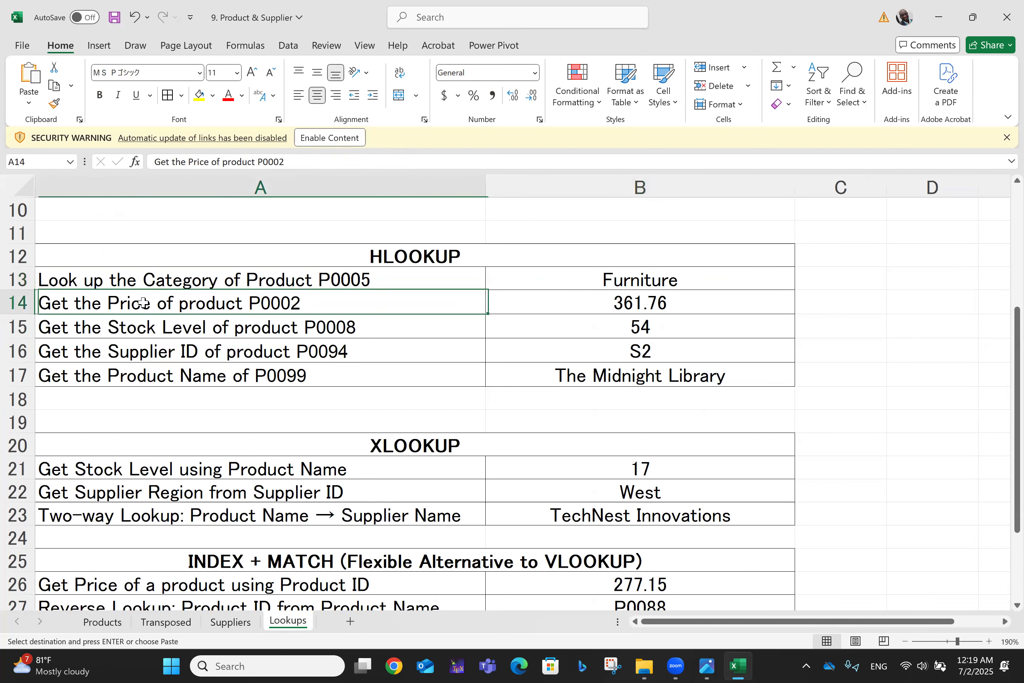
left_click(637, 304)
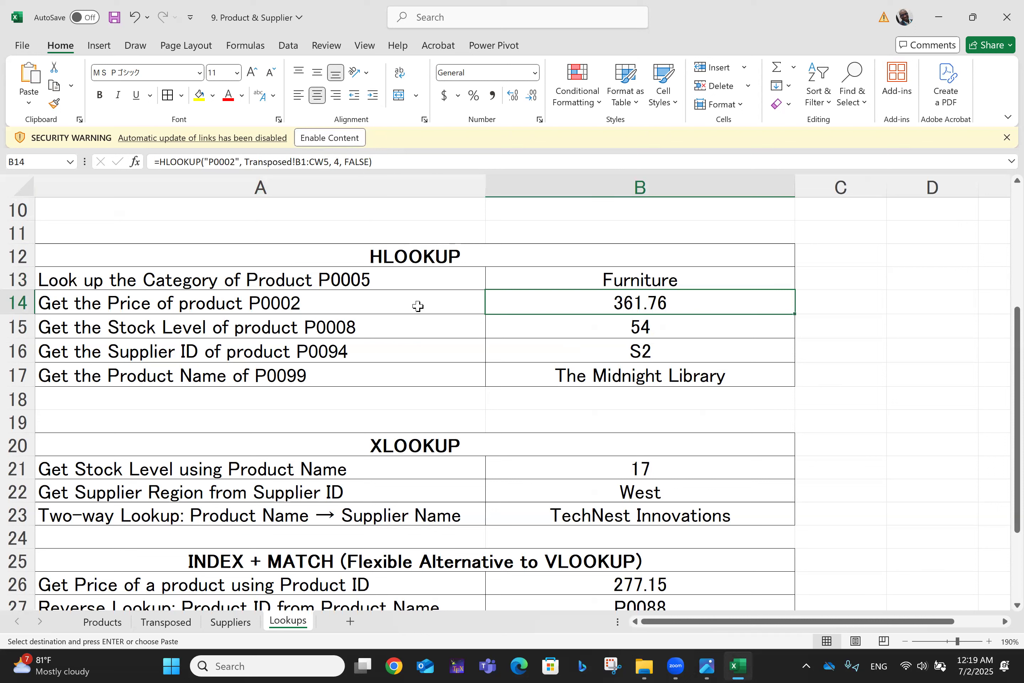
left_click(166, 621)
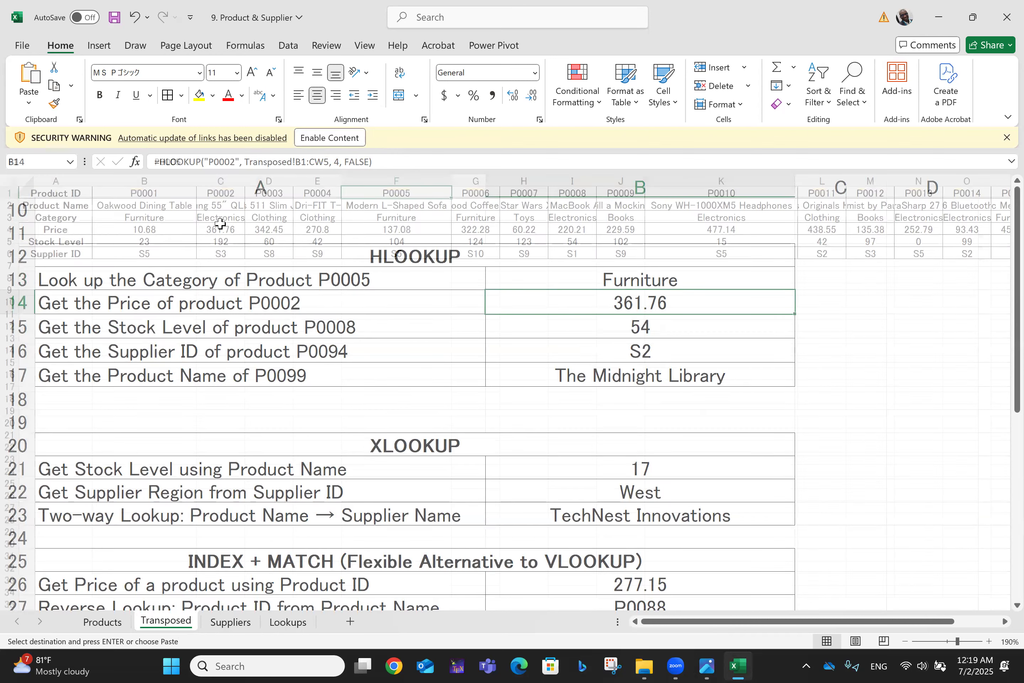
left_click(221, 229)
left_click(287, 621)
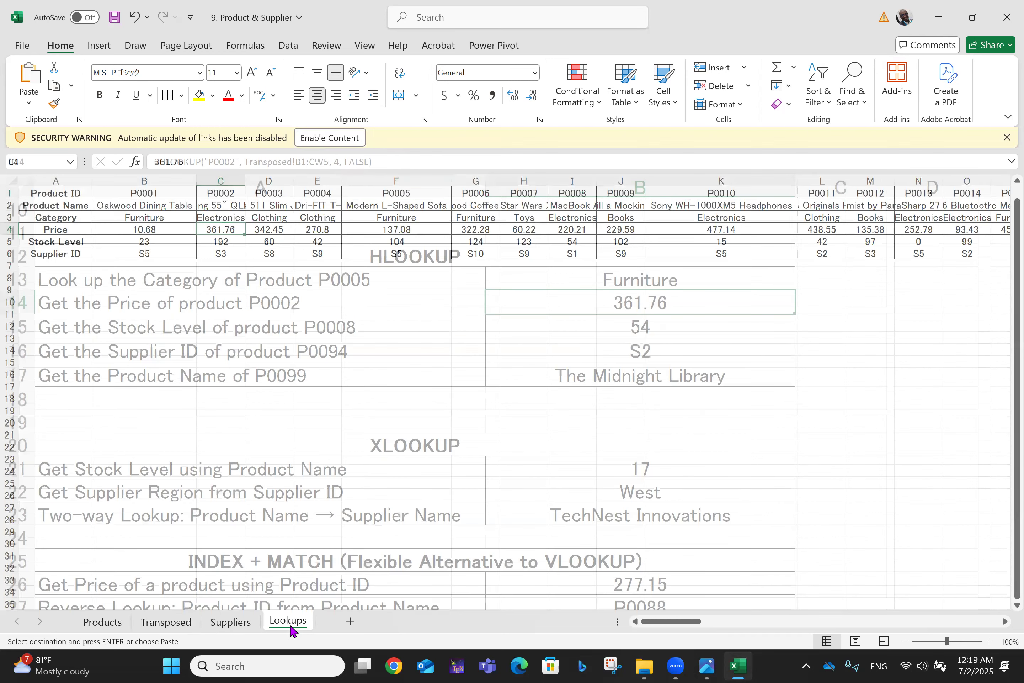
- Inspect the stock level formula for P0008 in B15 and the supplier ID formula for P0094 in B16
left_click(268, 327)
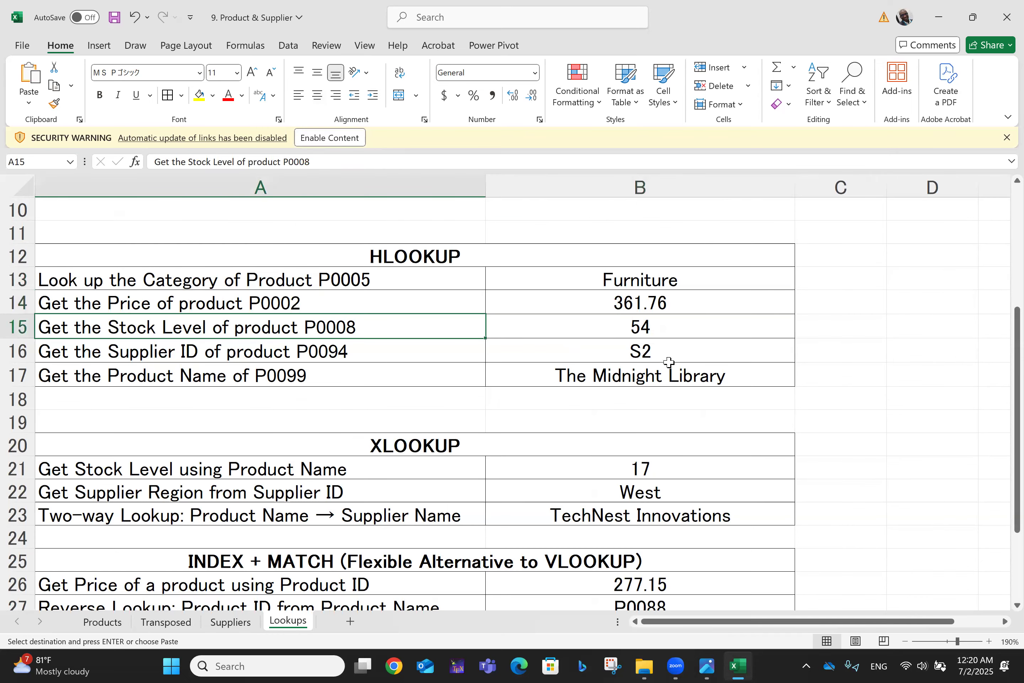
left_click(655, 335)
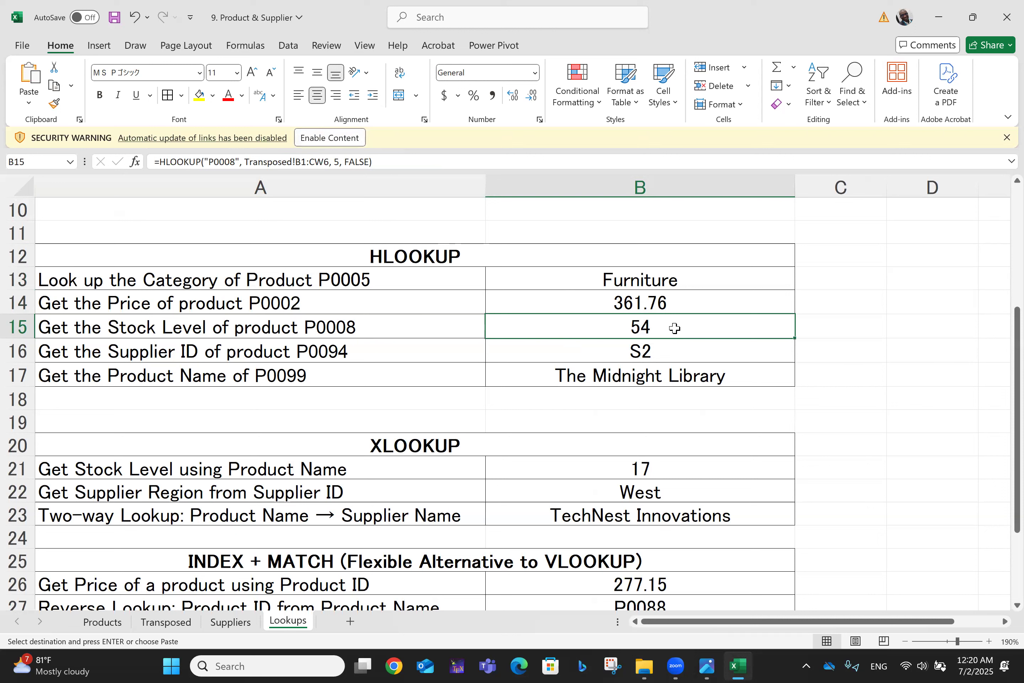
left_click(87, 351)
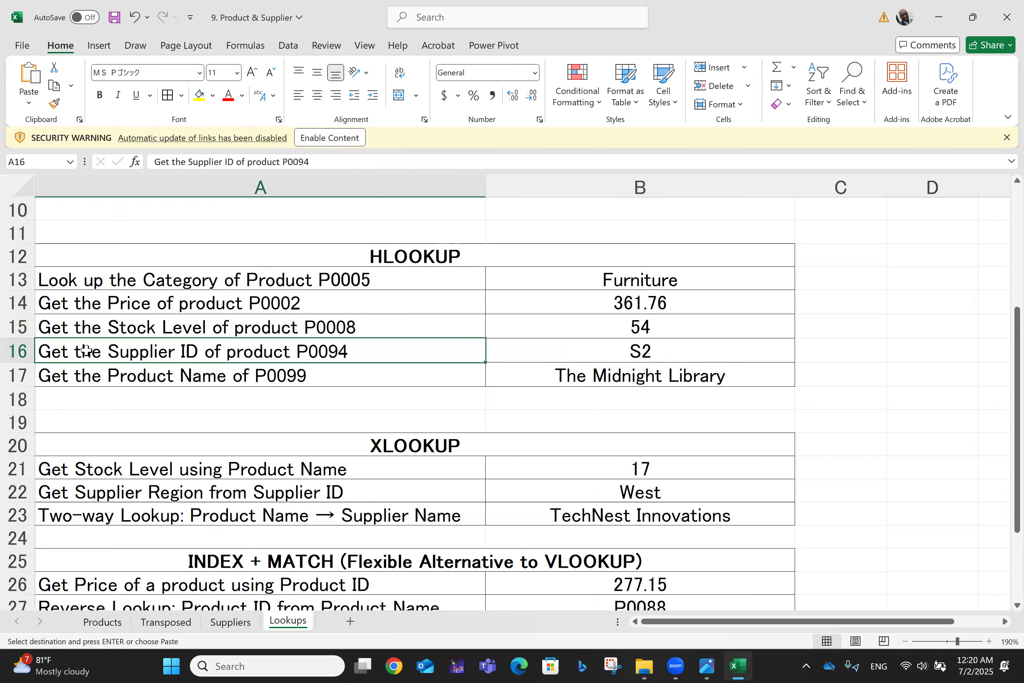
left_click(626, 357)
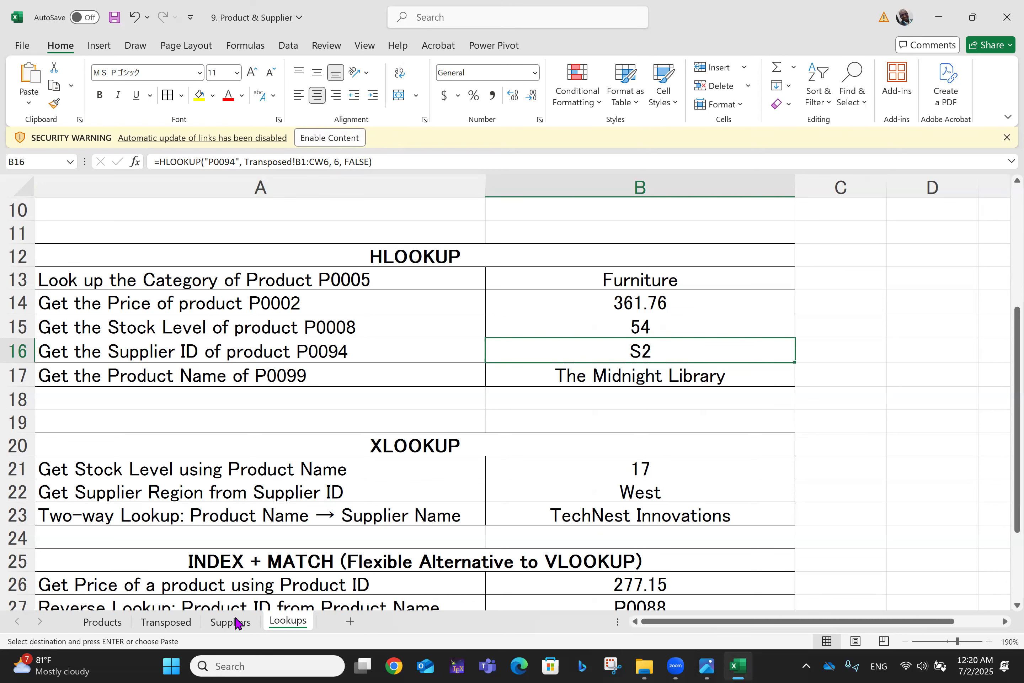
- Find product P0094 on the Transposed sheet and compare its supplier ID with the B16 result on the Lookups sheet
left_click(168, 622)
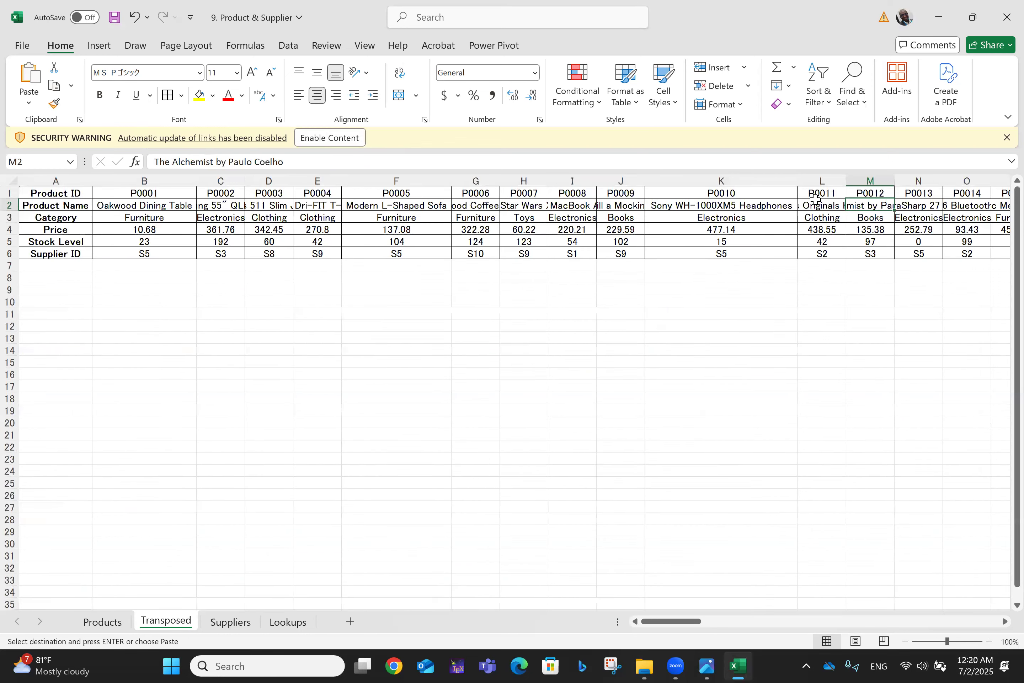
key("Right")
key("Right")
key("Right")
key("Right")
key("Right")
key("Right")
key("Right")
key("Right")
key("Right")
key("Right")
key("Right")
key("Right")
key("Right")
key("Right")
key("Right")
key("Right")
key("Right")
key("Right")
key("Right")
key("Right")
key("Right")
key("Right")
key("Right")
key("Right")
key("Right")
key("Right")
key("Right")
key("Right")
key("Right")
key("Right")
key("Right")
key("Right")
key("Right")
key("Right")
key("Right")
key("Right")
key("Right")
key("Right")
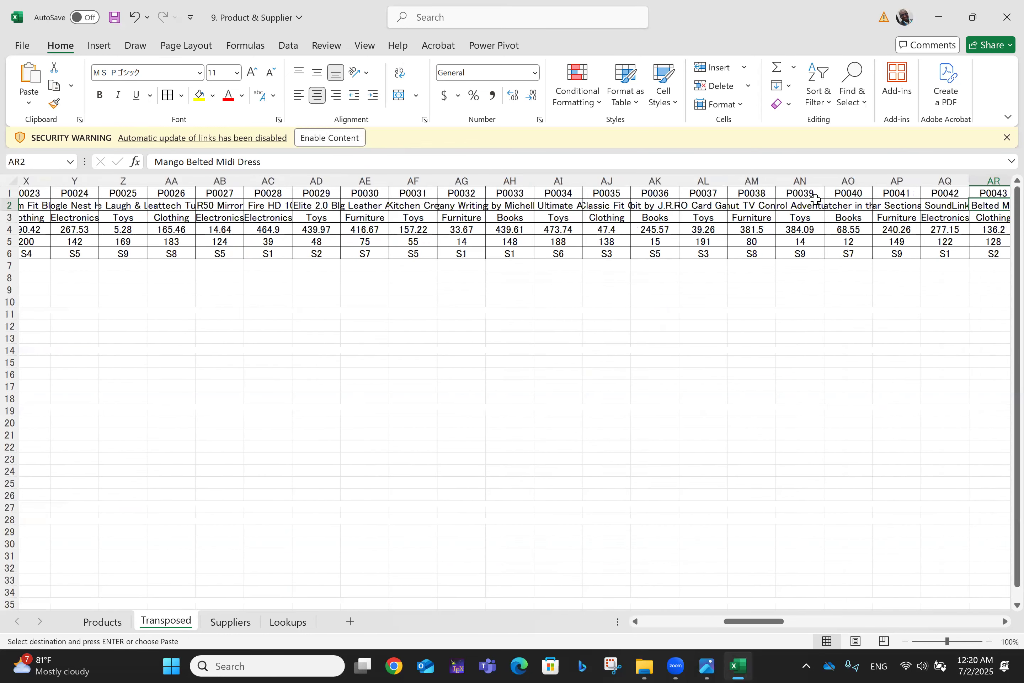
key("Right")
key("Right")
key("Right")
key("Right")
key("Right")
key("Right")
key("Right")
key("Right")
key("Right")
key("Right")
key("Right")
key("Right")
key("Right")
key("Right")
key("Right")
key("Right")
key("Right")
key("Right")
key("Right")
key("Right")
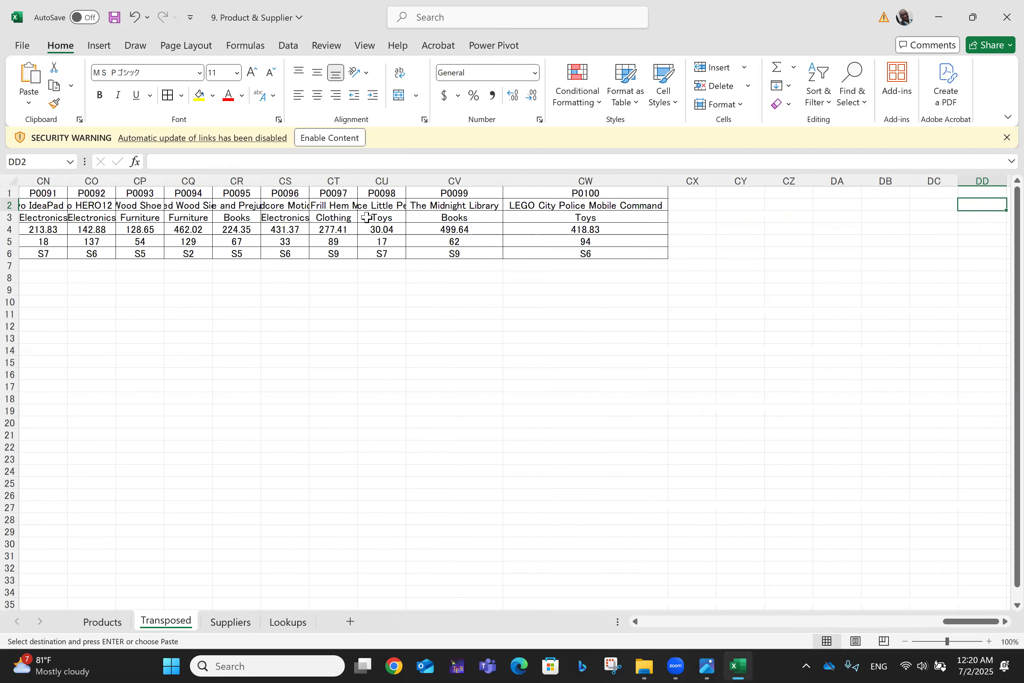
left_click(192, 205)
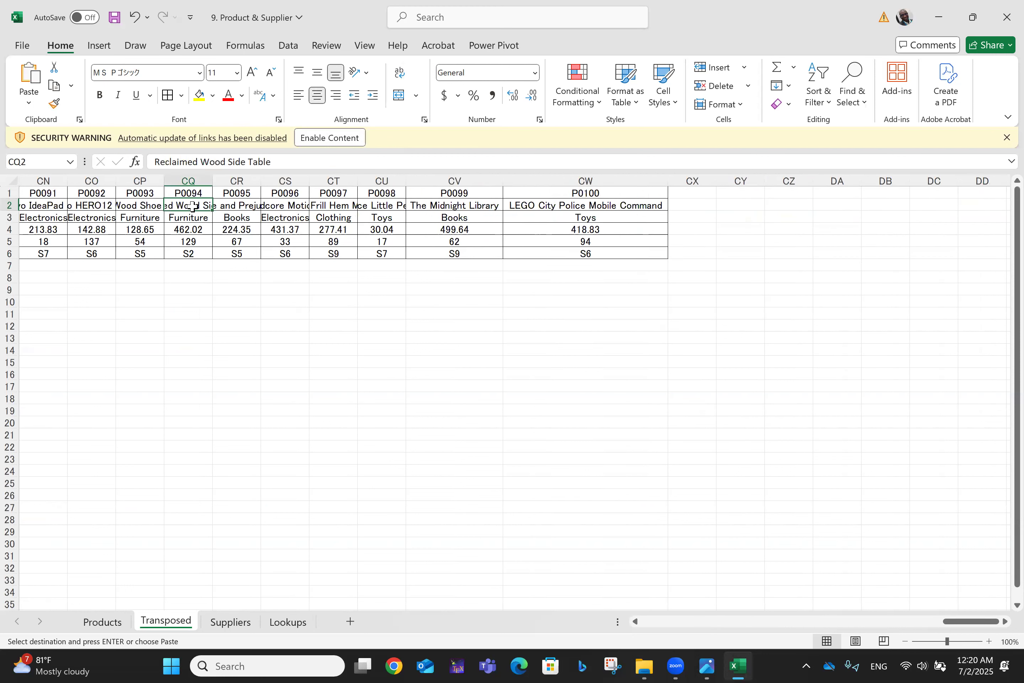
left_click(278, 624)
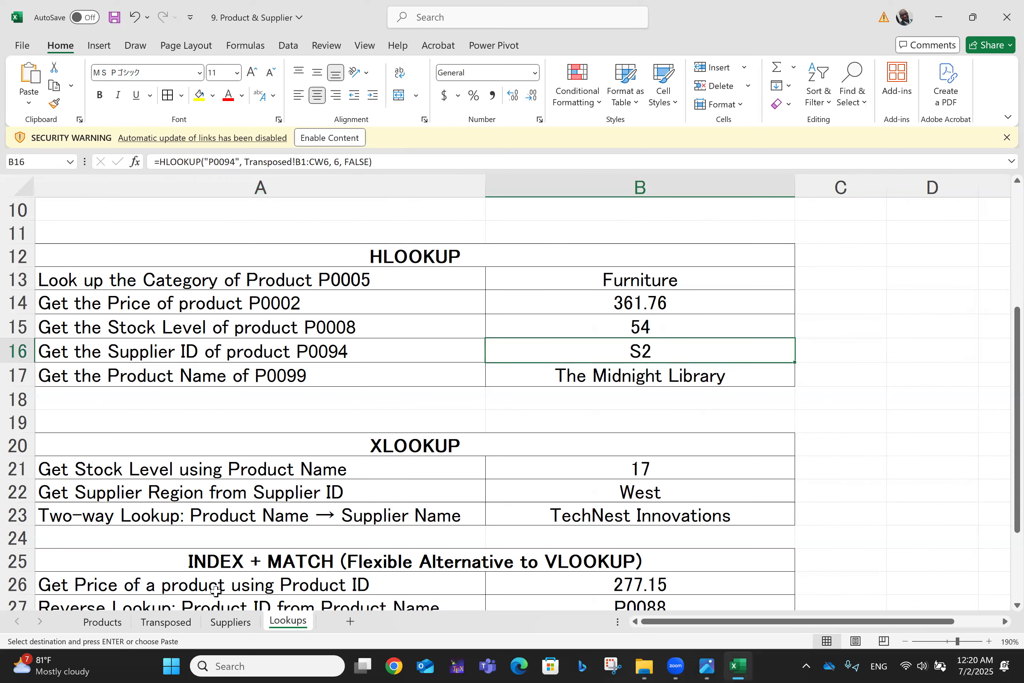
- Compare the table layouts on the Products and Transposed sheets, and return to the HLOOKUP examples on the Lookups sheet
left_click(118, 622)
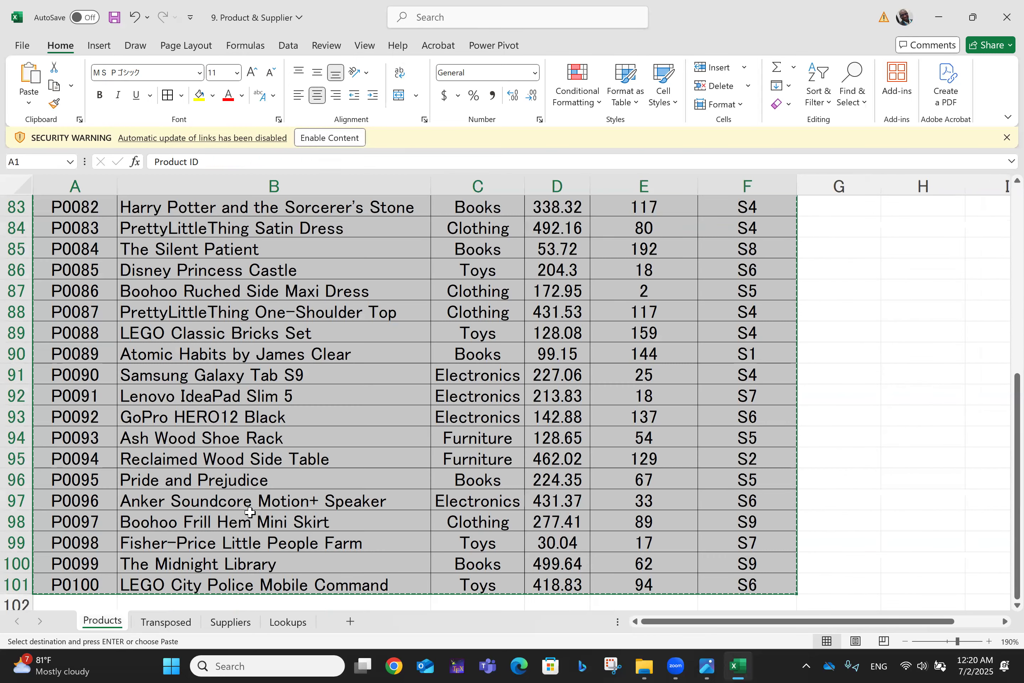
left_click(163, 622)
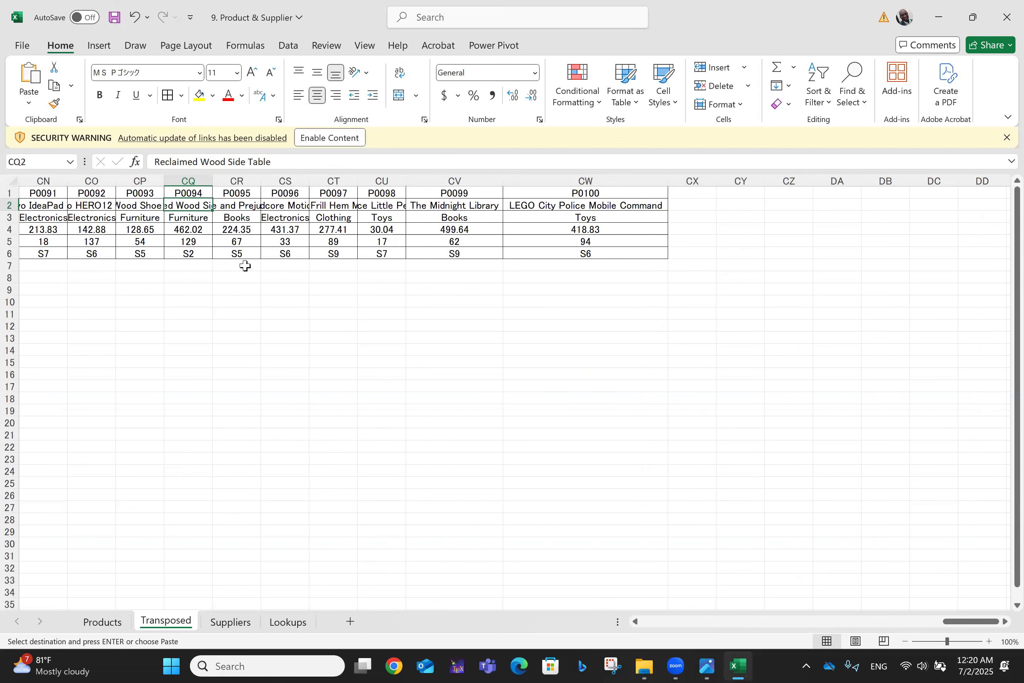
left_click(289, 621)
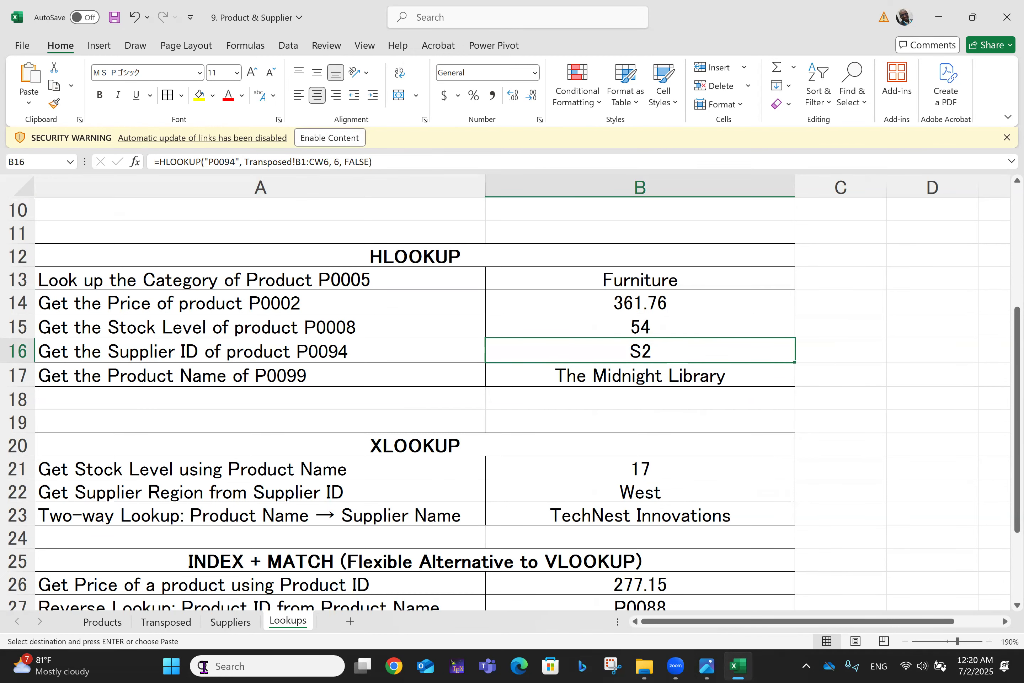
left_click(179, 628)
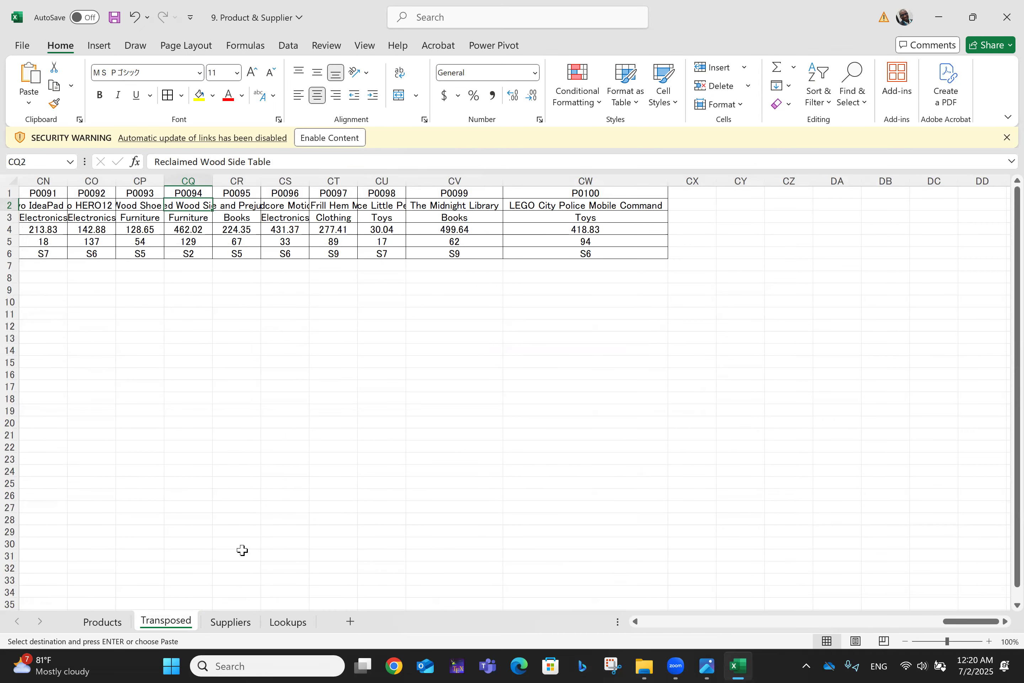
left_click(296, 624)
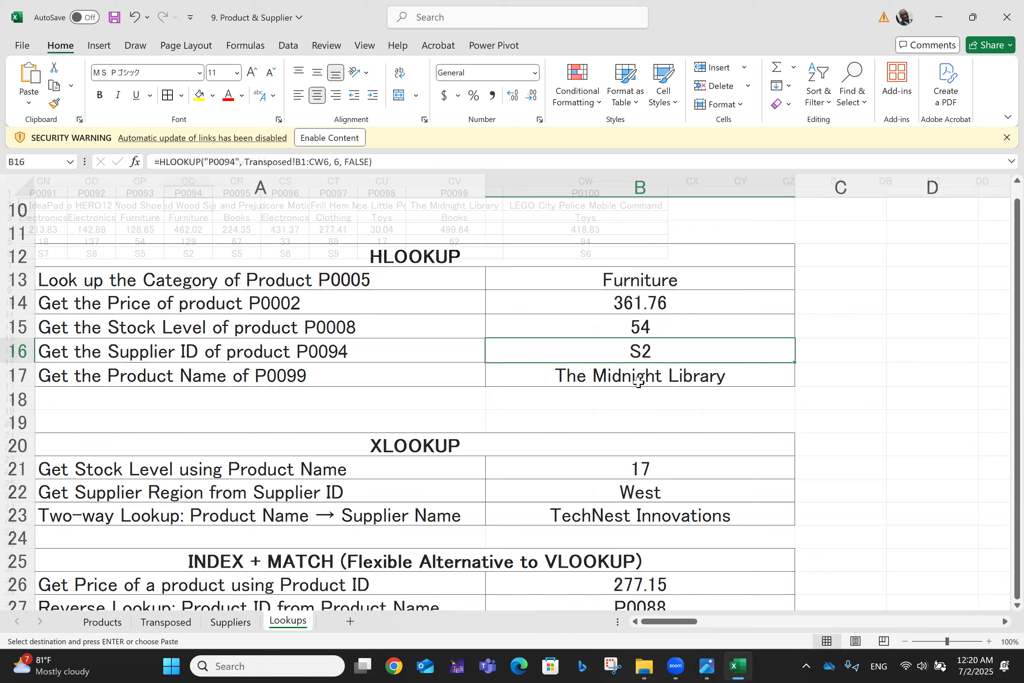
scroll(323, 201, "left", 2)
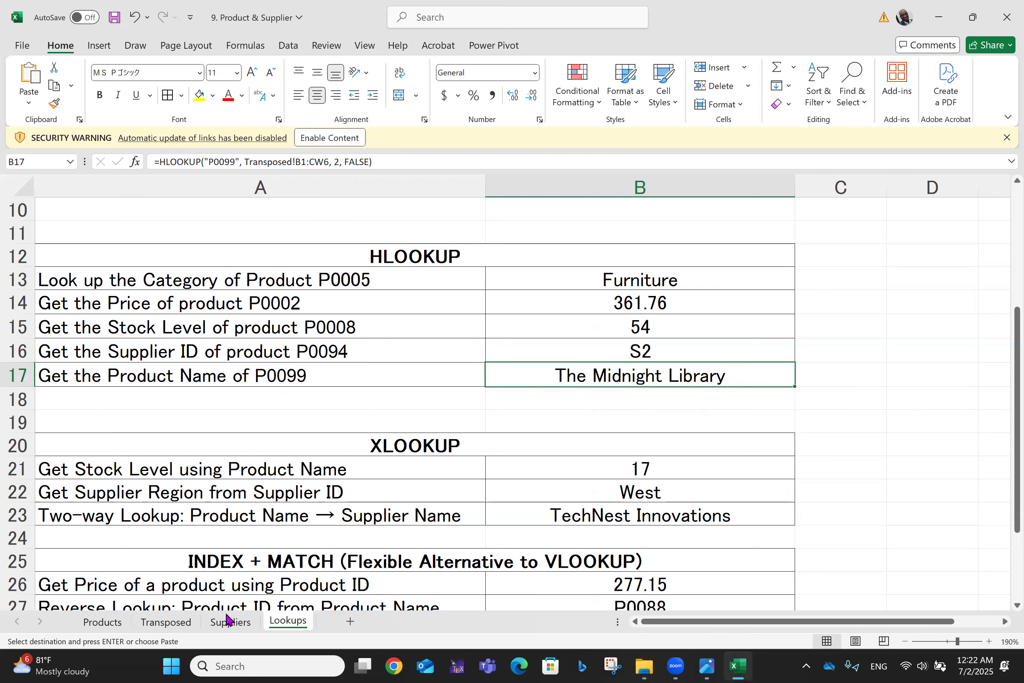
- Start an XLOOKUP formula in cell G1 of the Products sheet to examine the function's arguments
left_click(102, 622)
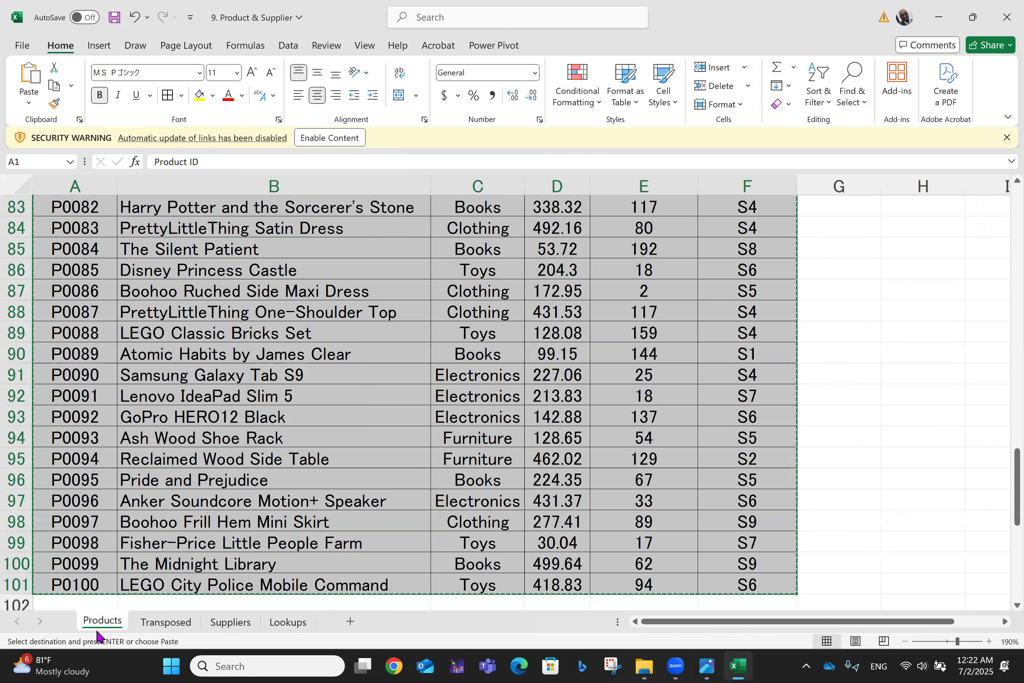
left_click(818, 269)
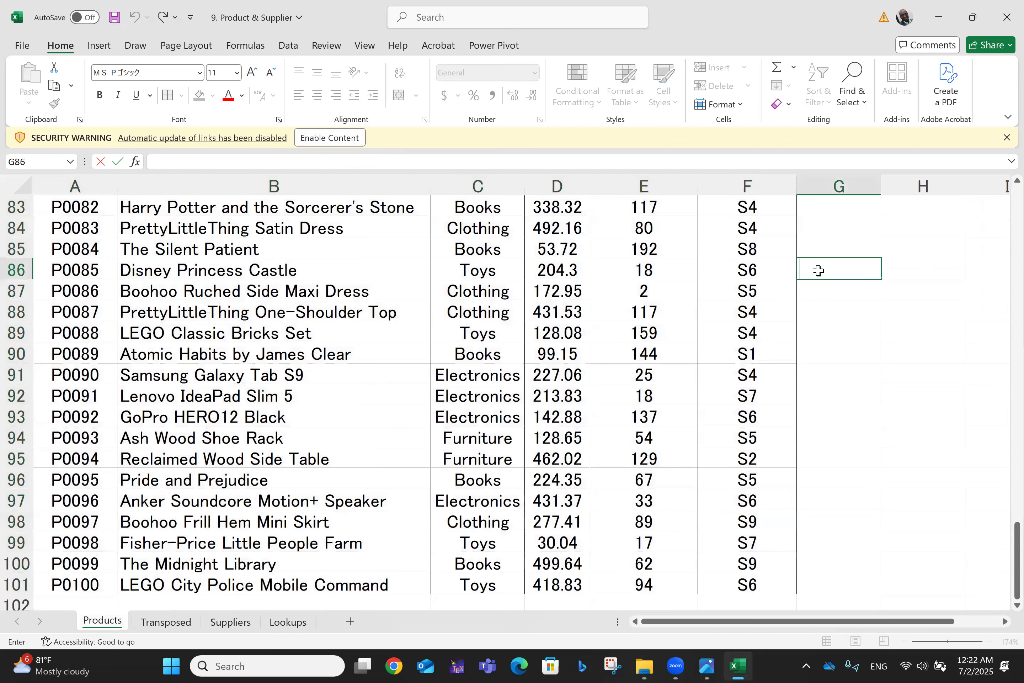
key("Up")
key("Up")
key("Up")
key("Up")
key("Up")
key("Up")
key("Up")
key("Up")
key("Up")
key("Up")
key("Up")
key("Up")
key("Up")
key("Up")
key("Up")
key("Up")
key("Up")
key("Up")
key("Up")
key("Up")
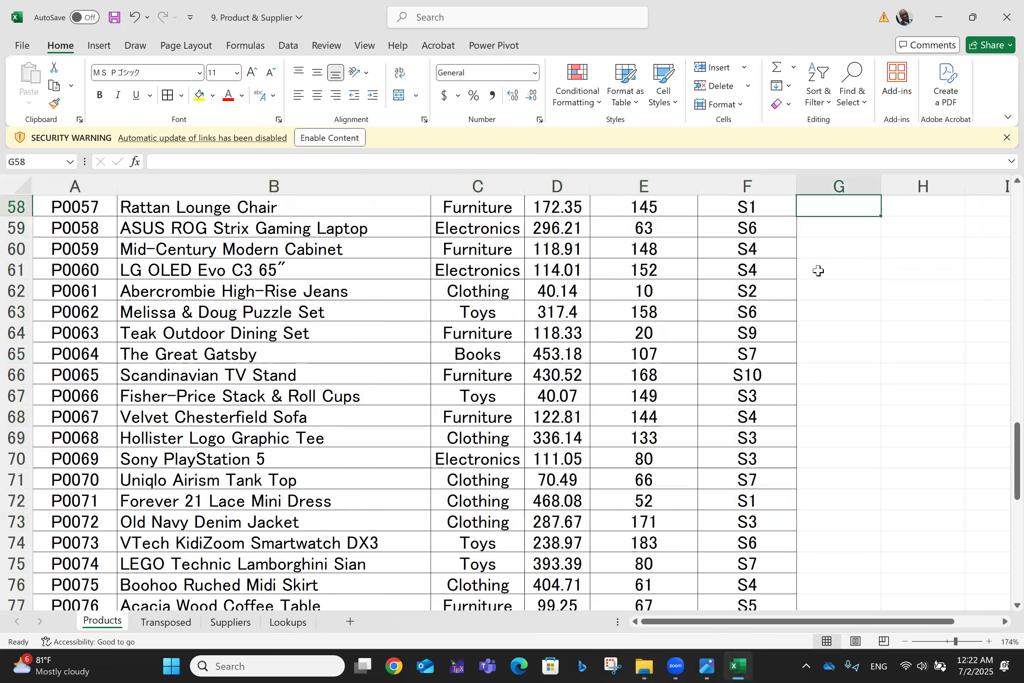
key("Up")
key("Up")
key("Up")
key("Up")
key("Up")
key("Up")
key("Up")
key("Up")
key("Up")
key("Up")
key("Up")
key("Up")
key("Up")
key("Up")
key("Up")
key("Up")
key("Up")
key("Up")
key("Up")
key("Up")
key("Up")
key("Up")
key("Up")
key("Up")
key("Up")
key("Up")
key("Up")
key("Up")
key("Up")
key("Up")
type("=")
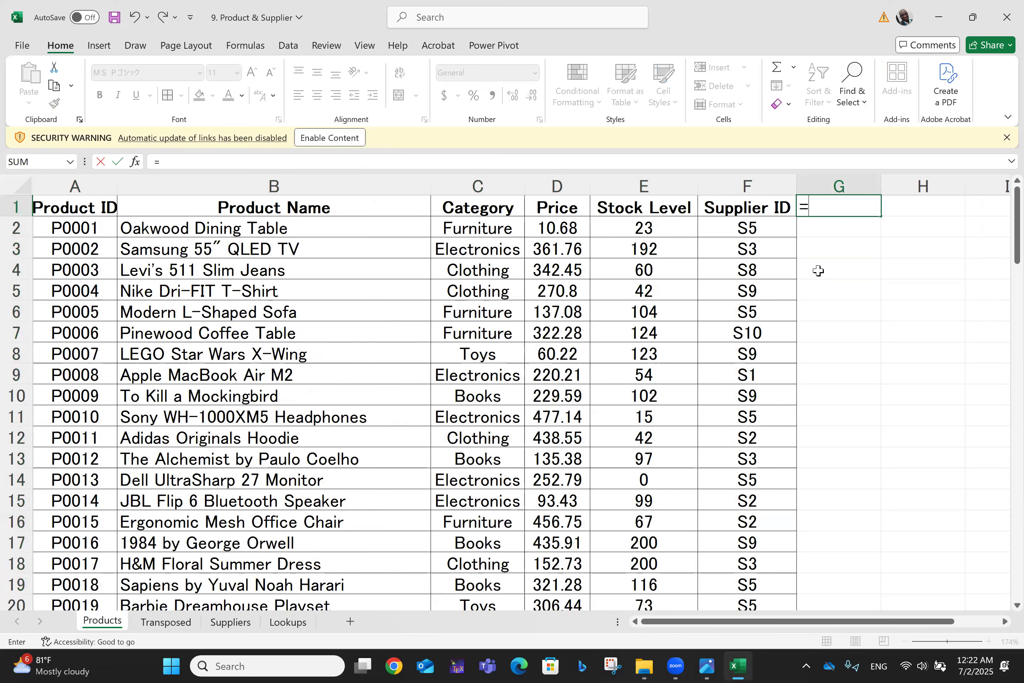
type("xl")
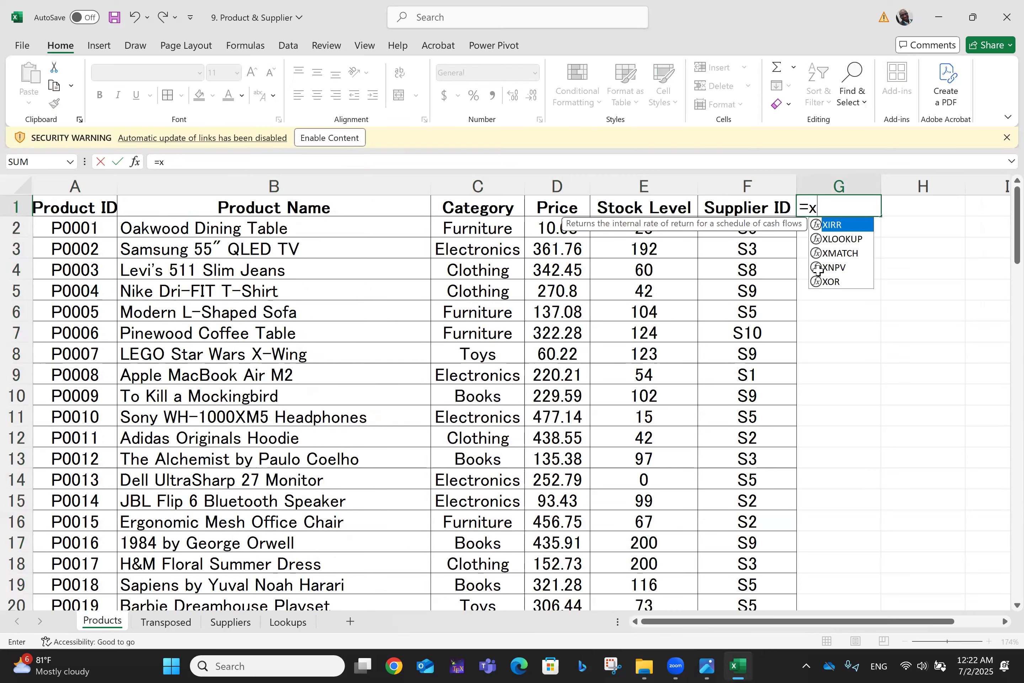
double_click(861, 225)
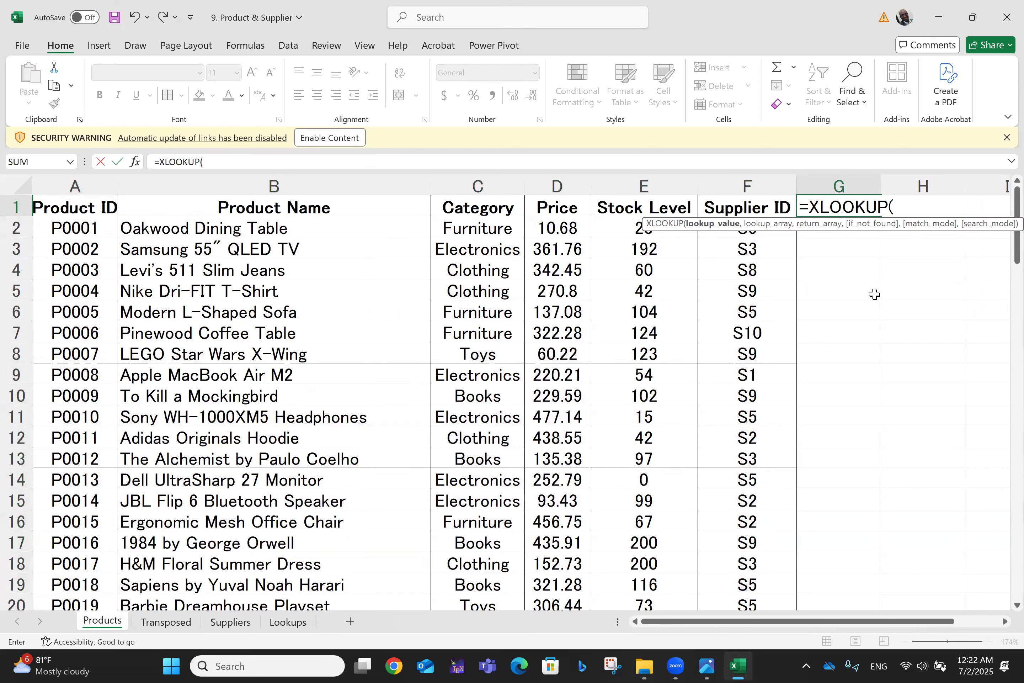
key("BackSpace")
key("BackSpace")
key("BackSpace")
key("BackSpace")
key("BackSpace")
key("BackSpace")
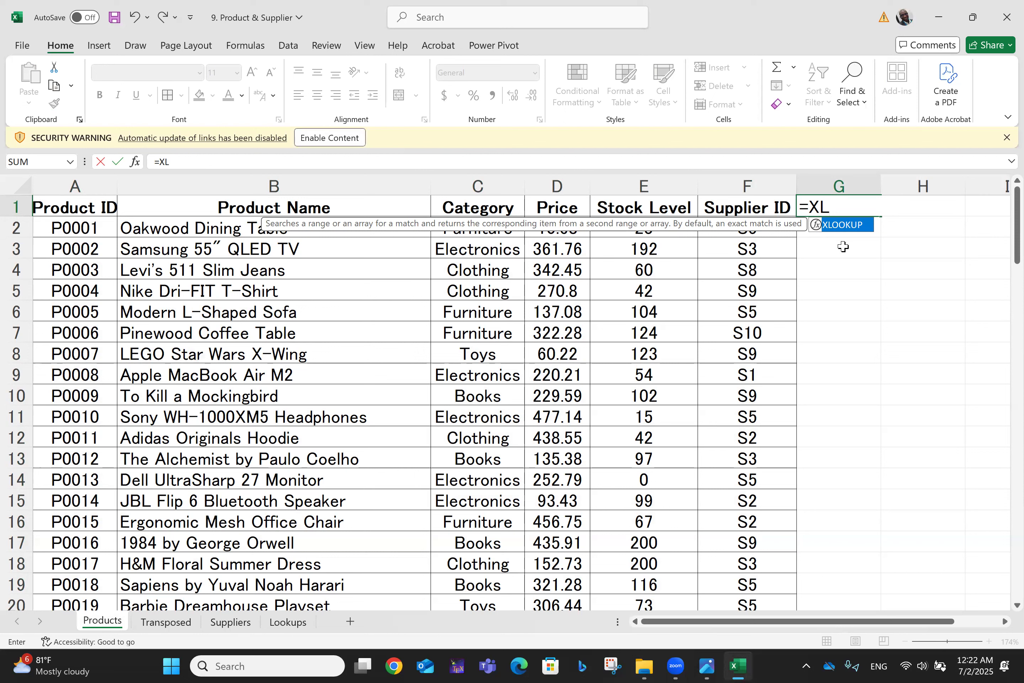
double_click(867, 236)
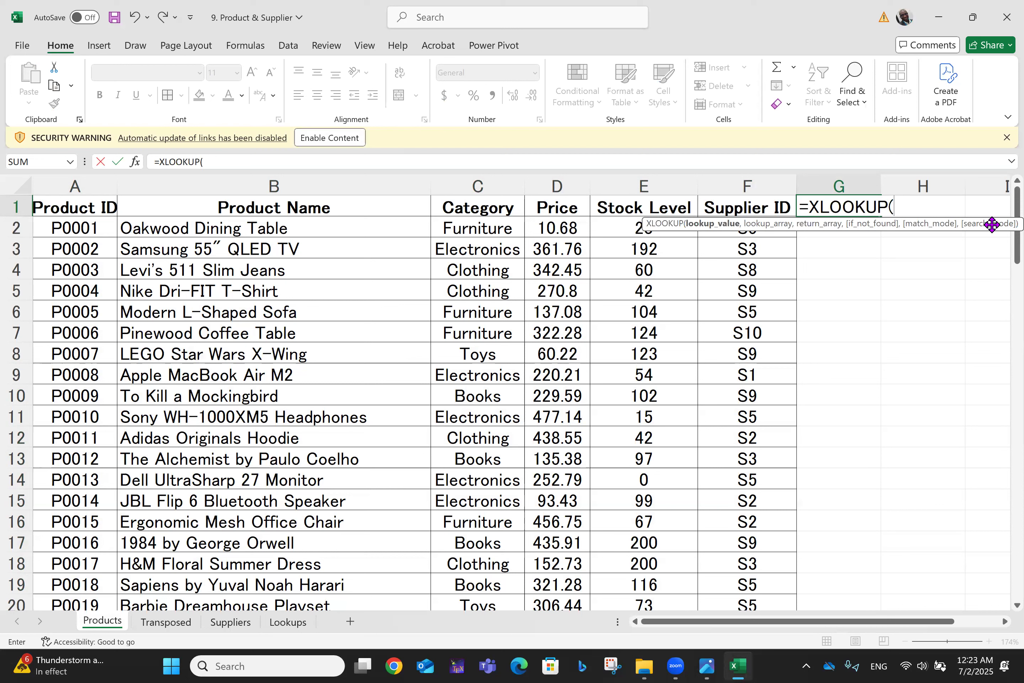
- Erase the unfinished XLOOKUP formula from G1 on the Products sheet and leave the cell empty
type("1")
key("BackSpace")
key("BackSpace")
key("BackSpace")
key("BackSpace")
key("BackSpace")
key("BackSpace")
key("BackSpace")
key("BackSpace")
key("BackSpace")
key("BackSpace")
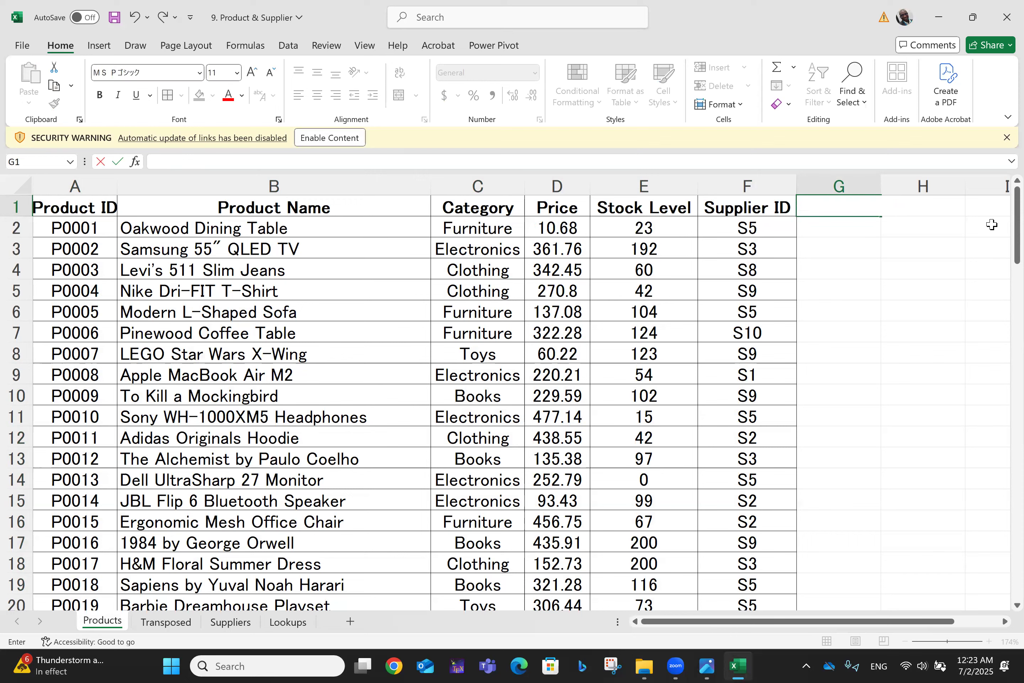
left_click(908, 260)
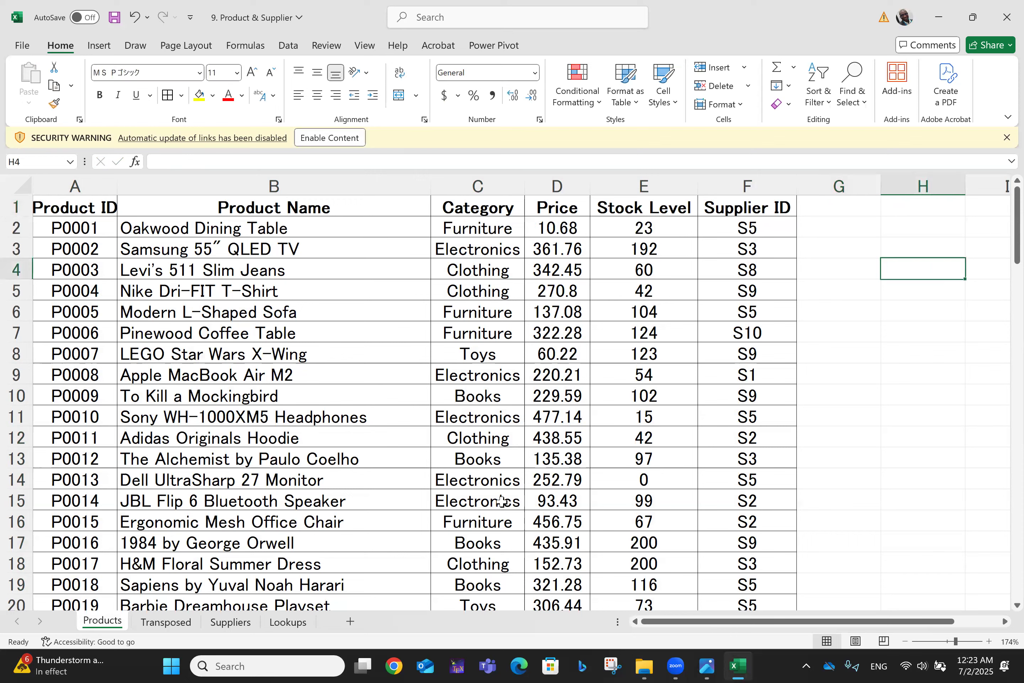
- Inspect the stock level XLOOKUP formula in B21 on the Lookups sheet against the Products columns, ending on the Products sheet
left_click(284, 622)
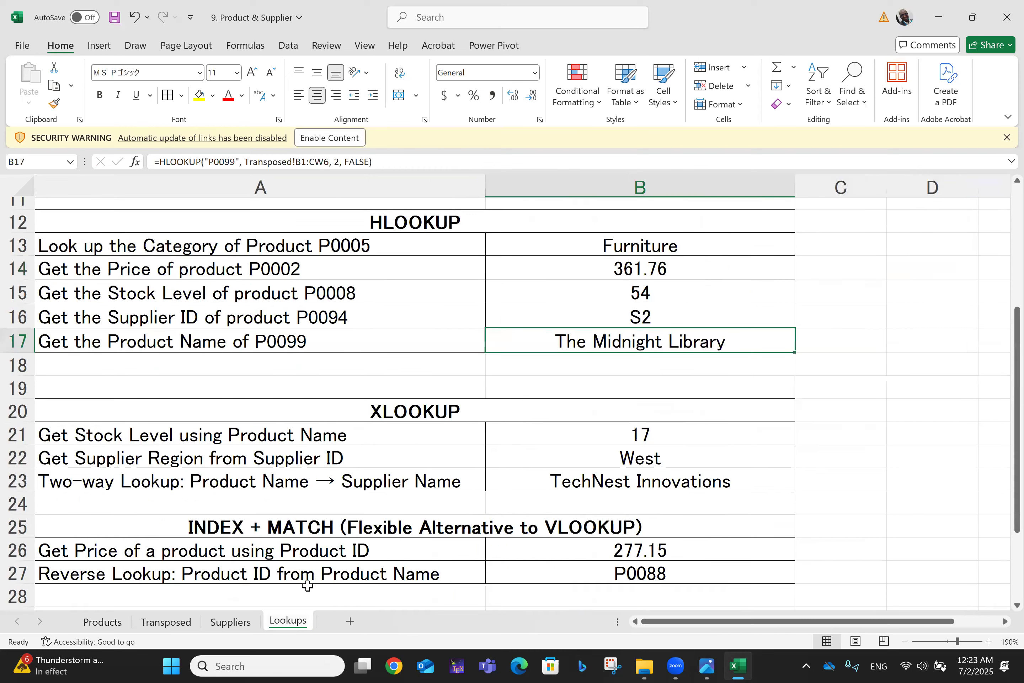
scroll(180, 355, "down", 1)
left_click(182, 353)
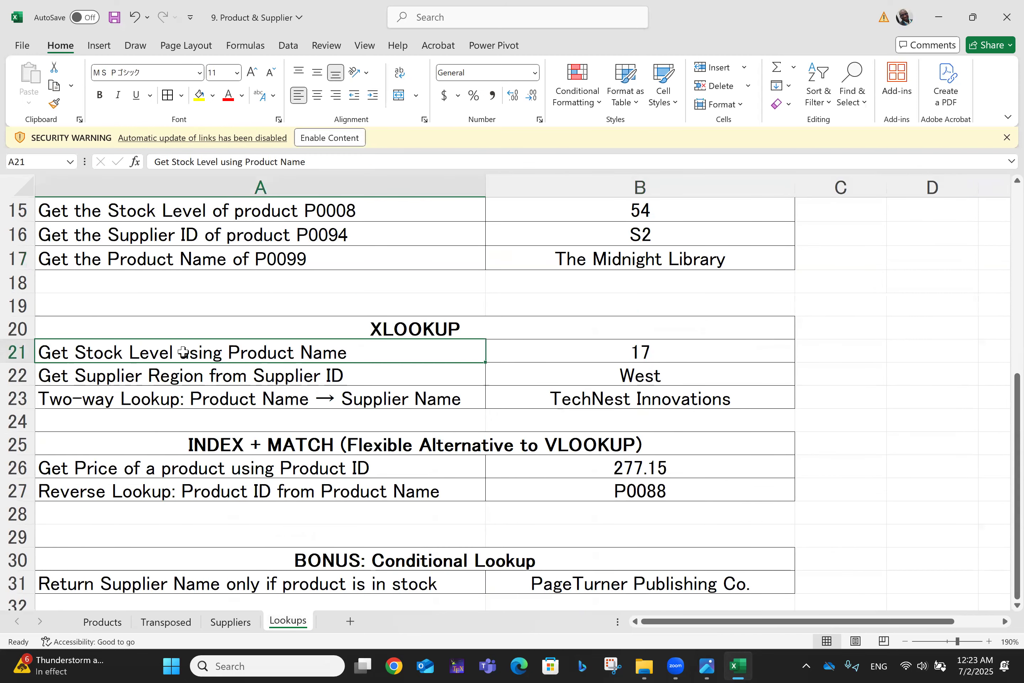
left_click(569, 351)
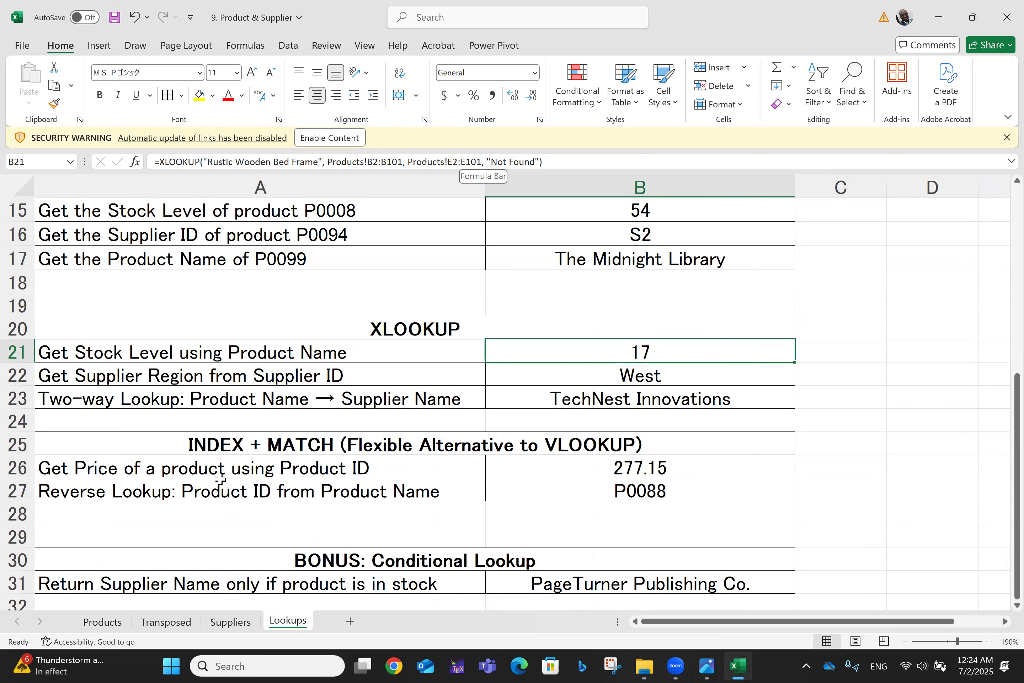
left_click(98, 624)
left_click(103, 622)
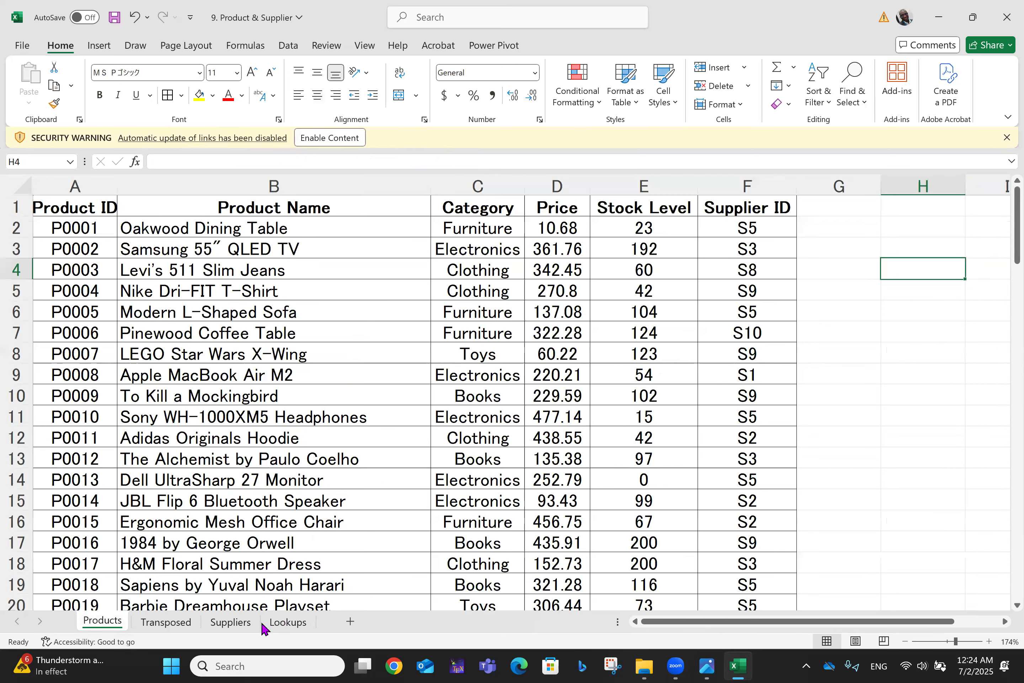
left_click(287, 622)
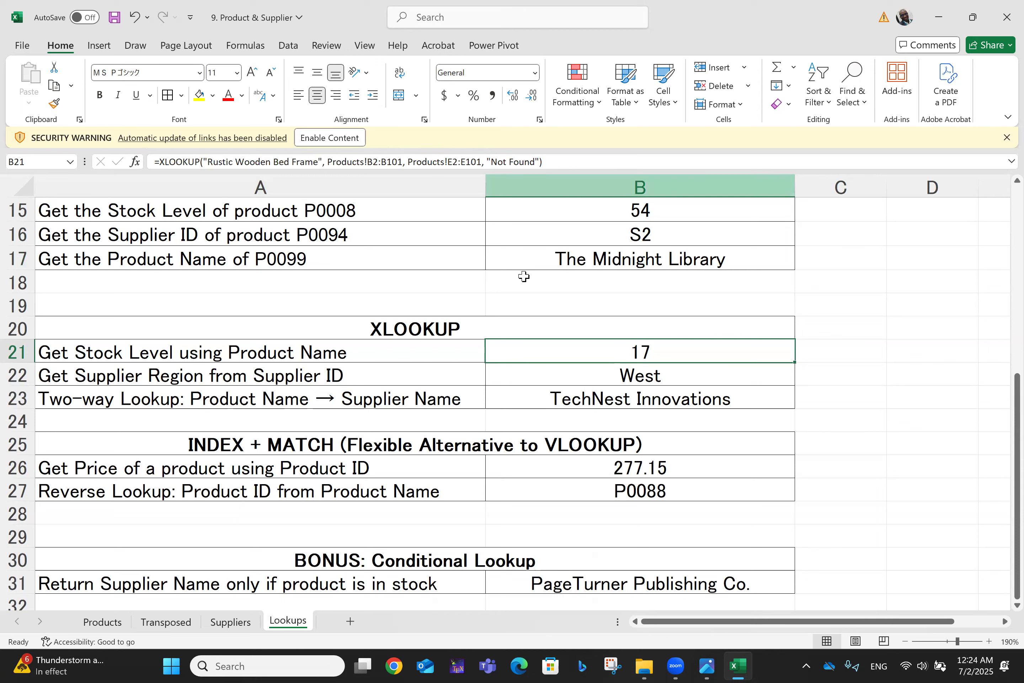
left_click(671, 367)
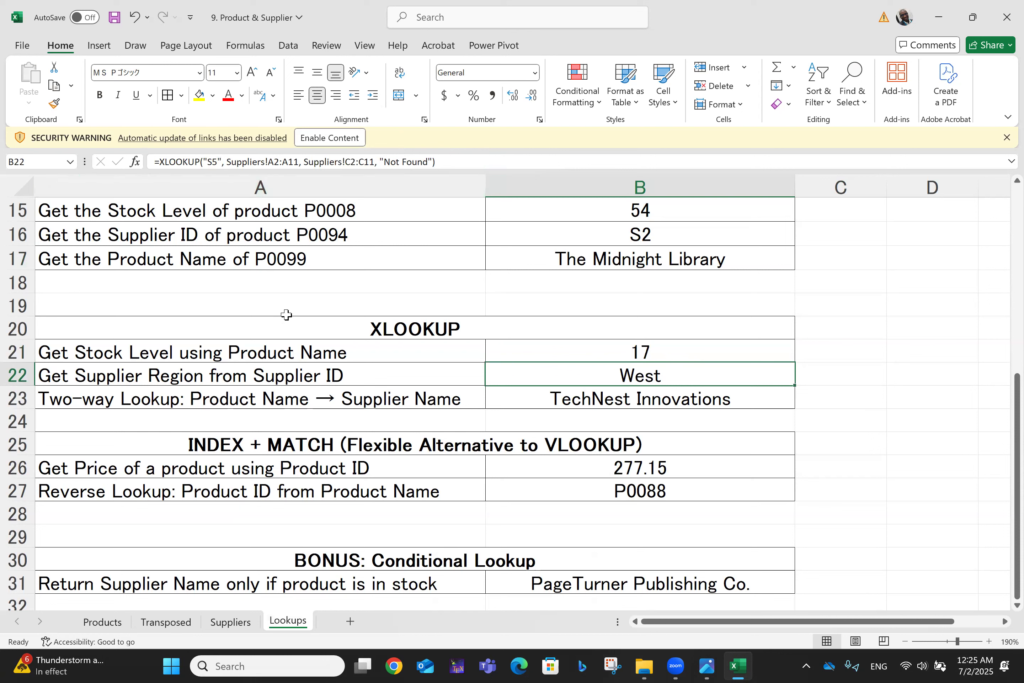
left_click(586, 355)
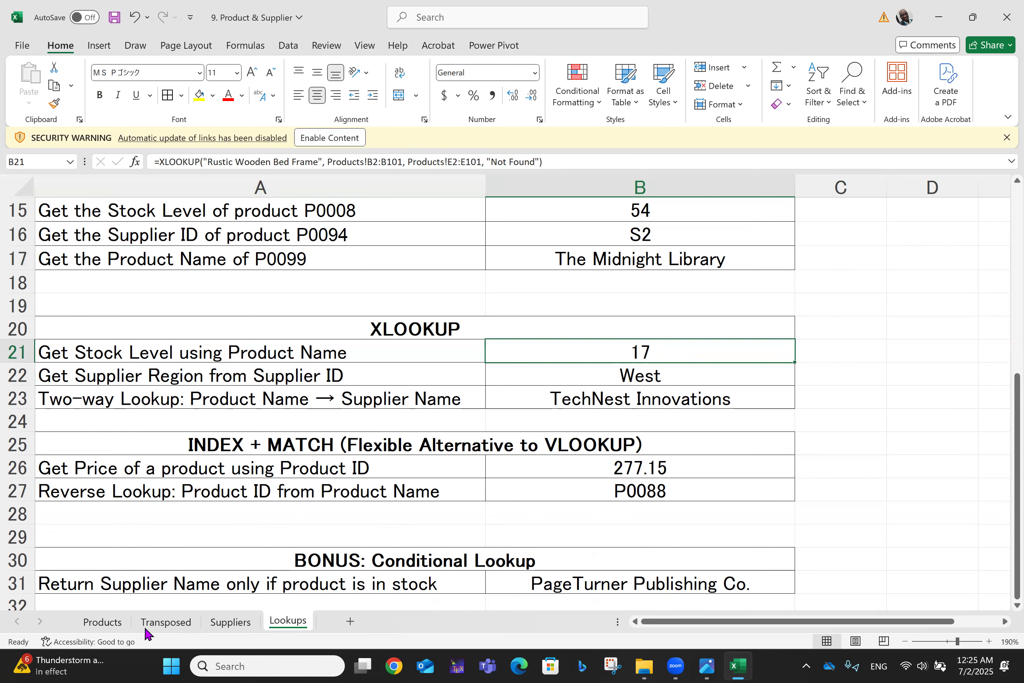
left_click(100, 624)
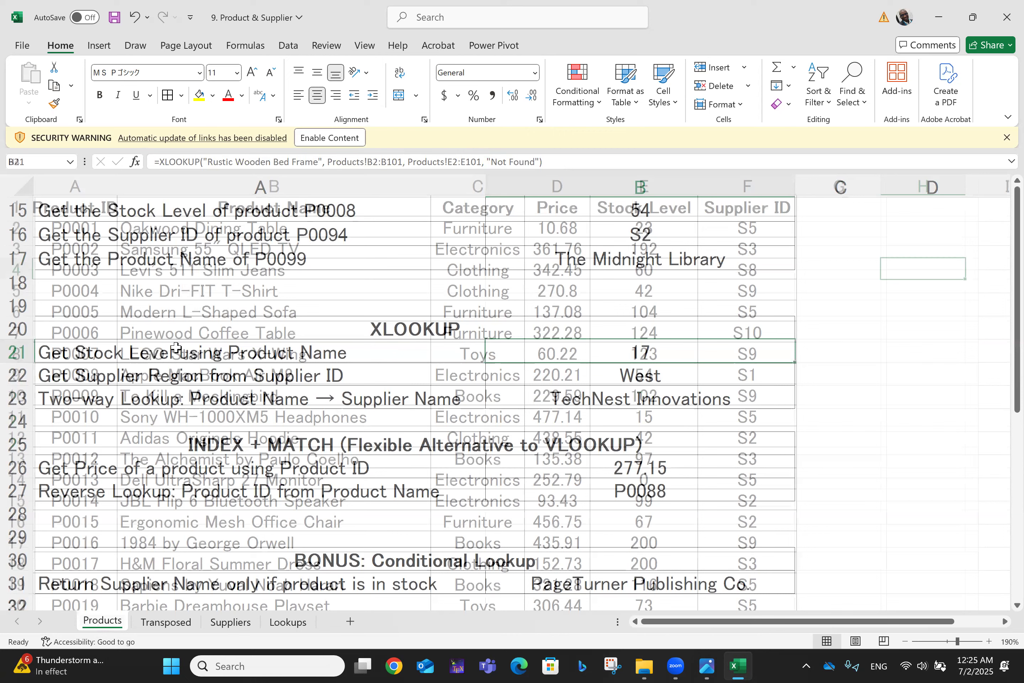
left_click(190, 351)
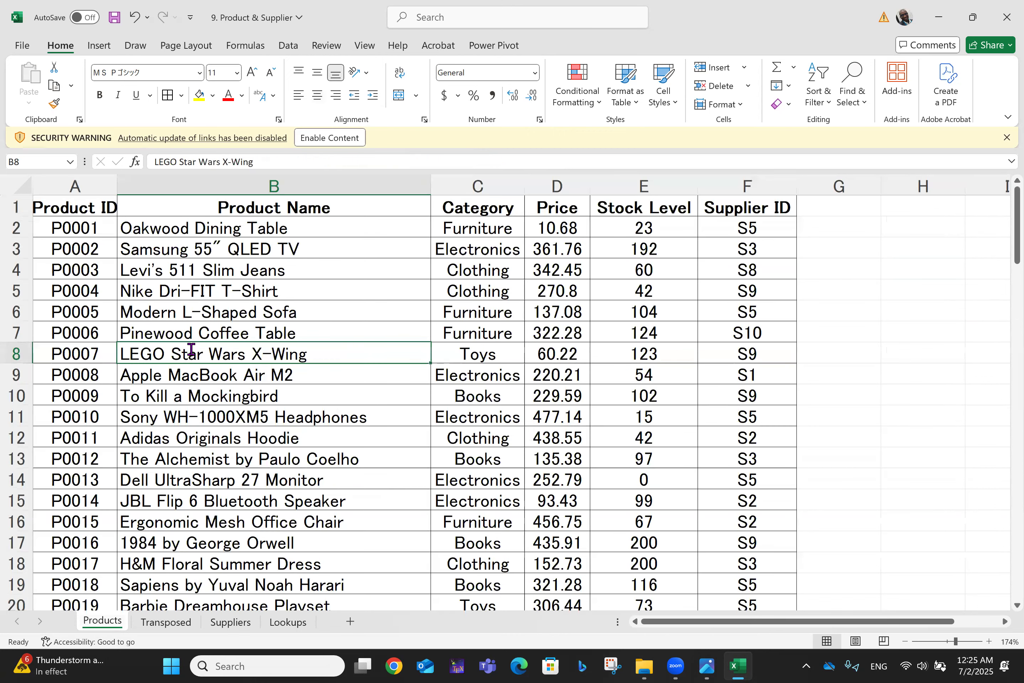
type("walnut TV Console")
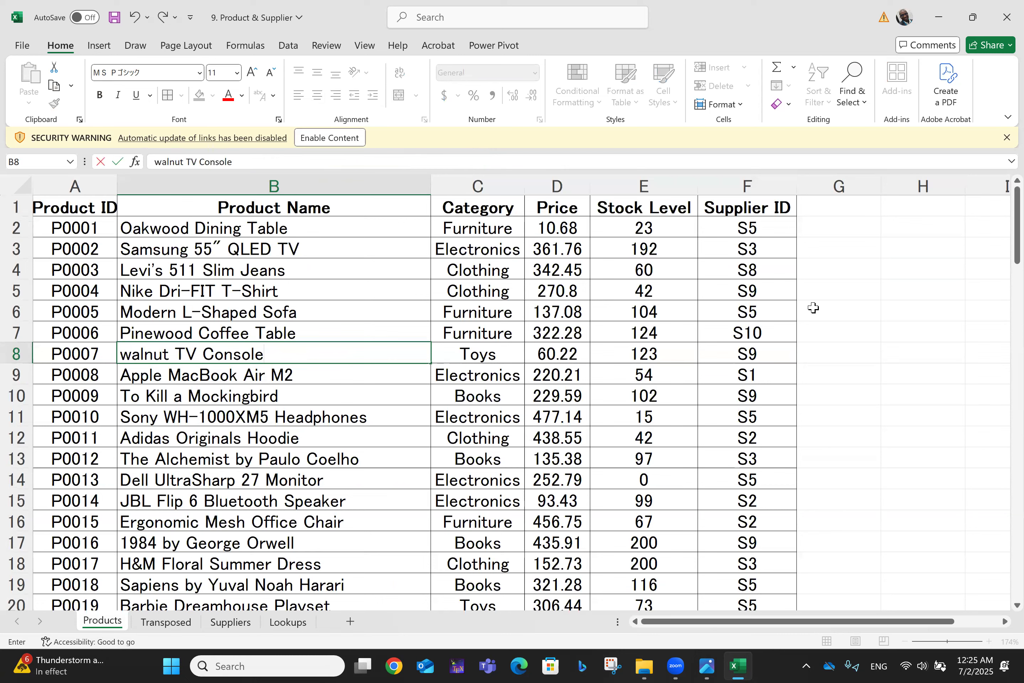
left_click(885, 334)
key("ctrl+z")
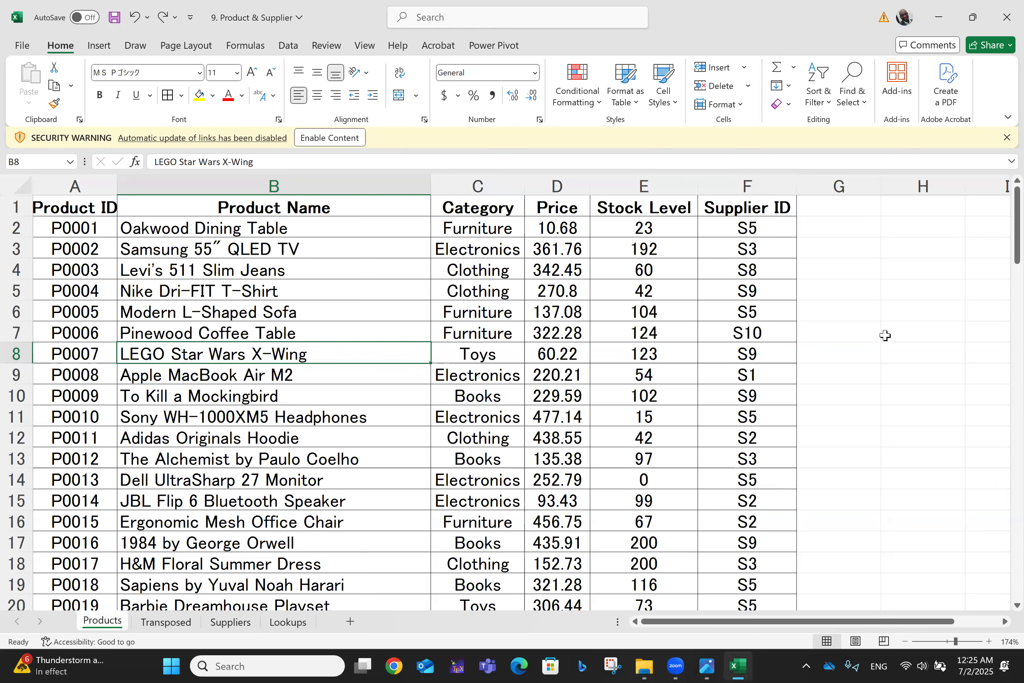
- Search the Products sheet for "Wood" until the Rustic Wooden Bed Frame is found
scroll(885, 335, "down", 2)
scroll(885, 334, "down", 4)
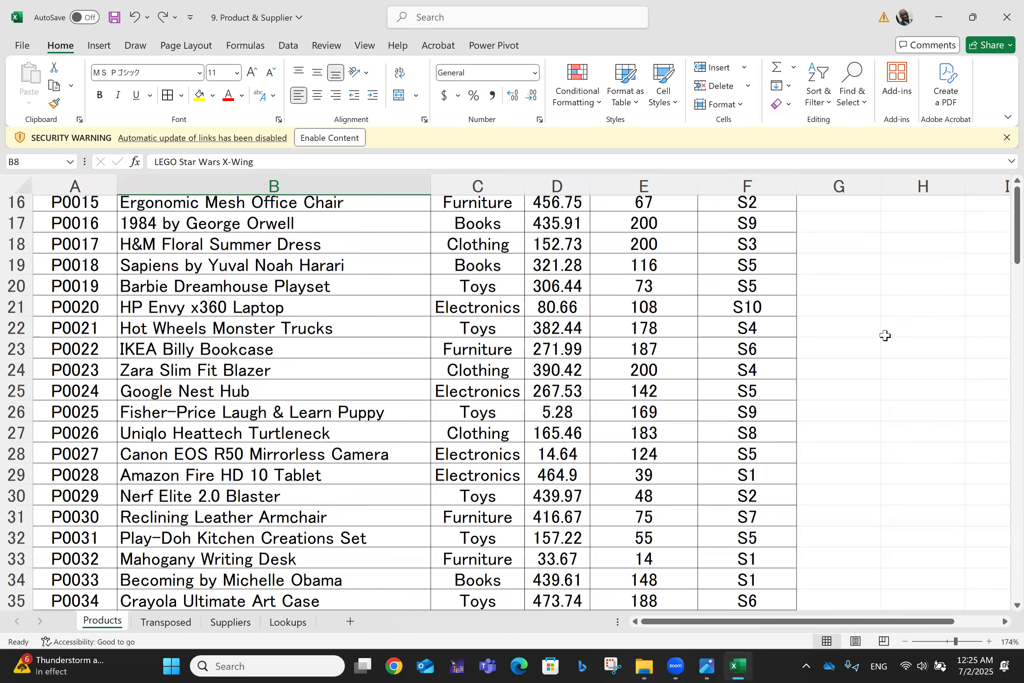
scroll(885, 335, "down", 4)
scroll(885, 336, "down", 2)
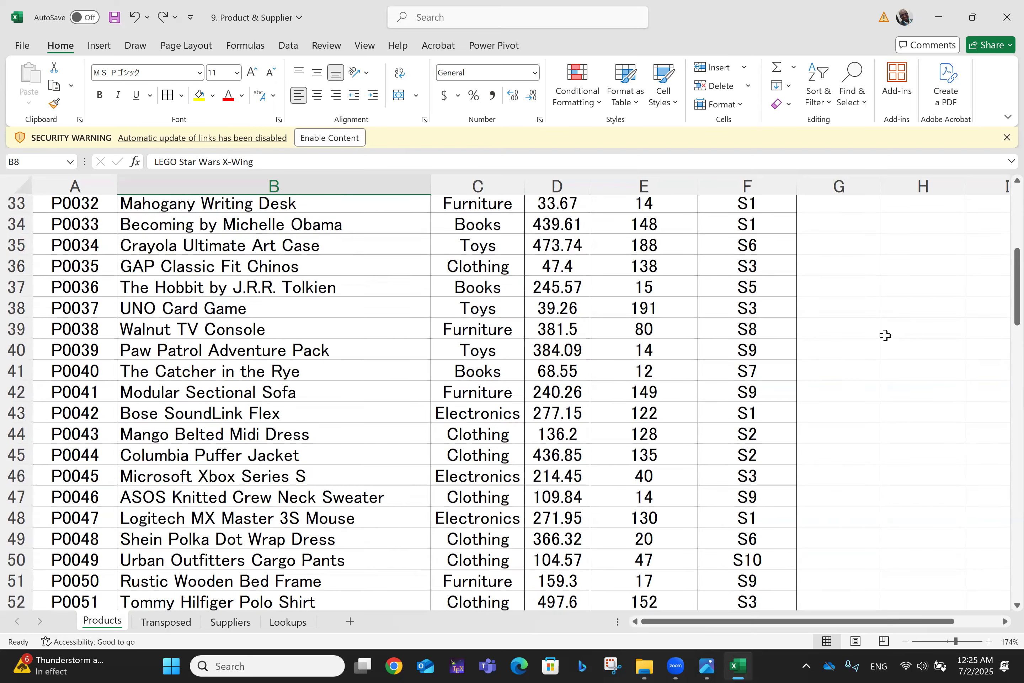
scroll(885, 336, "down", 5)
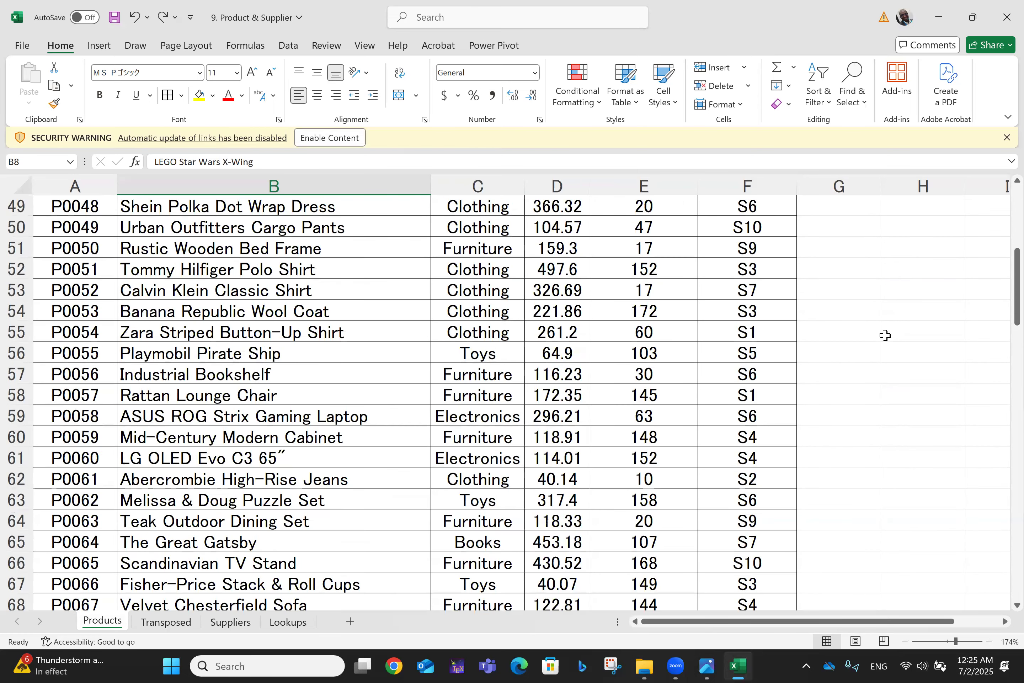
scroll(885, 335, "down", 1)
key("ctrl+f")
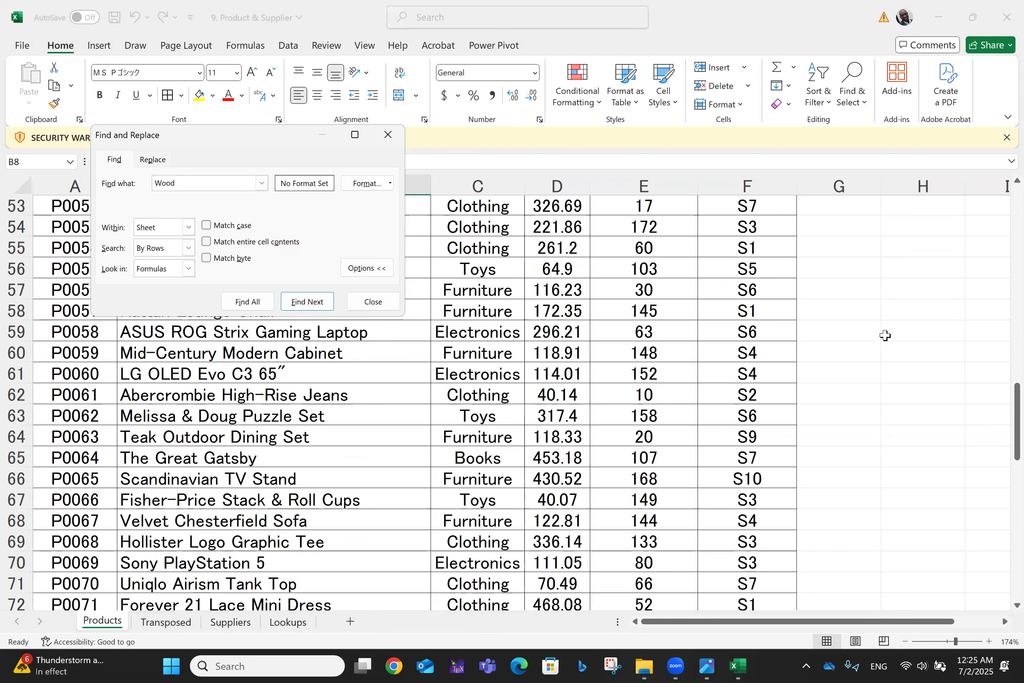
key("Return")
key("Return")
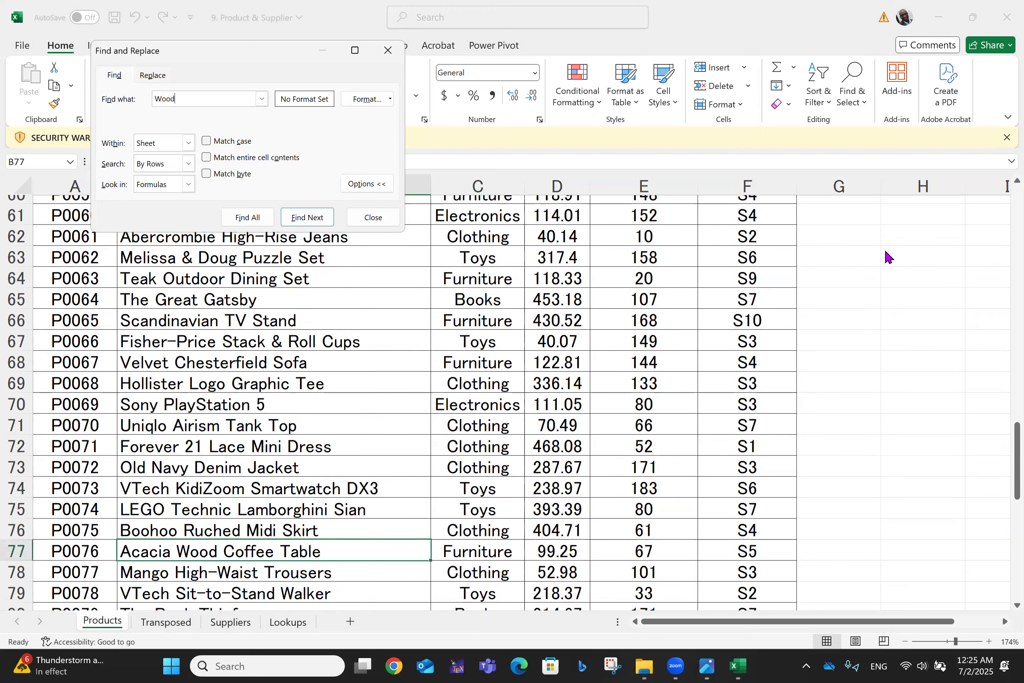
scroll(888, 257, "down", 3)
key("Return")
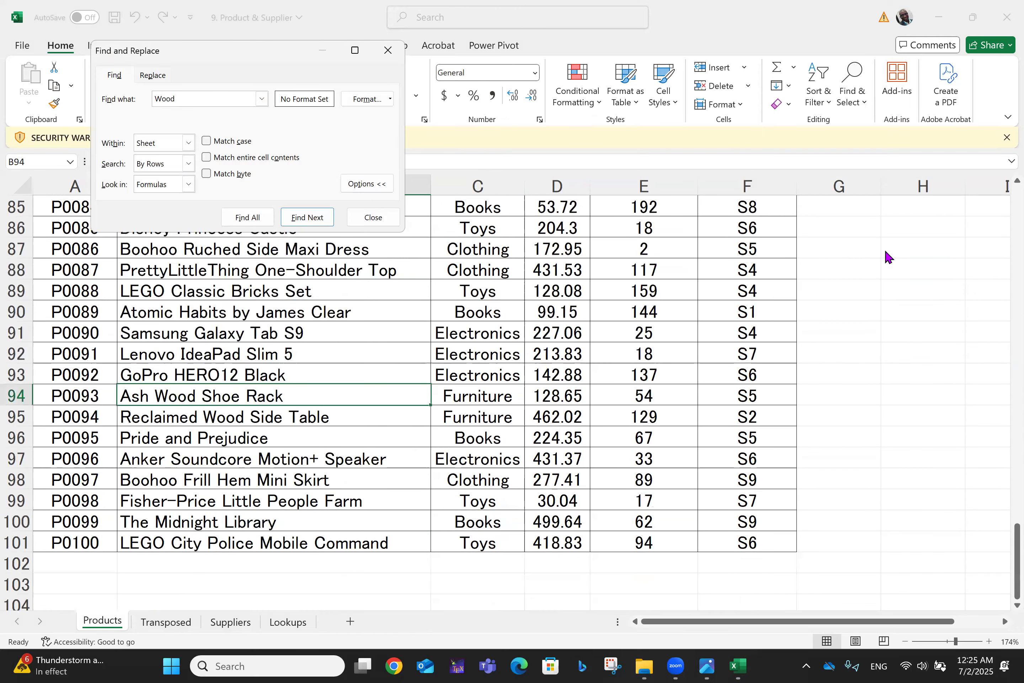
key("Return")
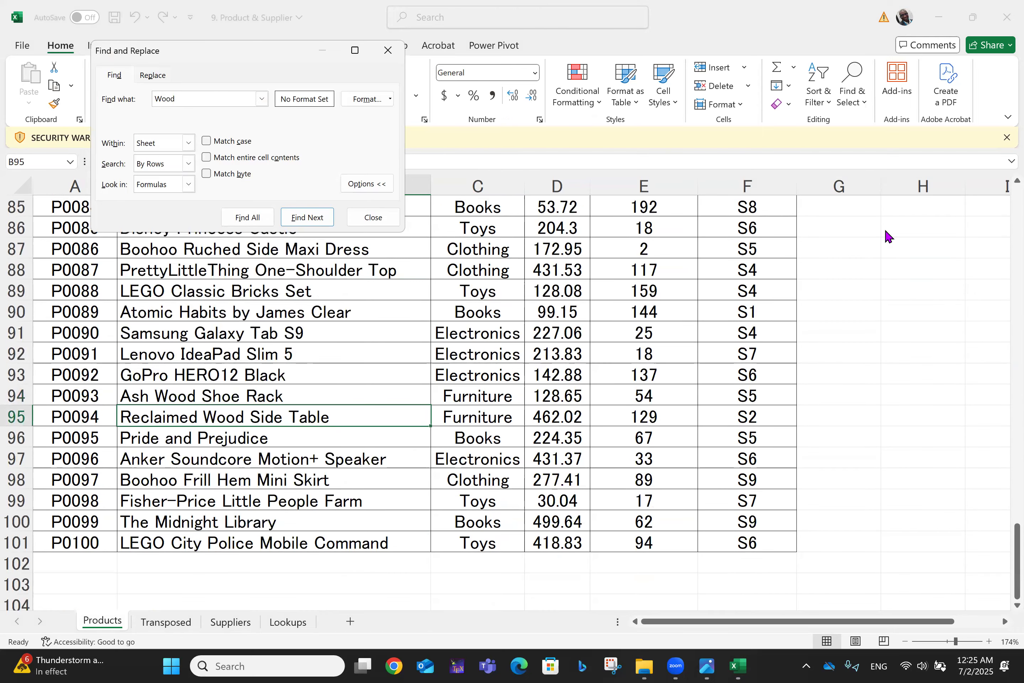
key("Return")
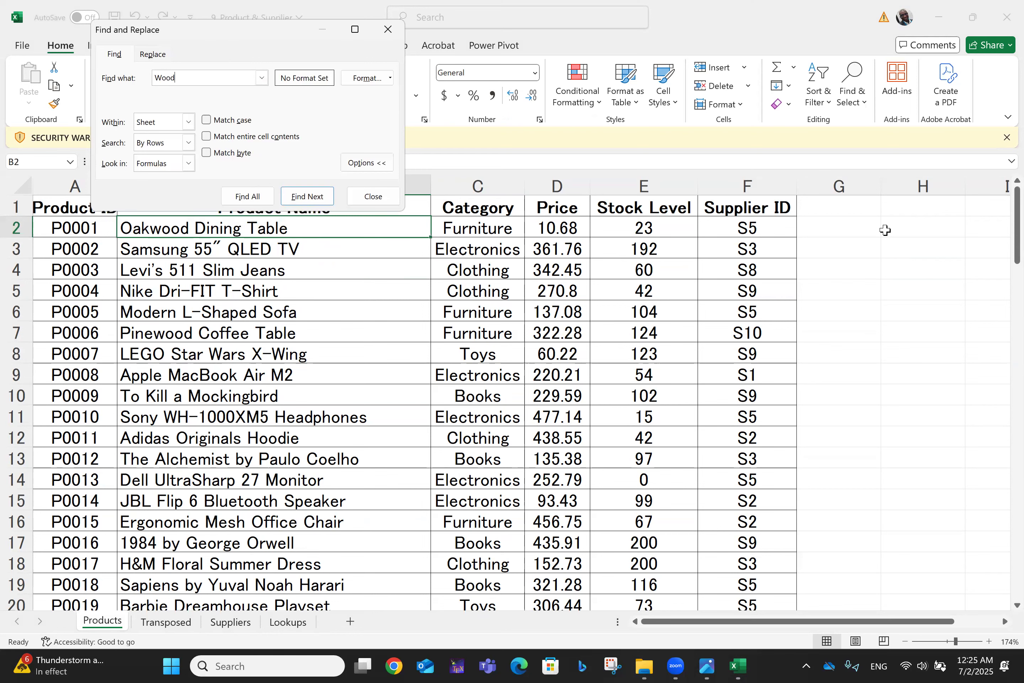
key("Return")
key("Return")
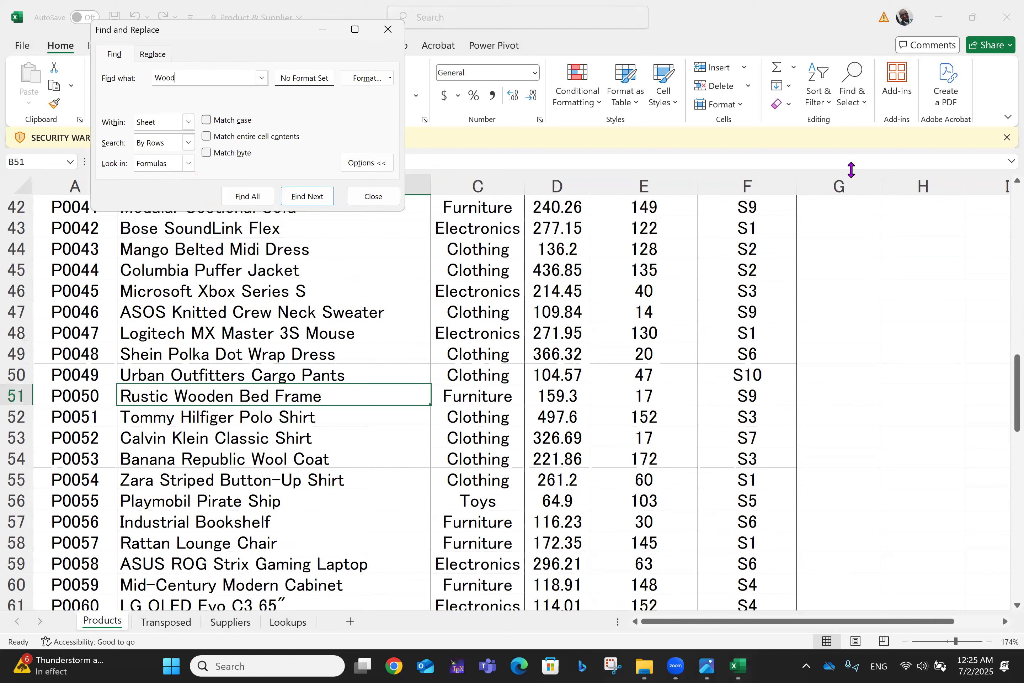
- Check the Rustic Wooden Bed Frame's stock level in E51 and close the search
left_click(232, 397)
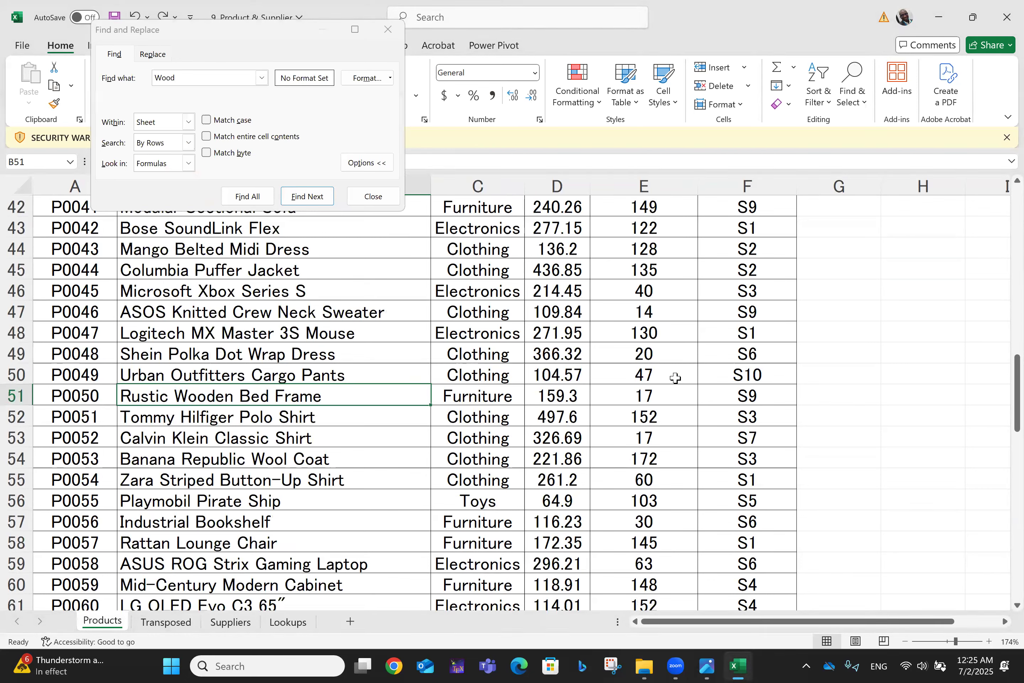
left_click(650, 396)
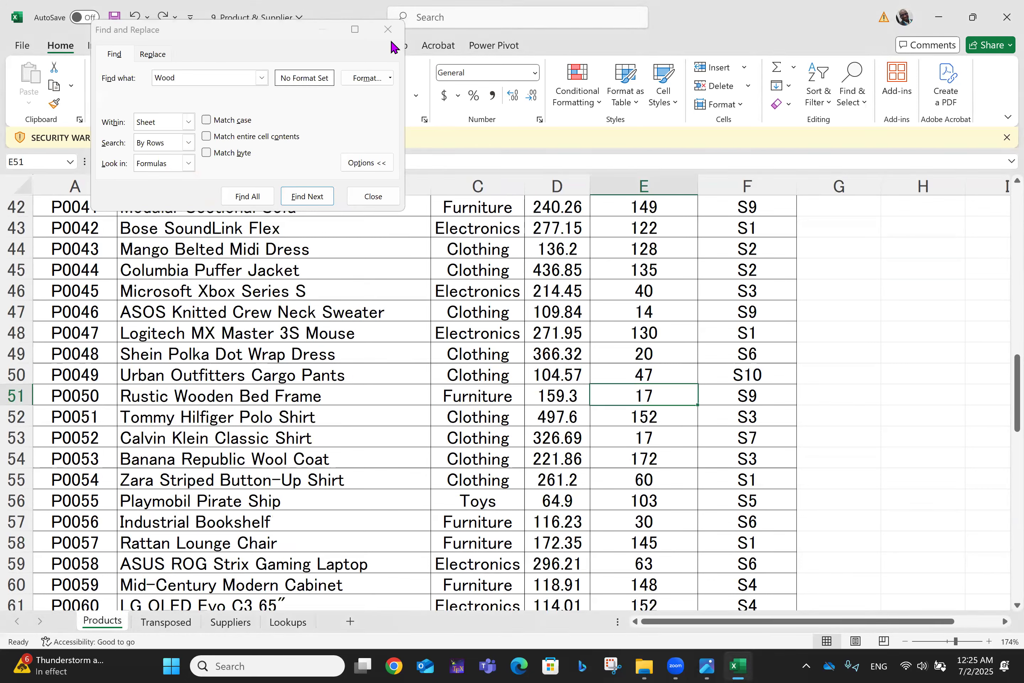
left_click(381, 29)
key("Escape")
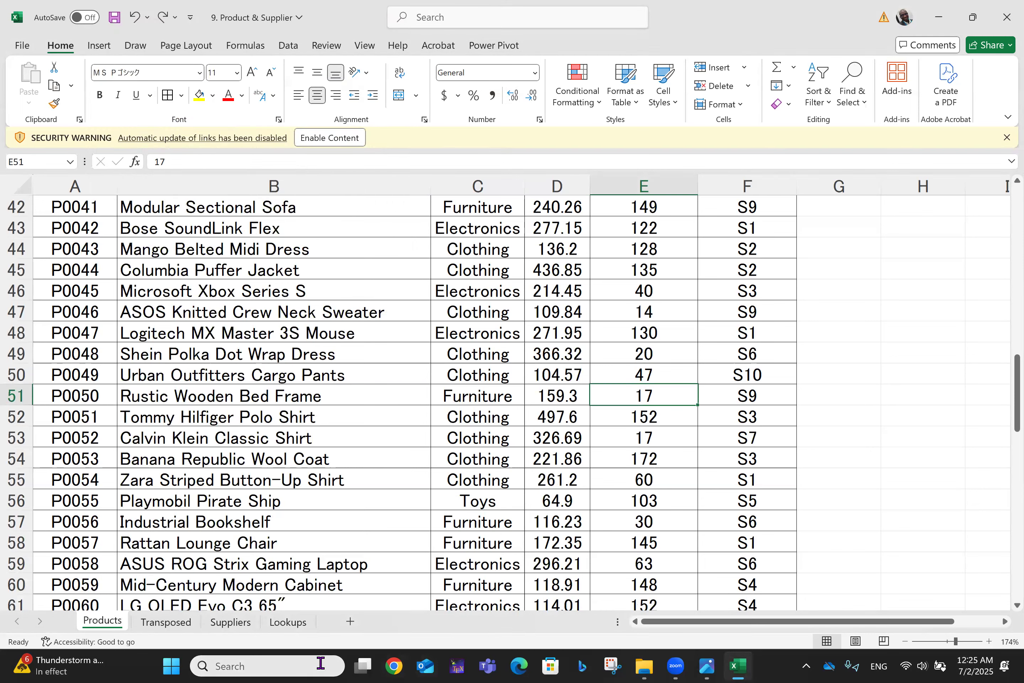
- Return to the Lookups sheet and inspect the supplier region XLOOKUP formula in B22
left_click(289, 621)
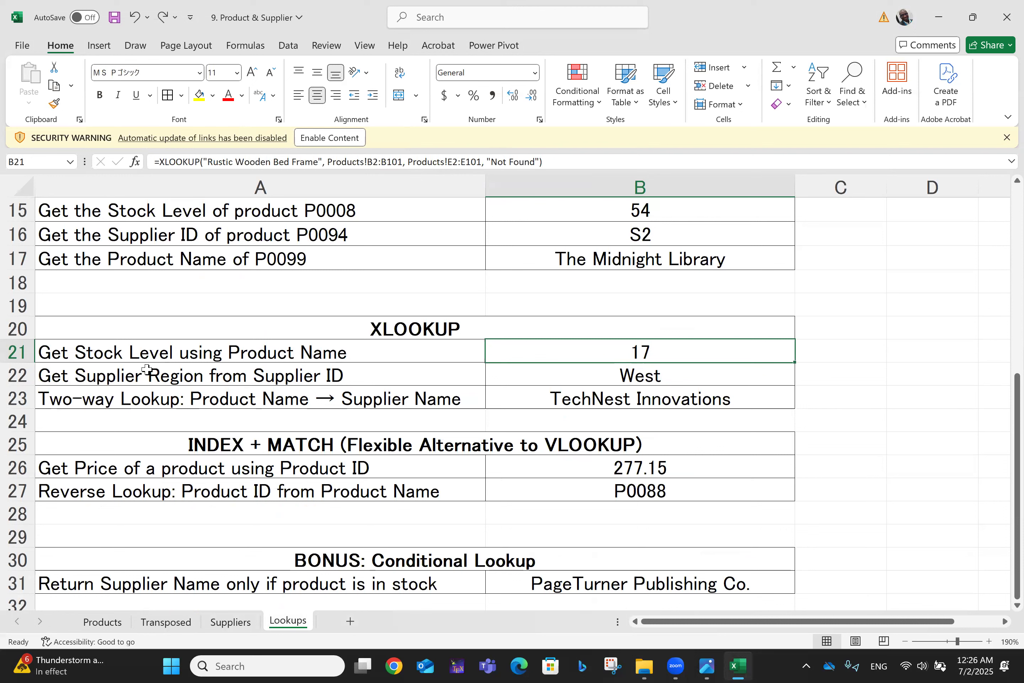
left_click(648, 378)
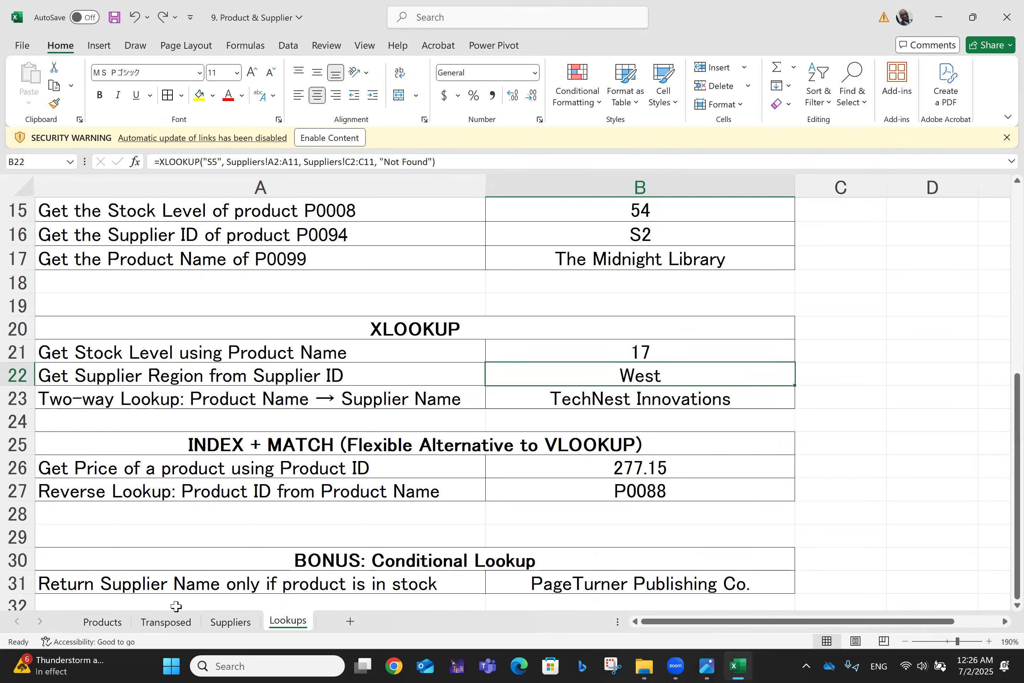
- Examine the Supplier ID range A2:A11 on the Suppliers sheet and return to the Lookups sheet
left_click(228, 621)
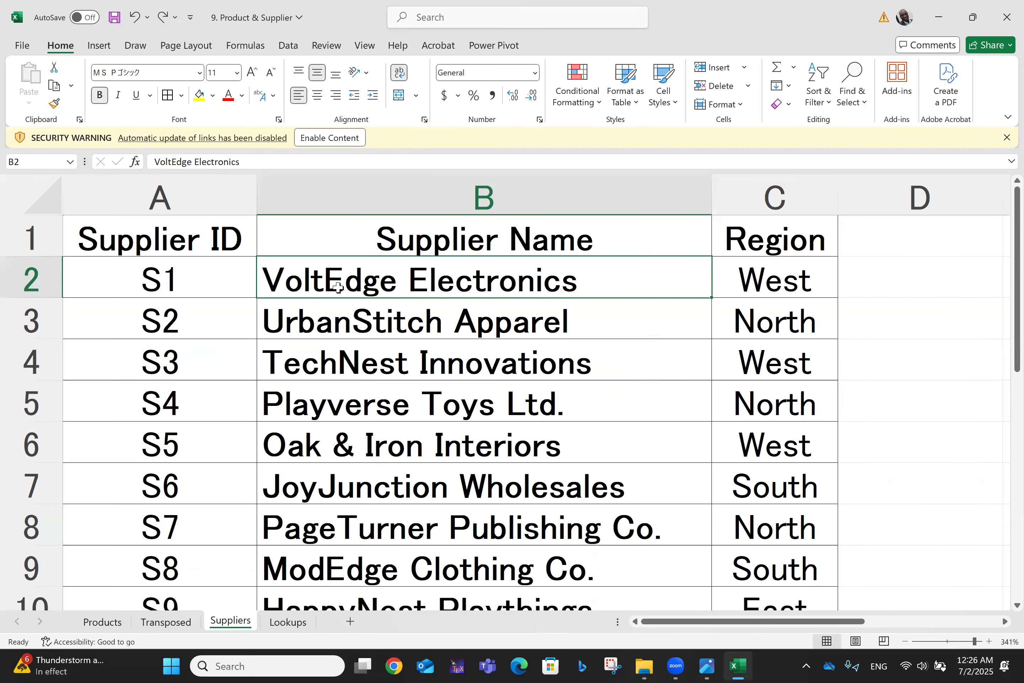
left_click(172, 282)
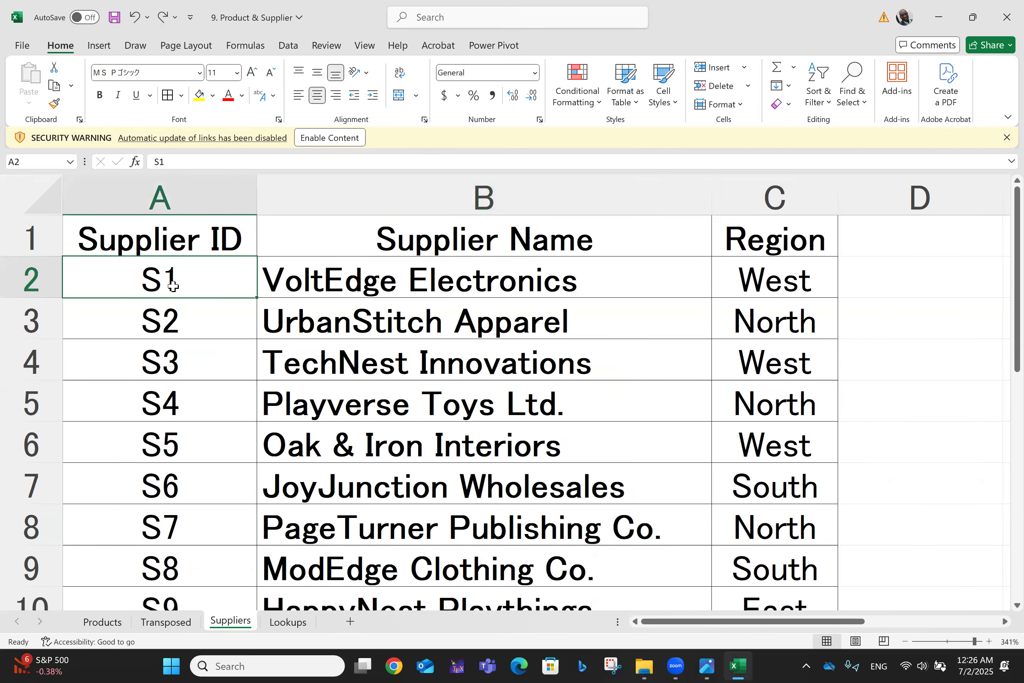
key("Down")
key("Down")
key("Down")
key("Down")
key("Down")
key("Down")
key("Down")
key("Down")
key("Down")
key("Down")
key("Down")
key("Down")
key("Down")
key("Down")
key("Down")
key("Up")
key("Up")
key("Up")
key("Up")
key("Up")
key("Up")
key("Up")
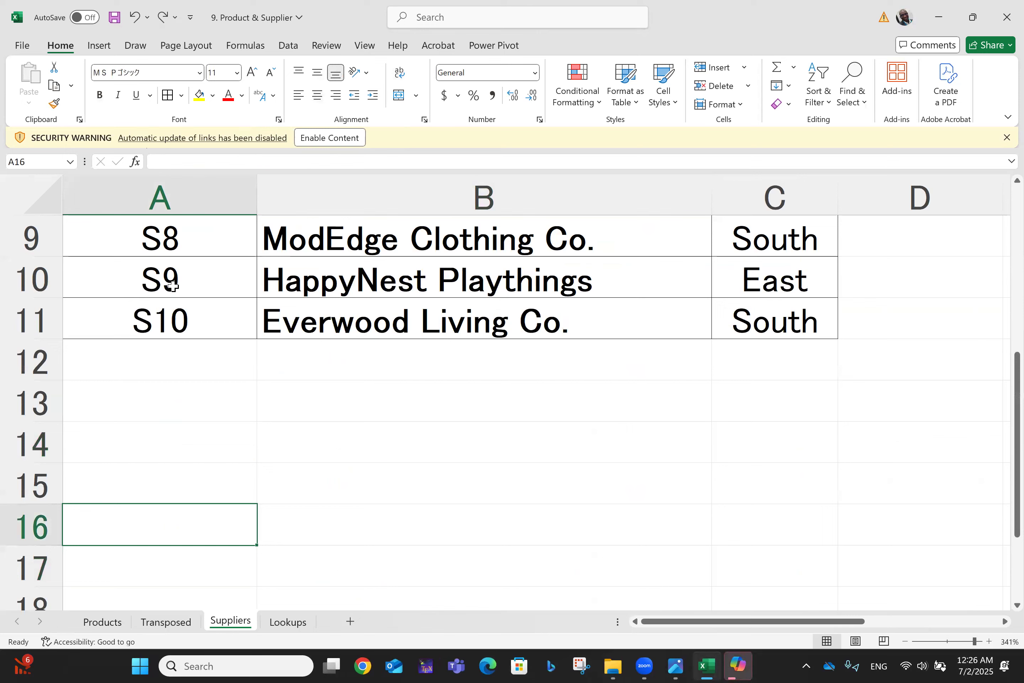
key("Down")
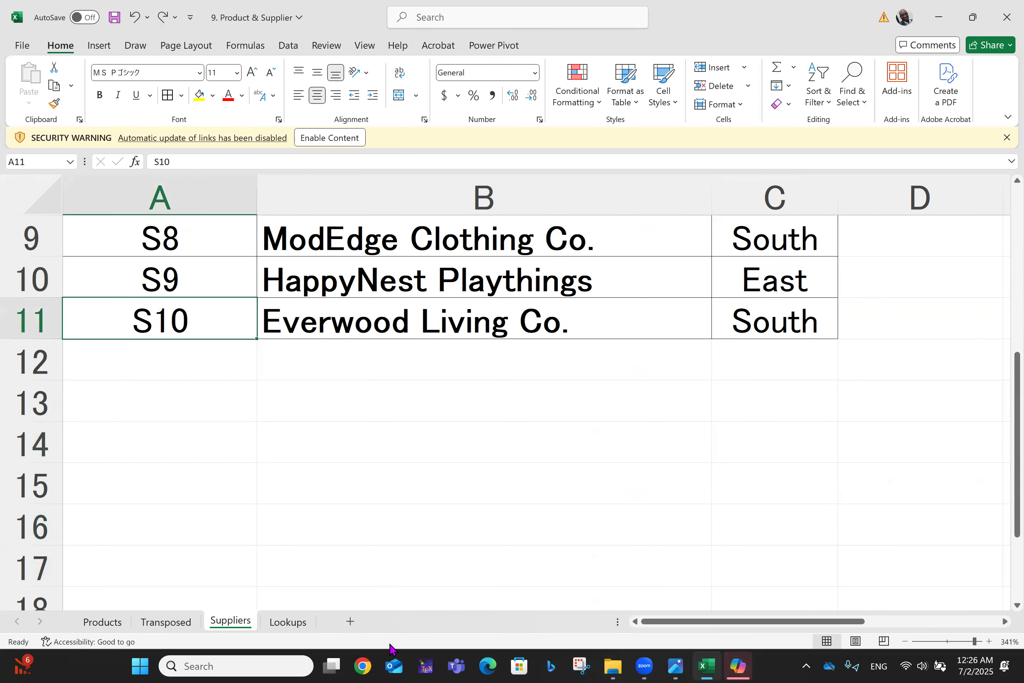
left_click(288, 622)
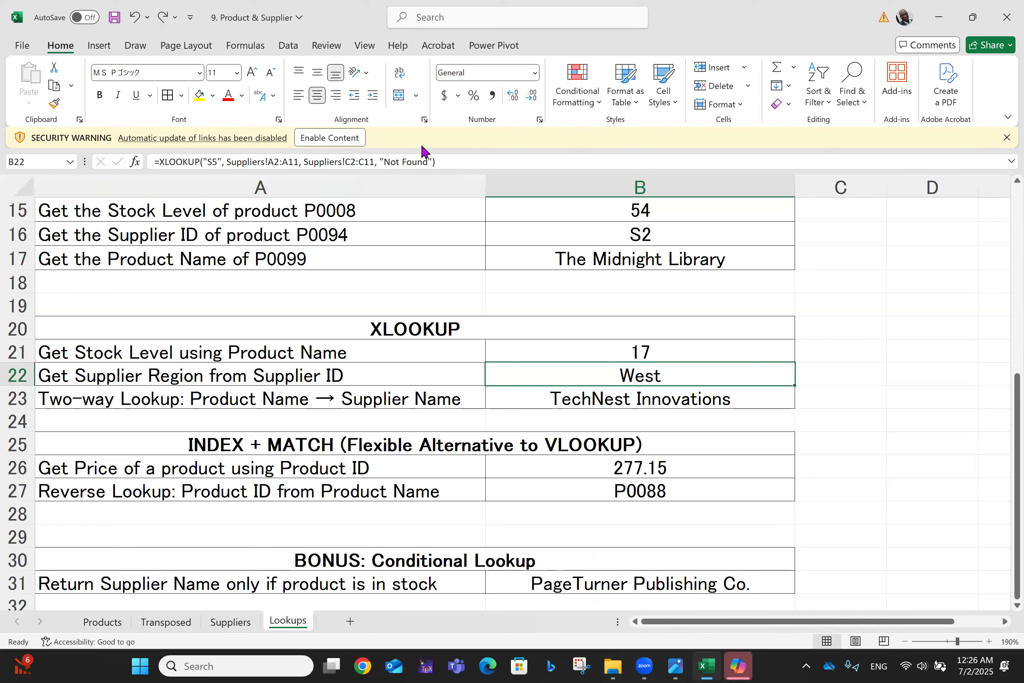
- Examine the Region range C2:C11 on the Suppliers sheet and return to the supplier region formula in B22 on Lookups
left_click(216, 617)
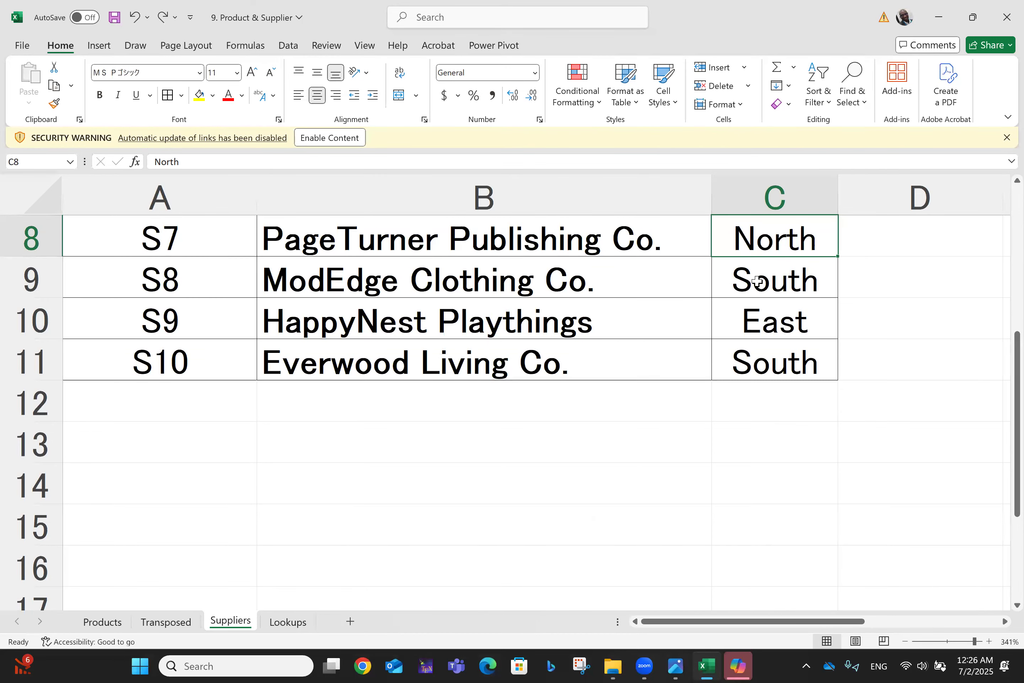
key("ctrl+Home")
key("ctrl+End")
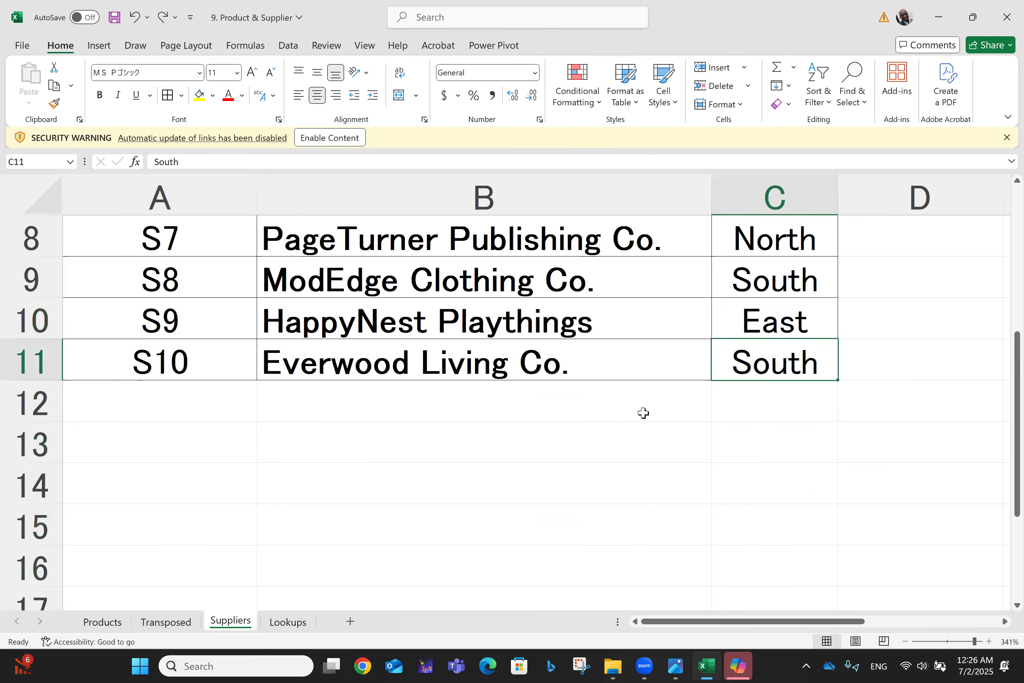
left_click(284, 621)
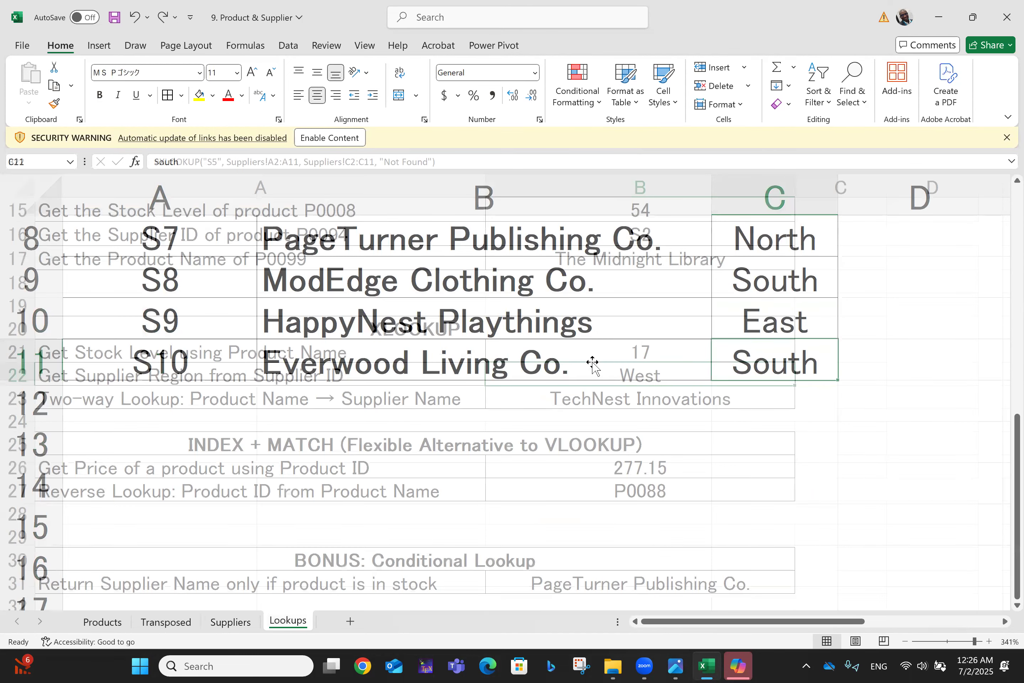
left_click(618, 389)
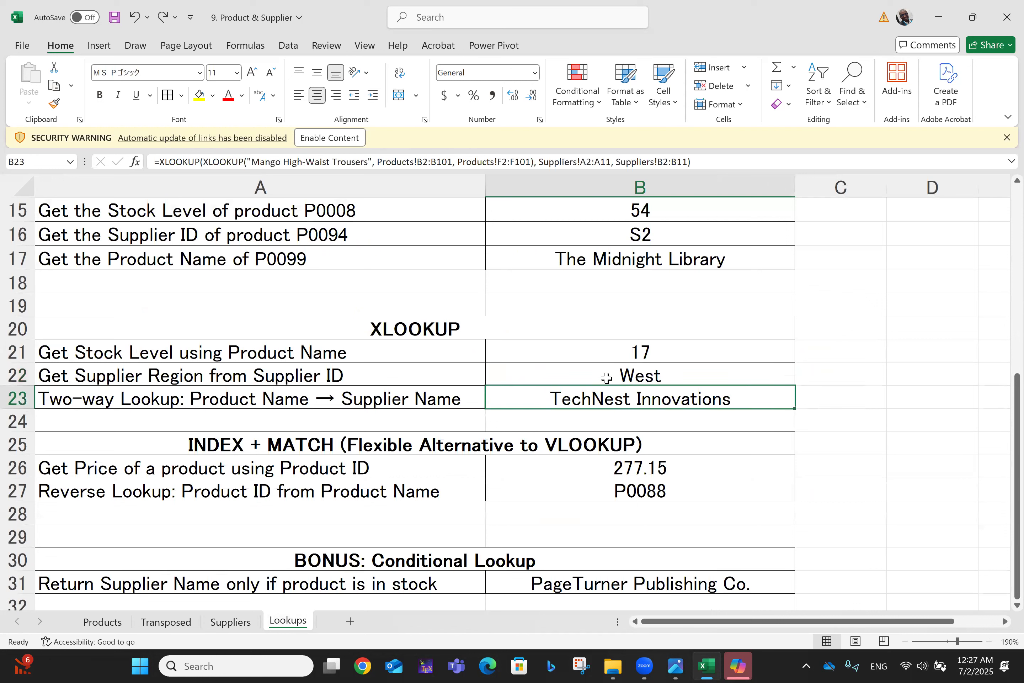
left_click(609, 374)
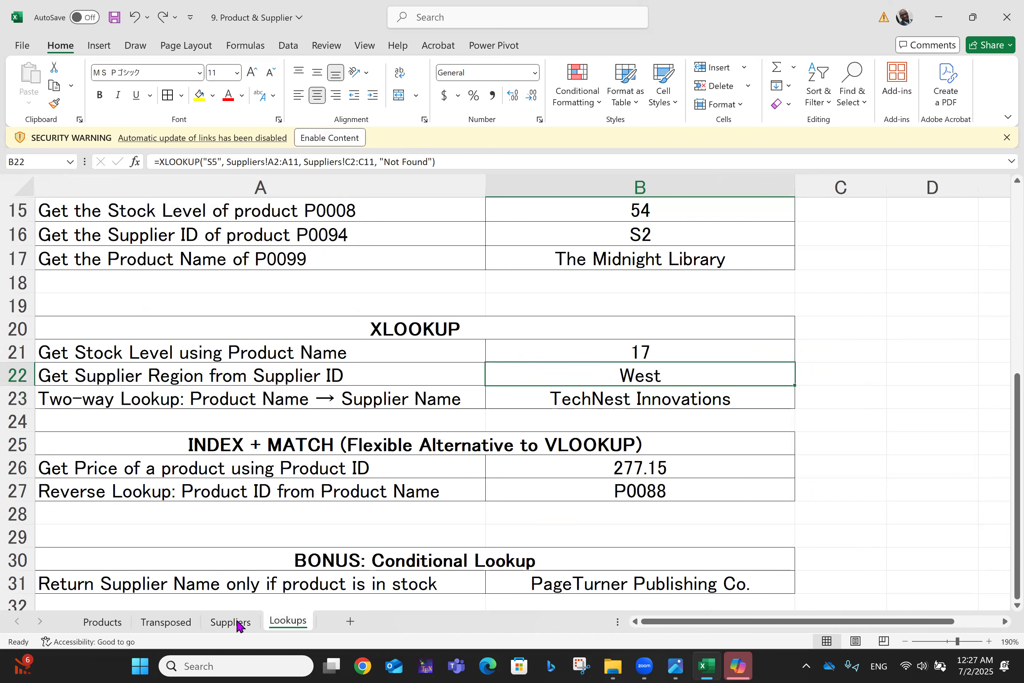
- Trace supplier S5 across its row on the Suppliers sheet to check the region, ending on the Lookups sheet
left_click(217, 631)
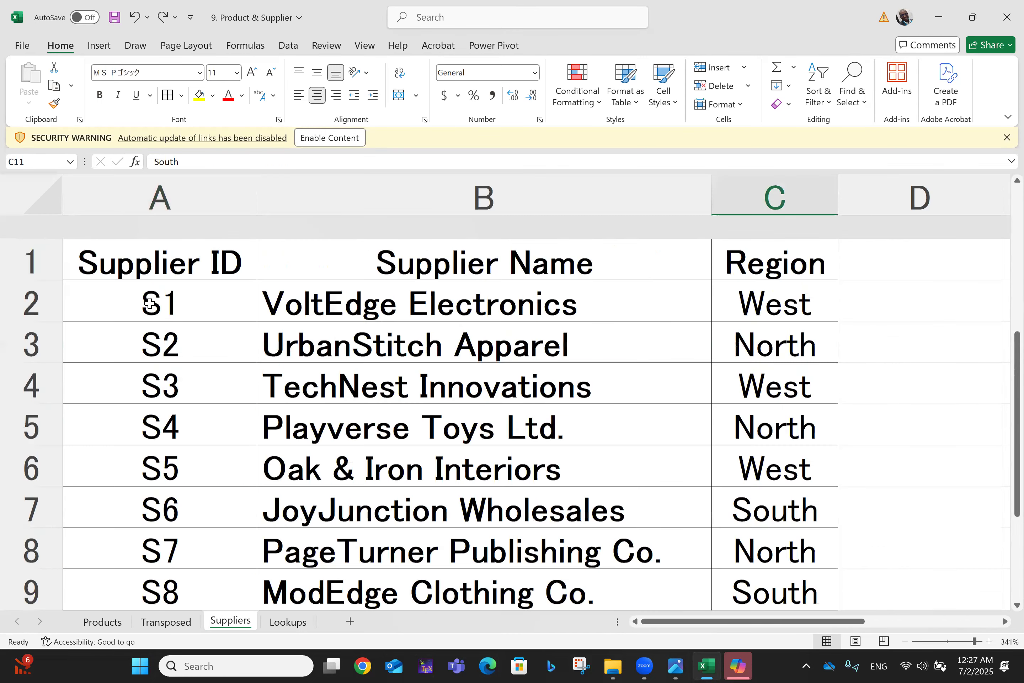
left_click(147, 453)
key("Right")
key("Right")
key("Right")
key("Left")
key("Left")
key("Left")
key("Right")
key("Right")
key("Left")
key("Left")
key("Right")
key("Right")
key("Right")
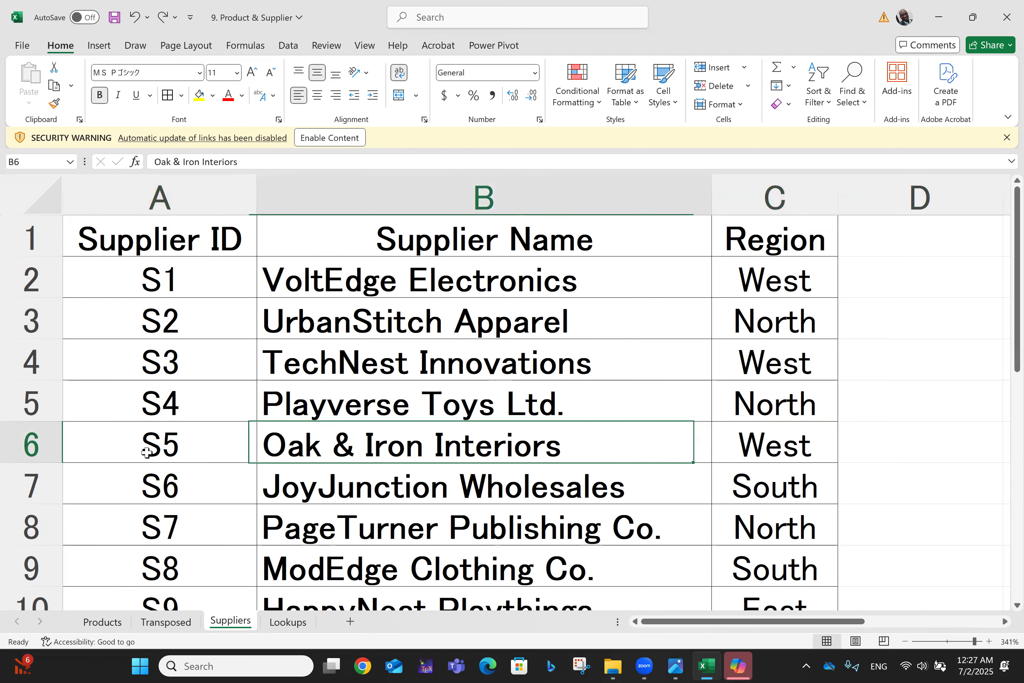
key("Left")
key("Left")
key("Left")
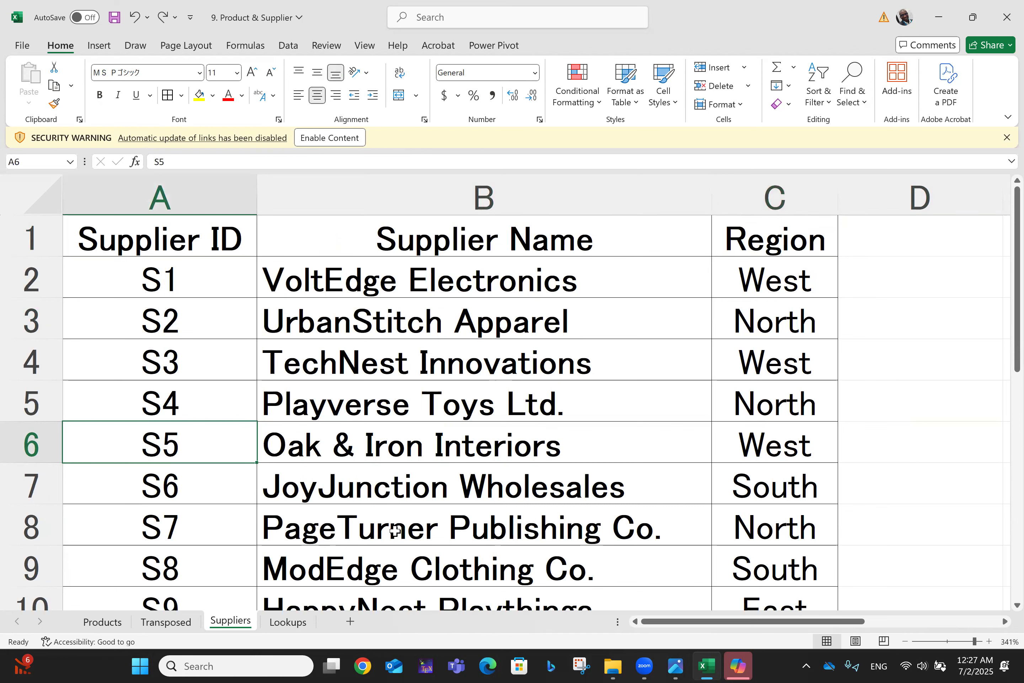
left_click(284, 620)
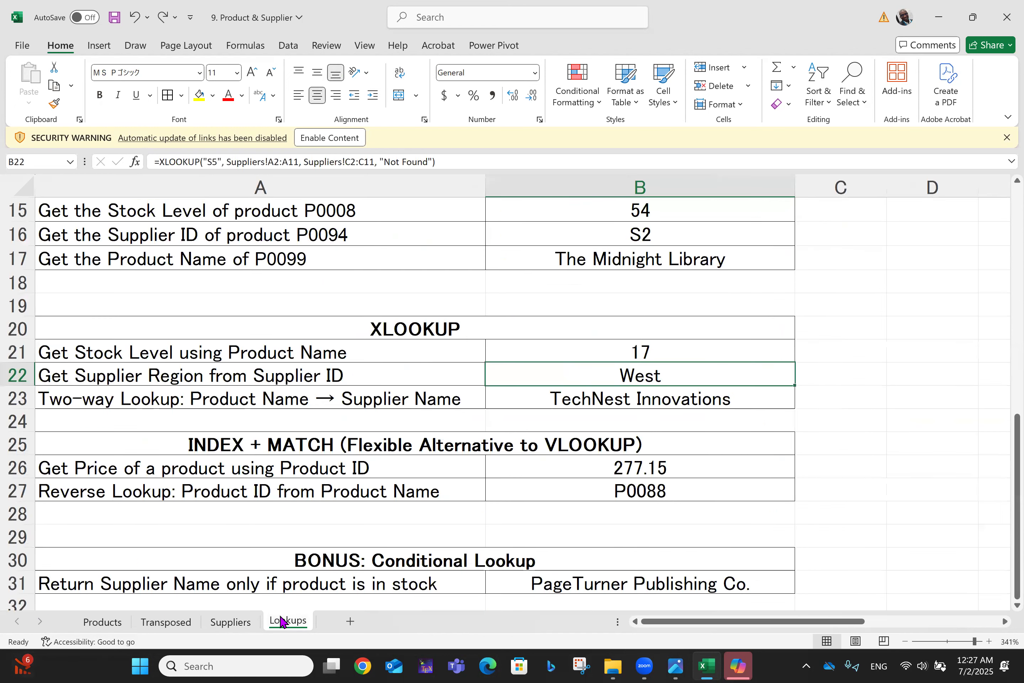
- Inspect the two-way nested XLOOKUP formula in B23 on Lookups against the Products columns it references
left_click(106, 401)
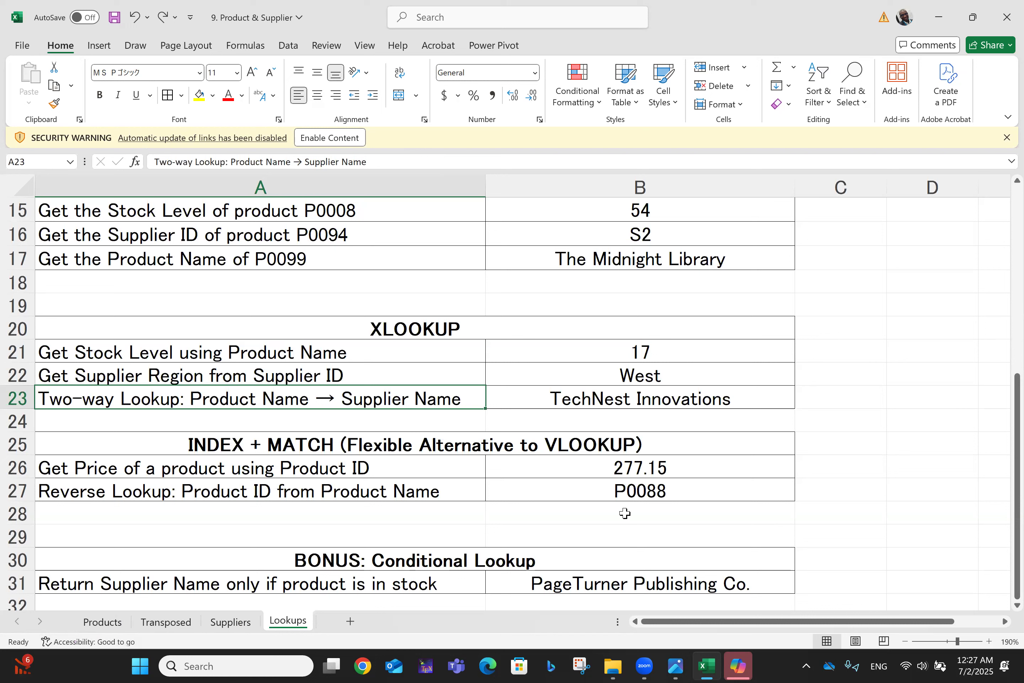
left_click(656, 400)
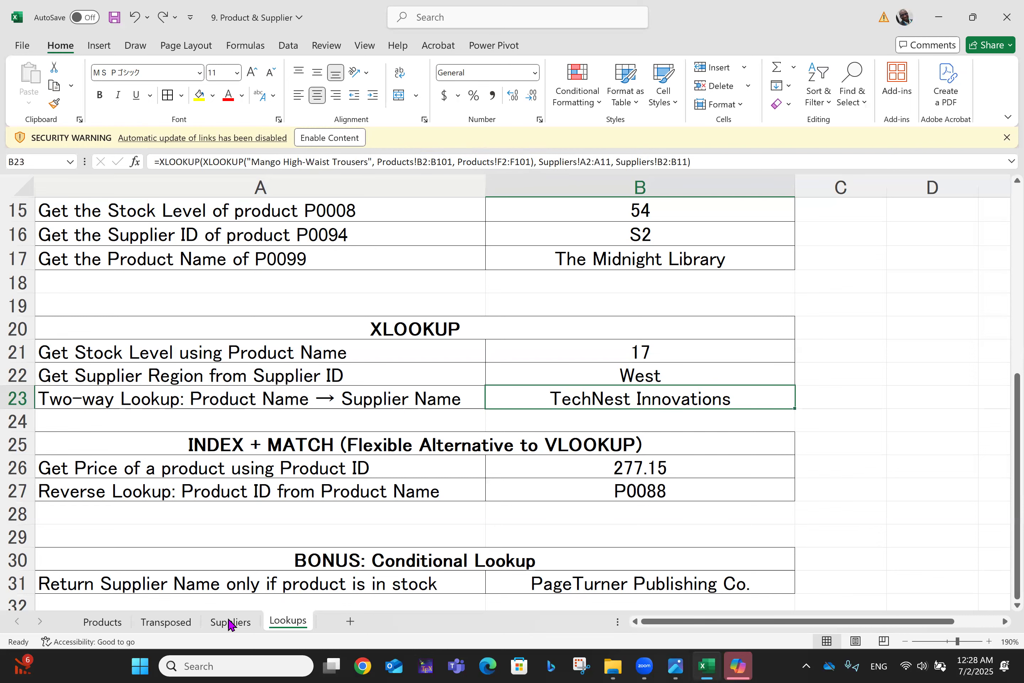
left_click(105, 620)
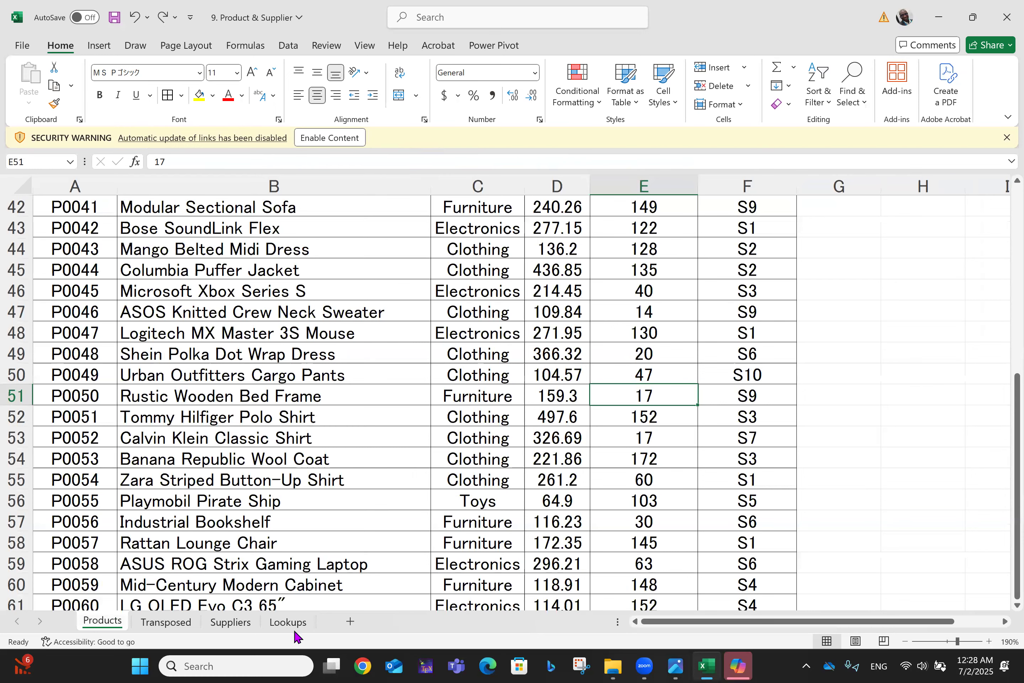
left_click(298, 621)
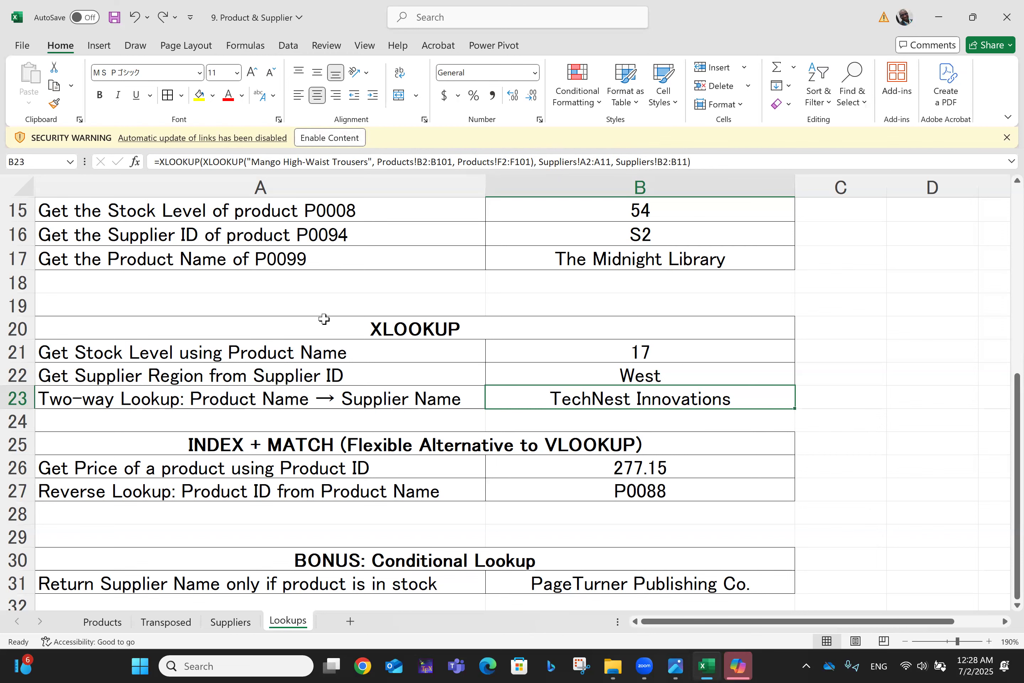
- Search the Products sheet for "Mango" to find Mango High-Waist Trousers, and check its supplier S3 on the Suppliers sheet, ending on Lookups
left_click(102, 622)
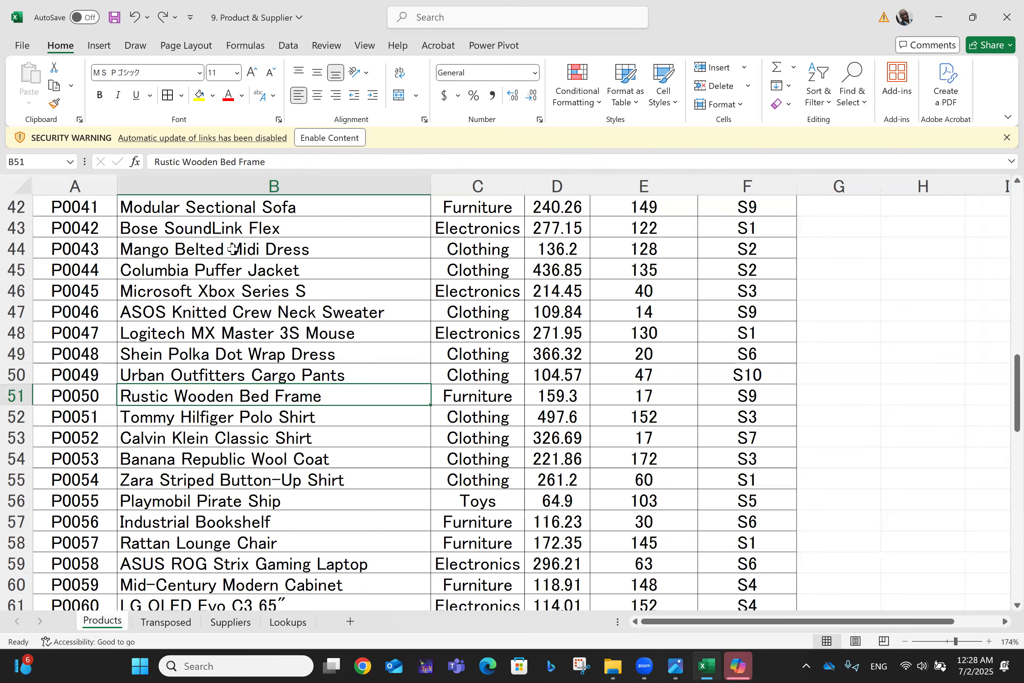
key("ctrl+f")
type("Mang")
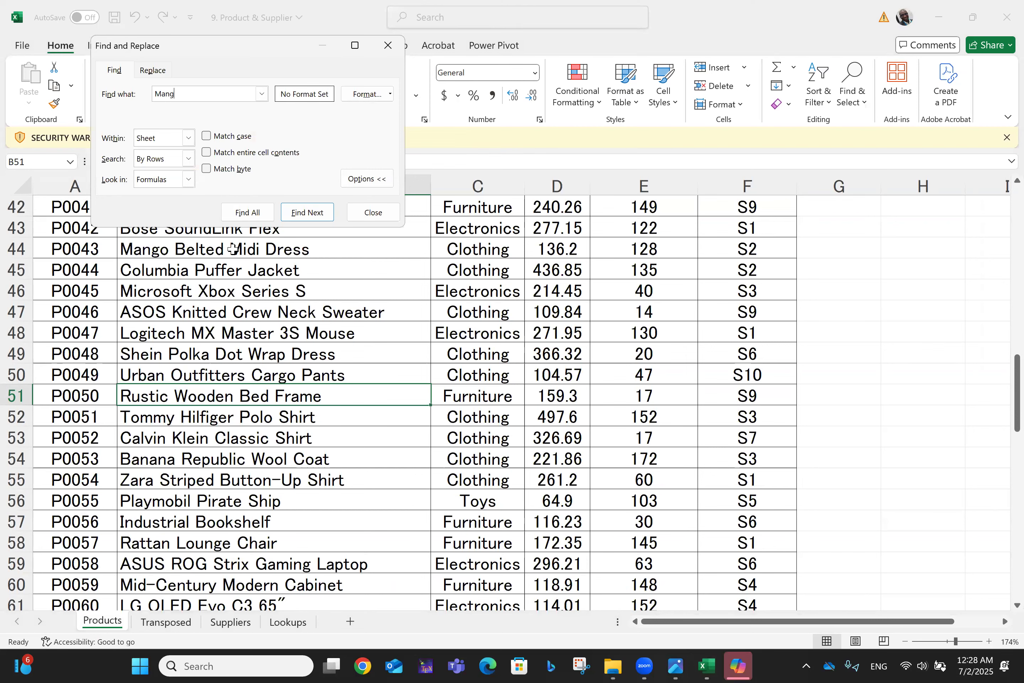
type("o")
key("Return")
scroll(232, 249, "down", 2)
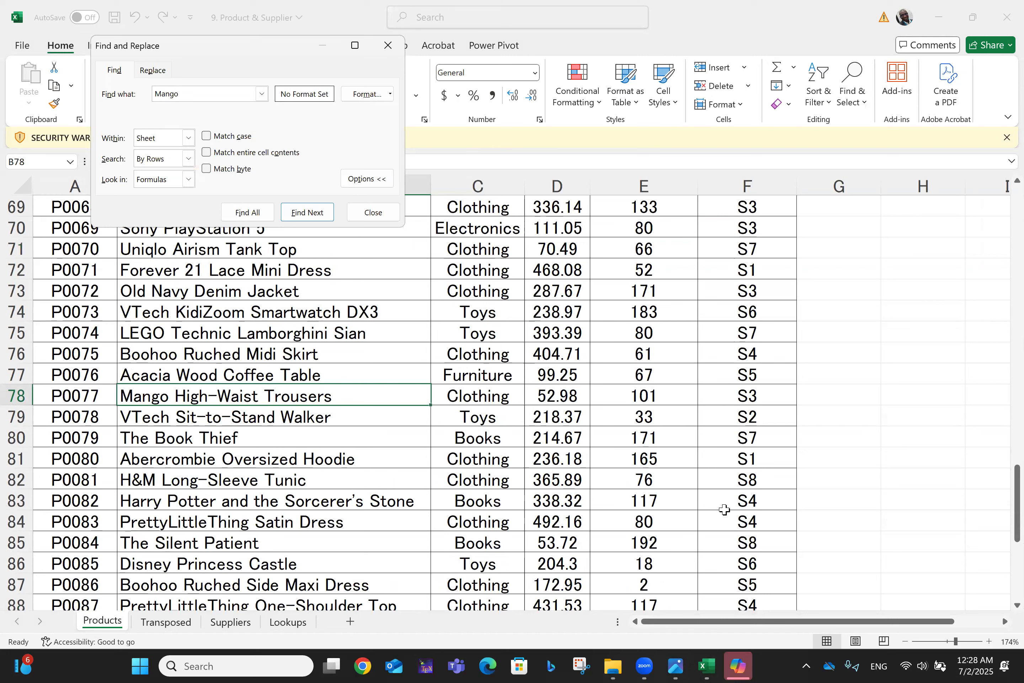
left_click(388, 45)
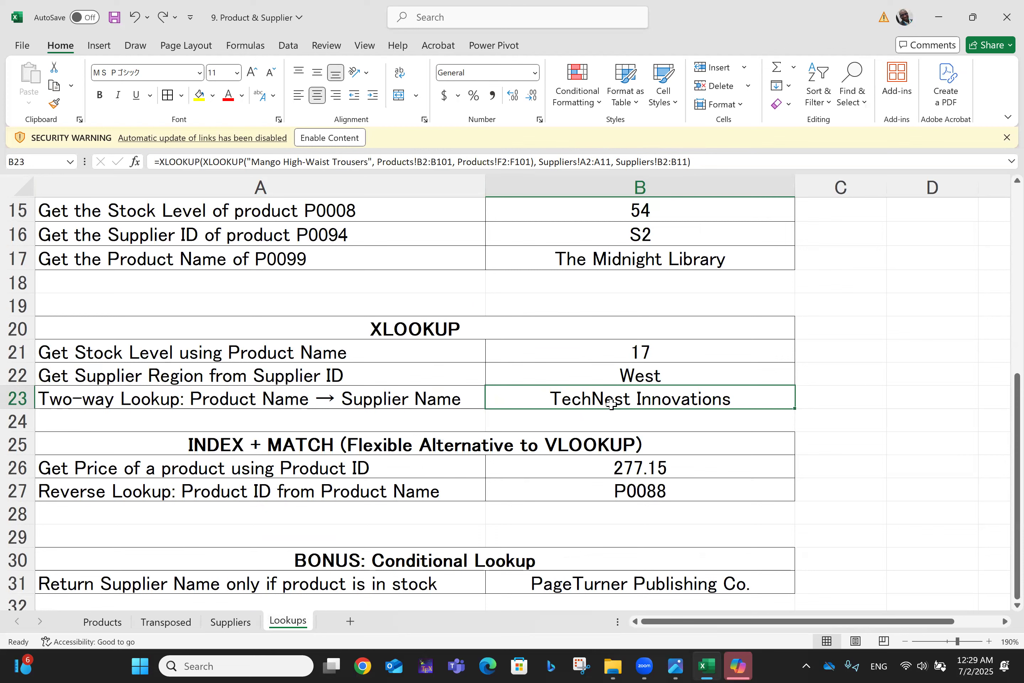
left_click(241, 622)
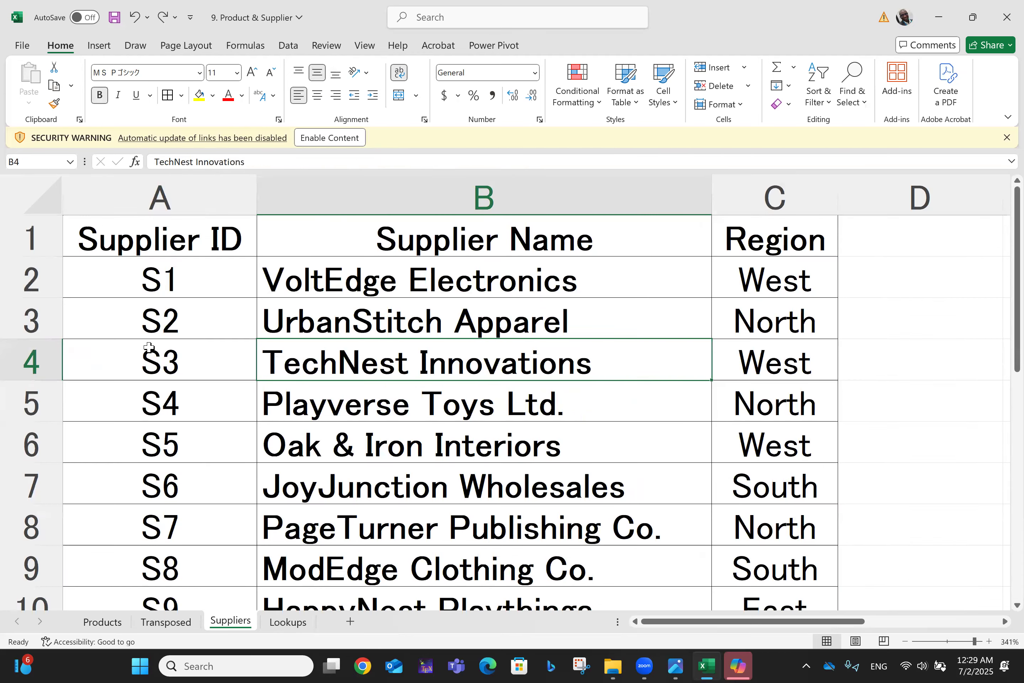
left_click(279, 627)
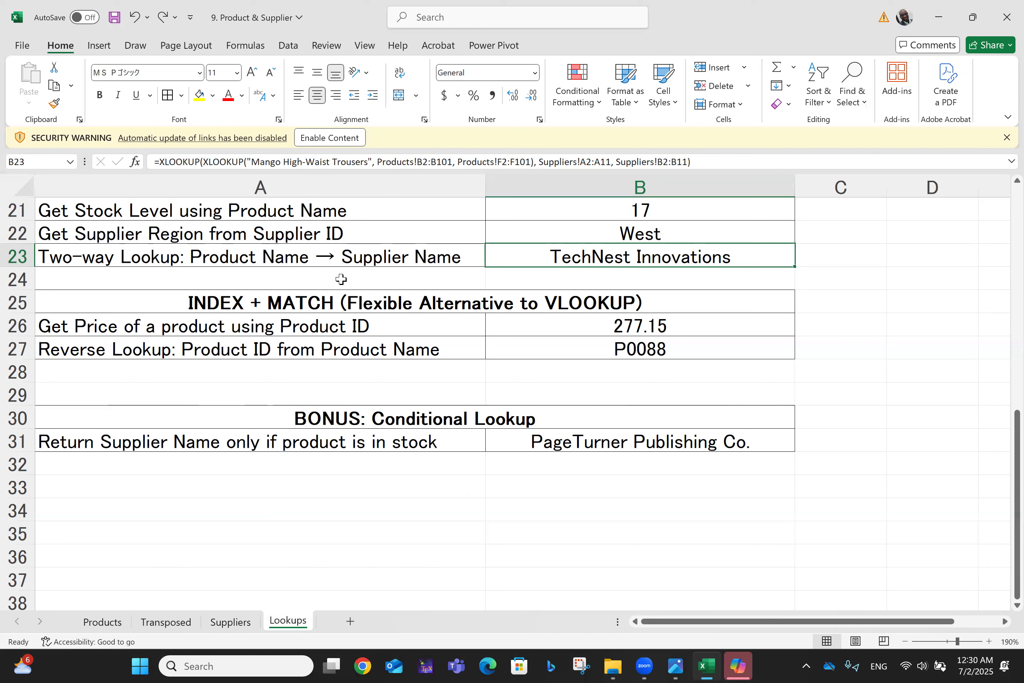
- Inspect the INDEX and MATCH price formula in B26 against the Products columns, ending on the Lookups sheet
left_click(300, 320)
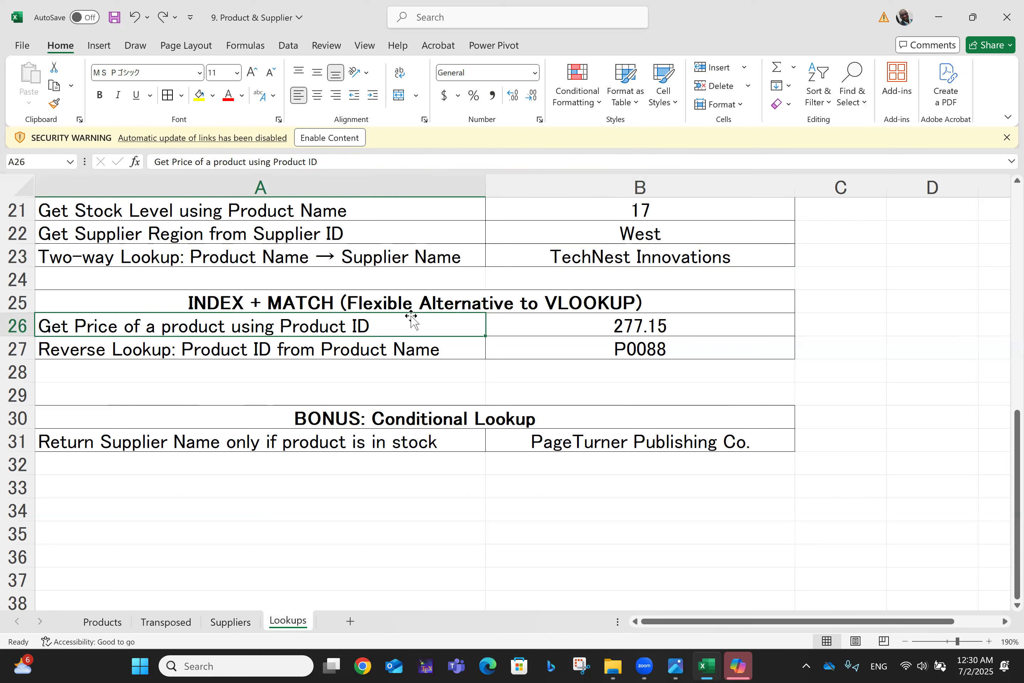
left_click(643, 325)
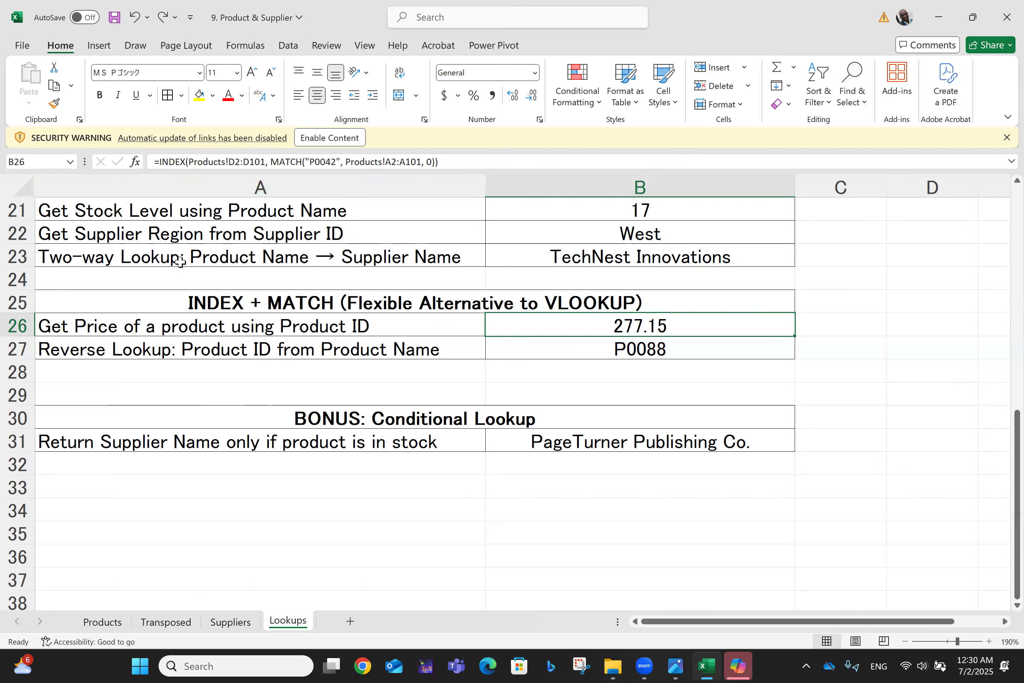
left_click(98, 623)
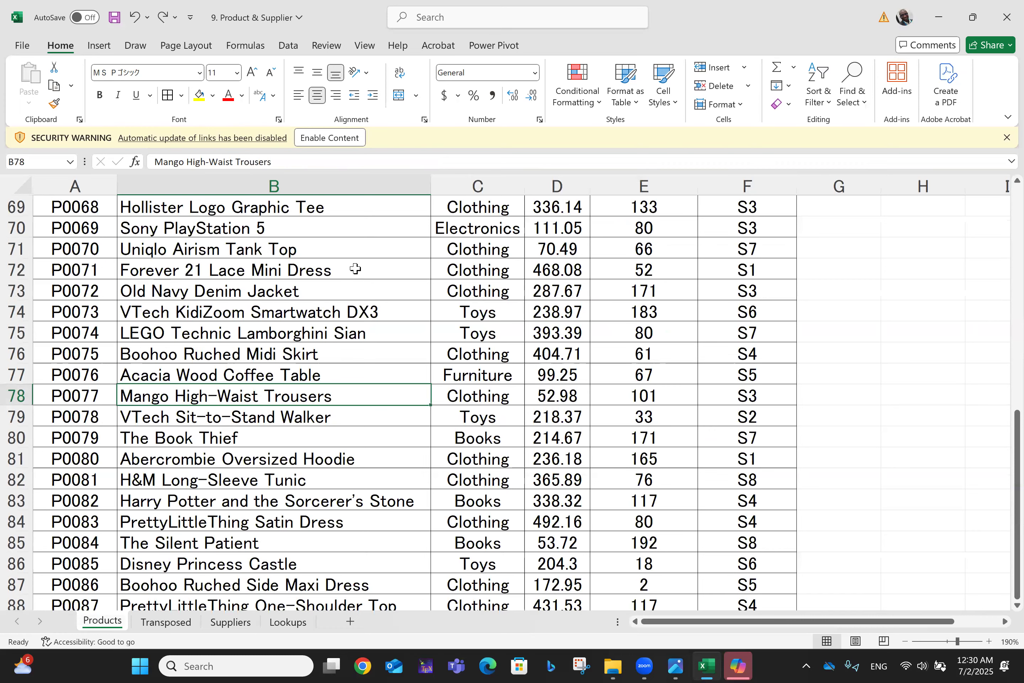
scroll(356, 268, "down", 1, "ctrl")
scroll(355, 268, "up", 20)
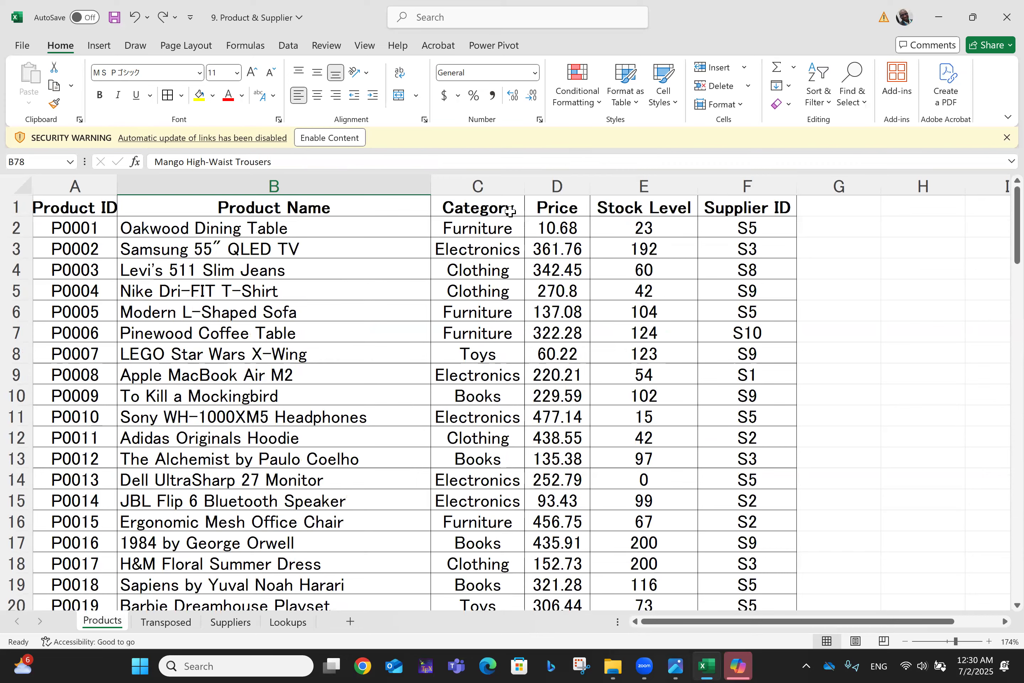
left_click(289, 622)
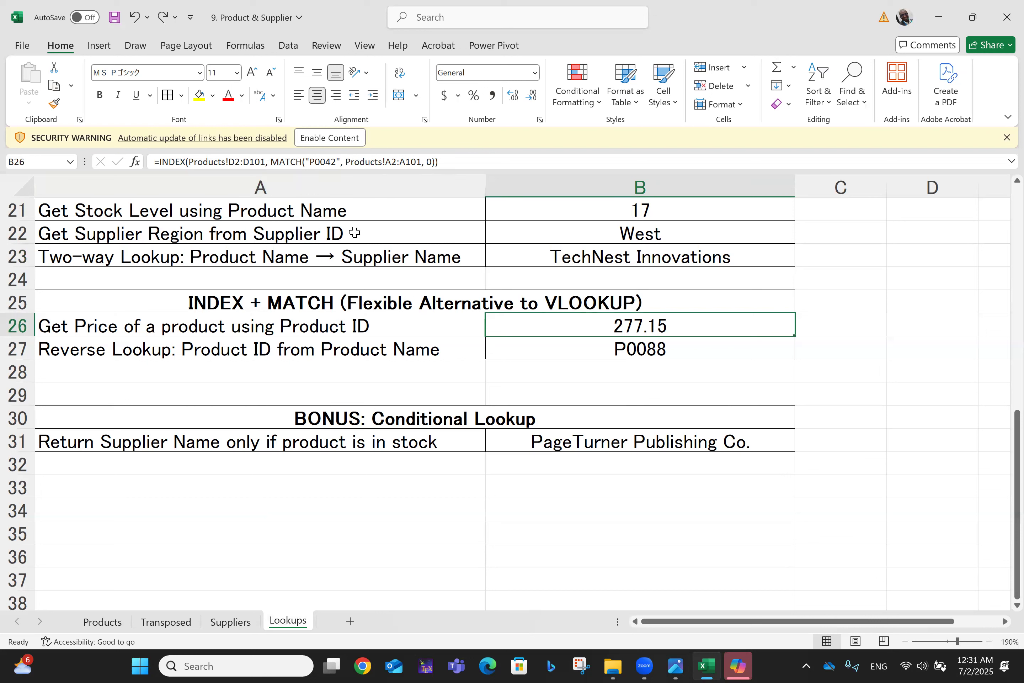
- Review the INDEX arguments of the B26 formula in edit mode, leaving the formula as it is
left_click(100, 621)
left_click(222, 163)
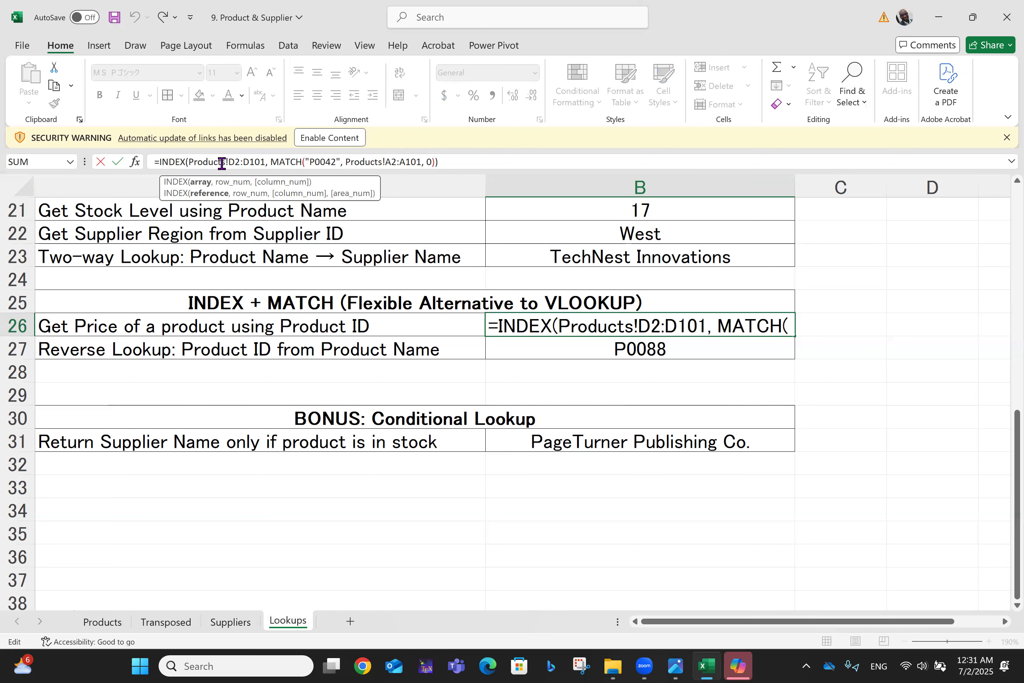
key("Return")
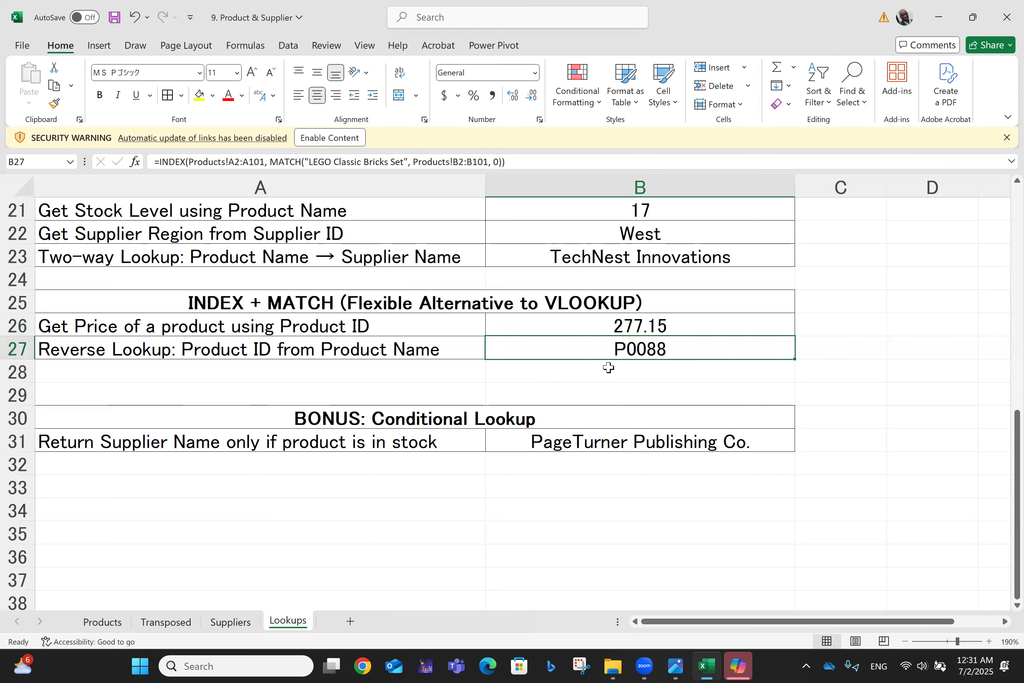
left_click(682, 325)
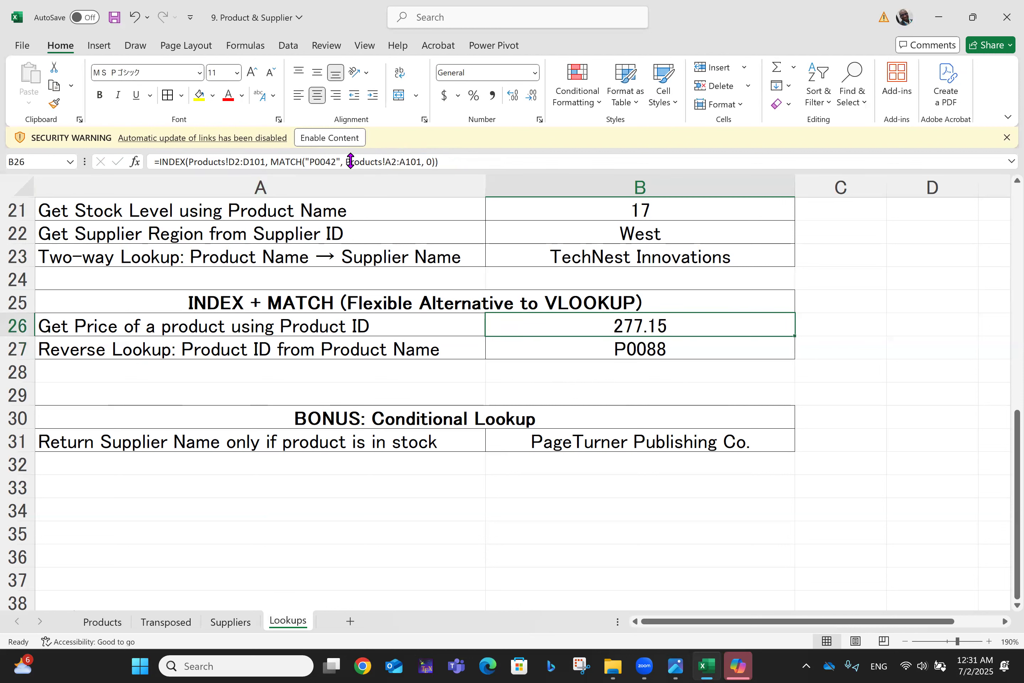
- Follow the Product ID column on the Products sheet down to P0042
left_click(102, 622)
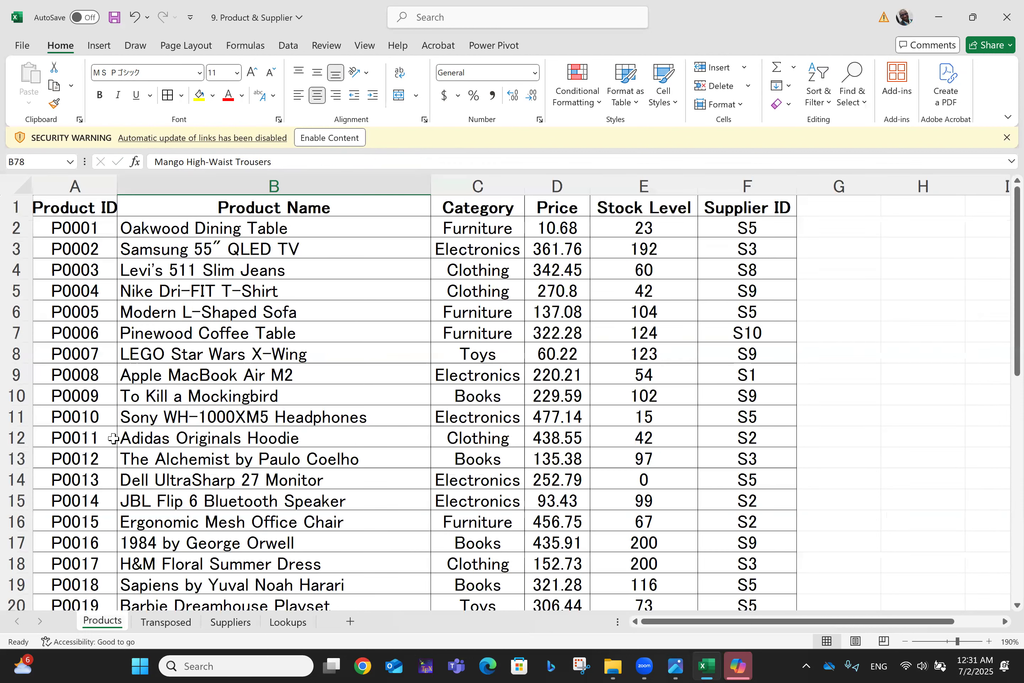
left_click(81, 502)
key("Down")
key("Down")
key("Down")
key("Down")
key("Down")
key("Down")
key("Down")
key("Down")
key("Down")
key("Down")
key("Down")
key("Down")
key("Down")
key("Down")
key("Down")
key("Down")
key("Down")
key("Down")
key("Down")
key("Down")
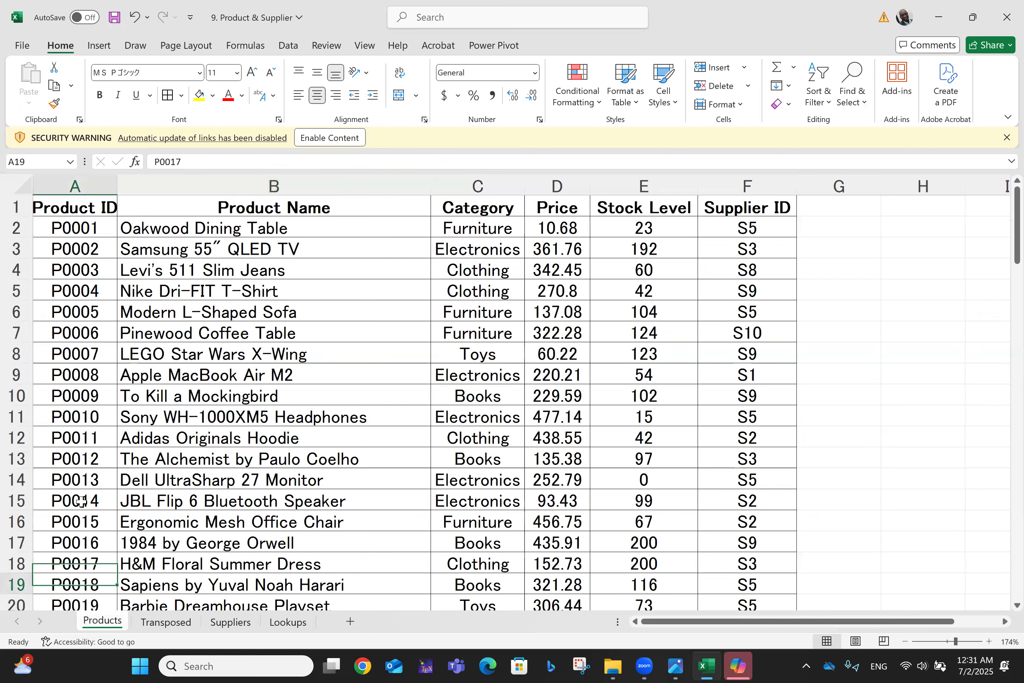
key("Down")
key("Down")
key("Down")
key("Down")
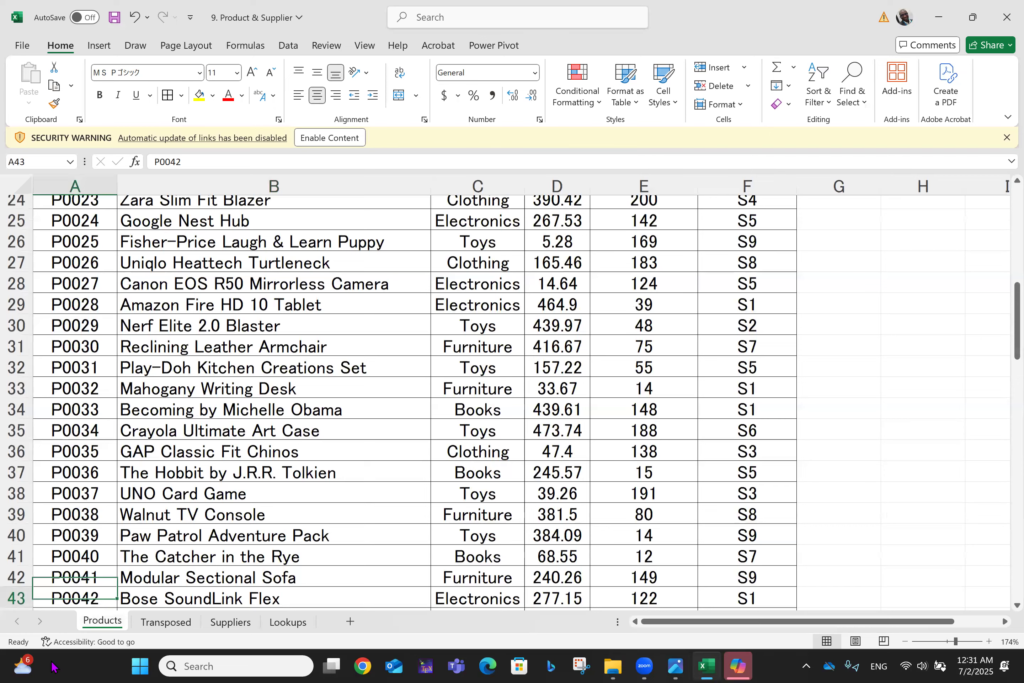
- Check the price of product P0042 along its row on the Products sheet
key("Right")
key("Right")
key("Right")
- Inspect the reverse lookup formula in B27 and the conditional supplier lookup formula in B31 on the Lookups sheet
left_click(291, 623)
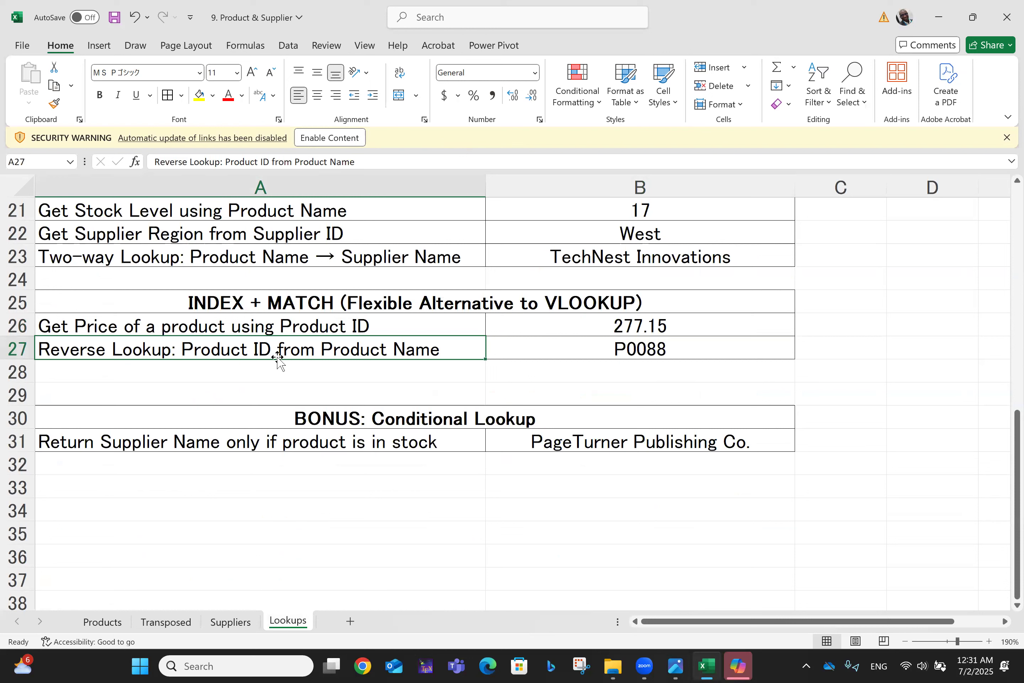
key("Right")
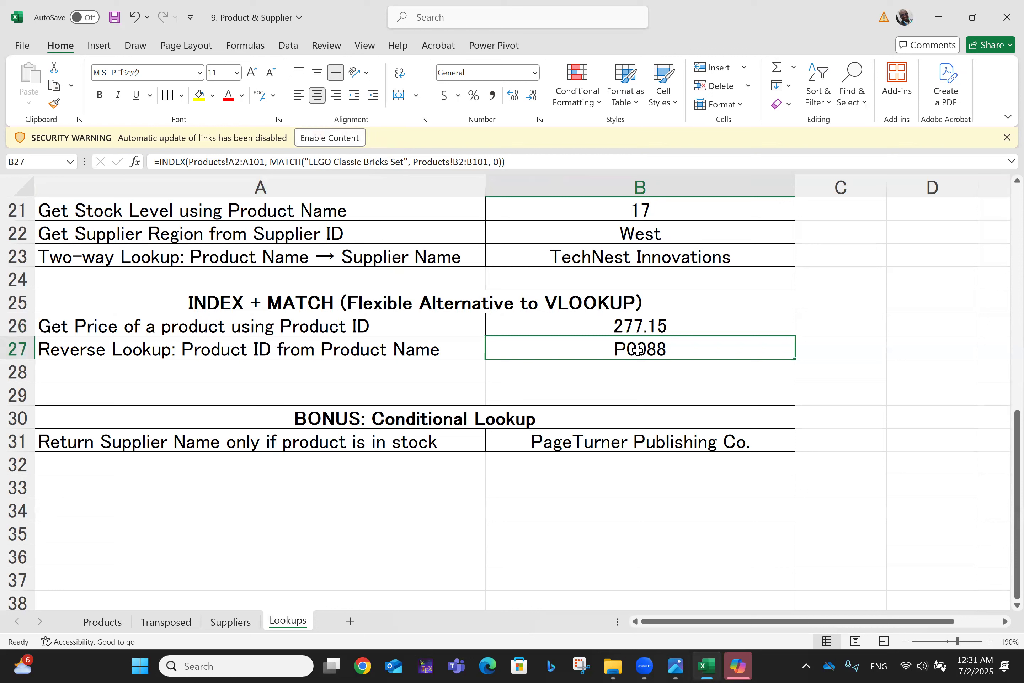
left_click(359, 441)
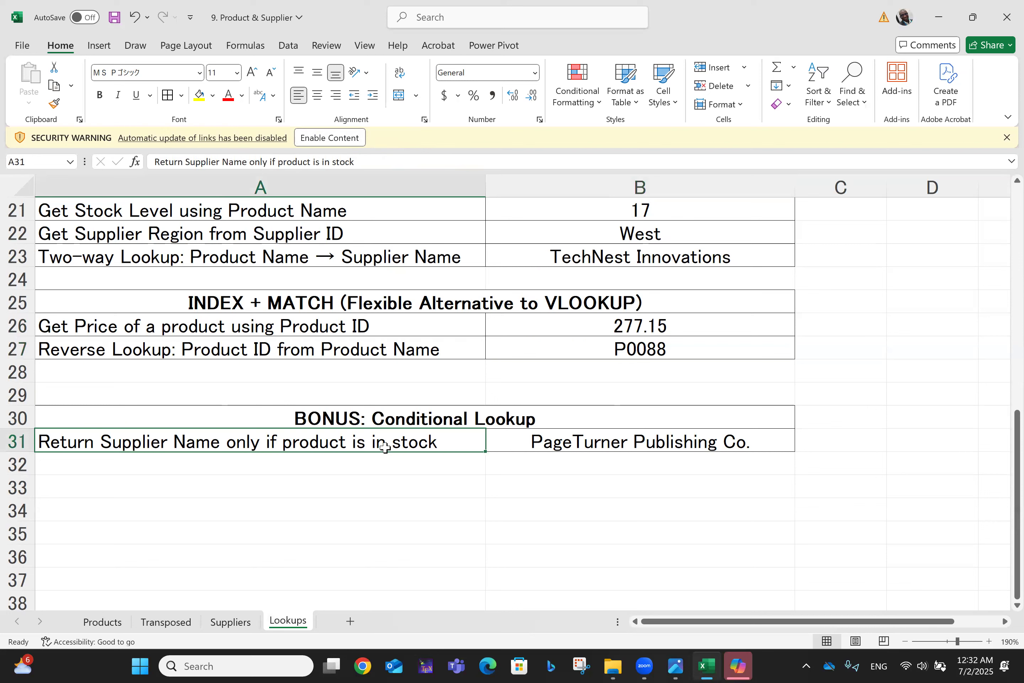
left_click(556, 441)
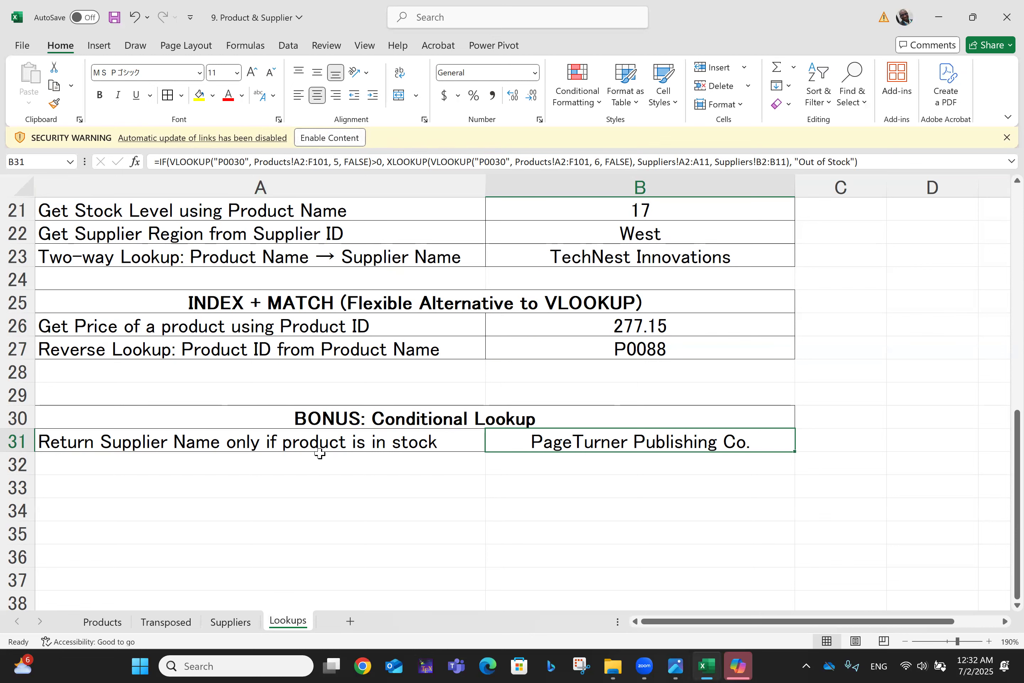
- Review the VLOOKUP, HLOOKUP, XLOOKUP, INDEX + MATCH and conditional lookup sections of the Lookups sheet
scroll(503, 337, "up", 3)
scroll(503, 338, "down", 1)
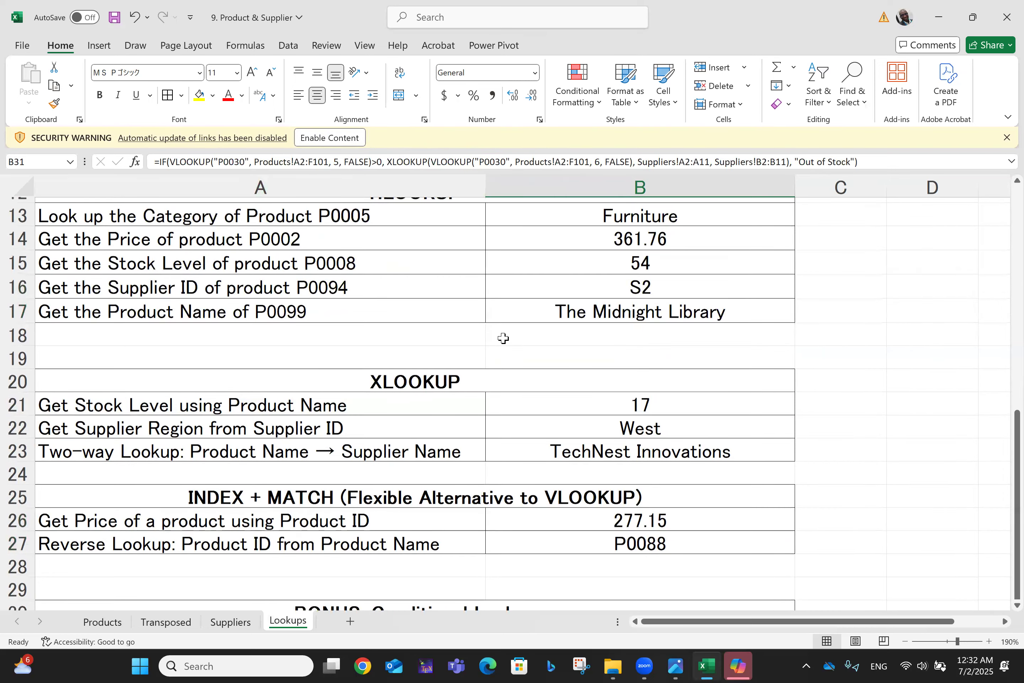
scroll(504, 338, "down", 1)
scroll(504, 338, "up", 2)
scroll(503, 338, "right", 1)
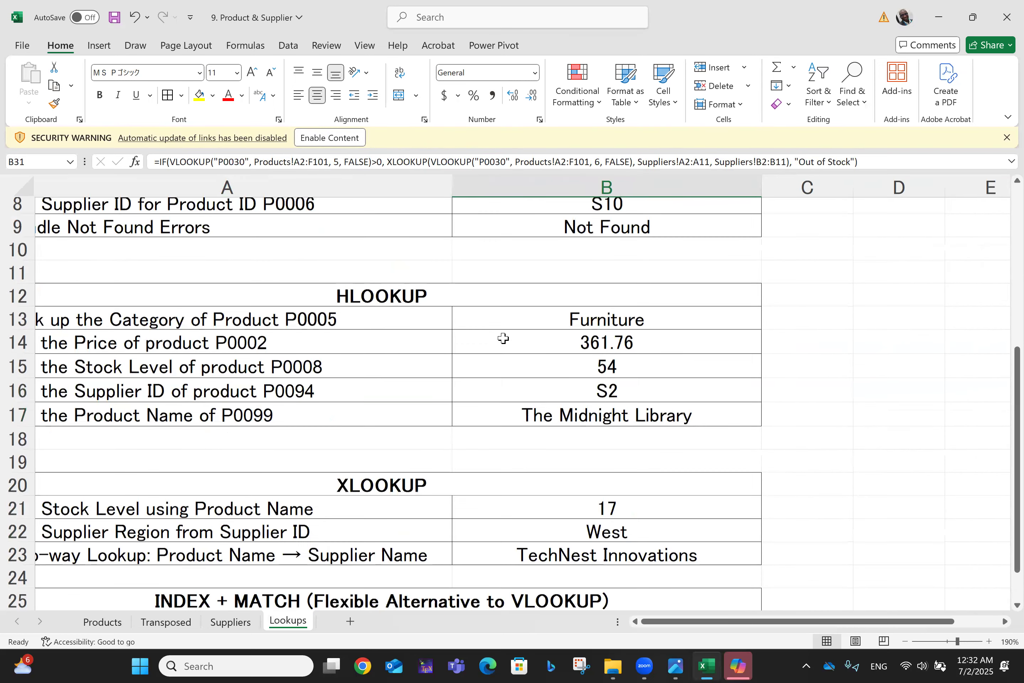
scroll(503, 338, "up", 3)
scroll(503, 338, "left", 1)
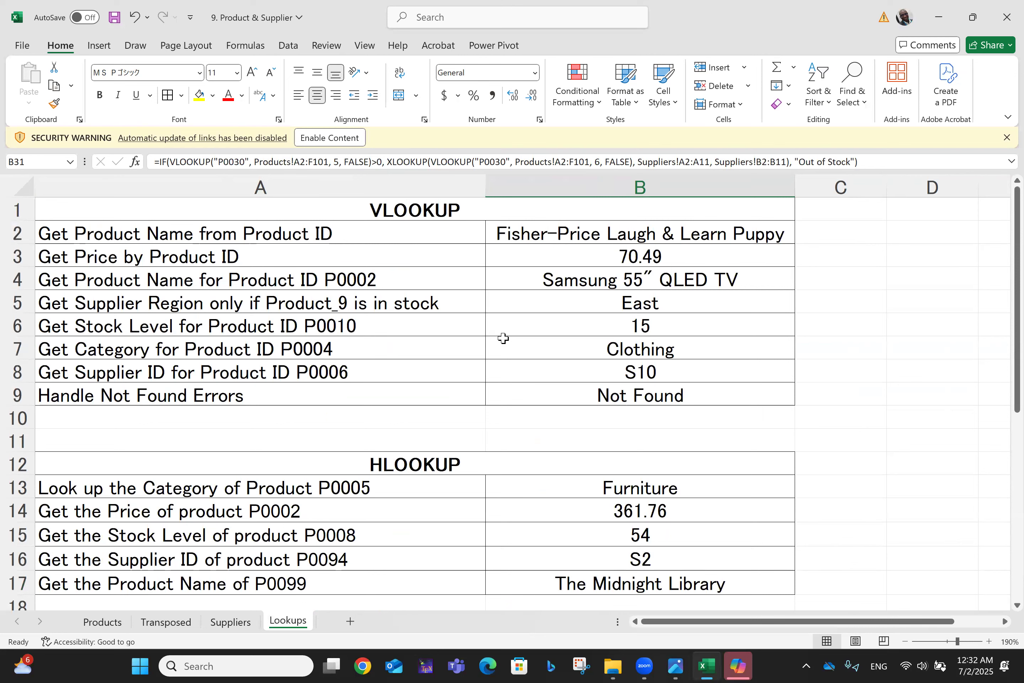
scroll(503, 338, "down", 3)
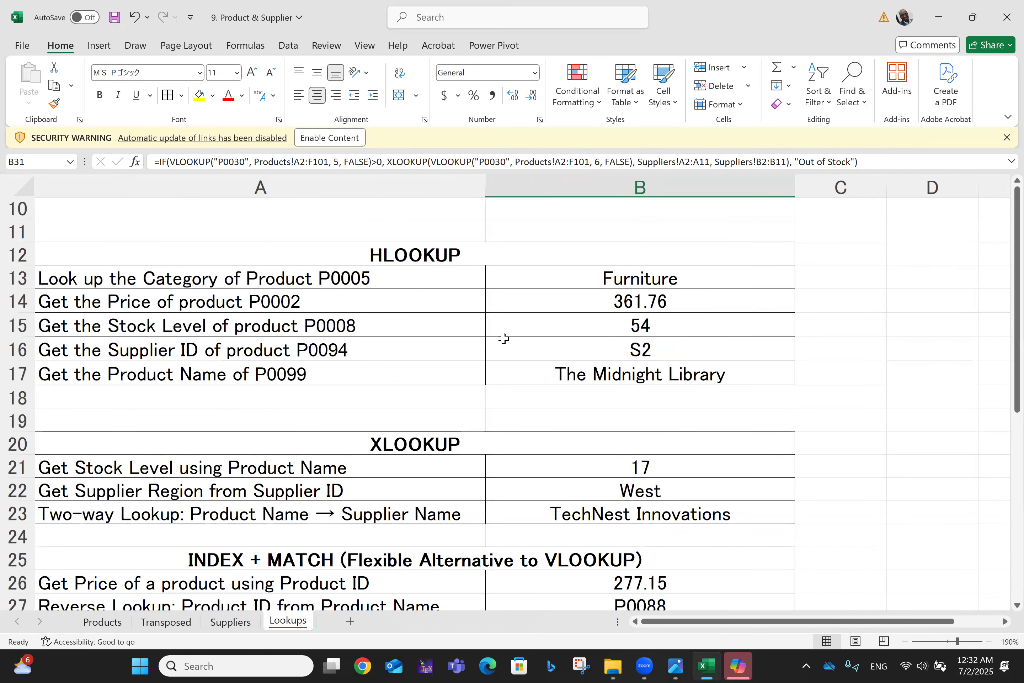
scroll(503, 338, "down", 4)
scroll(503, 338, "up", 1)
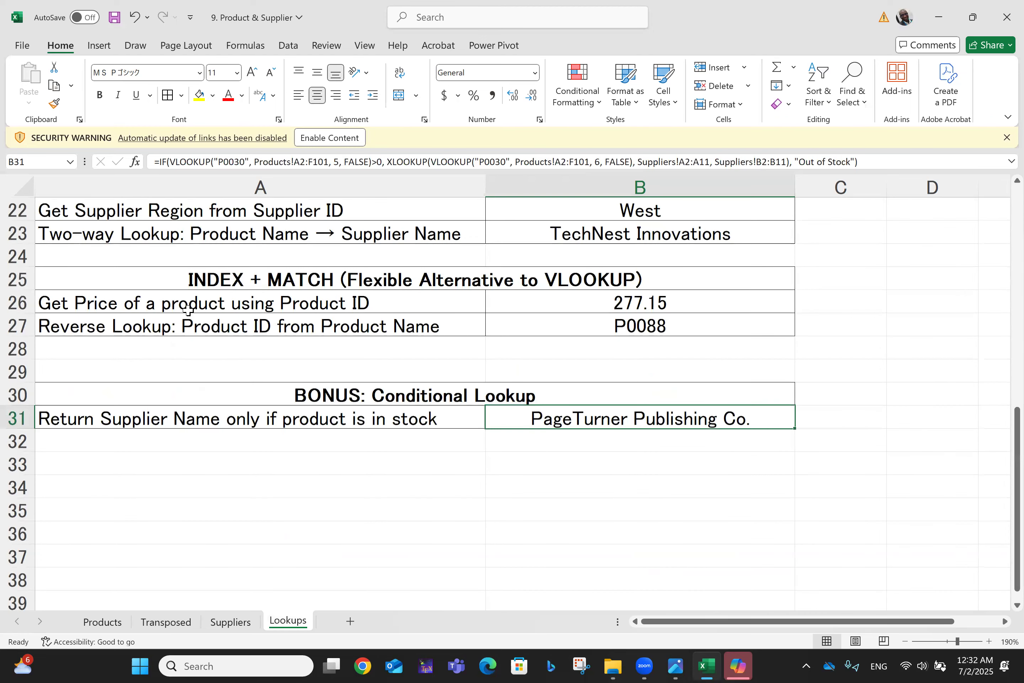
- Examine the in-stock supplier name task in A31 and its IF formula in B31, ending at the VLOOKUP section
left_click(150, 423)
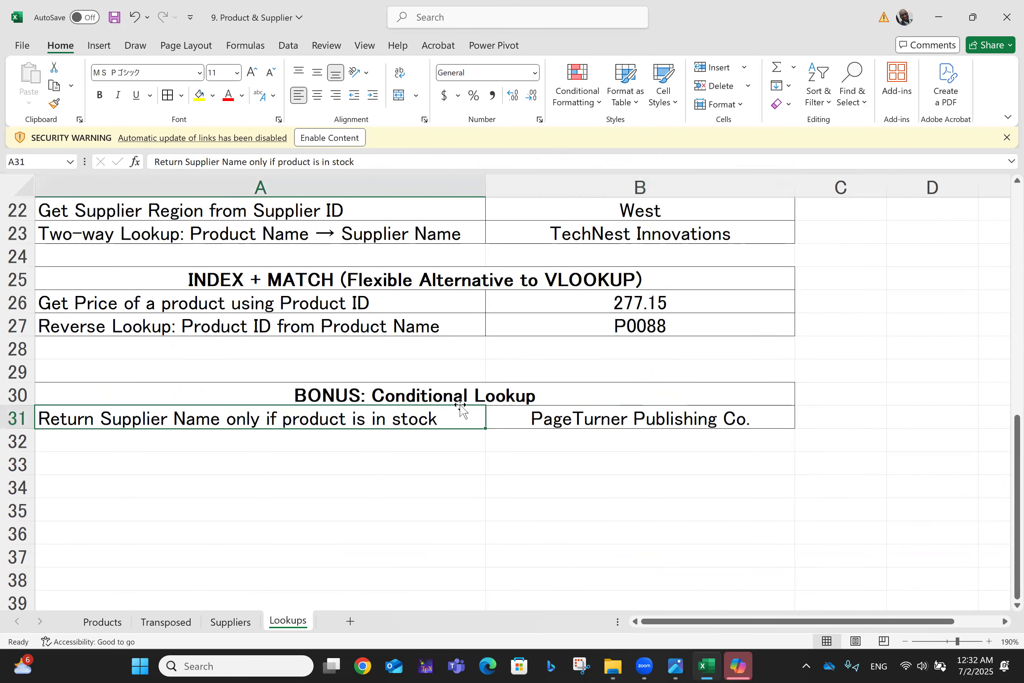
left_click(568, 419)
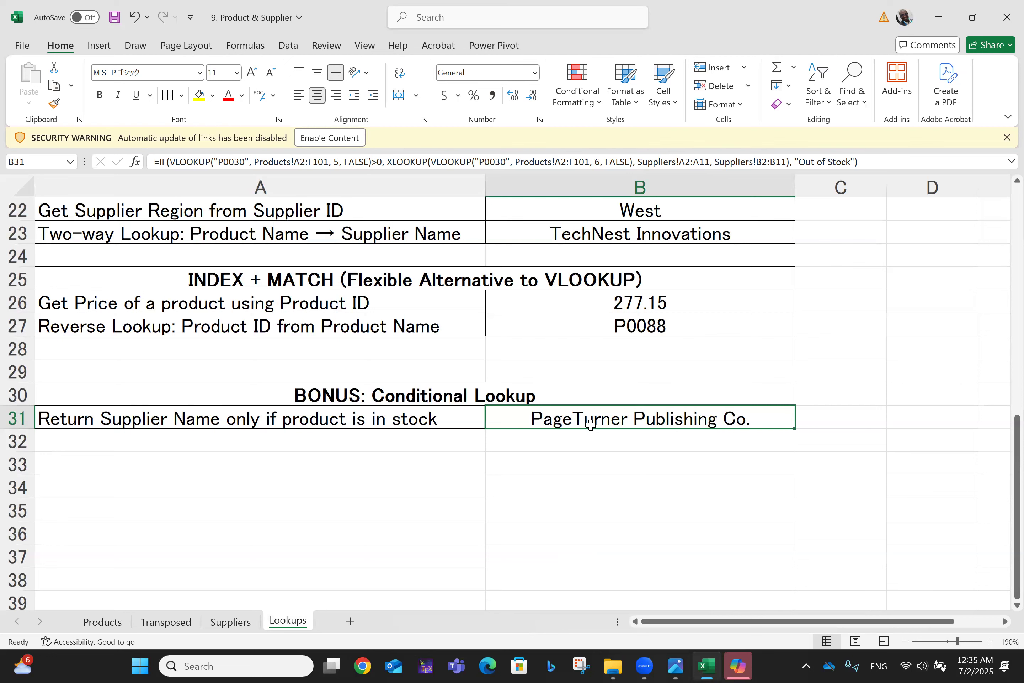
scroll(590, 424, "up", 1)
scroll(590, 425, "up", 4)
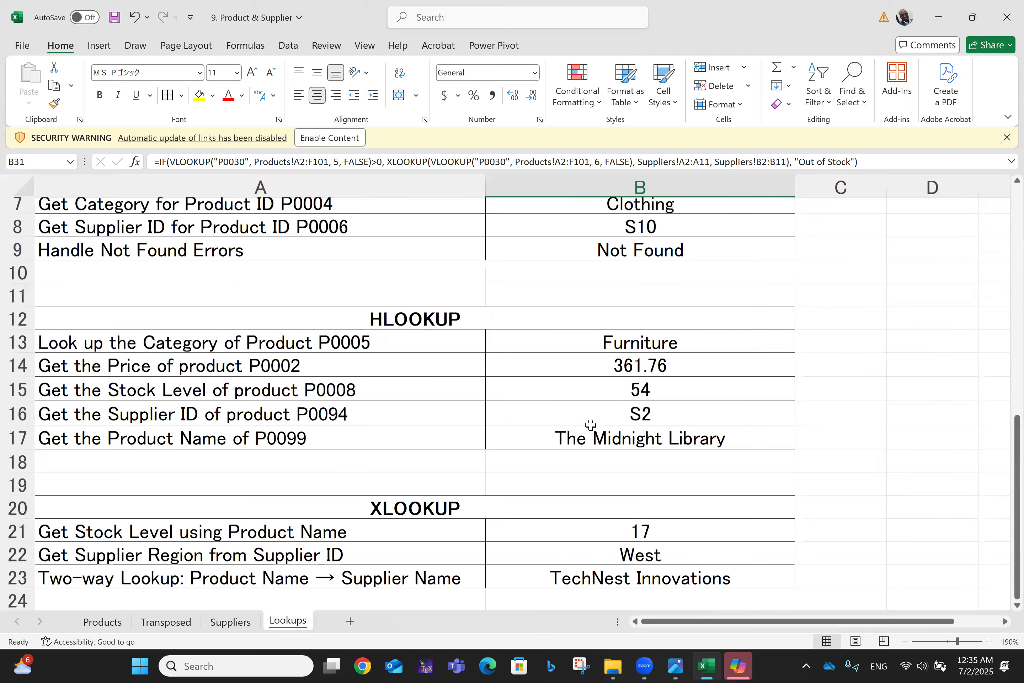
scroll(590, 424, "up", 2)
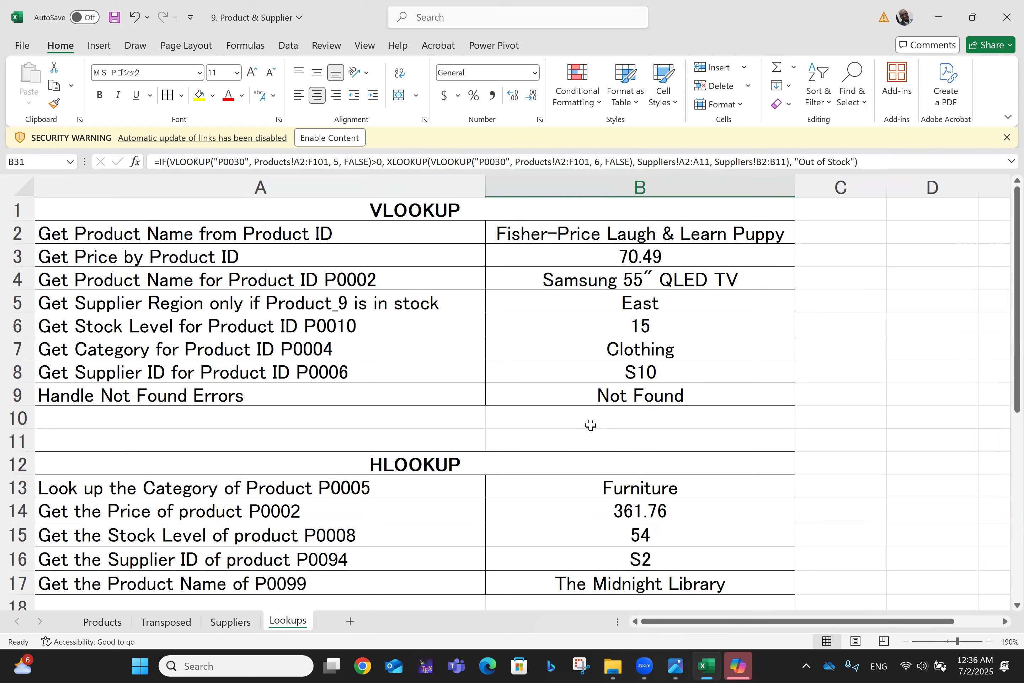
left_click(984, 47)
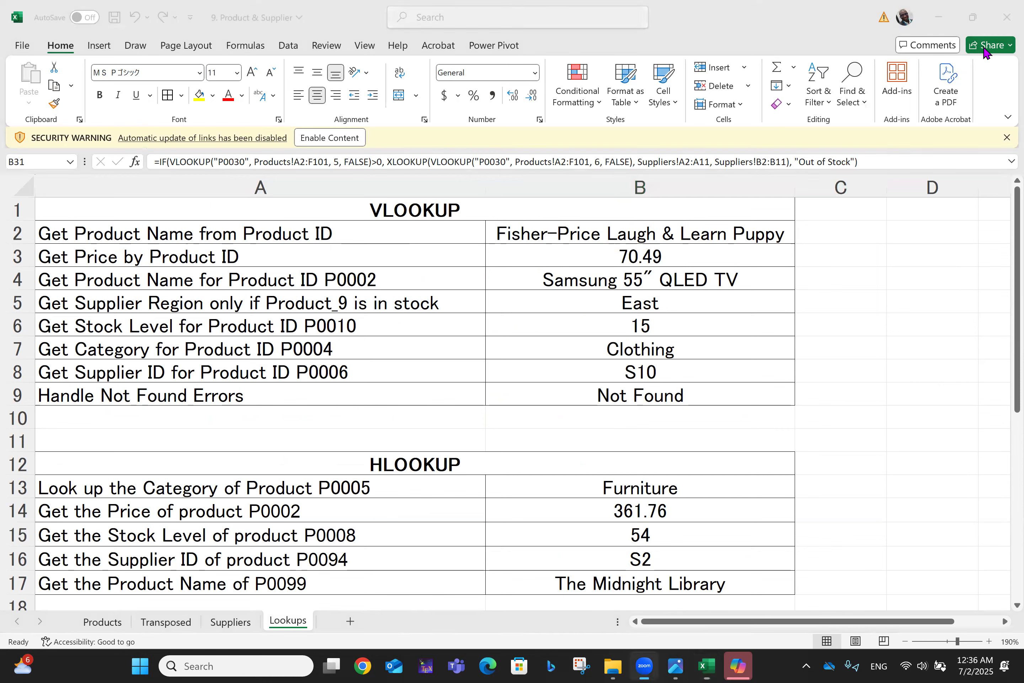